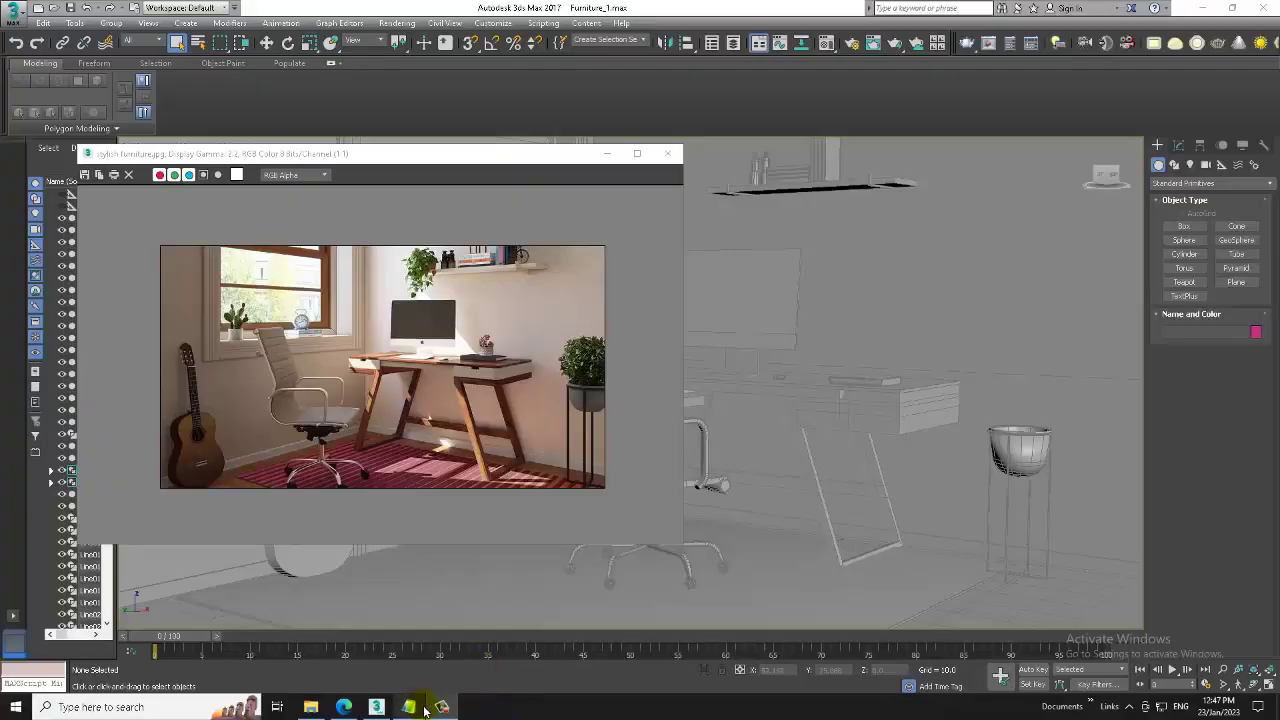
- Dismiss the tutorial notes and make V-Ray Next, update 1.2 the production renderer
left_click(441, 707)
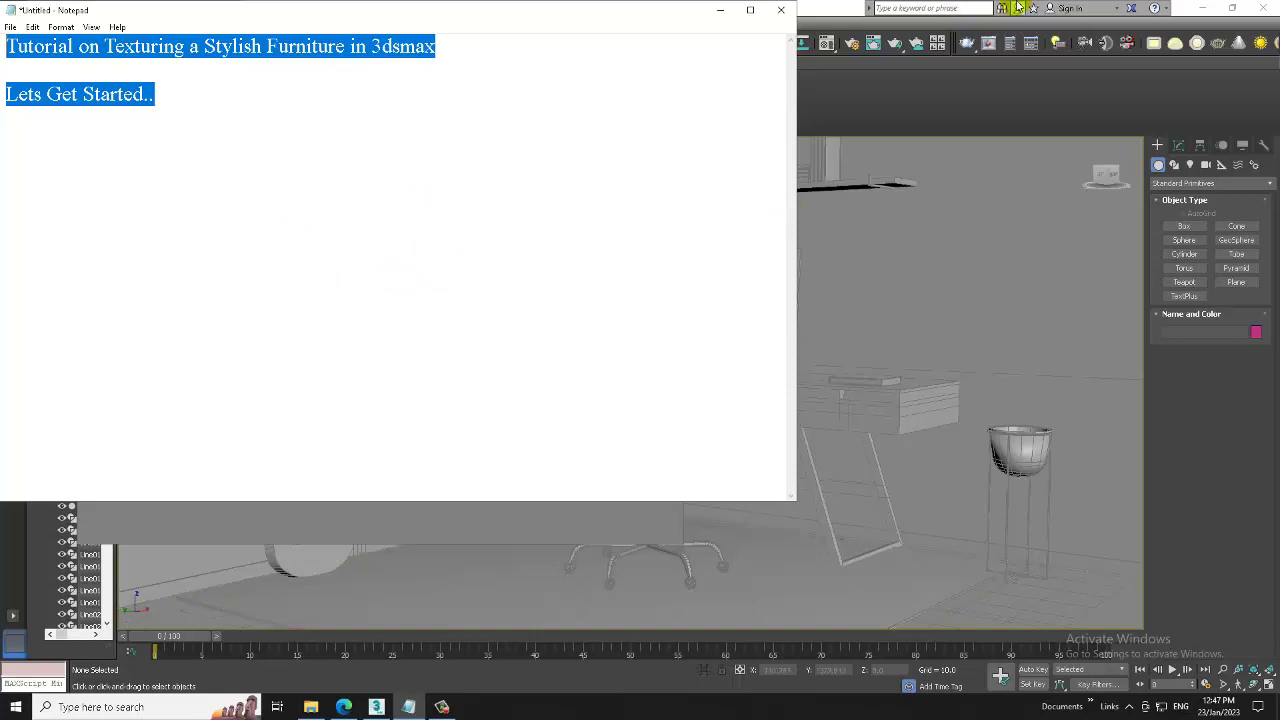
left_click(720, 10)
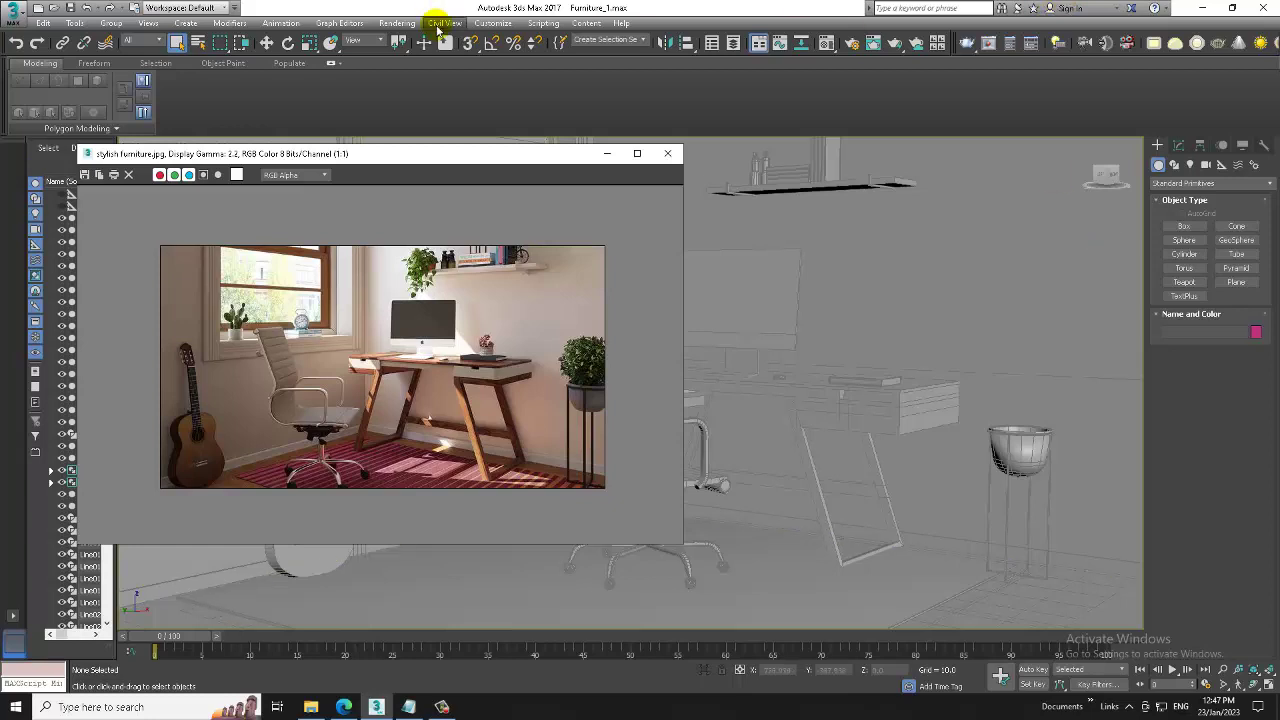
left_click(400, 23)
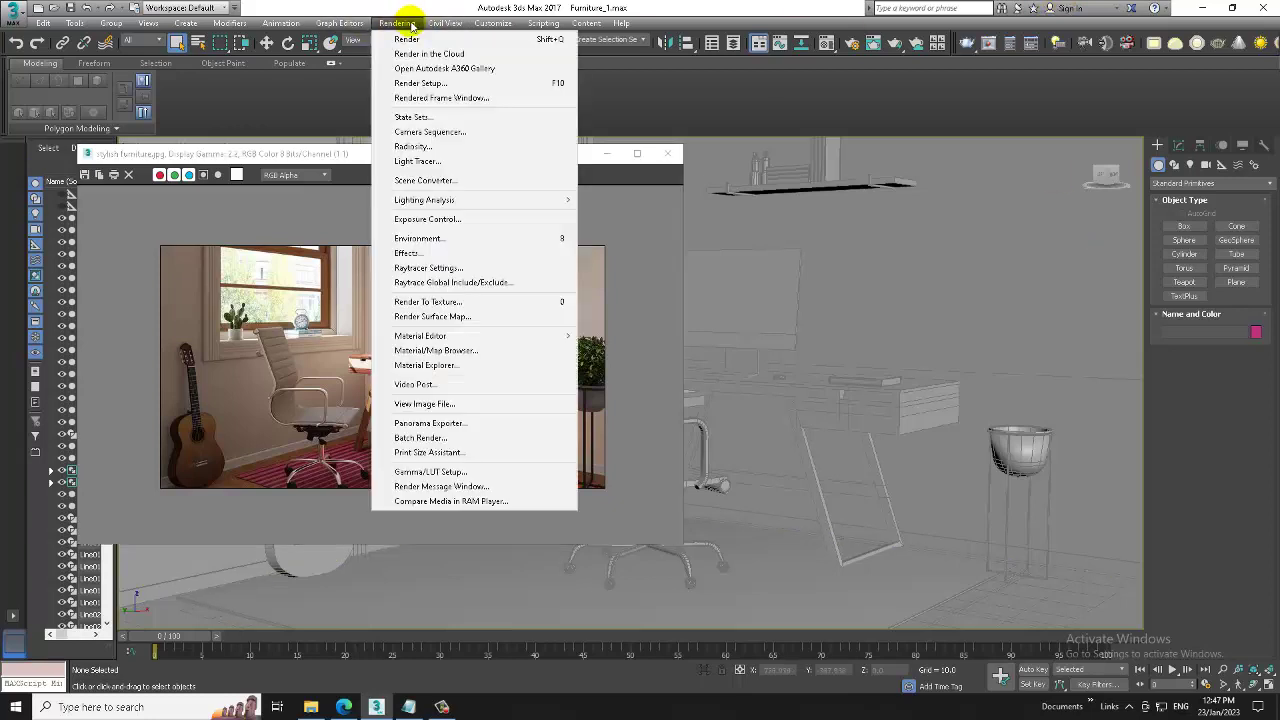
left_click(462, 83)
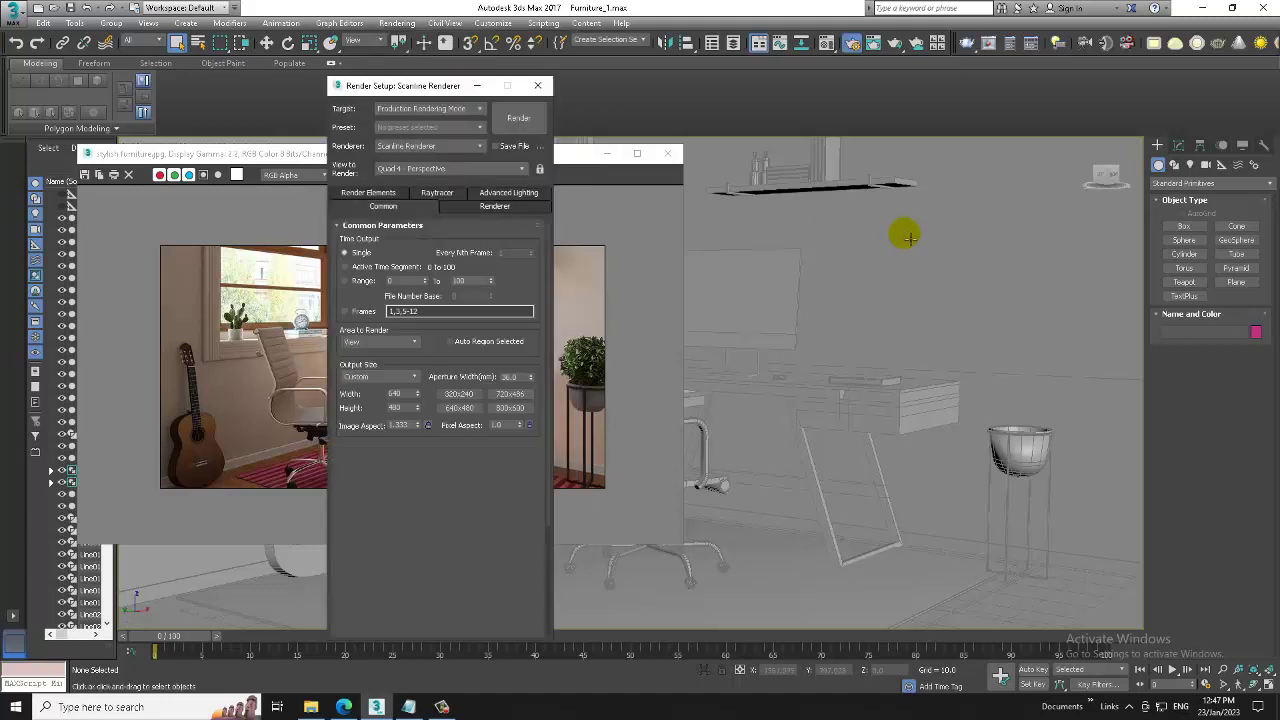
left_click(405, 146)
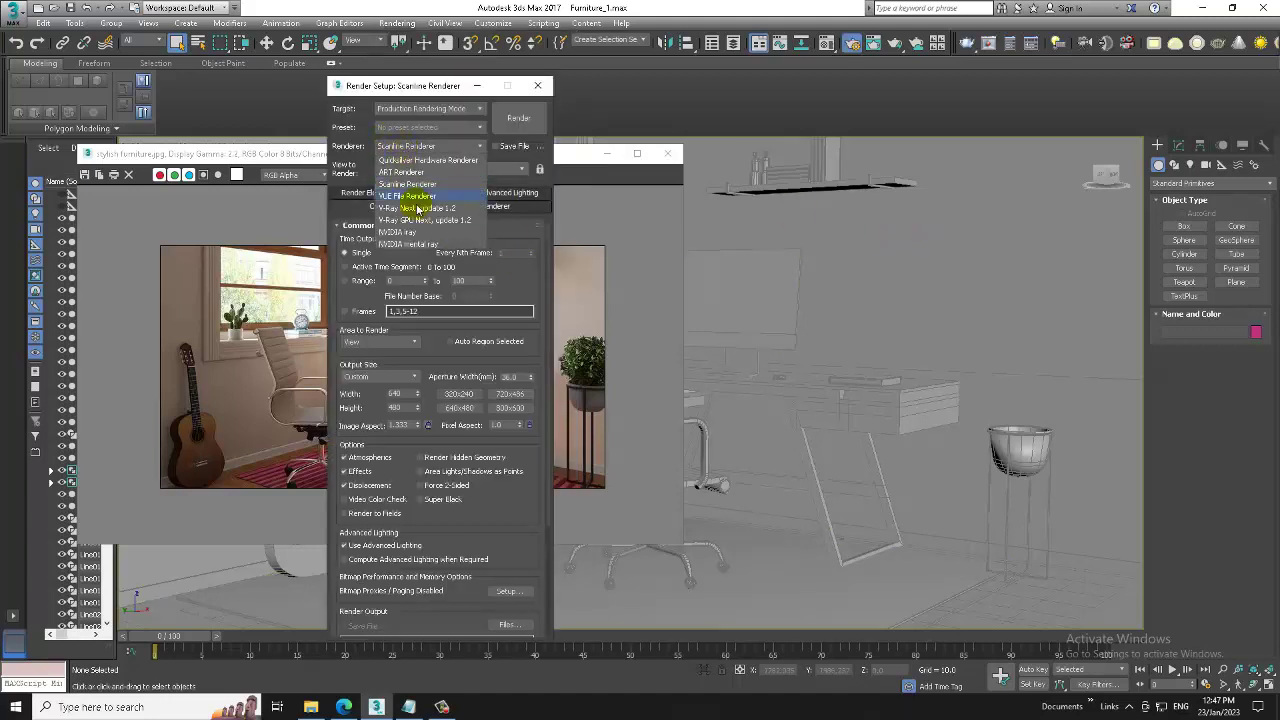
left_click(432, 208)
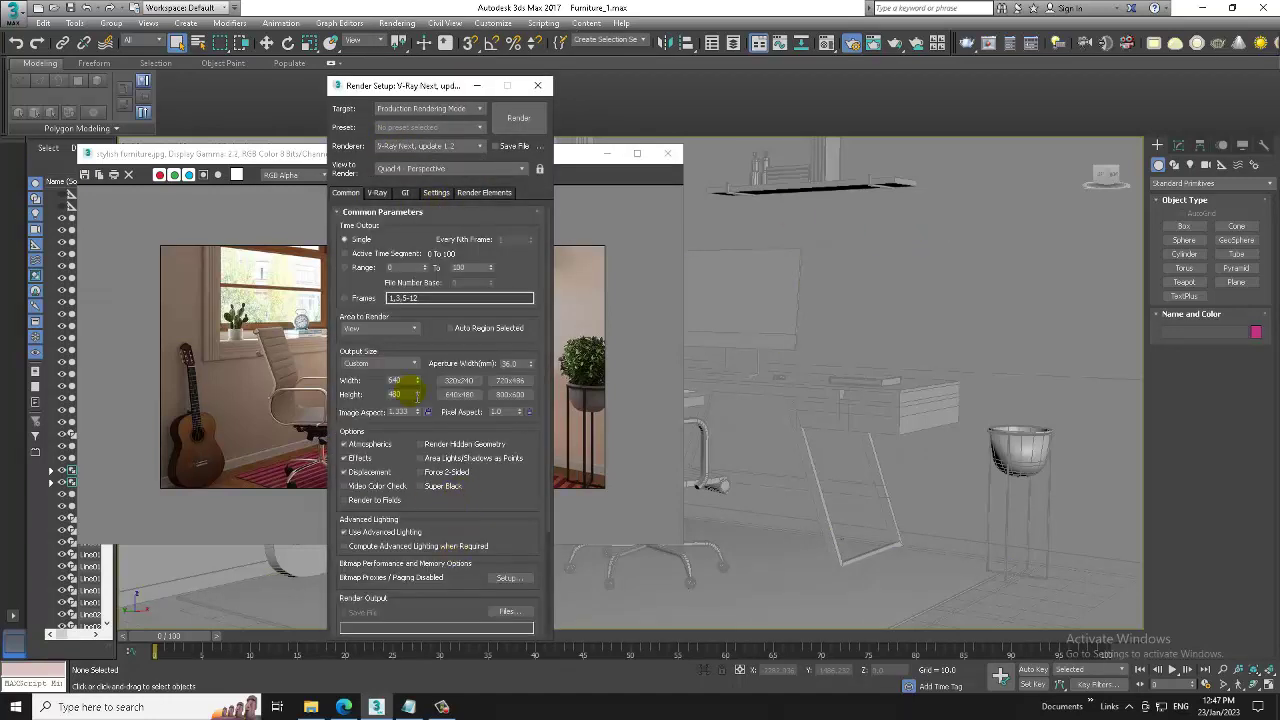
- Set the output size to the HDTV (video) 1920×1080 preset and select the floor plane
left_click(390, 358)
left_click(386, 527)
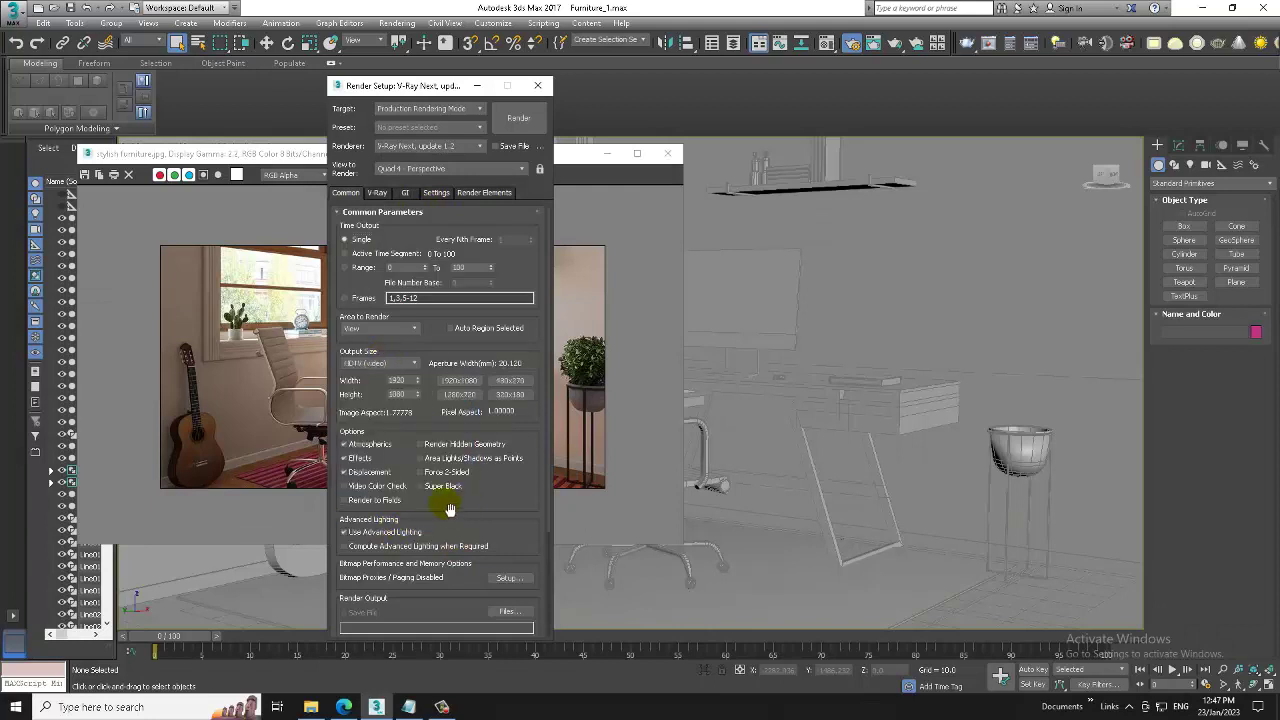
scroll(450, 447, "down", 1)
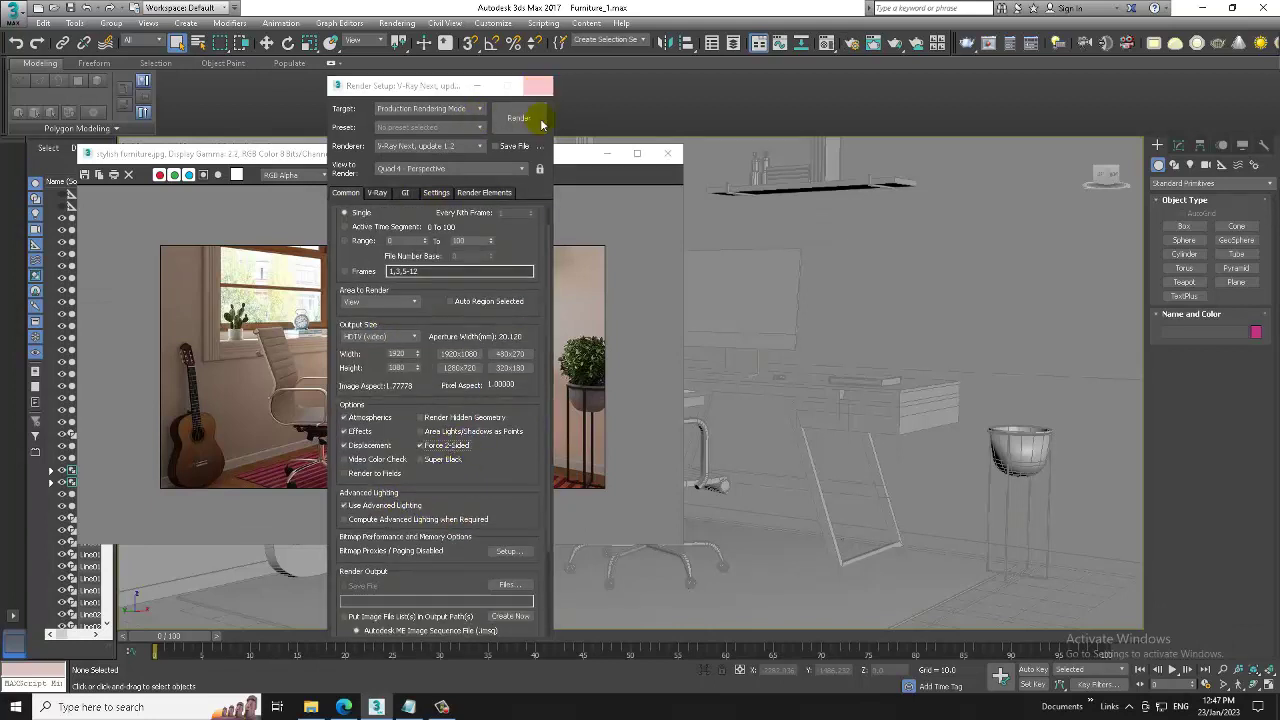
left_click(537, 85)
left_click(194, 622)
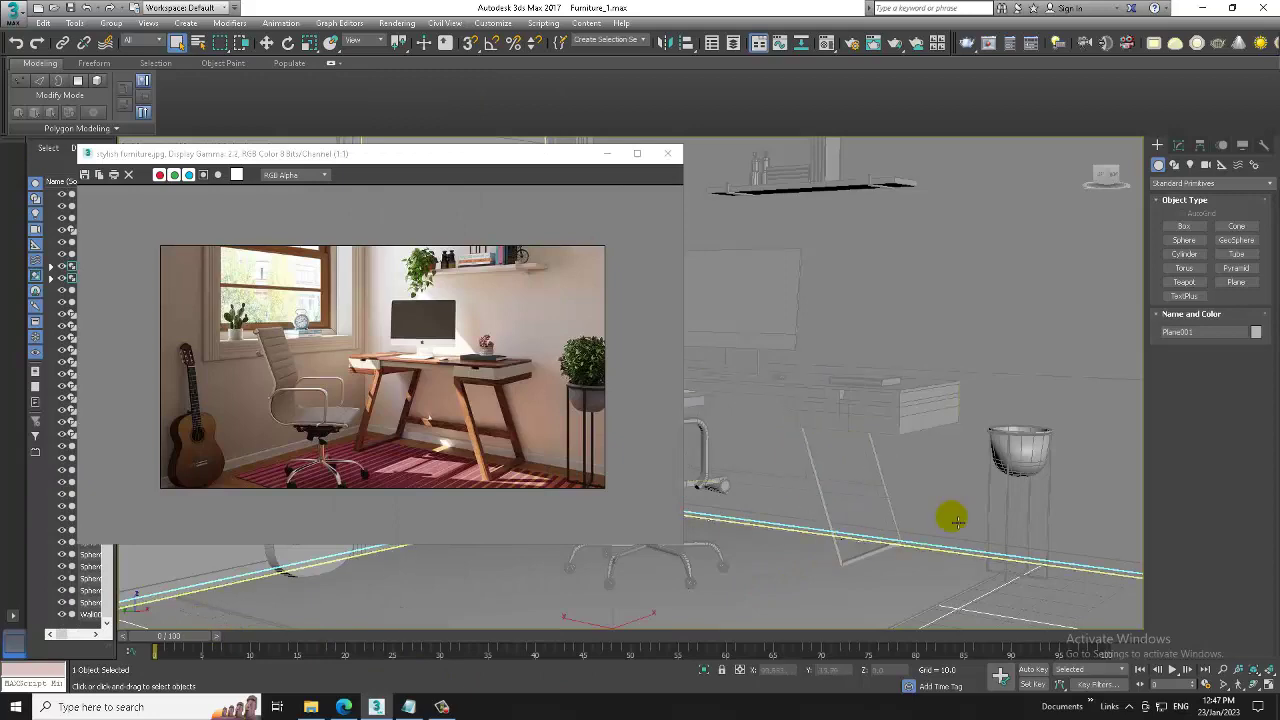
- Orbit around the floor, then swap the compact Material Editor for the Slate Material Editor
scroll(949, 517, "down", 5)
scroll(931, 457, "up", 6)
middle_click_drag(912, 502, 887, 490, "alt")
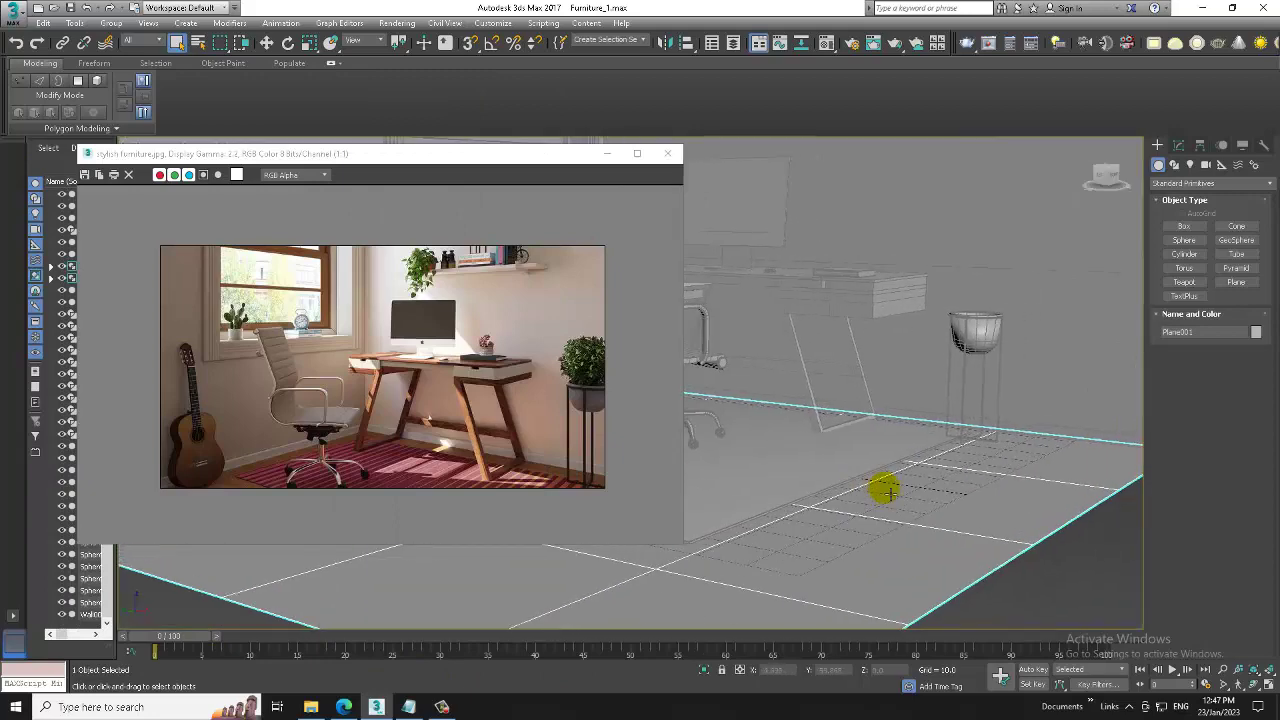
key("m")
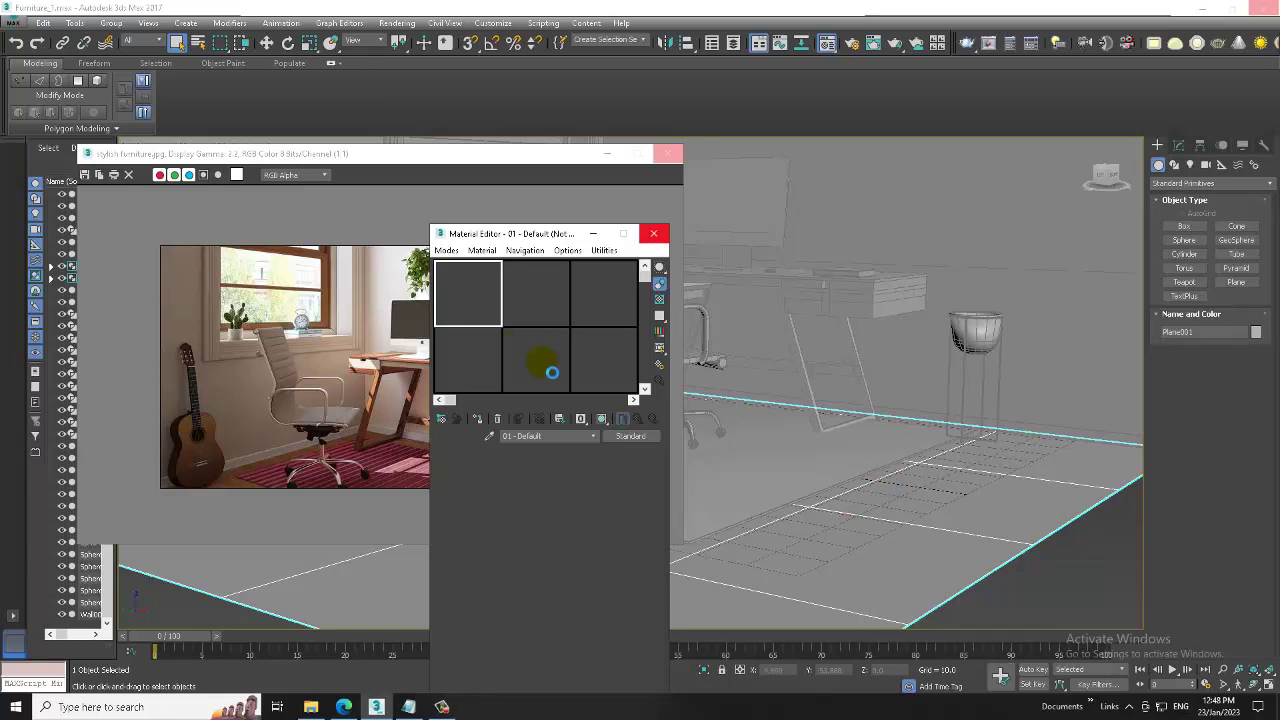
left_click(446, 250)
left_click(478, 282)
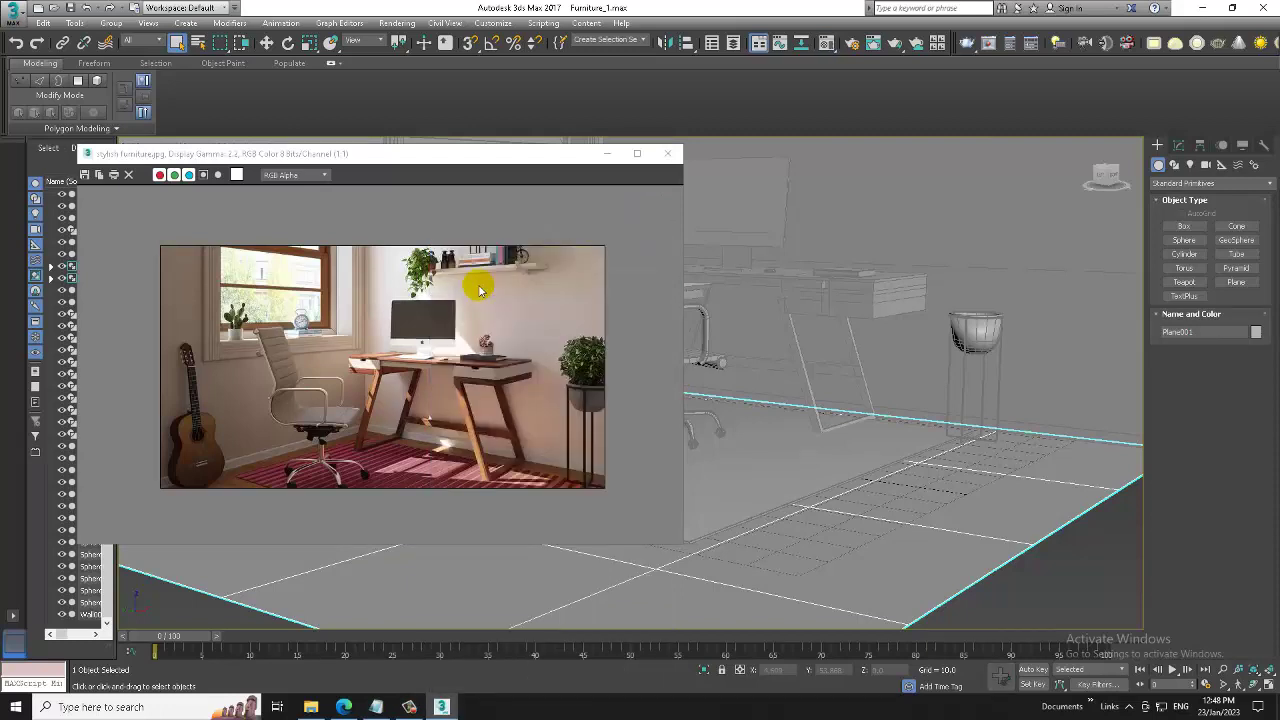
key("m")
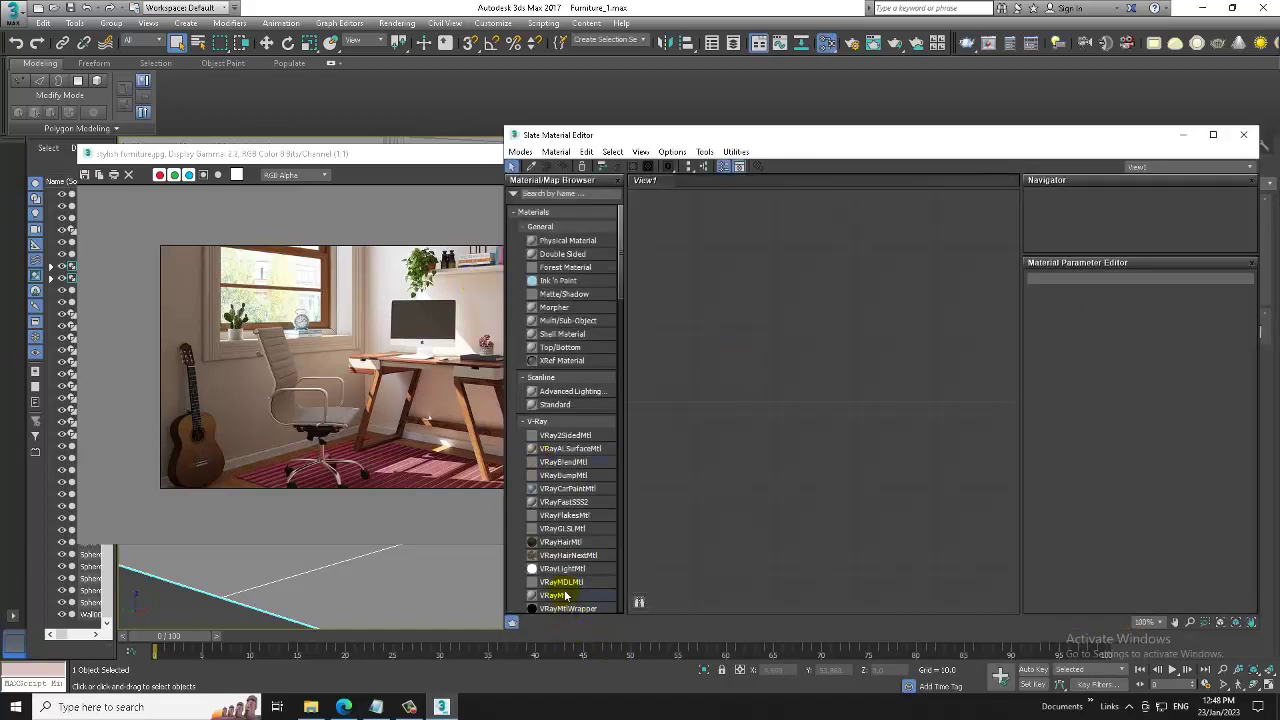
- Add a VRayMtl node to View1 and name it Floor
left_click_drag(565, 595, 707, 369)
double_click(780, 262)
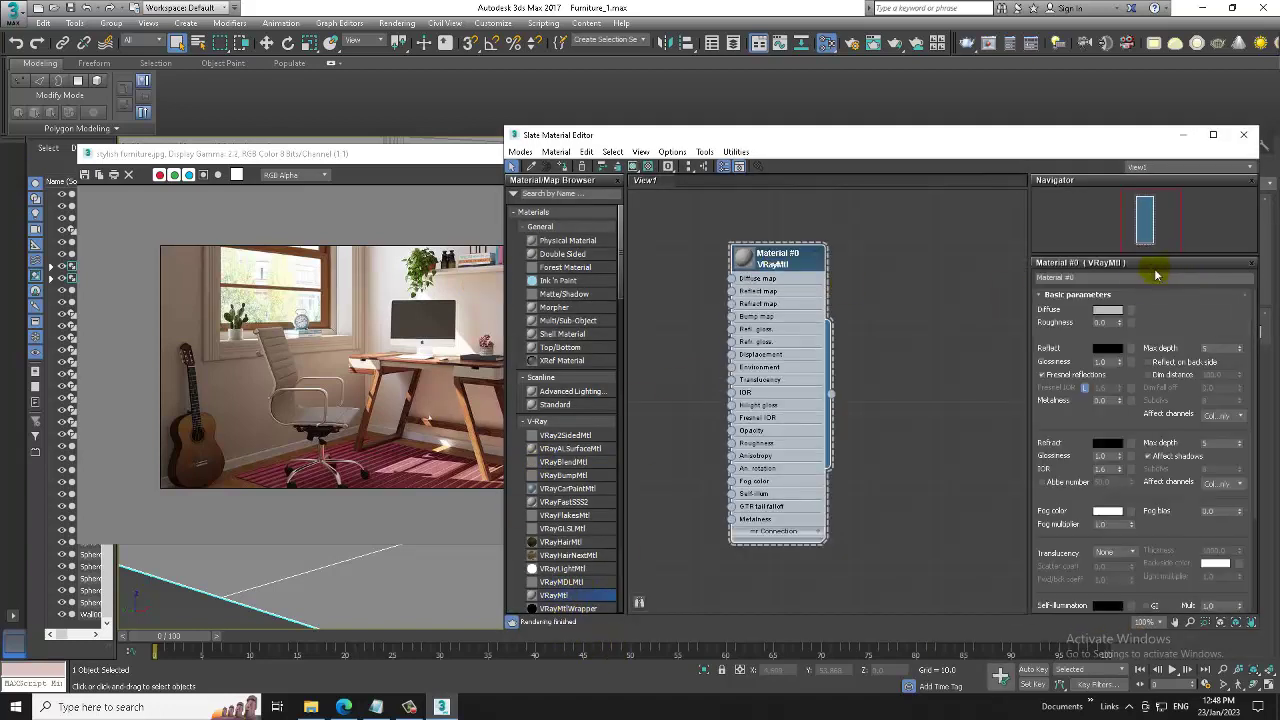
left_click(1107, 278)
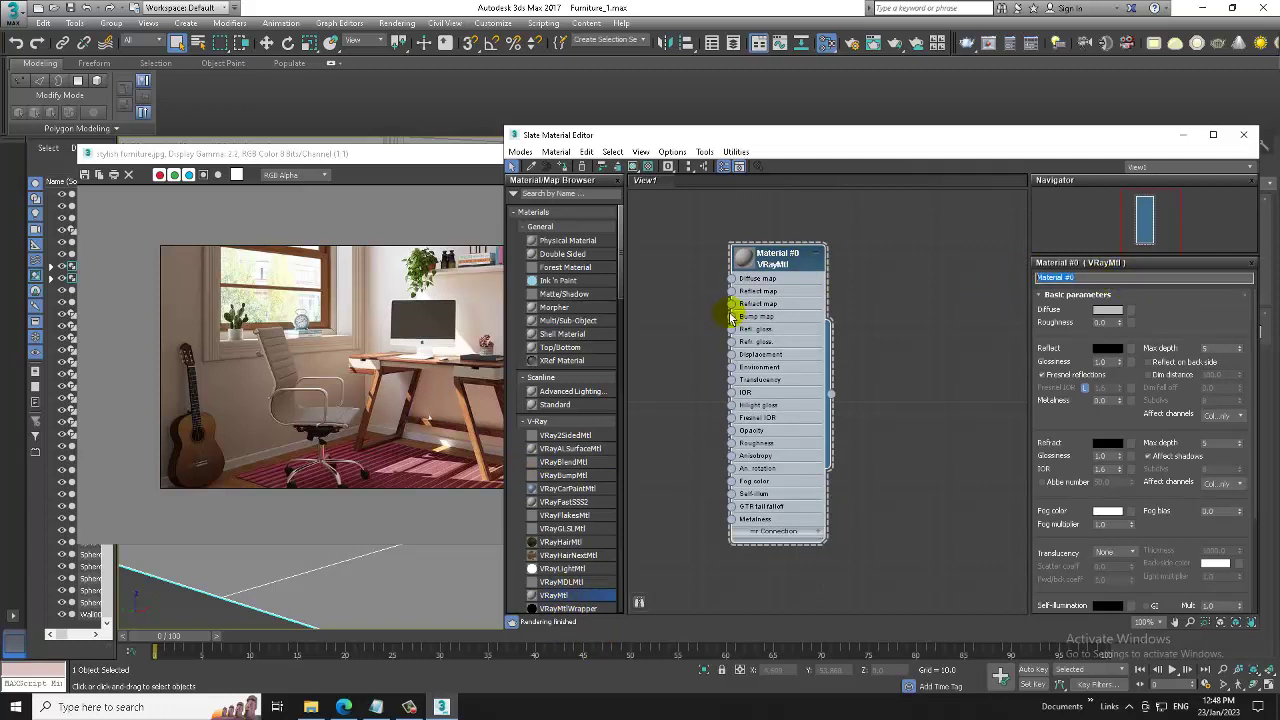
type("Floor")
- Load the parquet wood image from Desktop > Interior as Floor's diffuse bitmap
left_click(1133, 314)
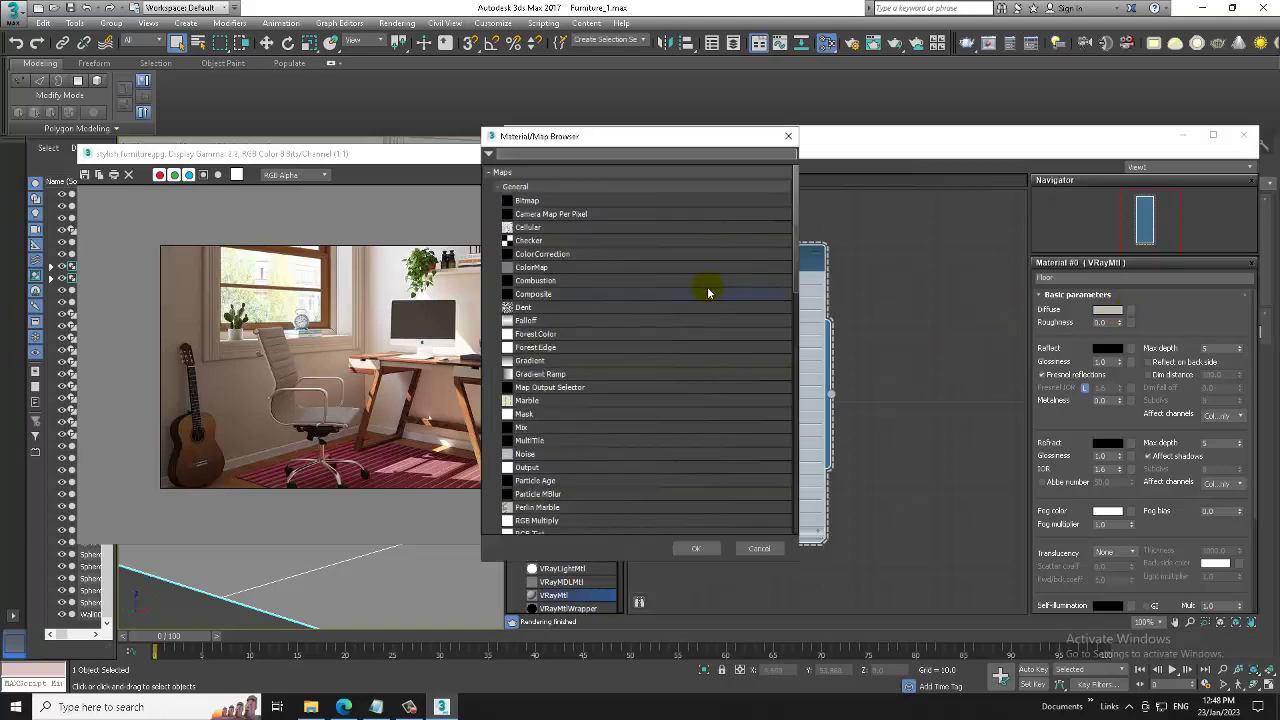
double_click(550, 207)
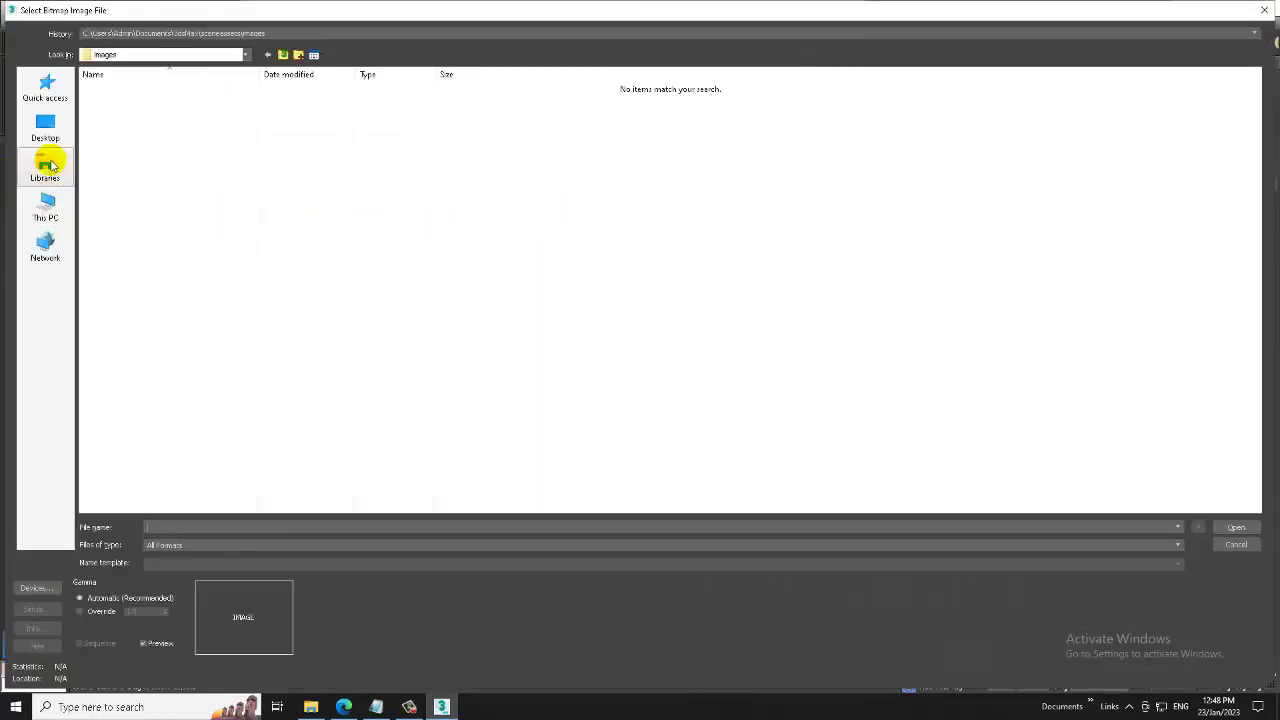
left_click(45, 130)
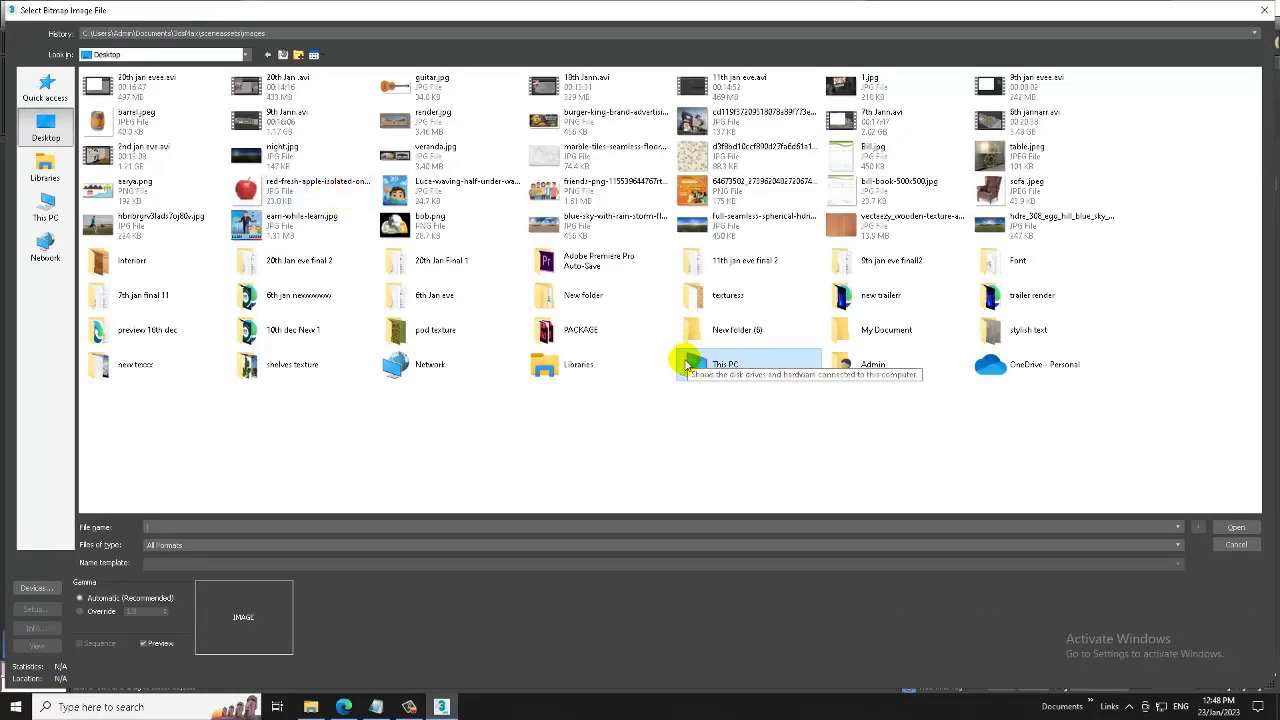
double_click(145, 258)
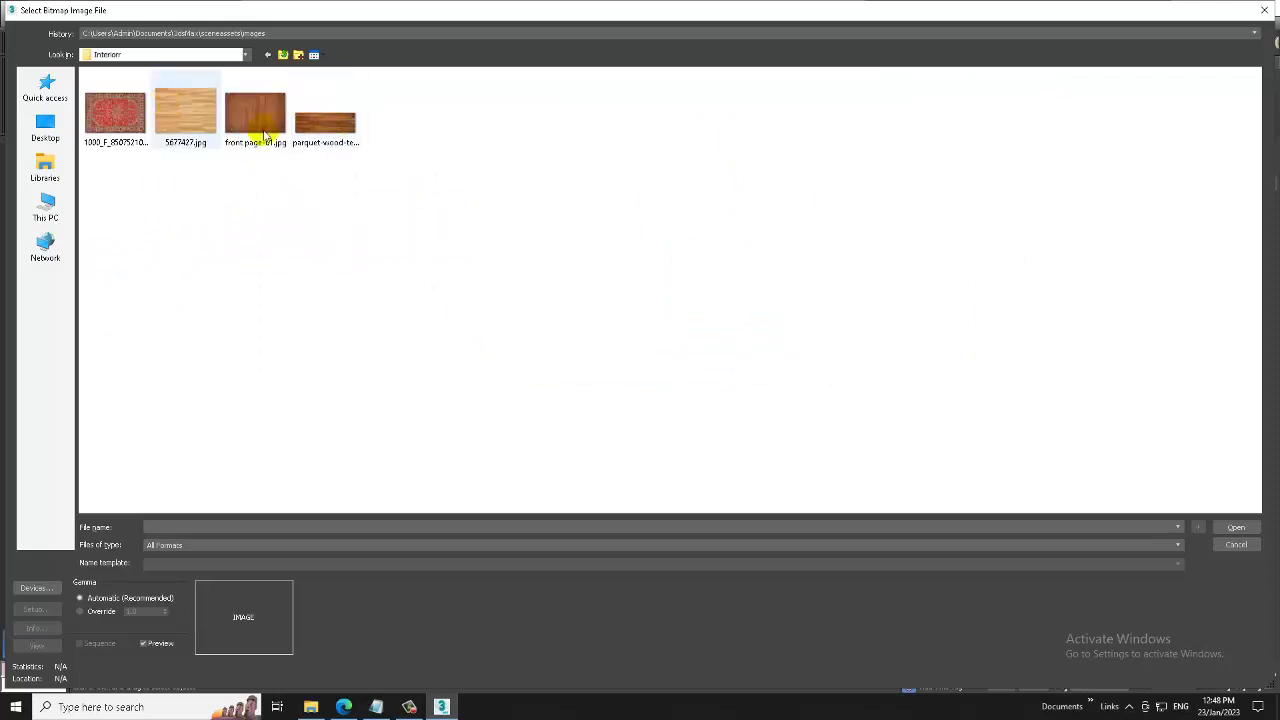
double_click(325, 128)
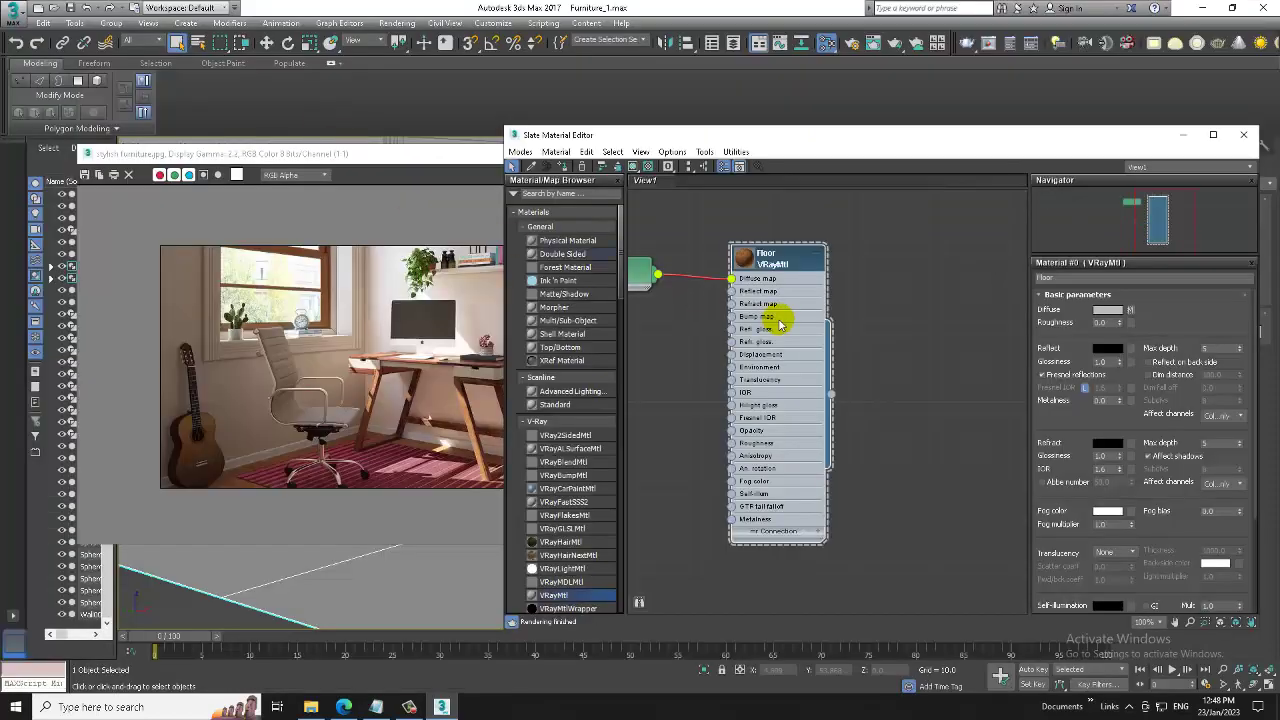
- Assign the Floor material to the floor plane and view it from above
left_click(634, 166)
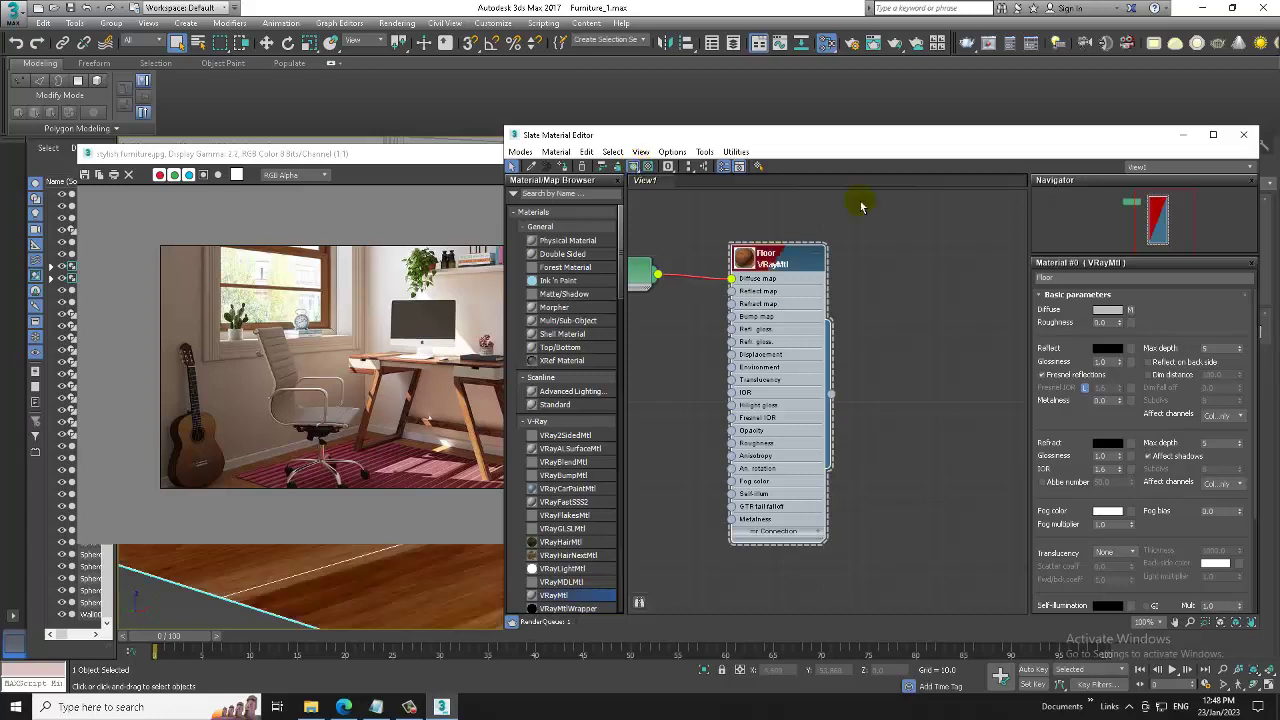
left_click(1183, 134)
middle_click_drag(567, 611, 905, 461, "alt")
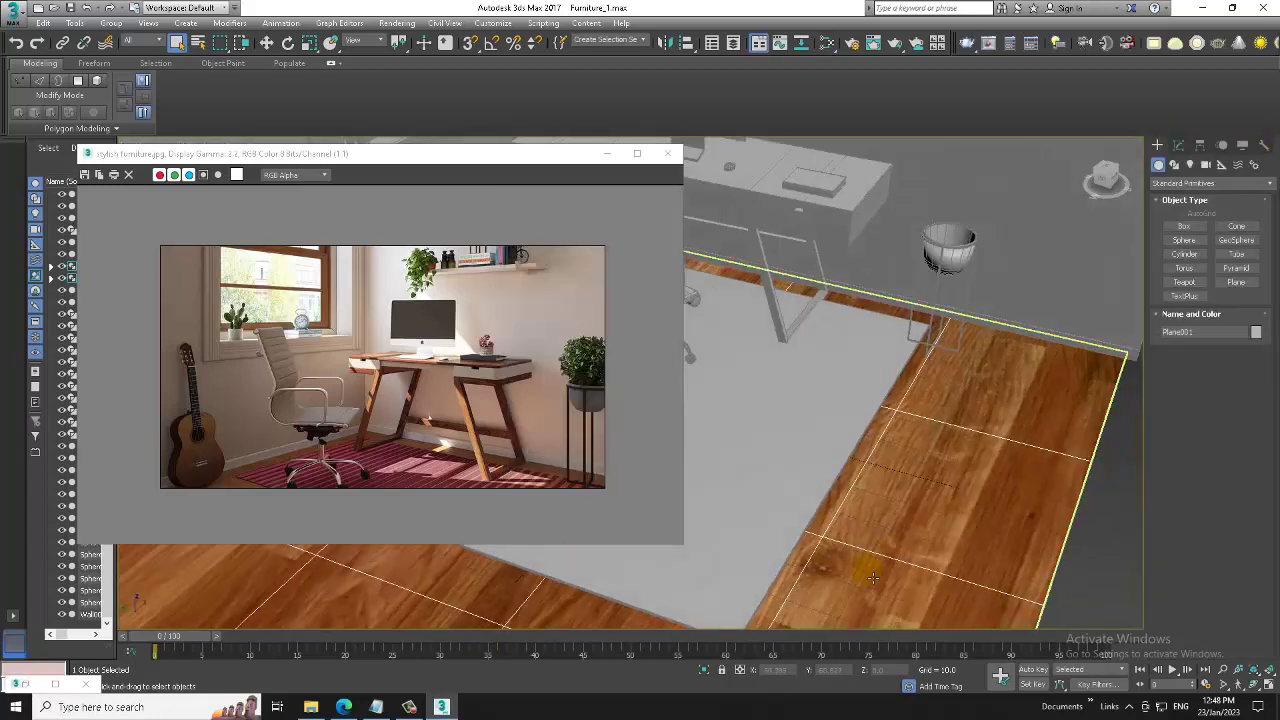
scroll(905, 461, "up", 2)
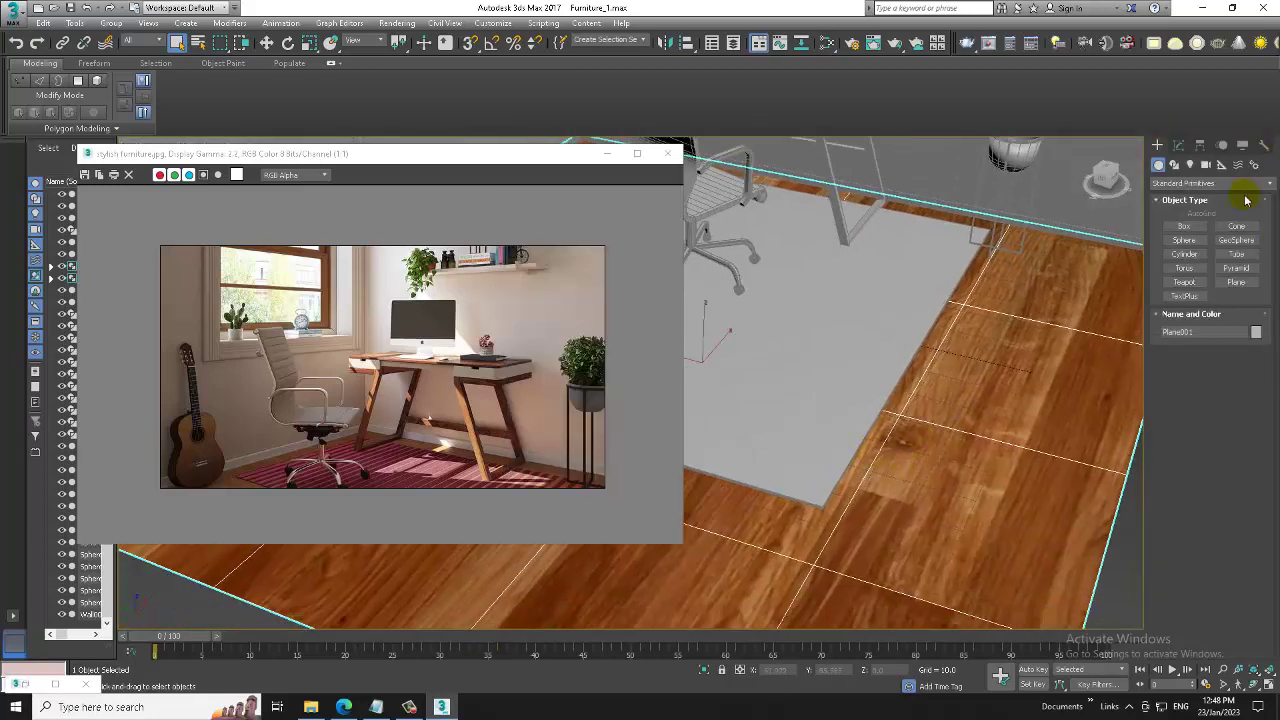
left_click(1178, 145)
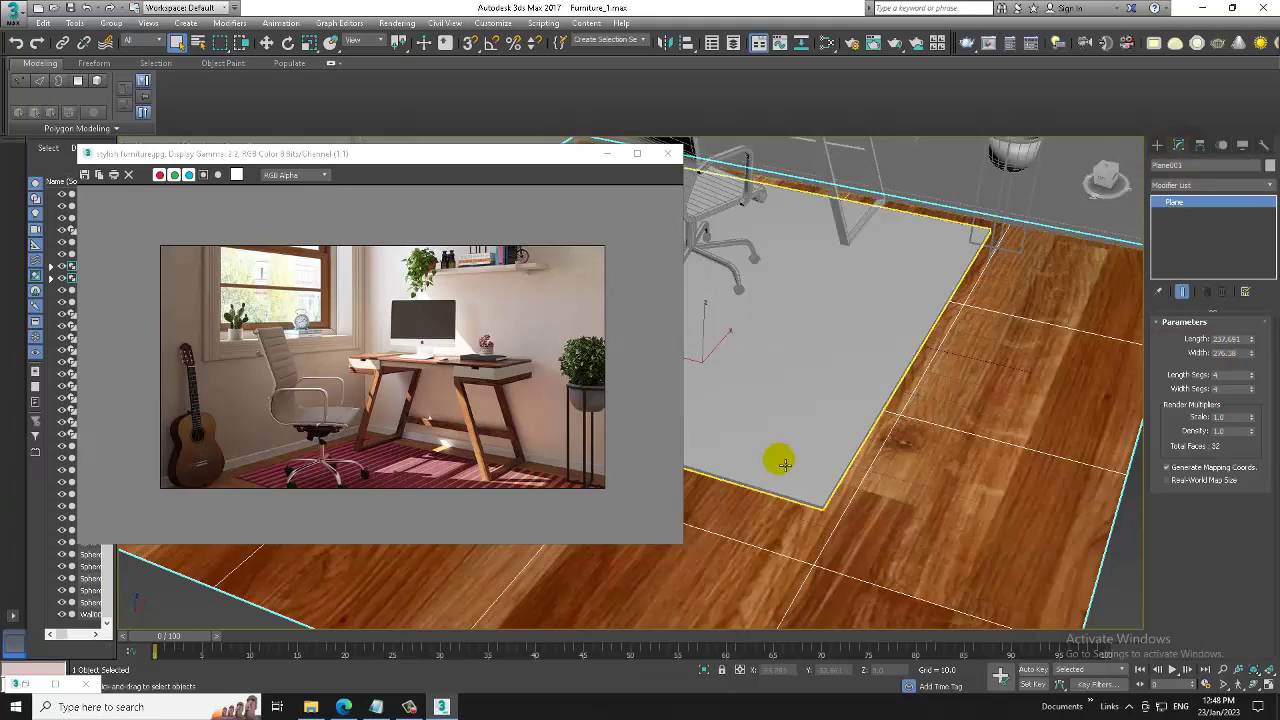
- Set the parquet map's U tiling to 3.0 and check the floor from a low angle
key("m")
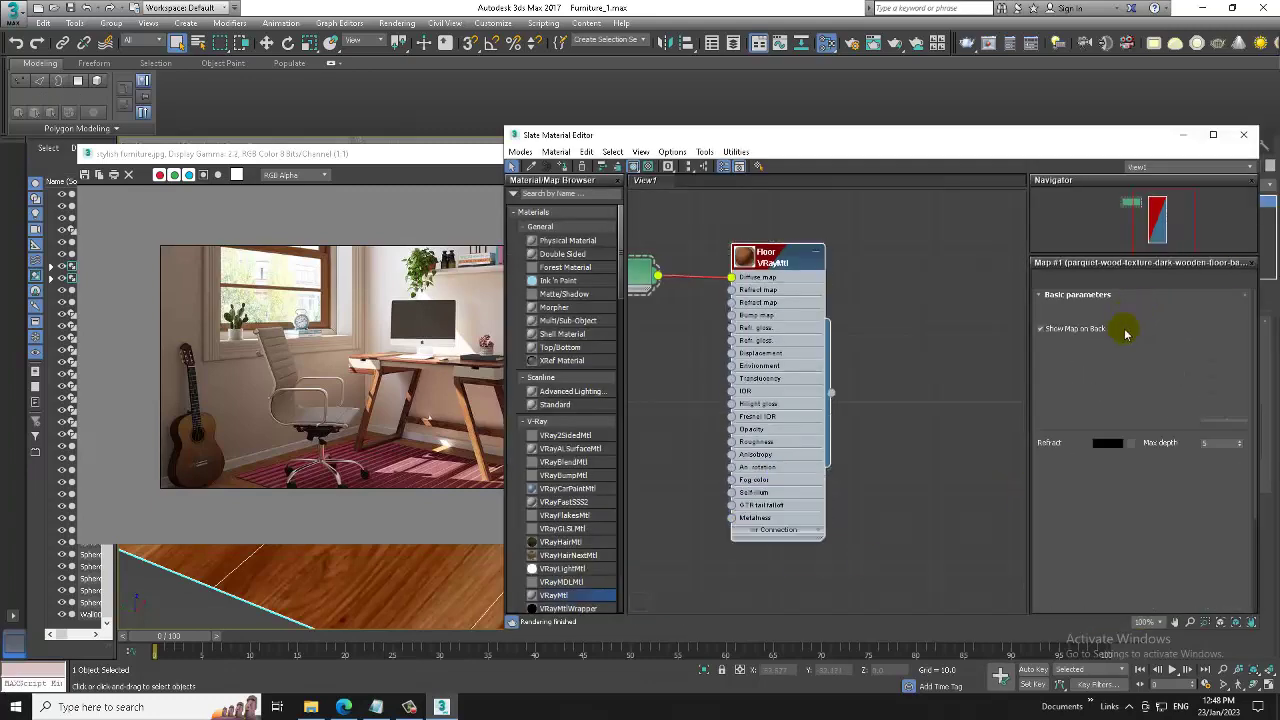
type("3")
key("Tab")
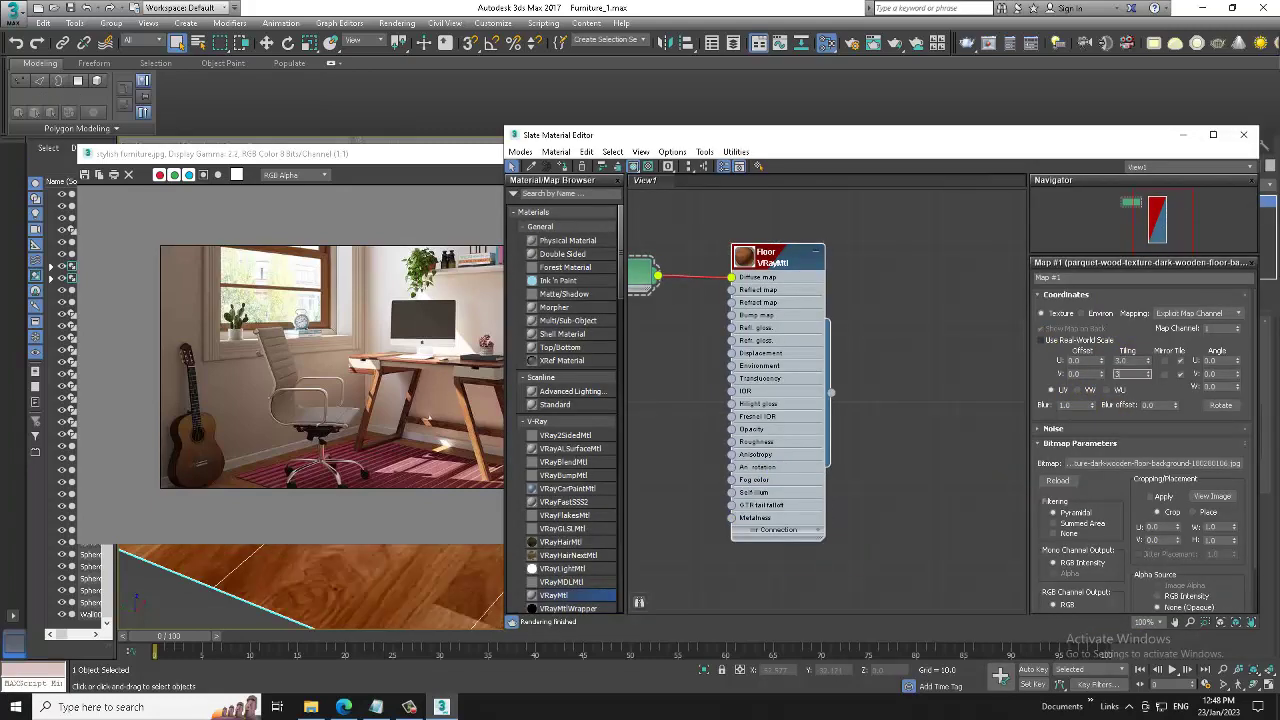
left_click(1183, 134)
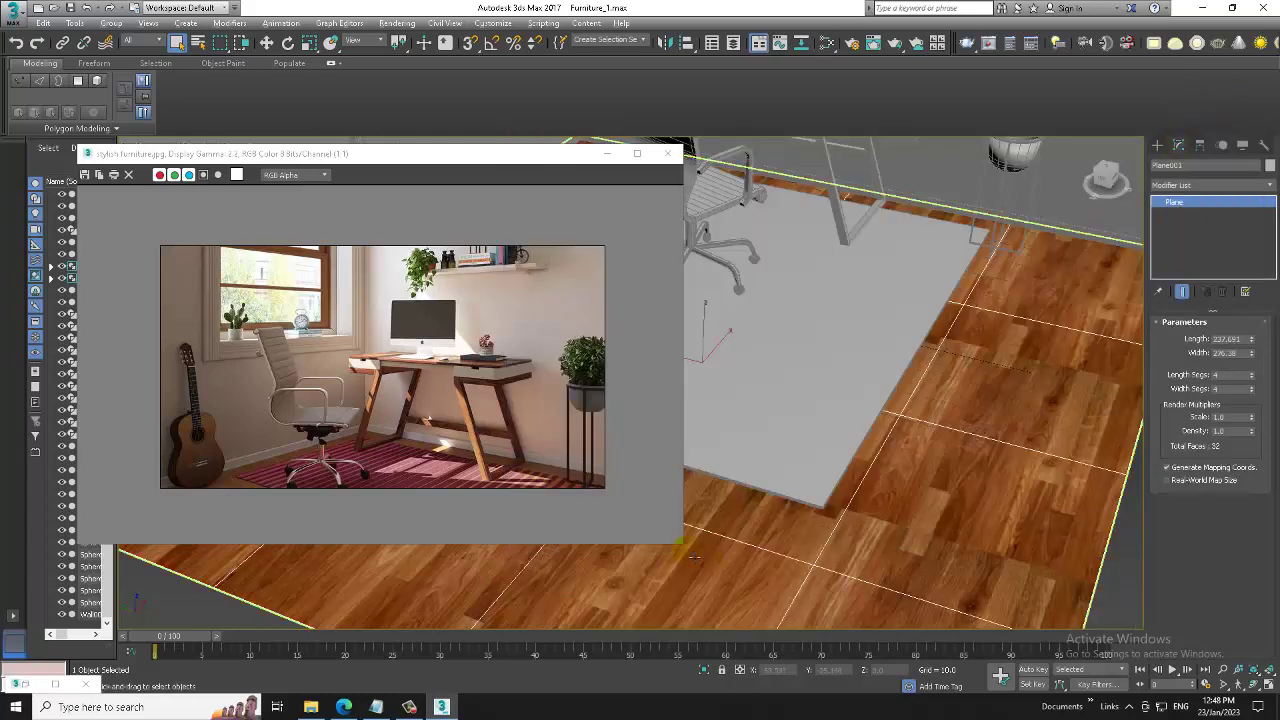
mouse_move(870, 480)
middle_mouse_down("alt")
mouse_move(880, 497)
mouse_move(860, 515)
mouse_move(871, 506)
mouse_move(886, 543)
mouse_move(940, 580)
middle_mouse_up("alt")
- Give the Floor material a mid-grey (75) reflection colour
key("m")
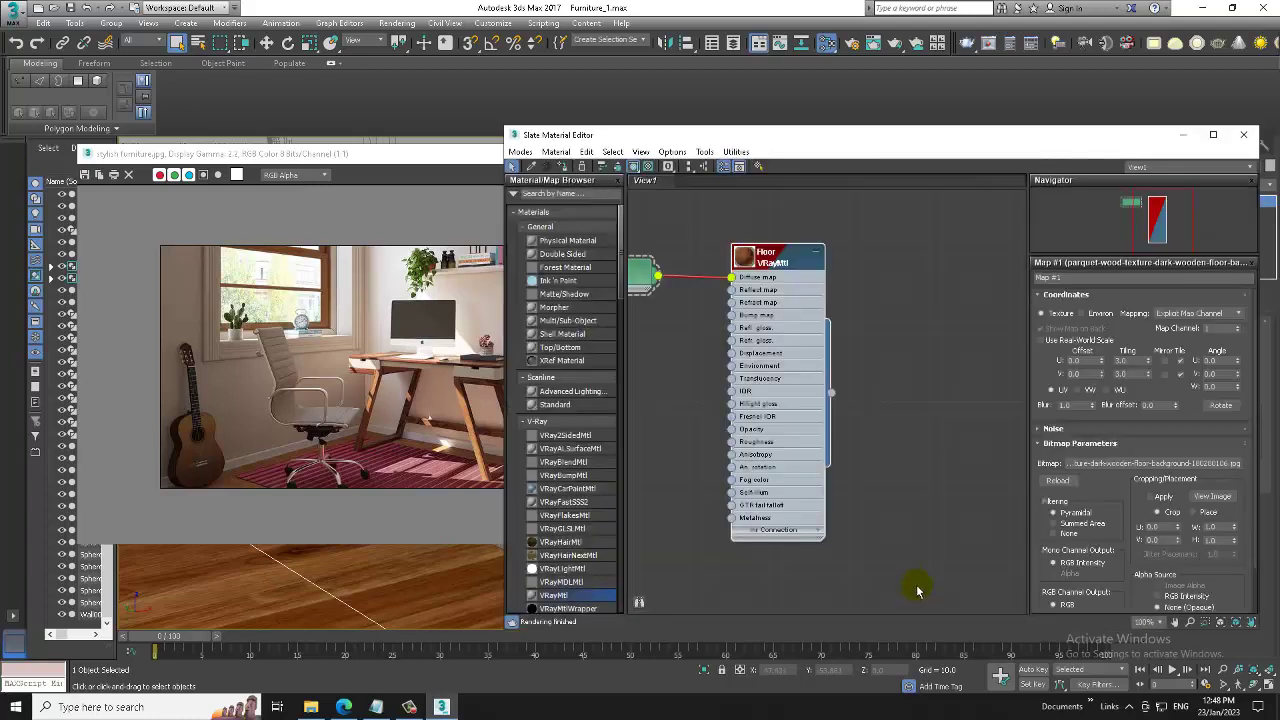
double_click(790, 263)
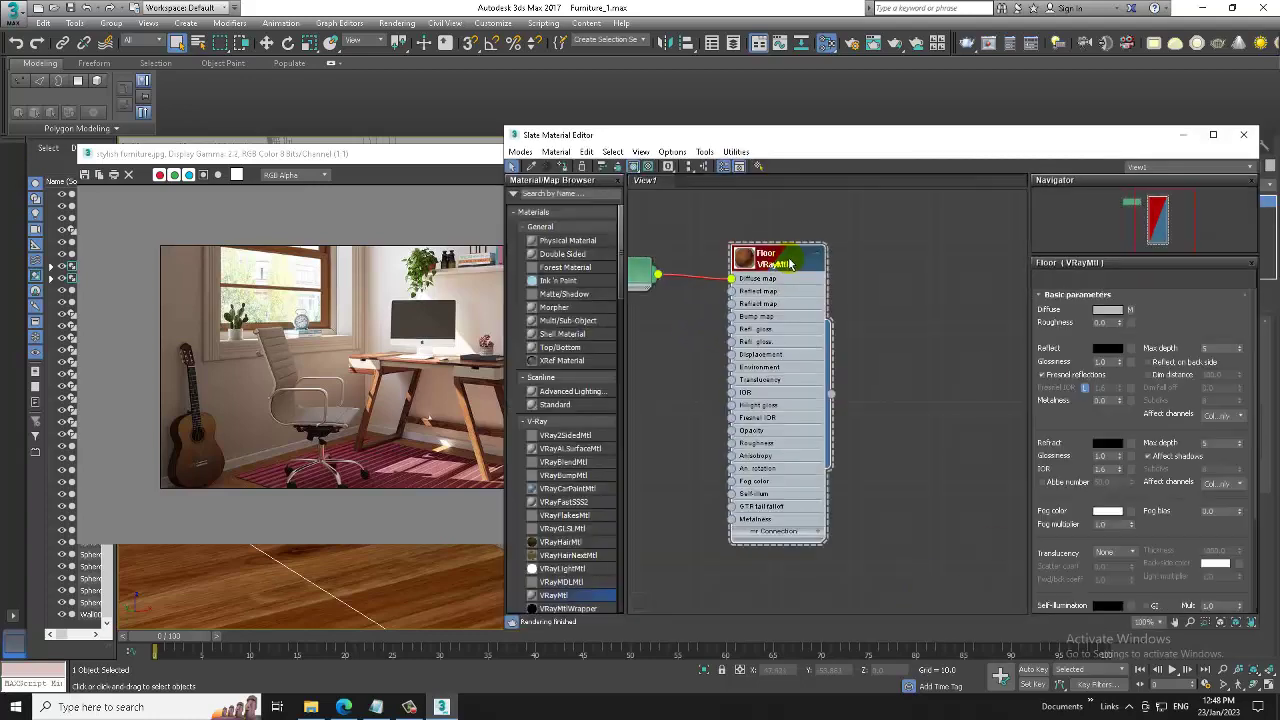
left_click(1107, 348)
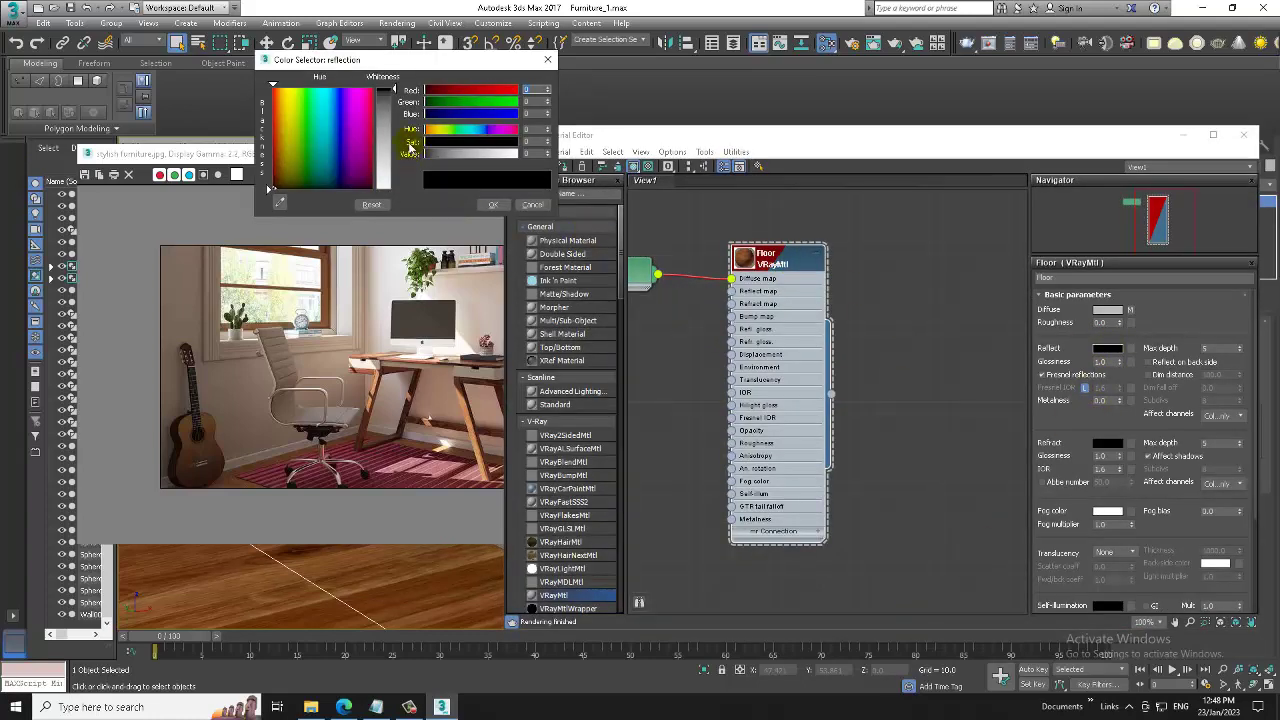
left_click_drag(393, 90, 393, 118)
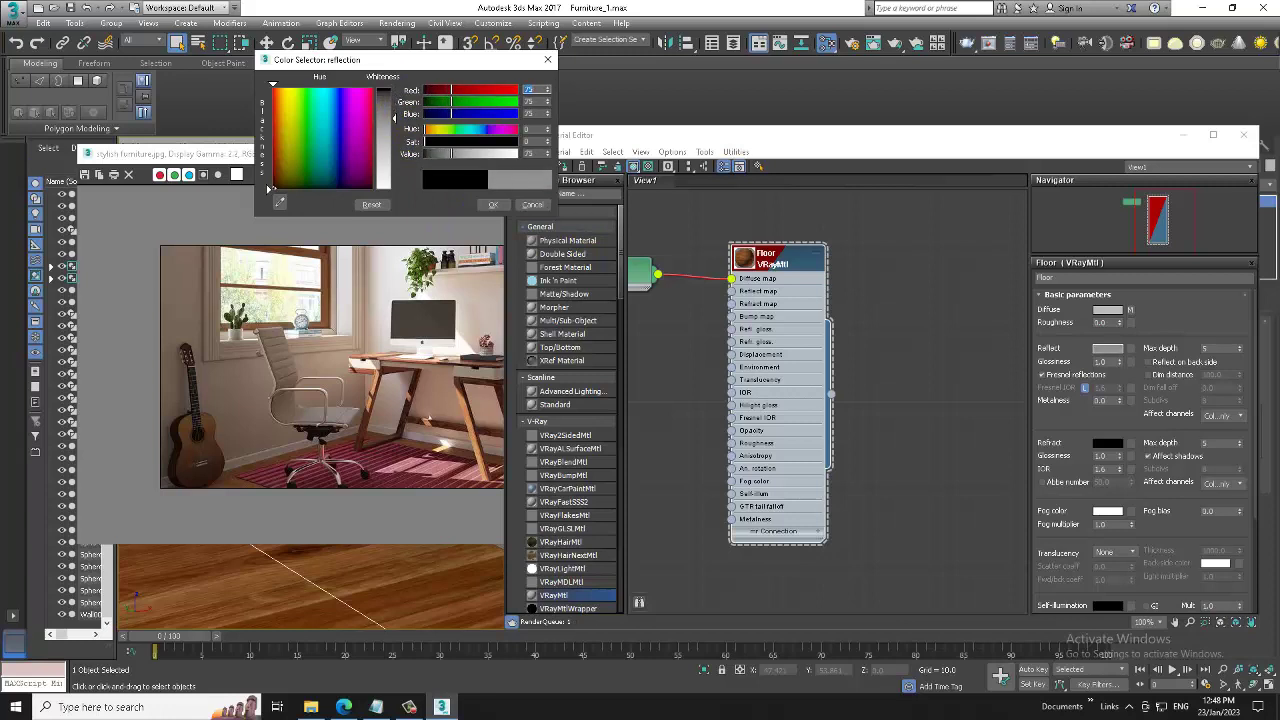
left_click(492, 204)
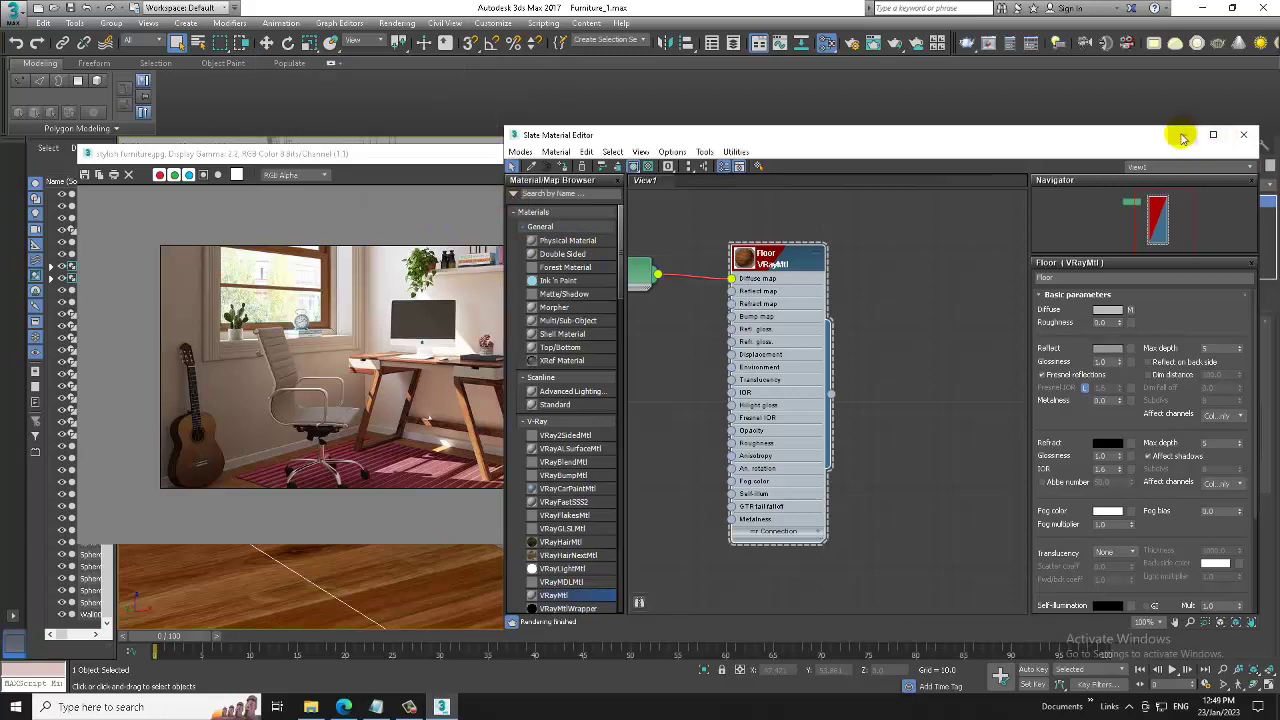
middle_click_drag(880, 490, 934, 459)
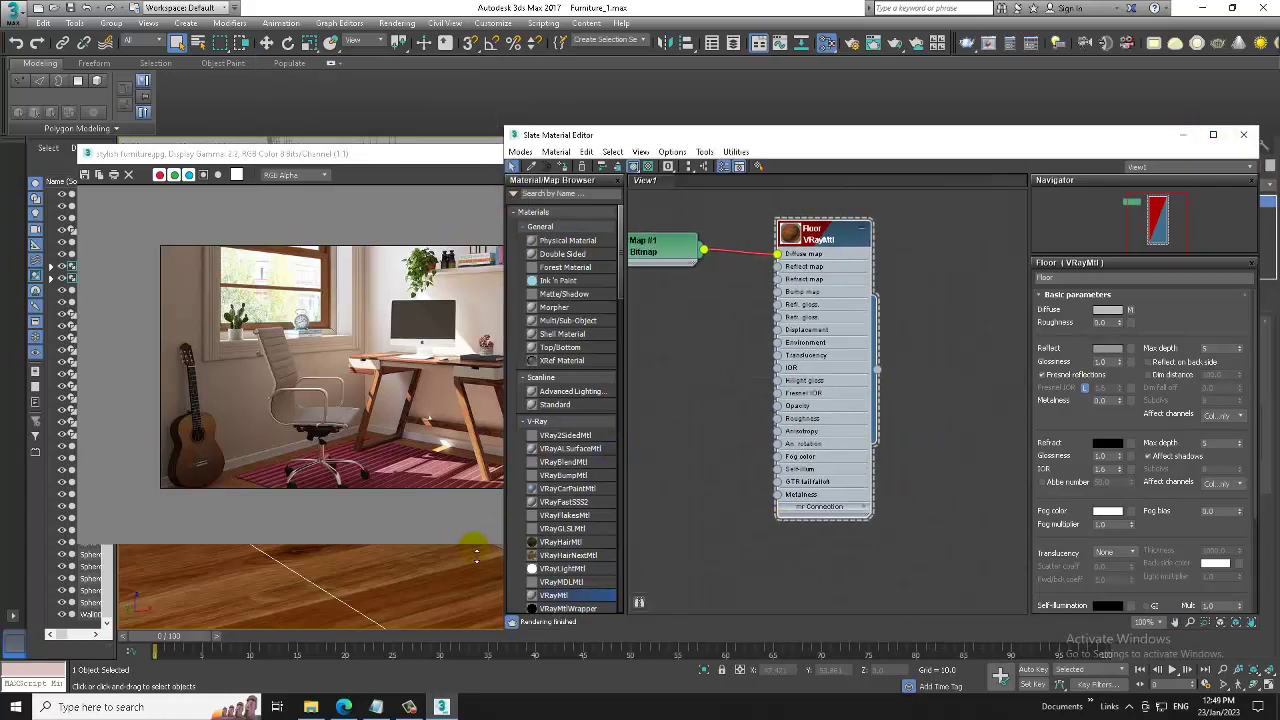
mouse_move(428, 608)
middle_mouse_down()
mouse_move(372, 623)
mouse_move(480, 537)
middle_mouse_up()
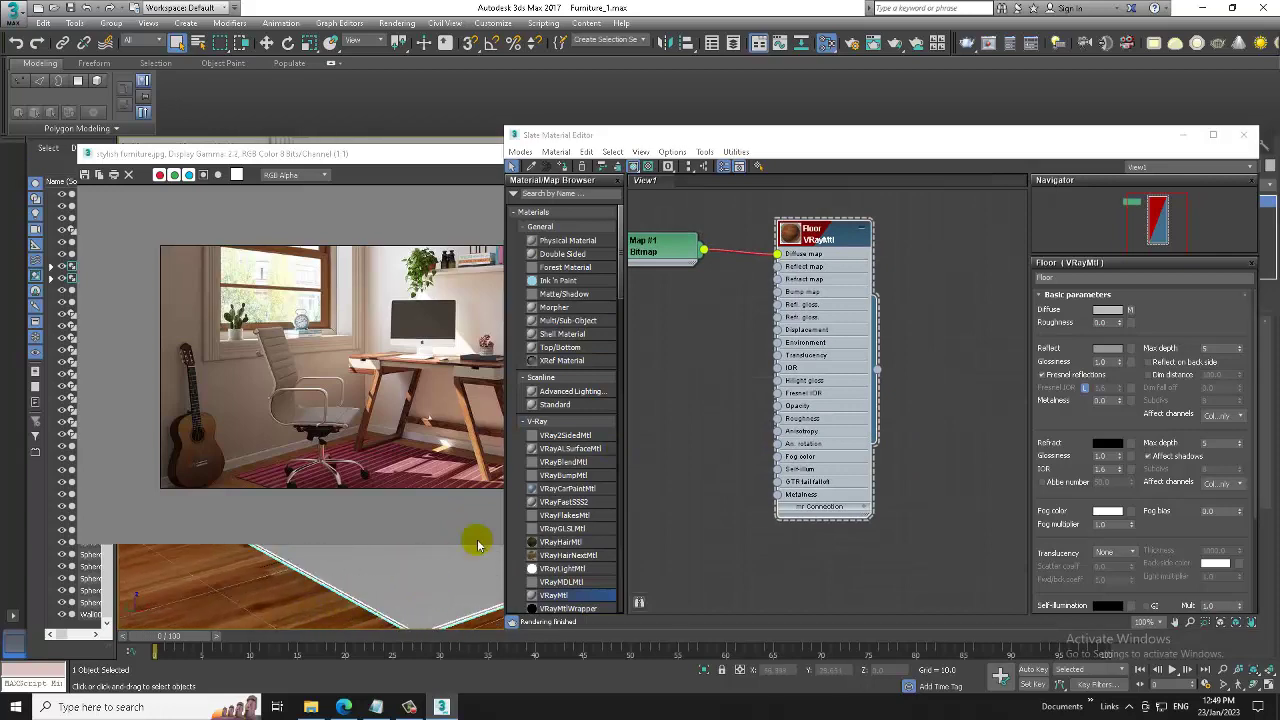
left_click(1184, 134)
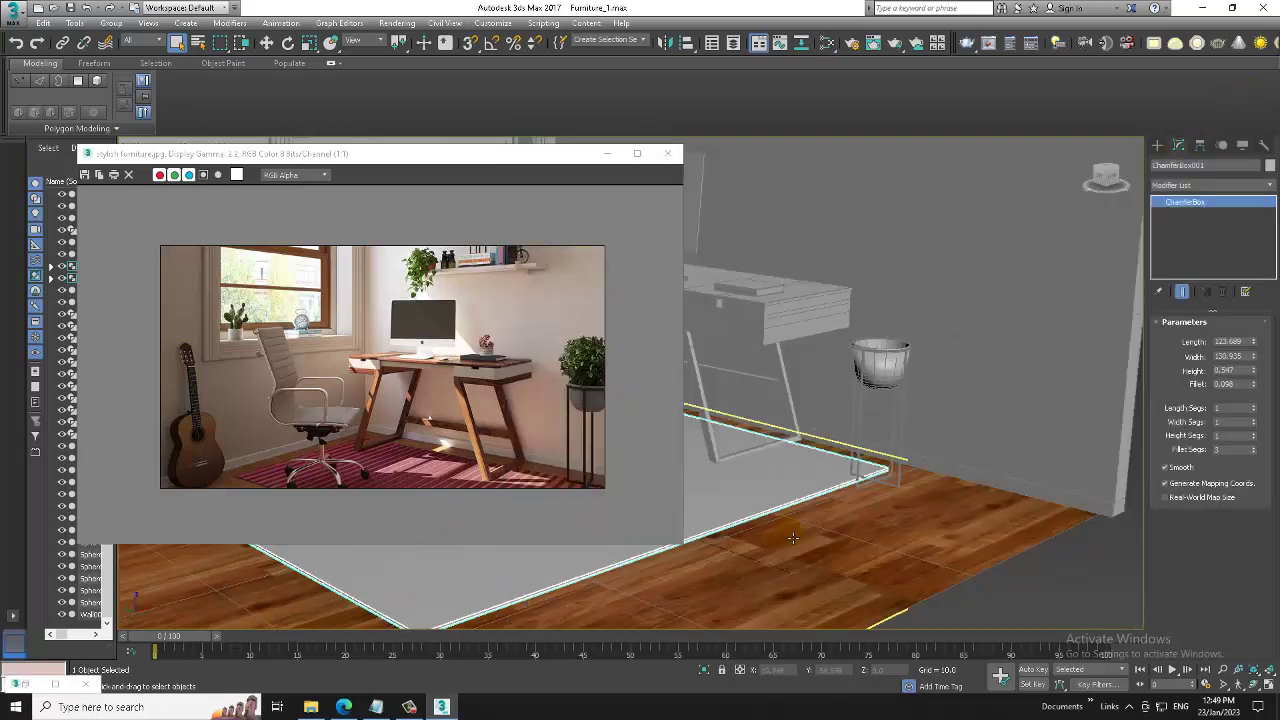
- Close the reference image and switch to a single perspective view of the floor slab
left_click(603, 152)
key("alt+w")
key("alt+w")
middle_click_drag(894, 557, 729, 497, "alt")
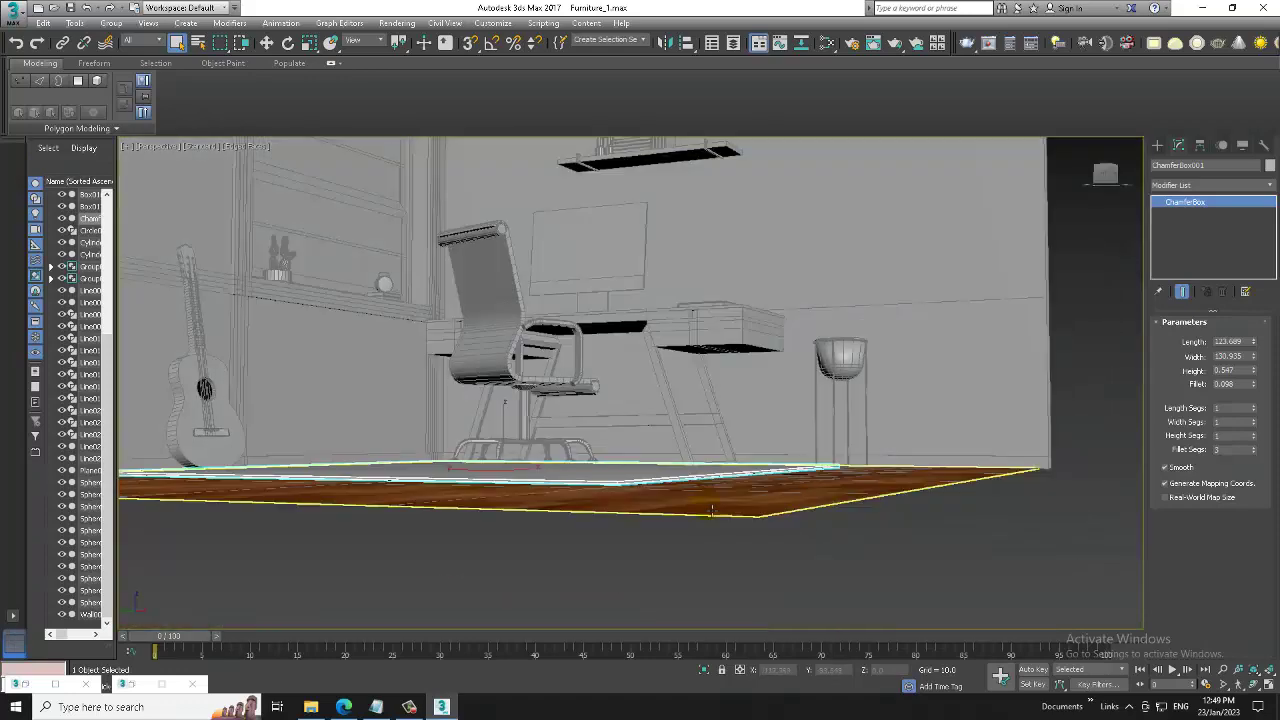
scroll(814, 460, "up", 4)
scroll(817, 457, "up", 2)
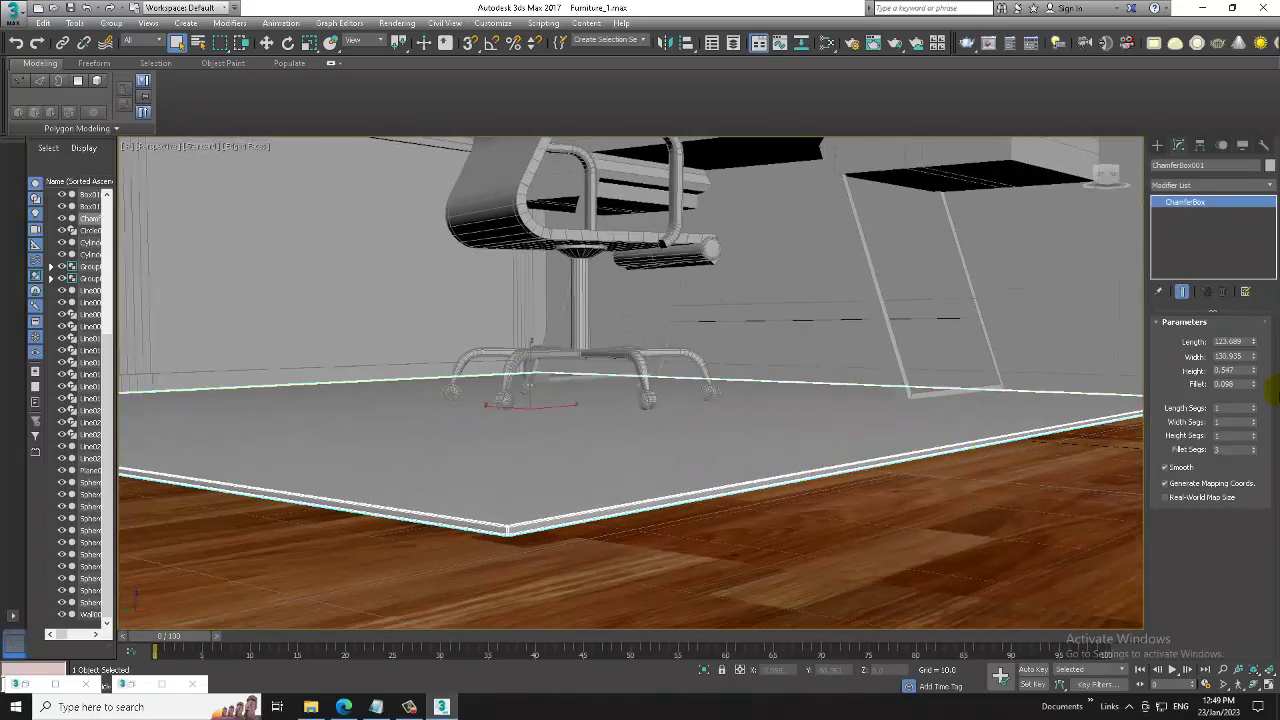
- Set the slab's height to 0.167 and fillet to 0.138
left_click_drag(1254, 372, 1249, 417)
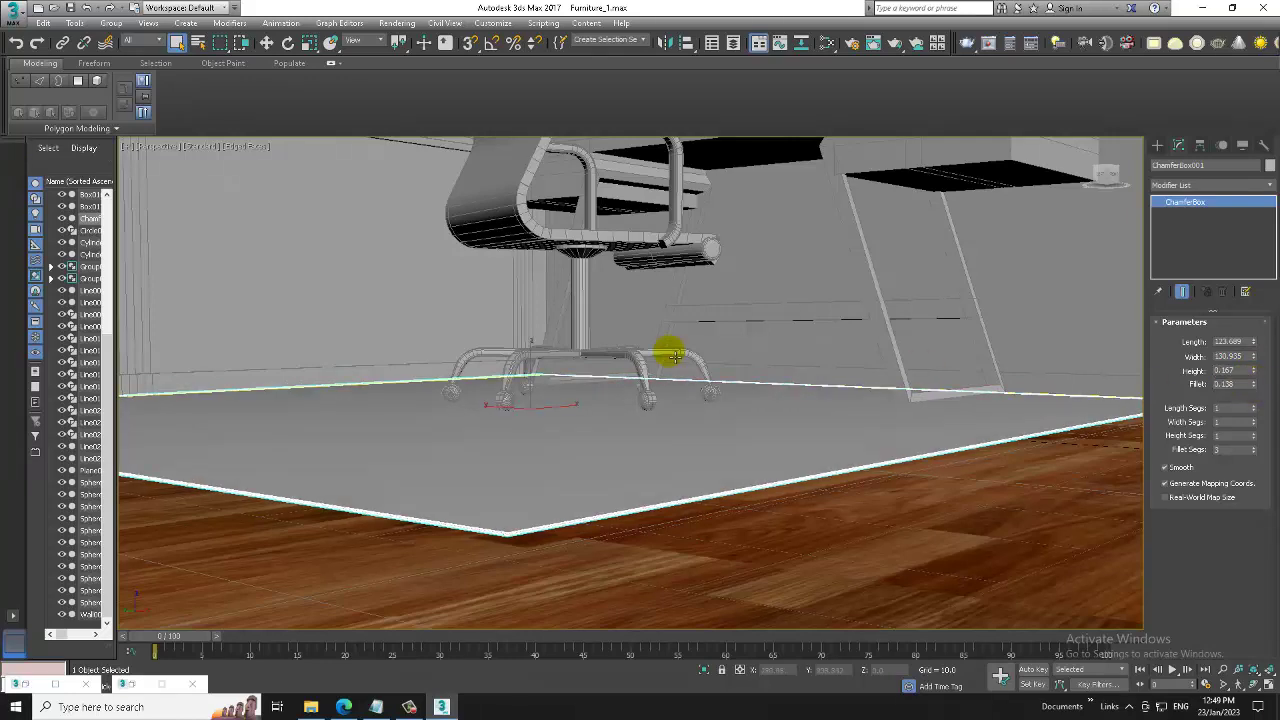
key("alt+w")
key("alt+w")
key("w")
key("alt+w")
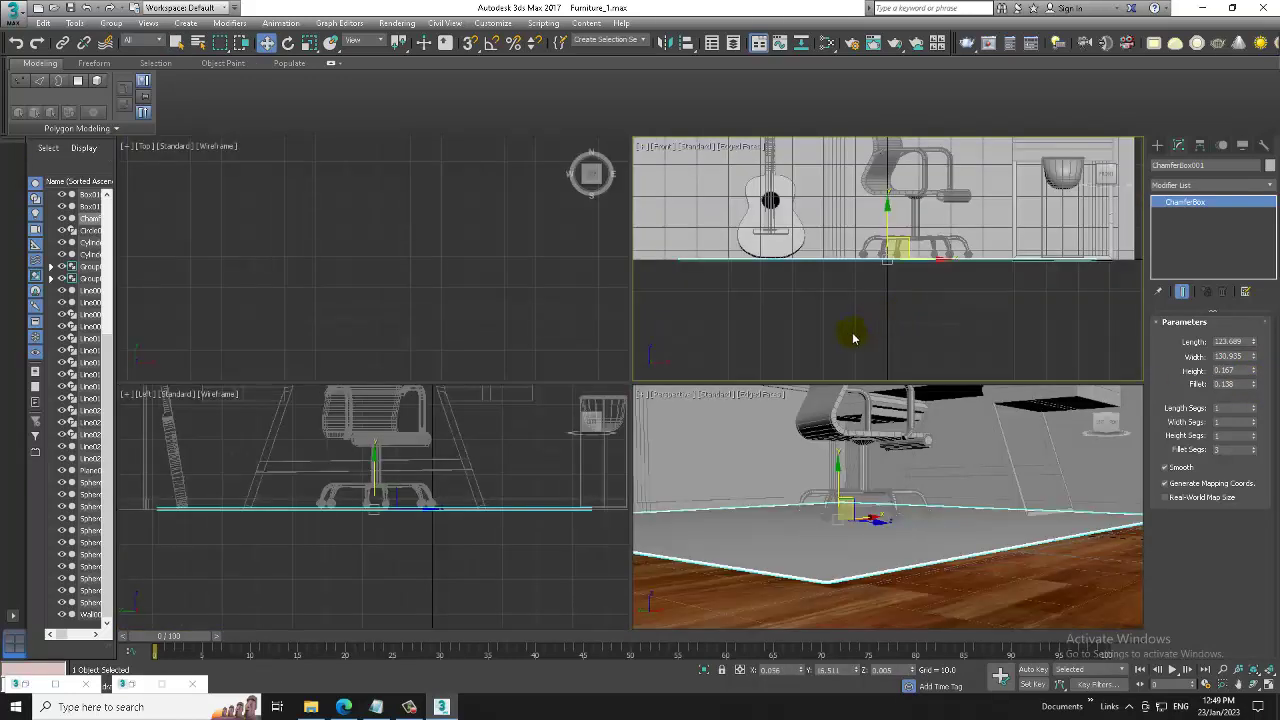
key("alt+w")
mouse_move(877, 534)
middle_mouse_down("alt")
mouse_move(760, 417)
mouse_move(726, 449)
middle_mouse_up("alt")
key("m")
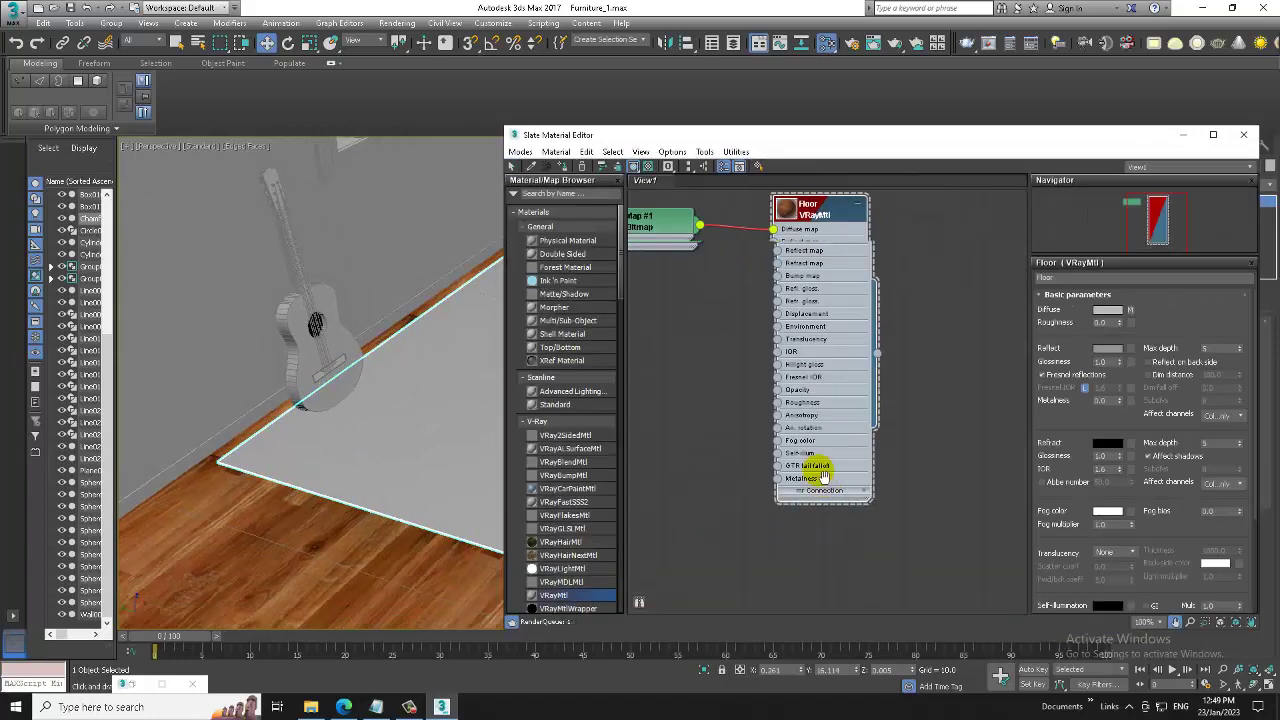
scroll(805, 465, "down", 5)
- Add a VRayMtl named Carpet and give its diffuse a Bitmap map
left_click_drag(573, 594, 962, 290)
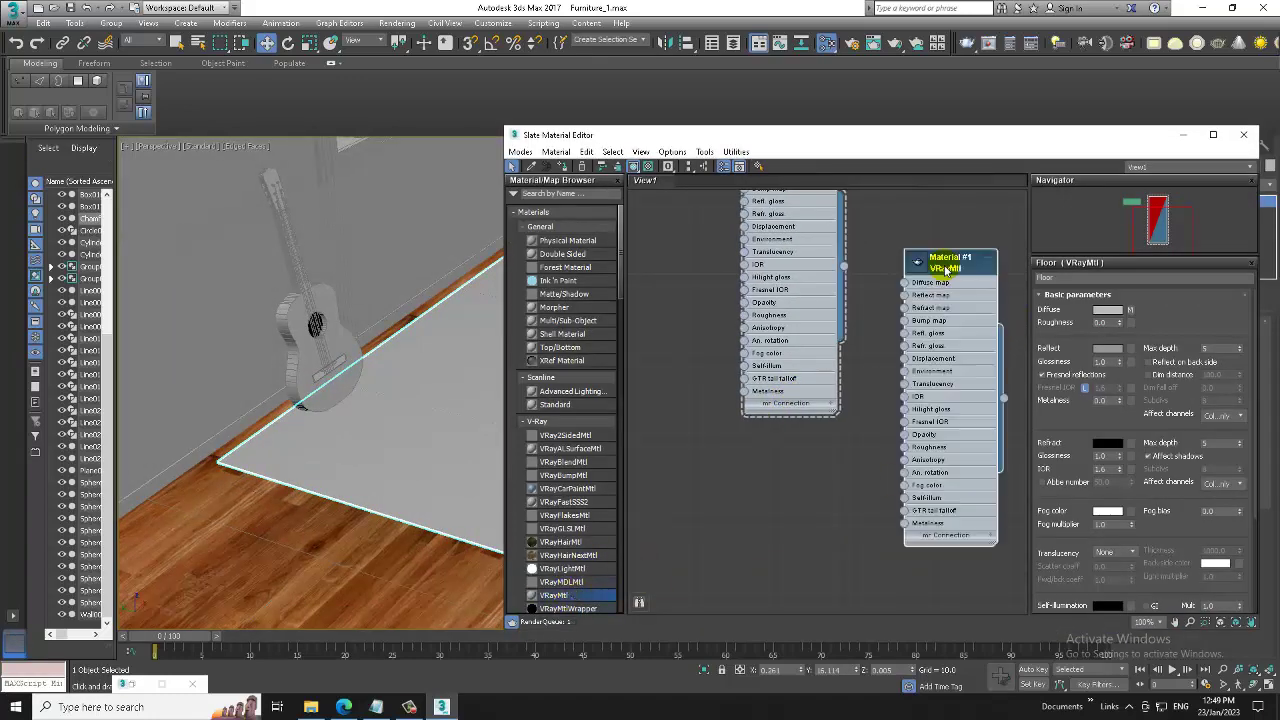
double_click(945, 262)
type("Carpet")
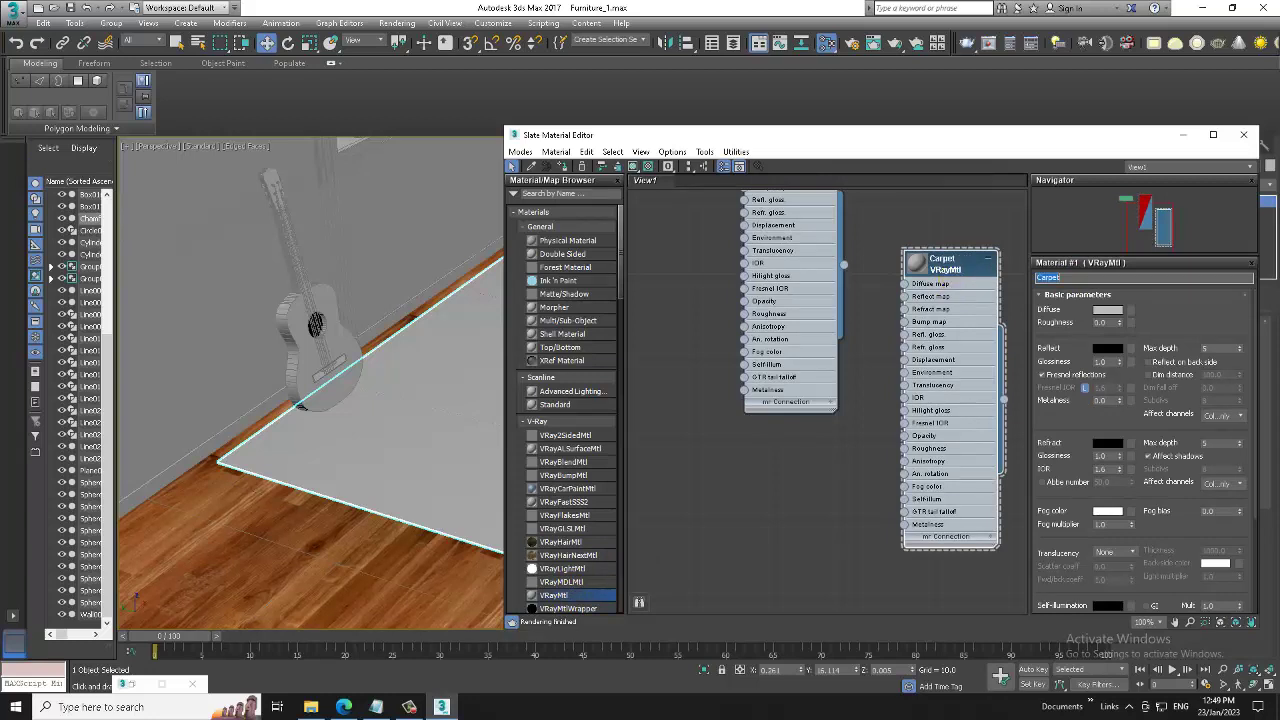
left_click(1129, 309)
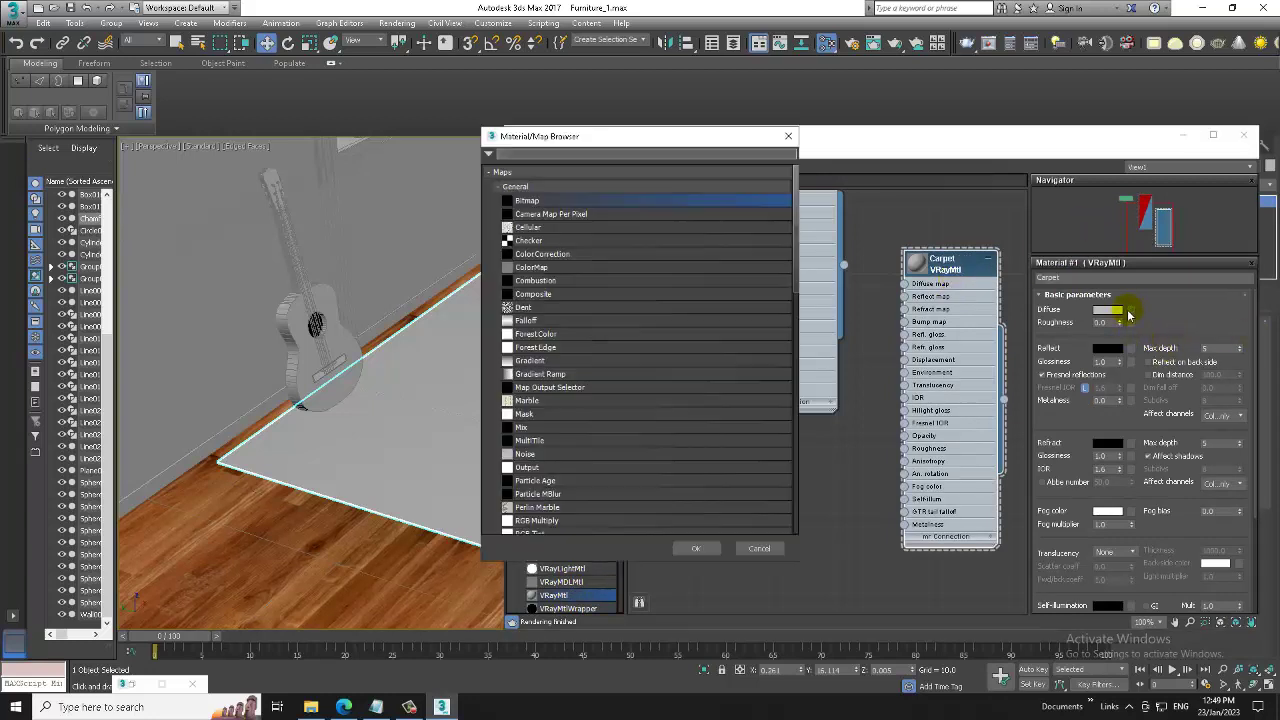
double_click(576, 202)
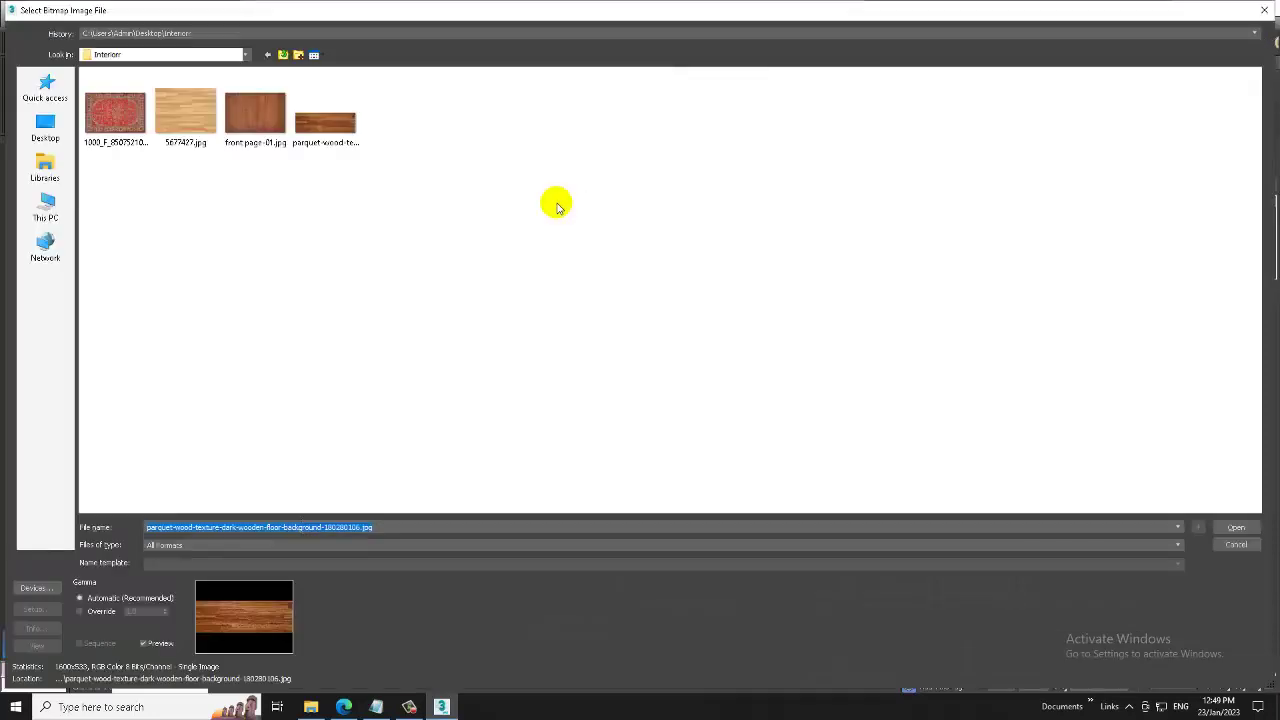
- Load the red carpet image and show it shaded on the rug in the viewport
double_click(115, 112)
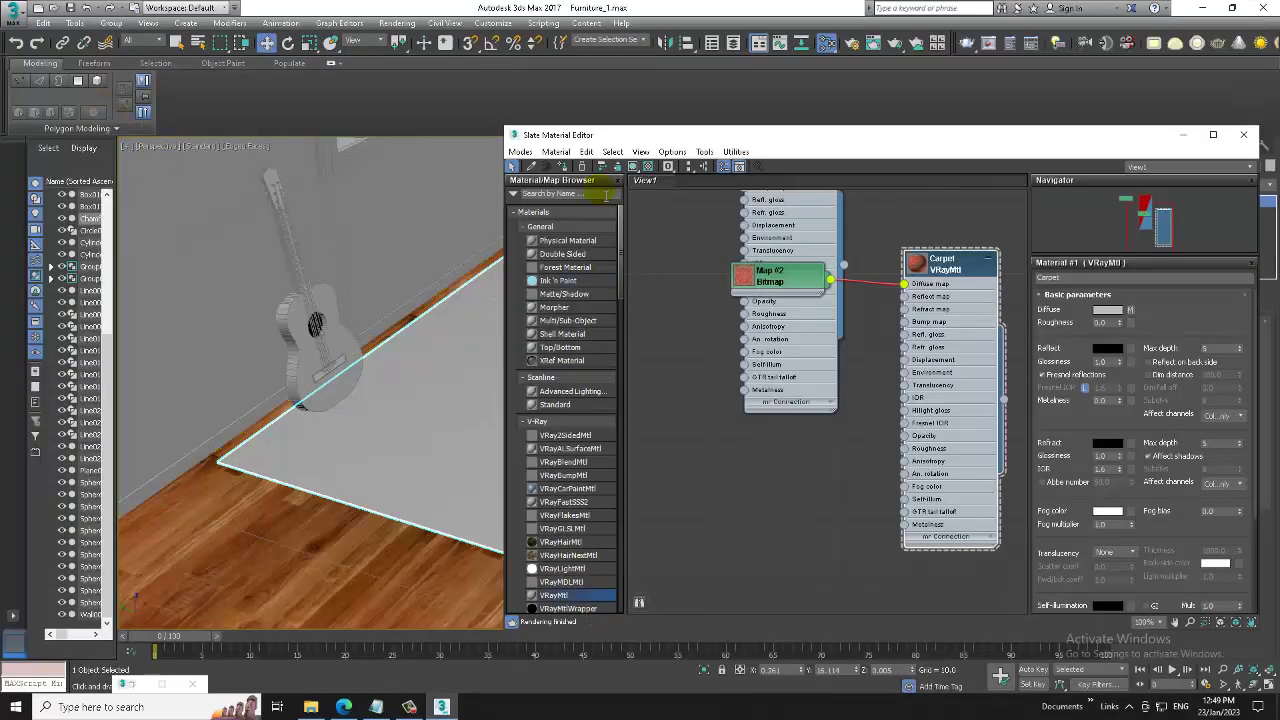
left_click(563, 166)
left_click(633, 166)
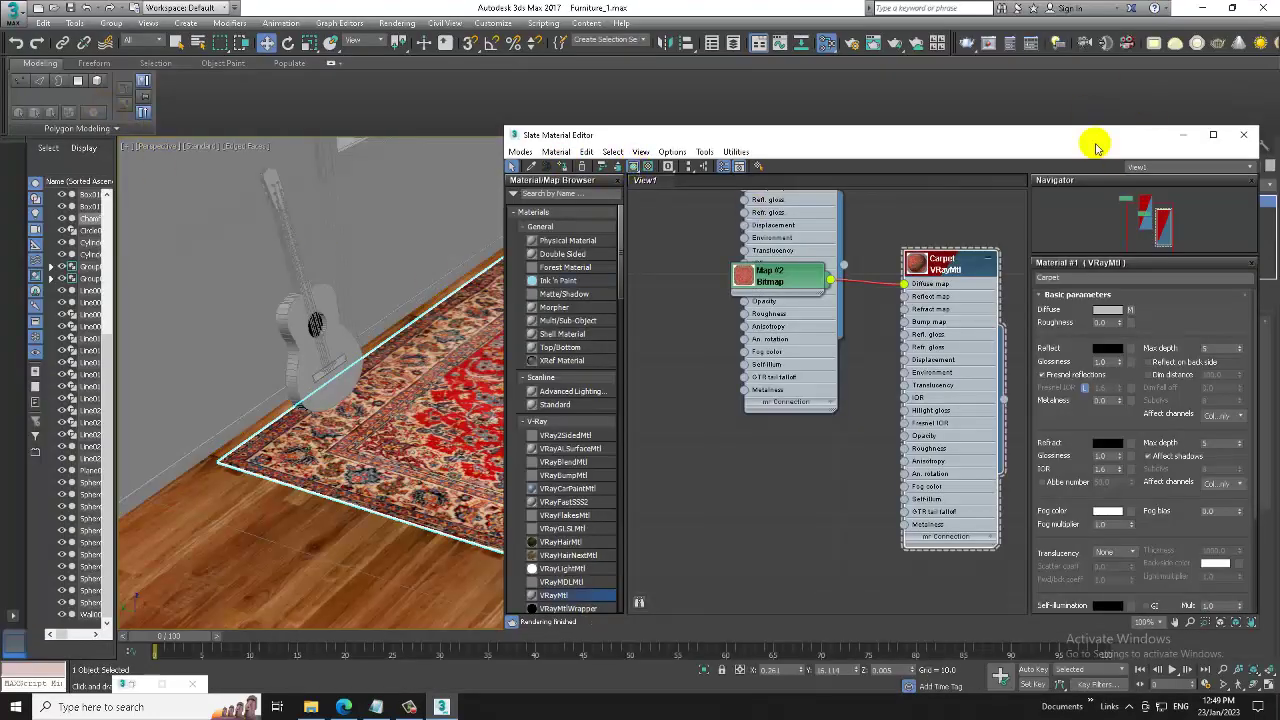
left_click(1180, 134)
mouse_move(655, 418)
middle_mouse_down("alt")
mouse_move(708, 450)
mouse_move(707, 437)
middle_mouse_up("alt")
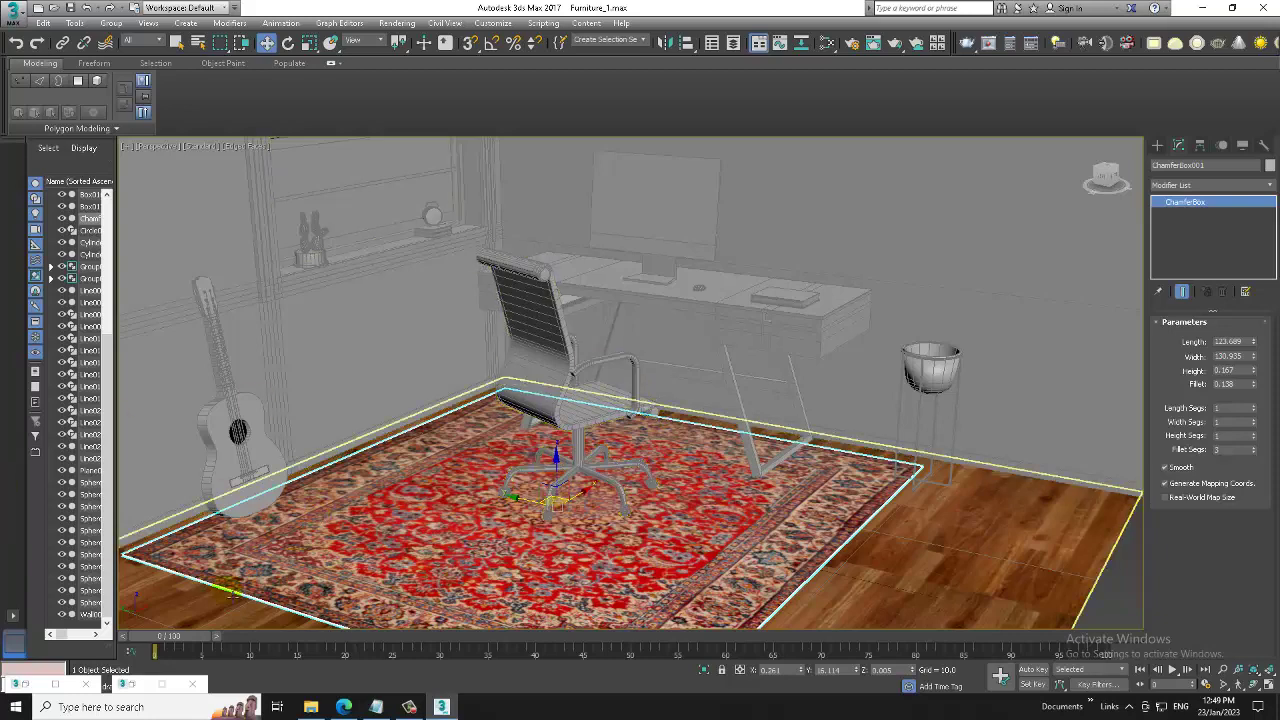
- Compare the carpeted scene with the reference room photo, close the photo, and select the wall
double_click(23, 680)
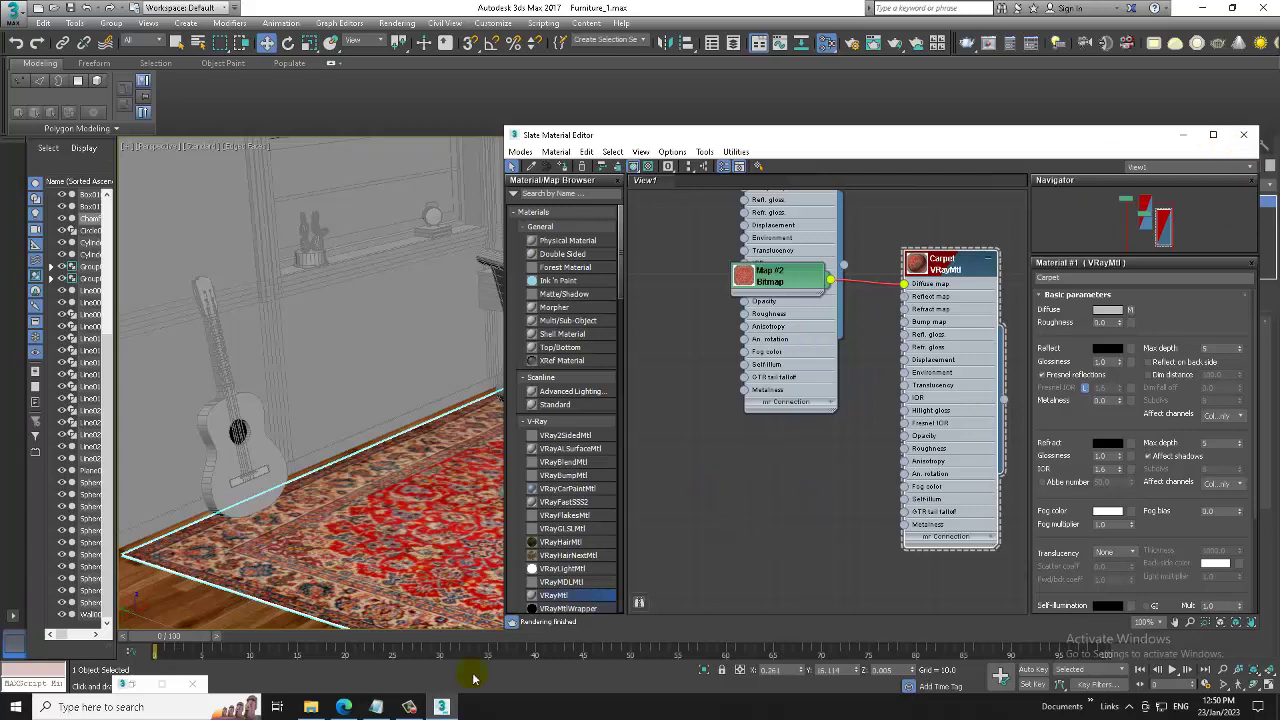
left_click(133, 685)
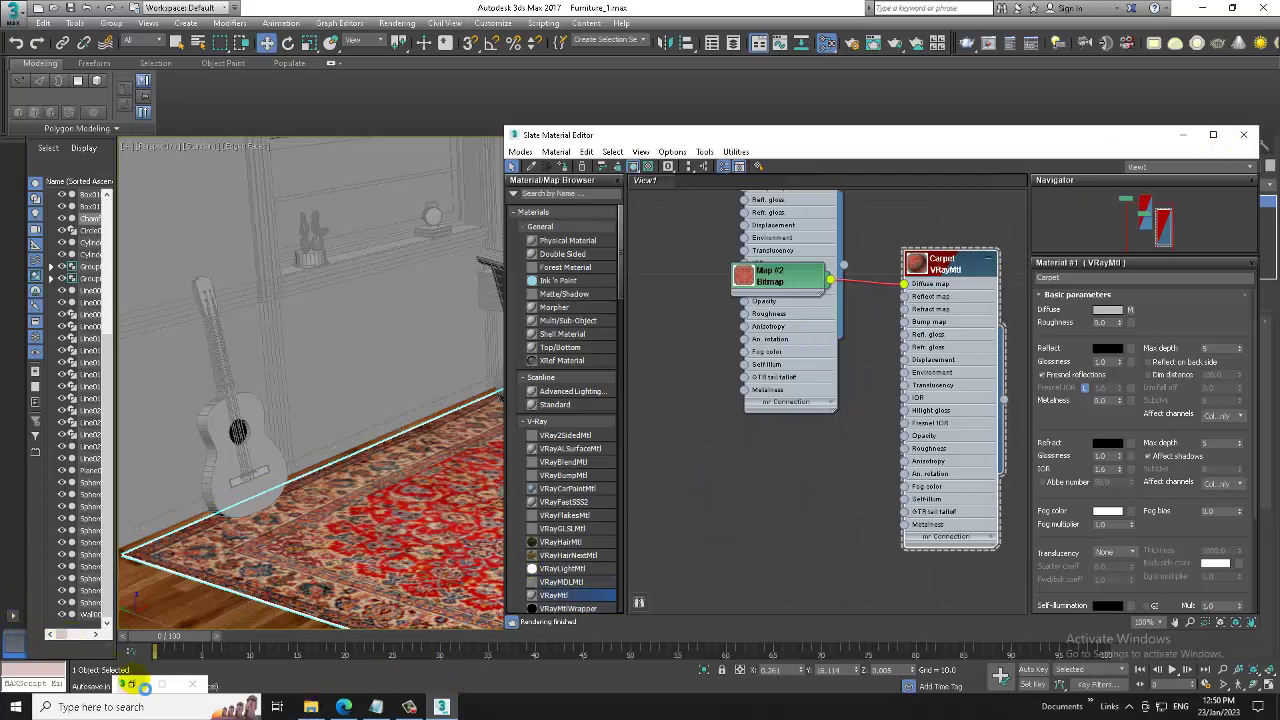
double_click(138, 685)
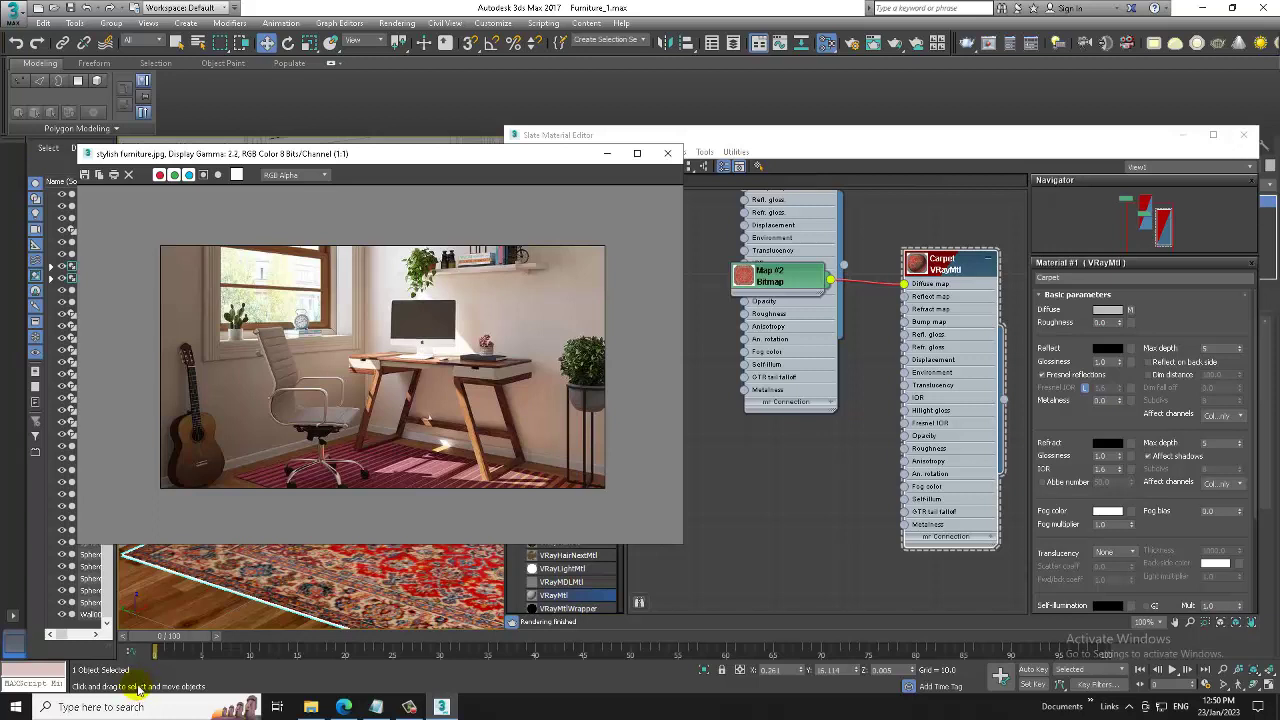
left_click(497, 624)
left_click(33, 682)
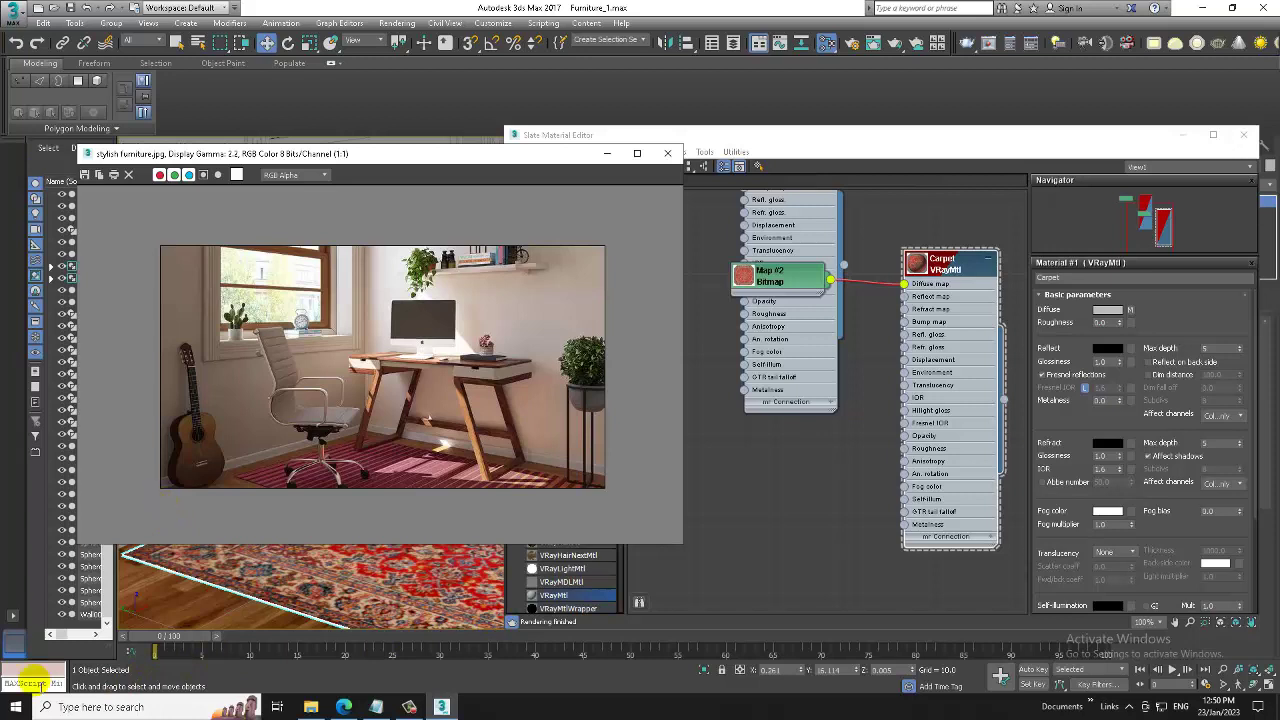
left_click(399, 624)
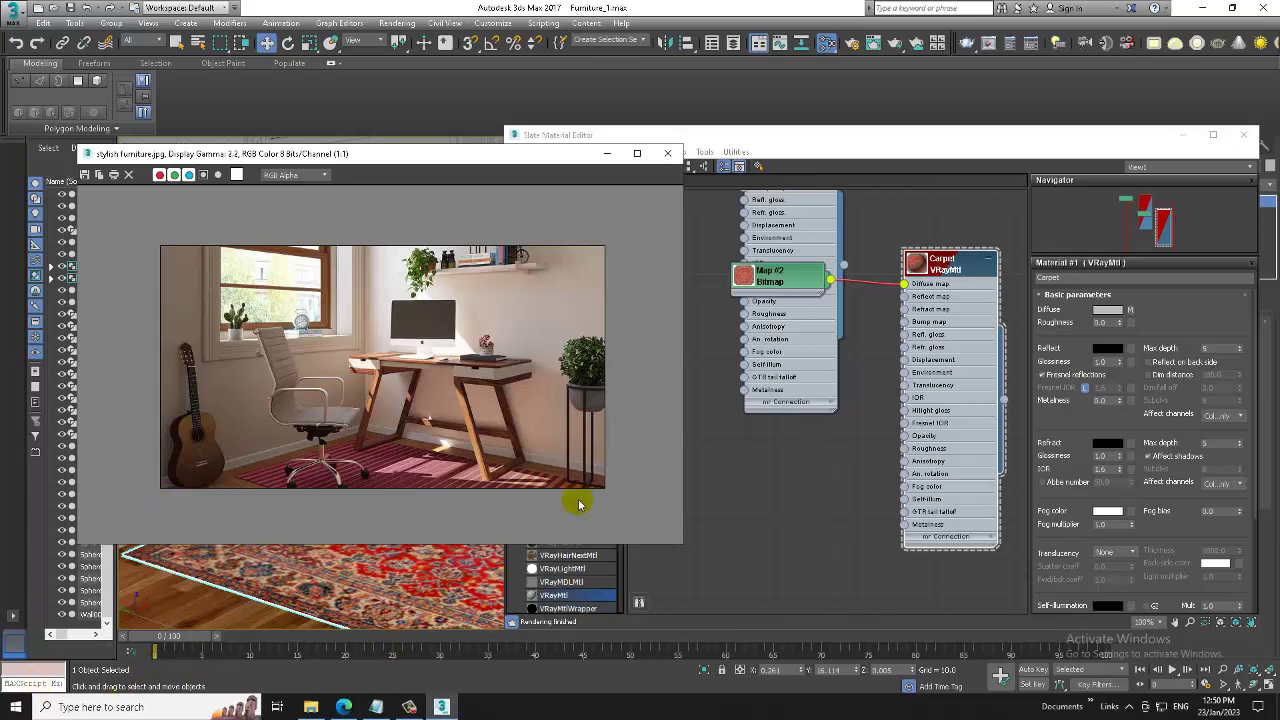
left_click(607, 153)
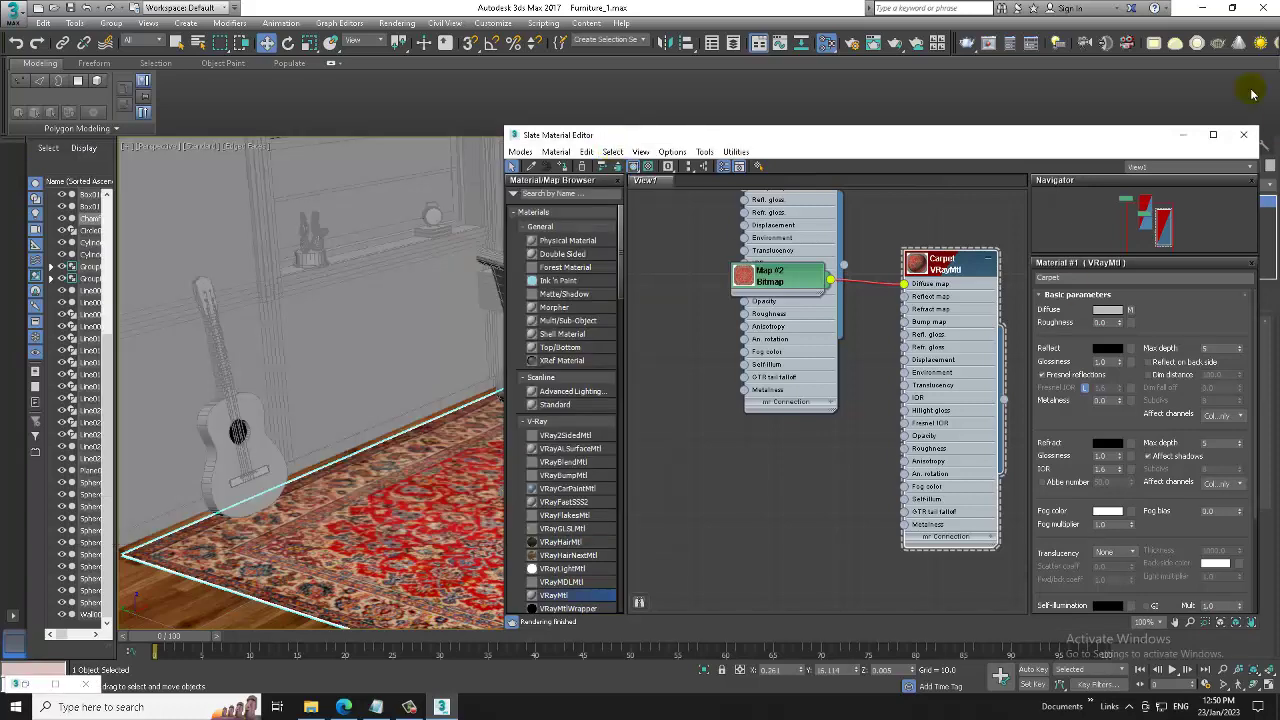
left_click(420, 380)
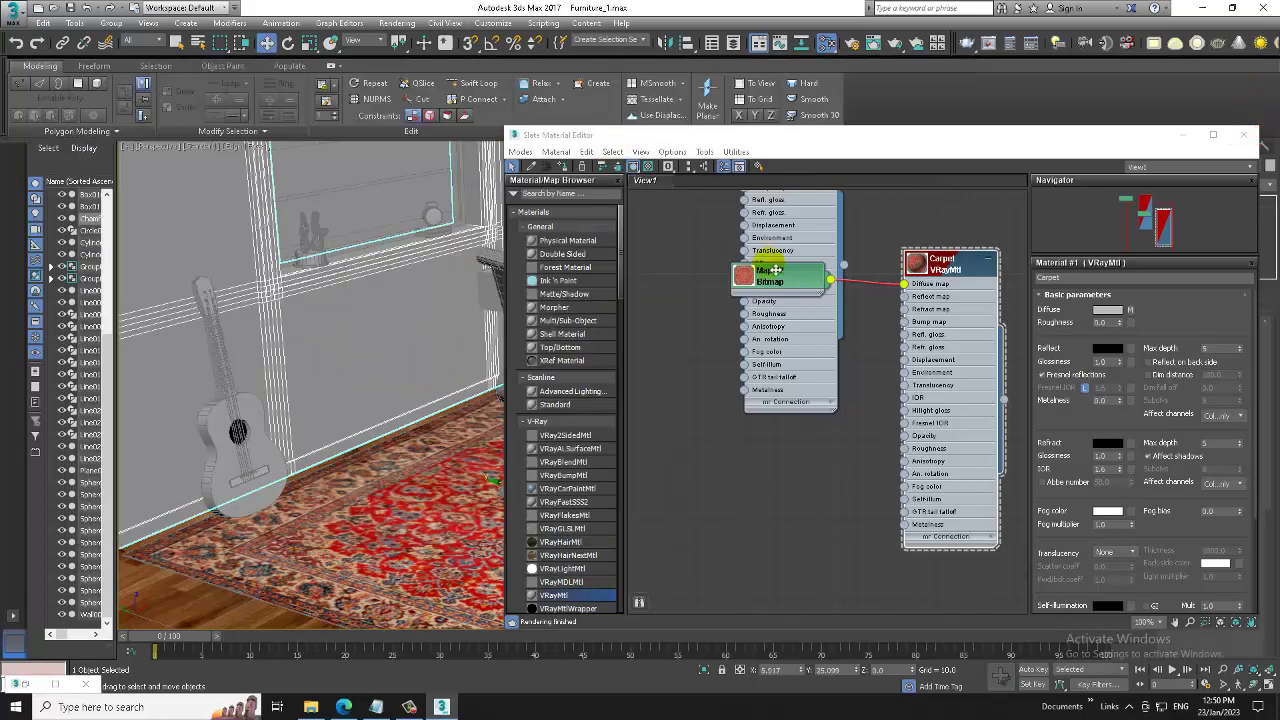
- Pan the node view and drop in a new VRayMtl, Material #2
middle_click_drag(851, 480, 826, 420)
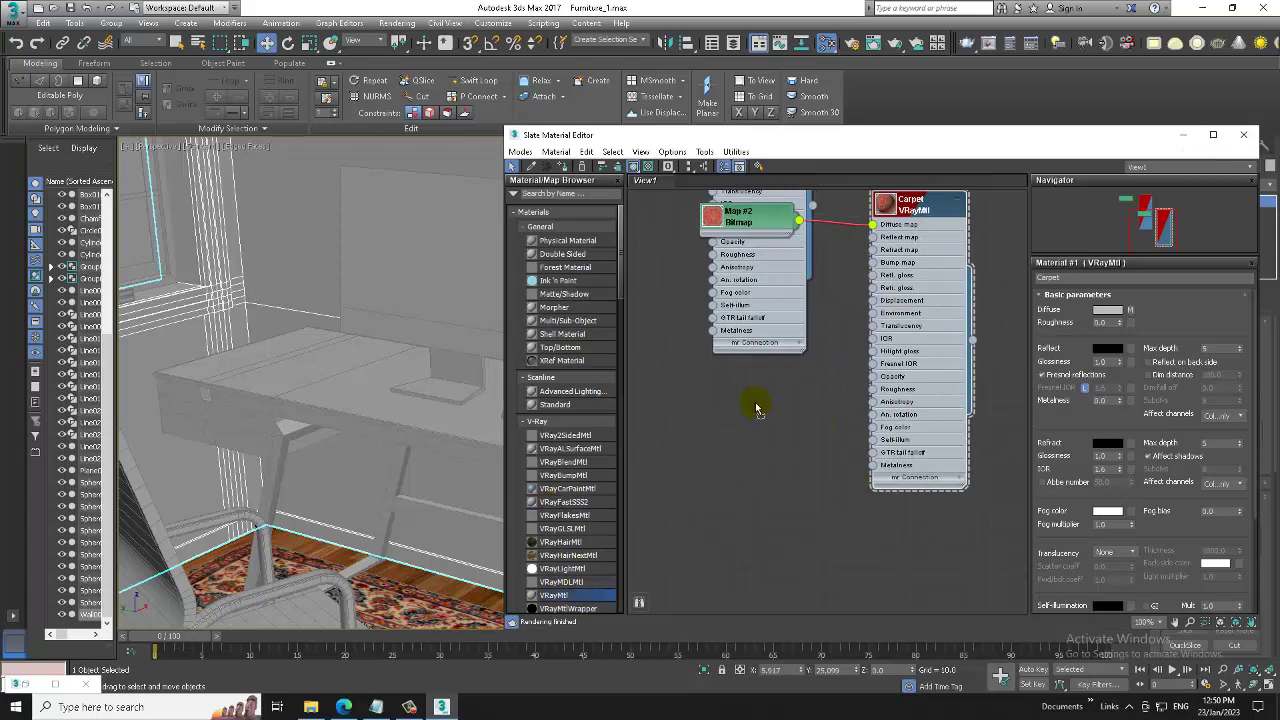
left_click_drag(756, 408, 758, 410)
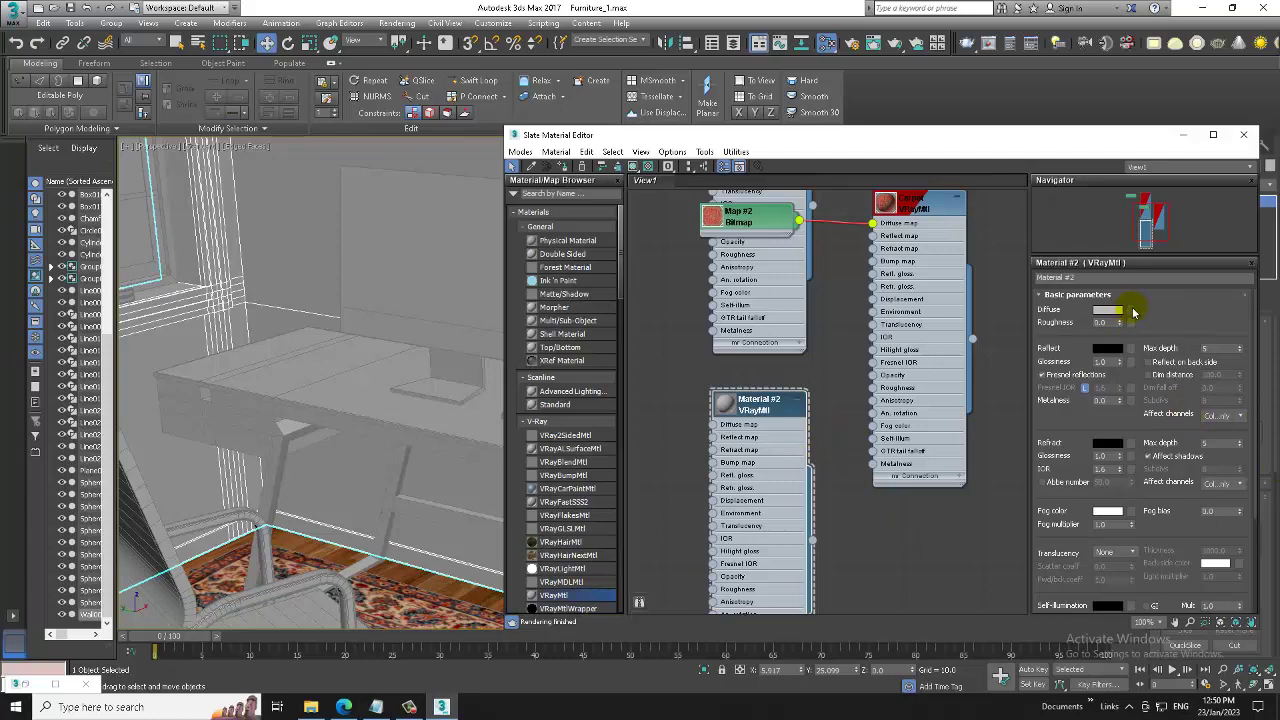
- Tint Material #2's diffuse colour by hand toward a richer pinkish-beige
left_click(1133, 313)
left_click(757, 546)
left_click(1115, 312)
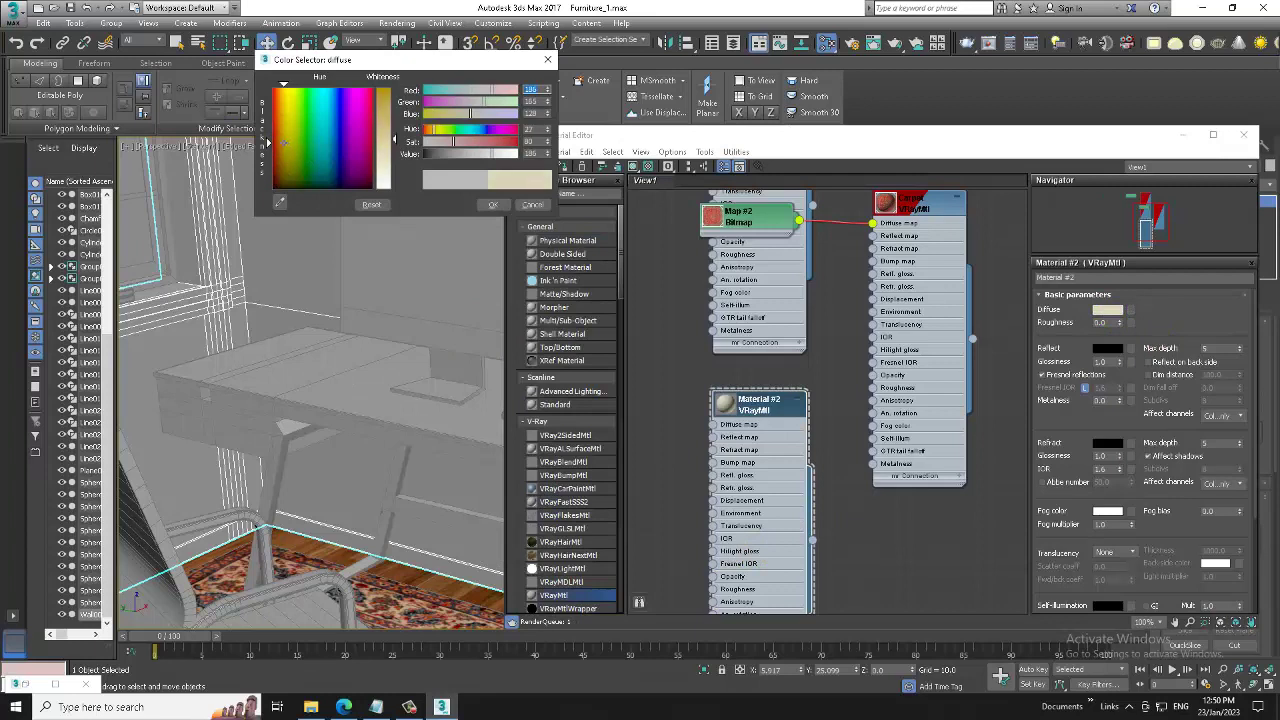
left_click_drag(284, 143, 280, 143)
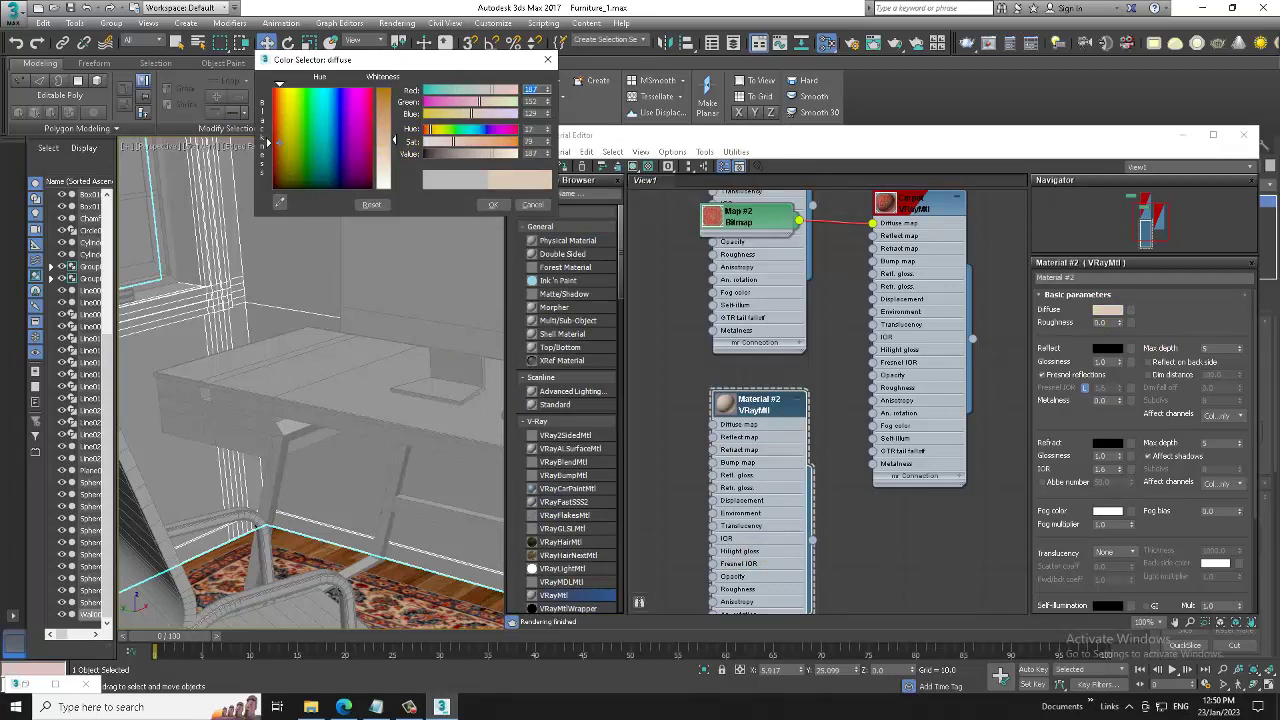
left_click_drag(458, 141, 461, 141)
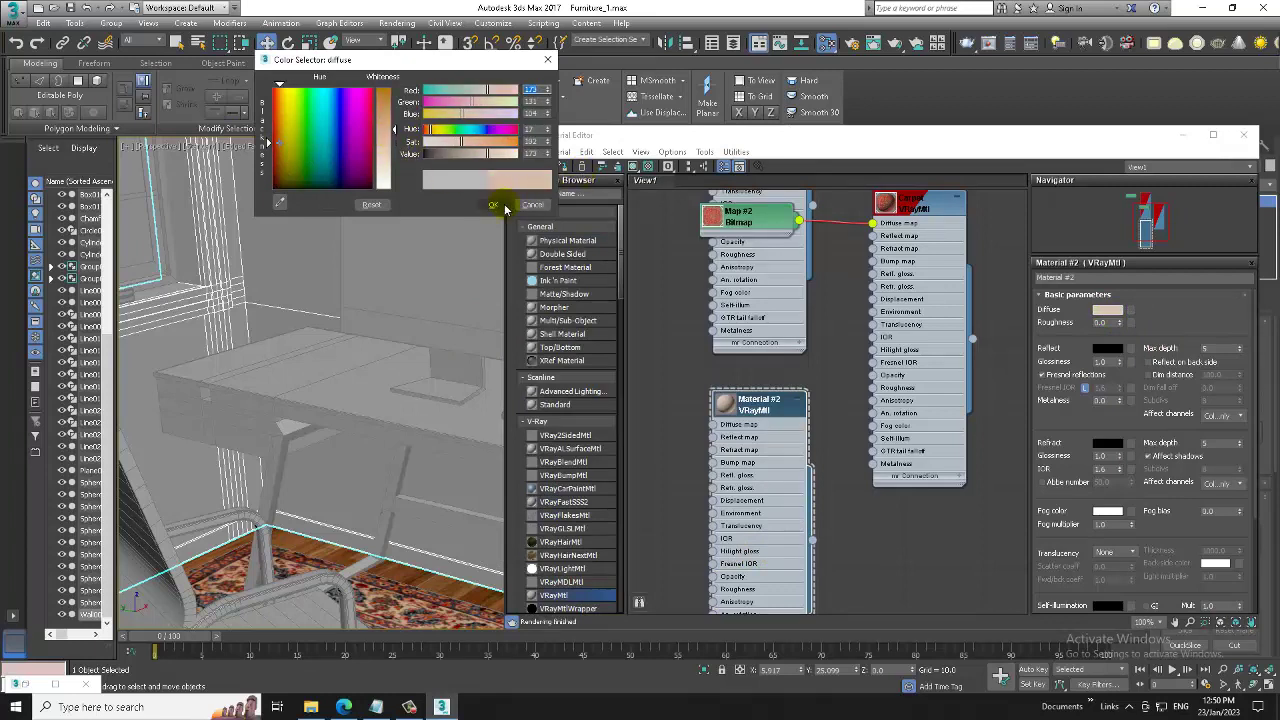
left_click(493, 215)
scroll(257, 366, "down", 5)
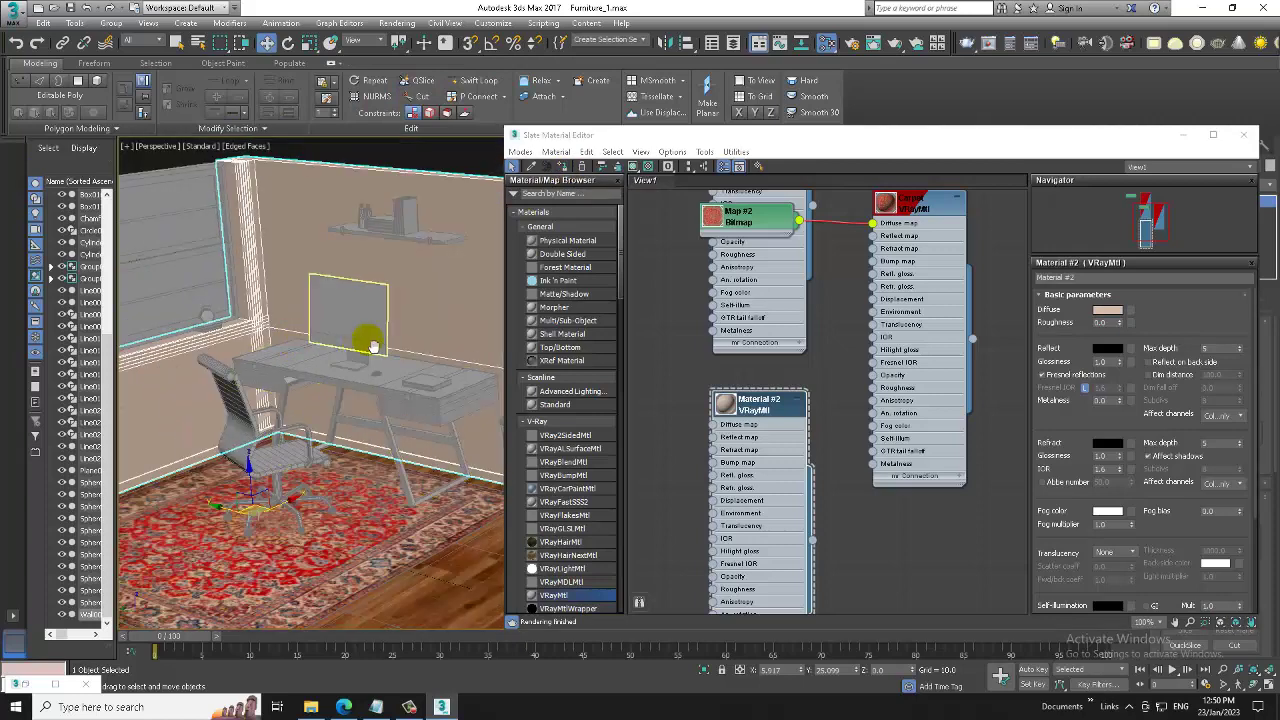
middle_click_drag(354, 333, 429, 337, "alt")
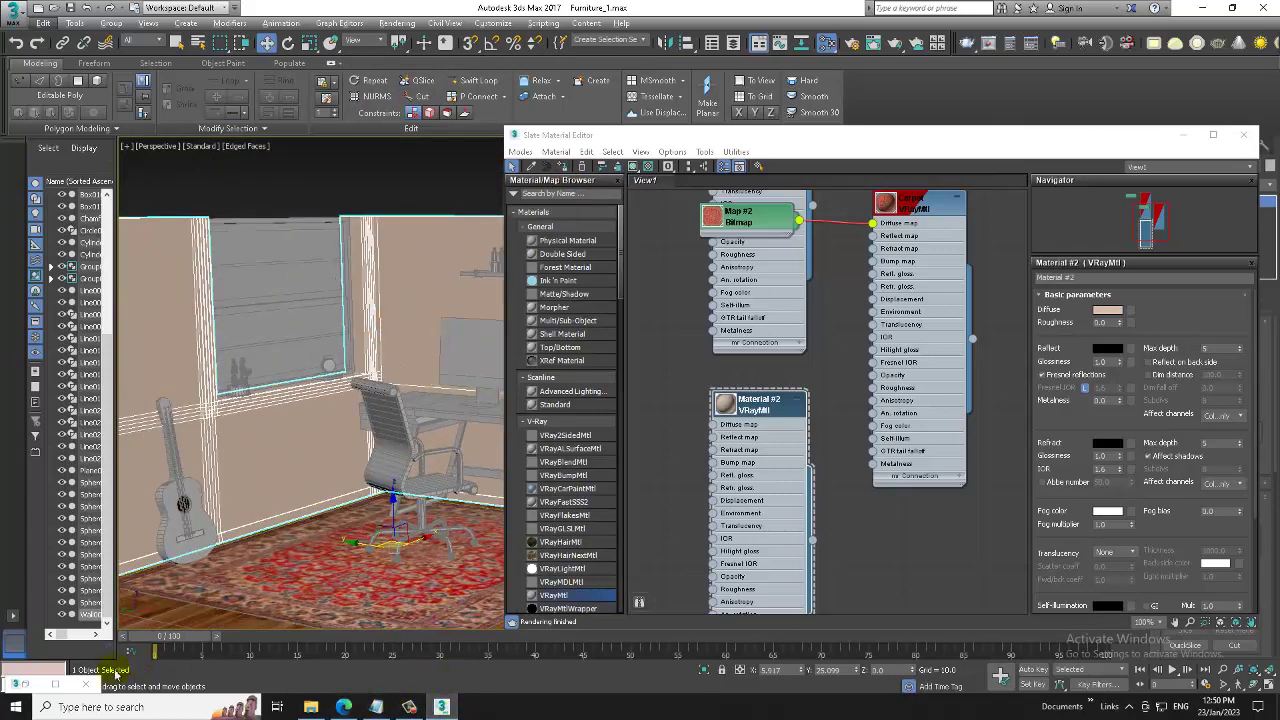
- Eyedrop the wall colour from the reference render into the diffuse and darken it slightly
left_click(27, 688)
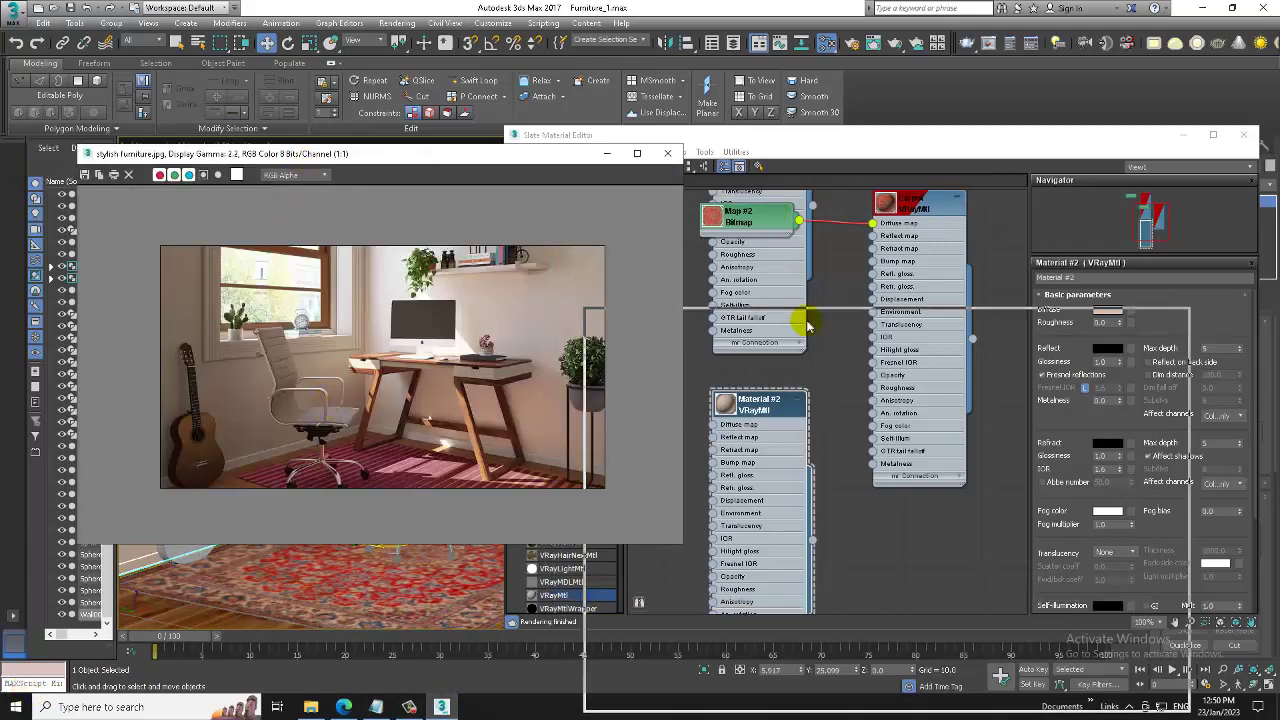
left_click_drag(301, 157, 778, 375)
left_click_drag(1113, 322, 808, 395)
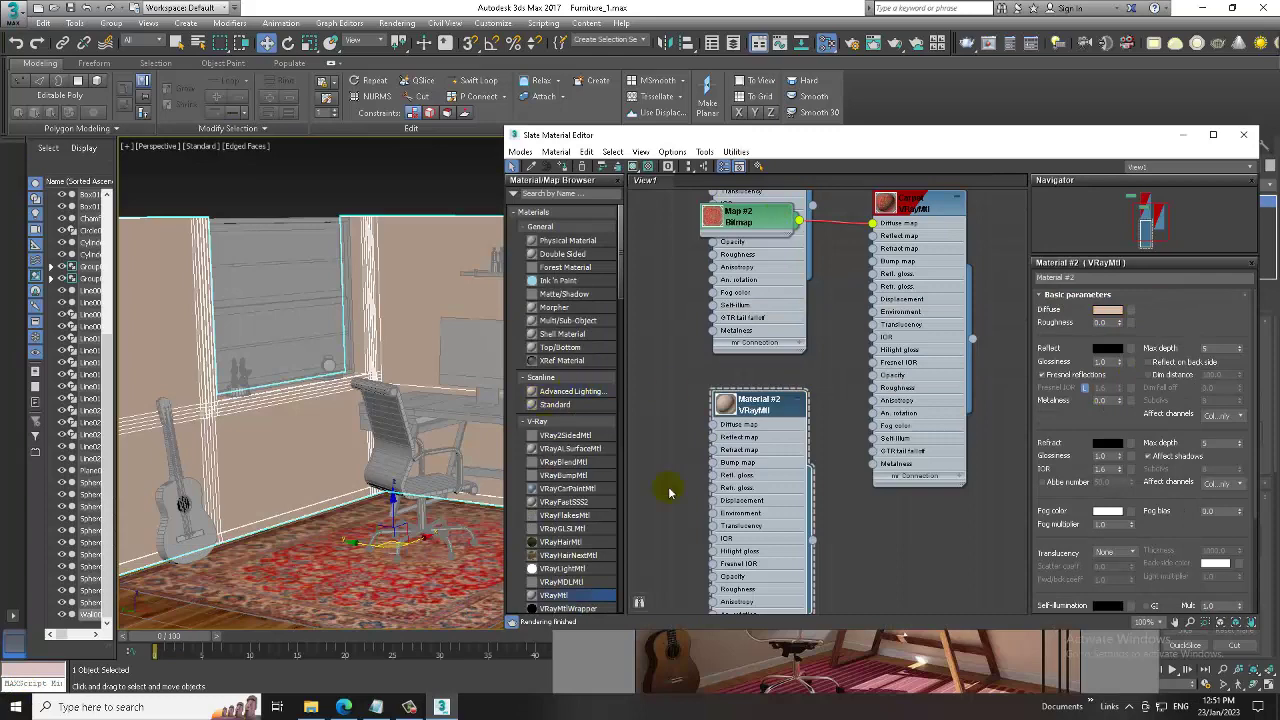
left_click(1107, 310)
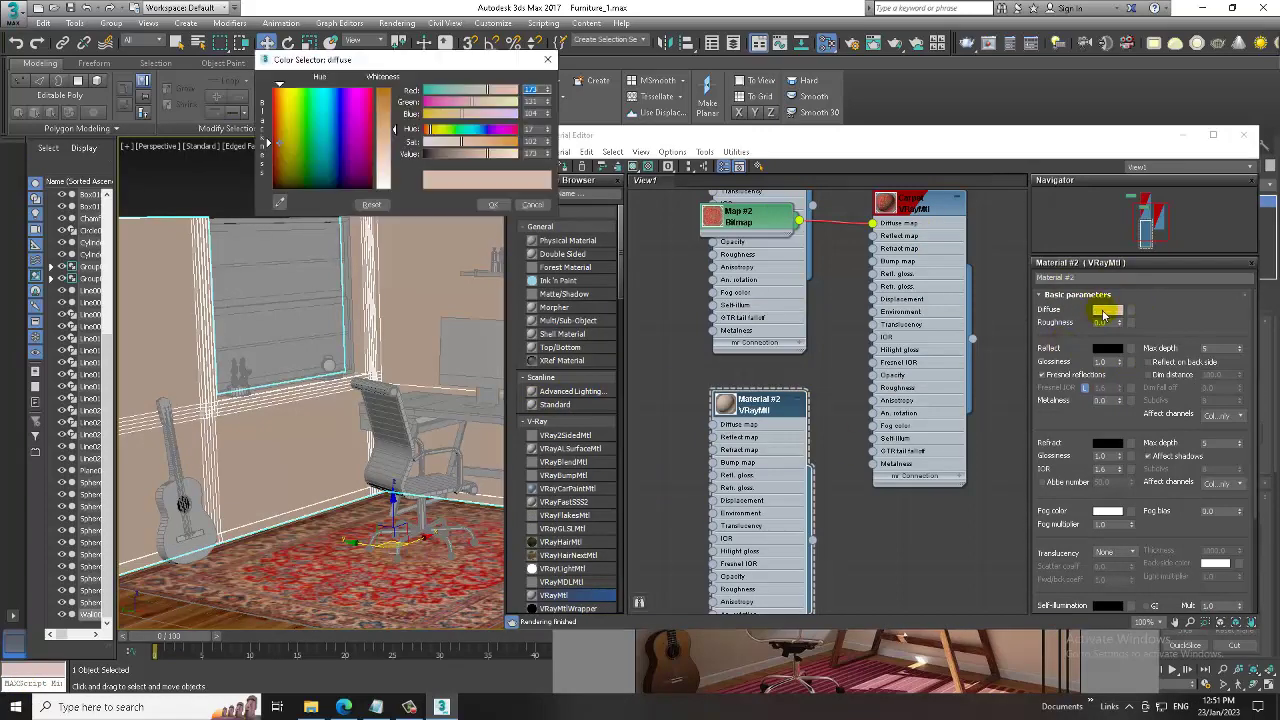
left_click(280, 202)
left_click(716, 651)
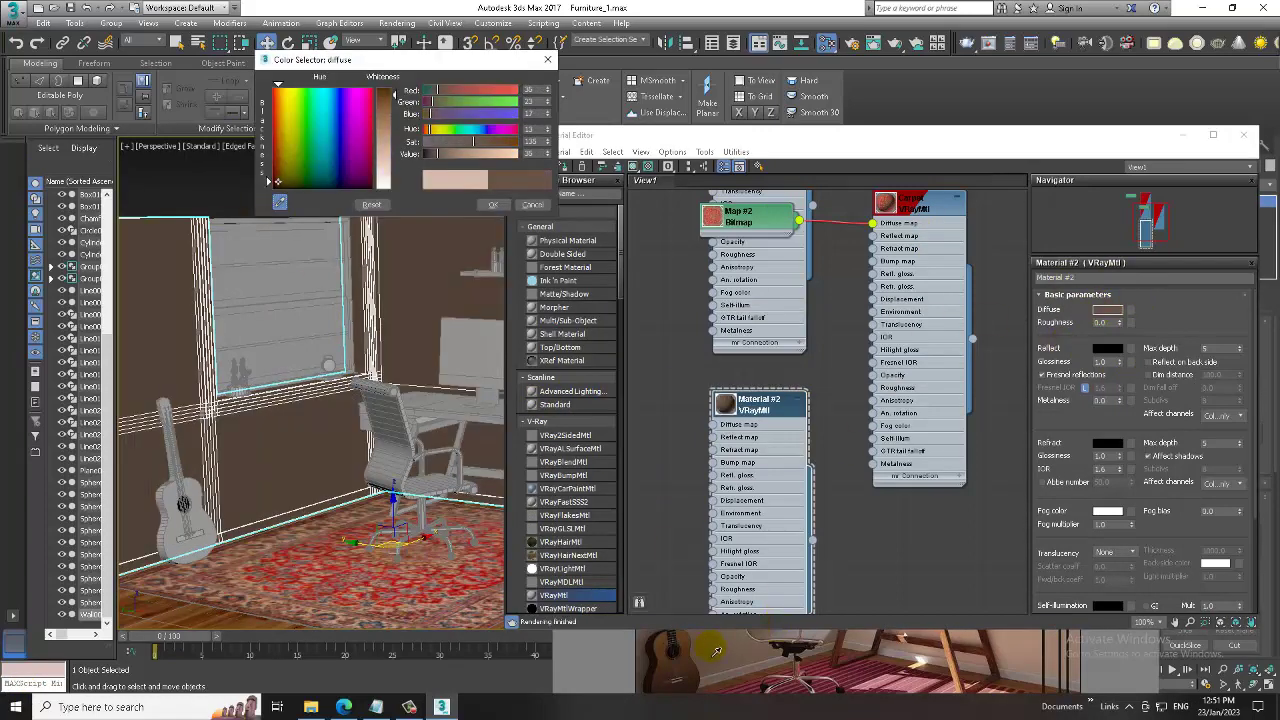
left_click_drag(716, 644, 1027, 649)
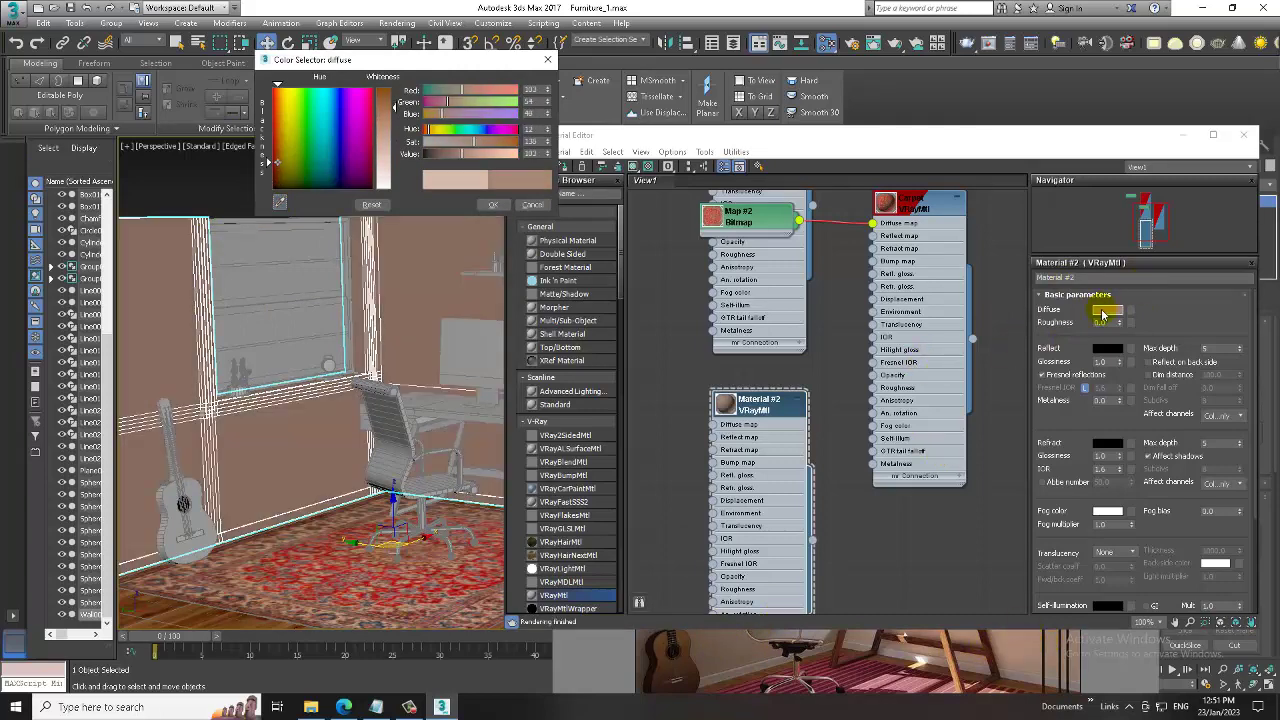
left_click(1105, 312)
left_click_drag(395, 106, 402, 140)
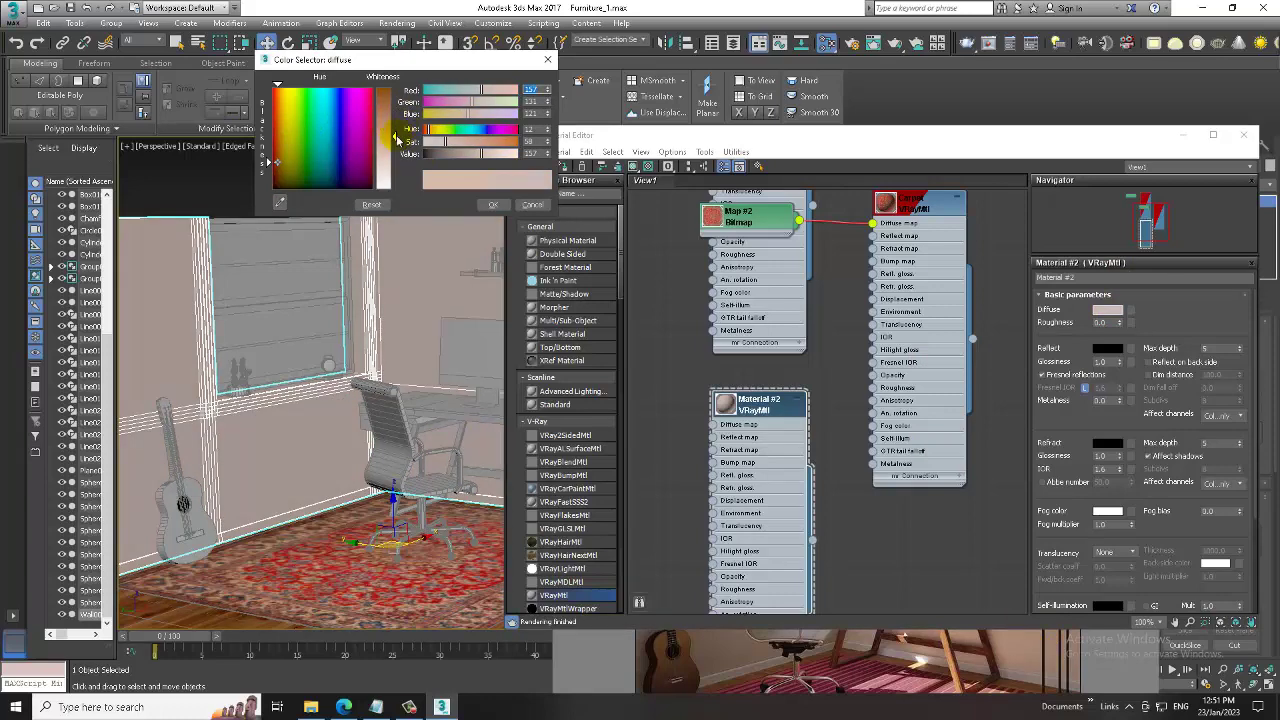
left_click(491, 204)
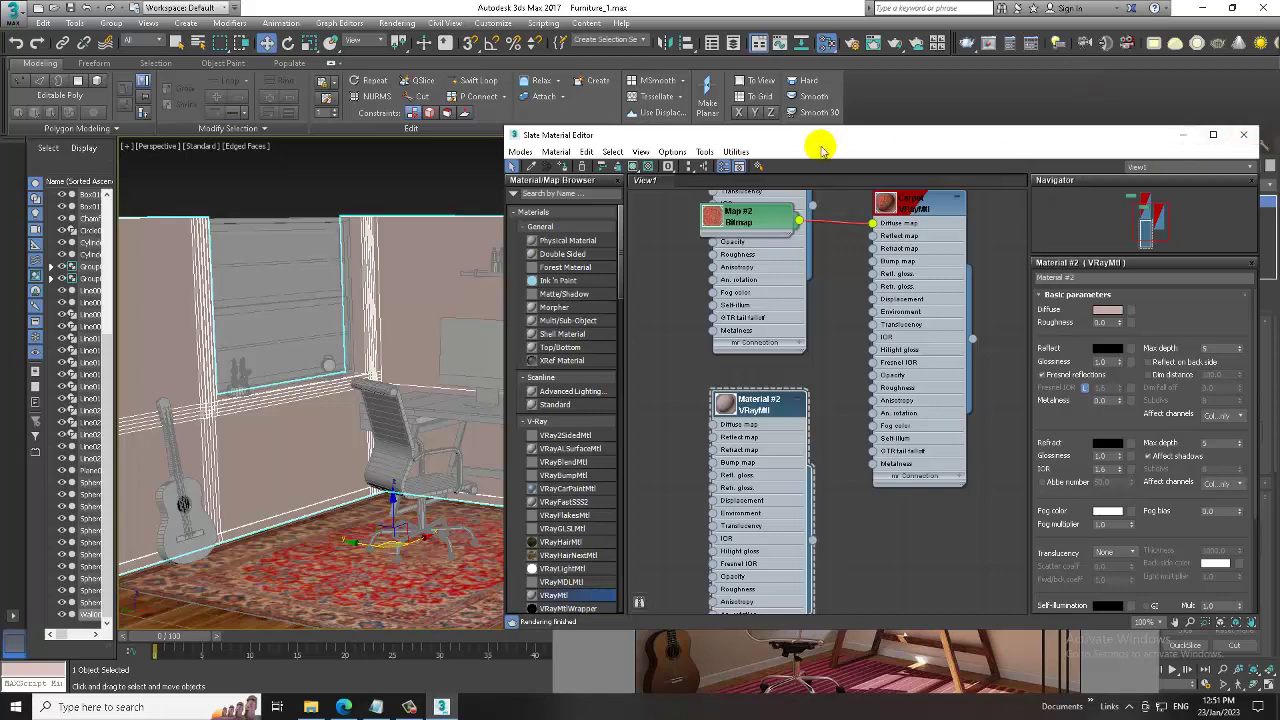
middle_click_drag(371, 380, 350, 563, "alt")
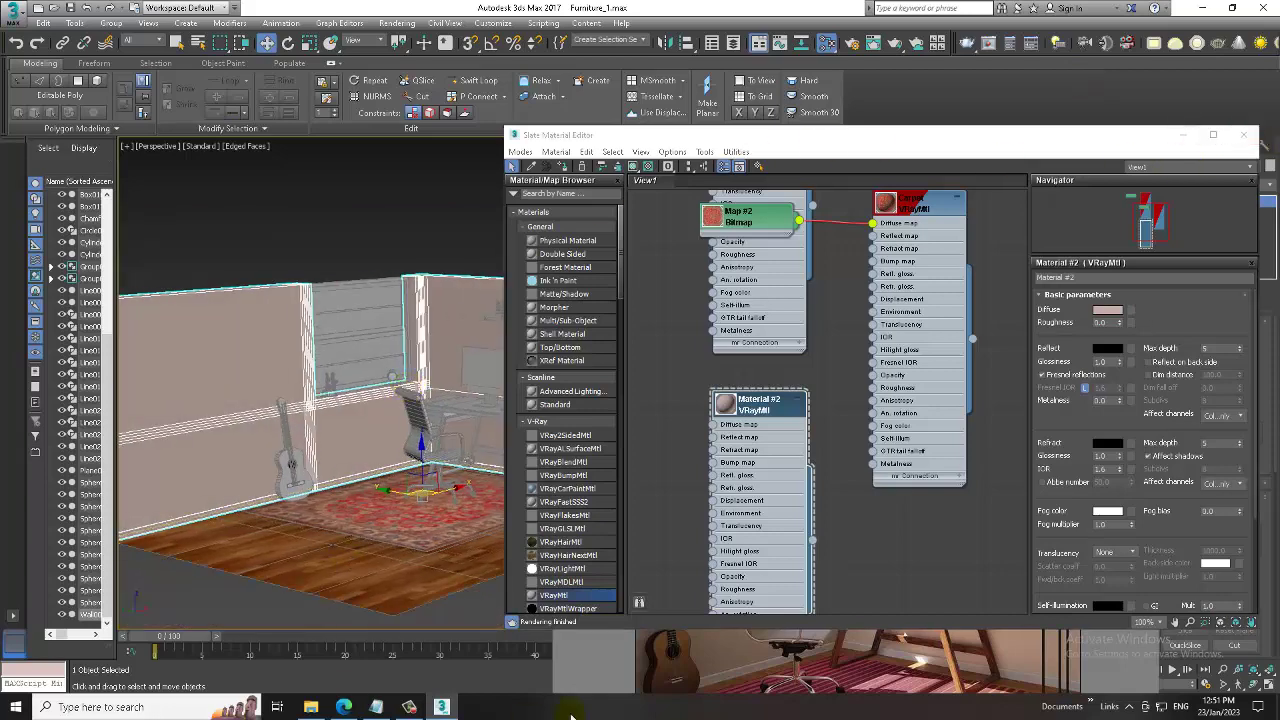
- Rename the material 'wall' and set its reflection to a faint dark grey, Value about 15
left_click(1095, 277)
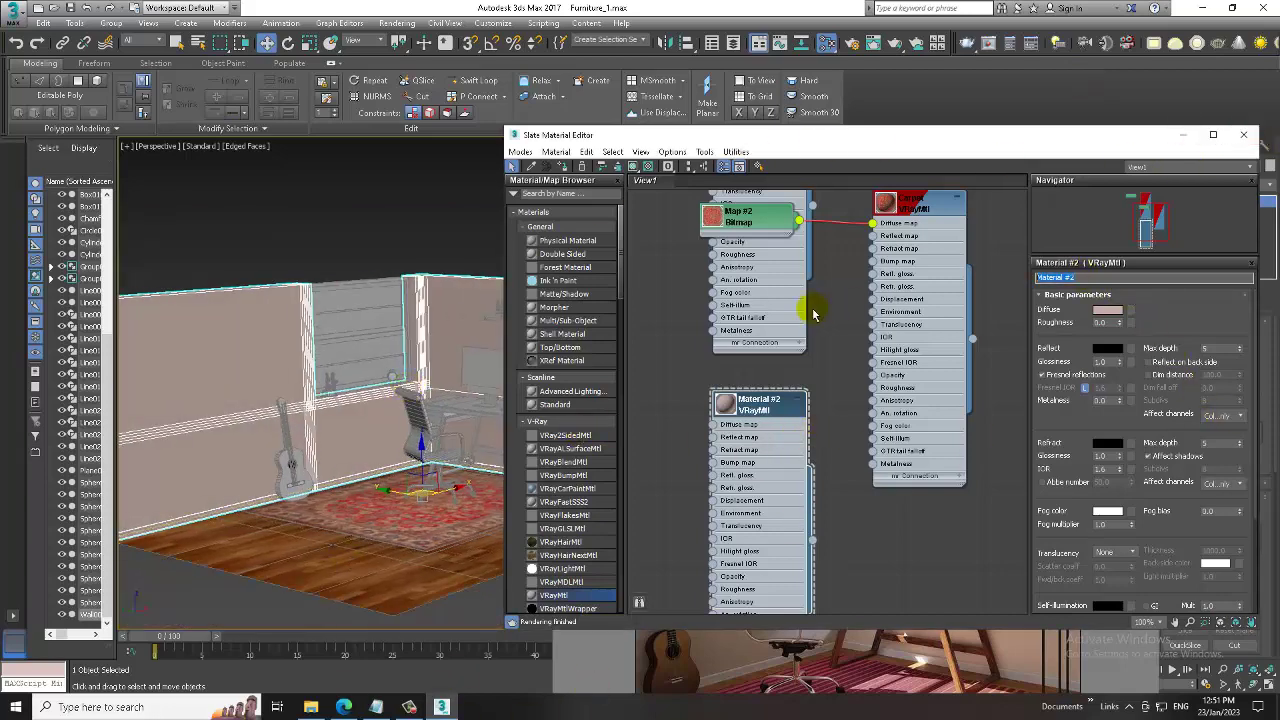
type("wall")
left_click(1104, 349)
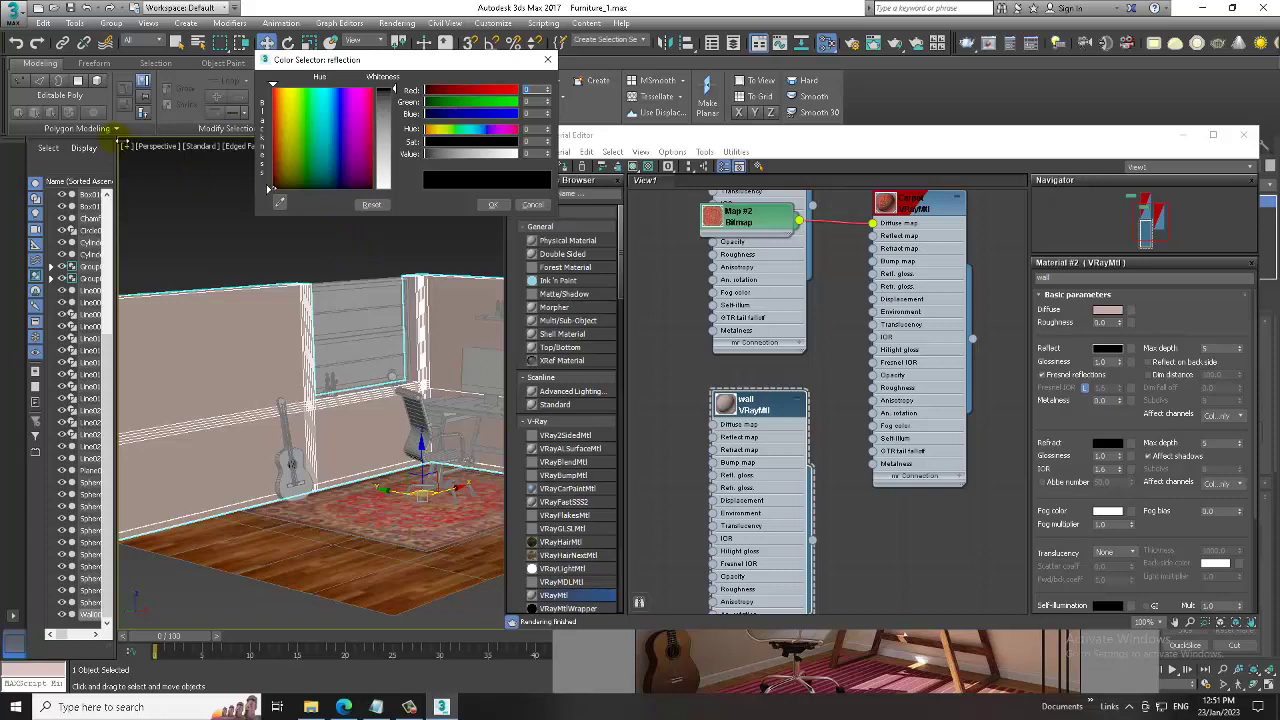
left_click_drag(425, 154, 430, 154)
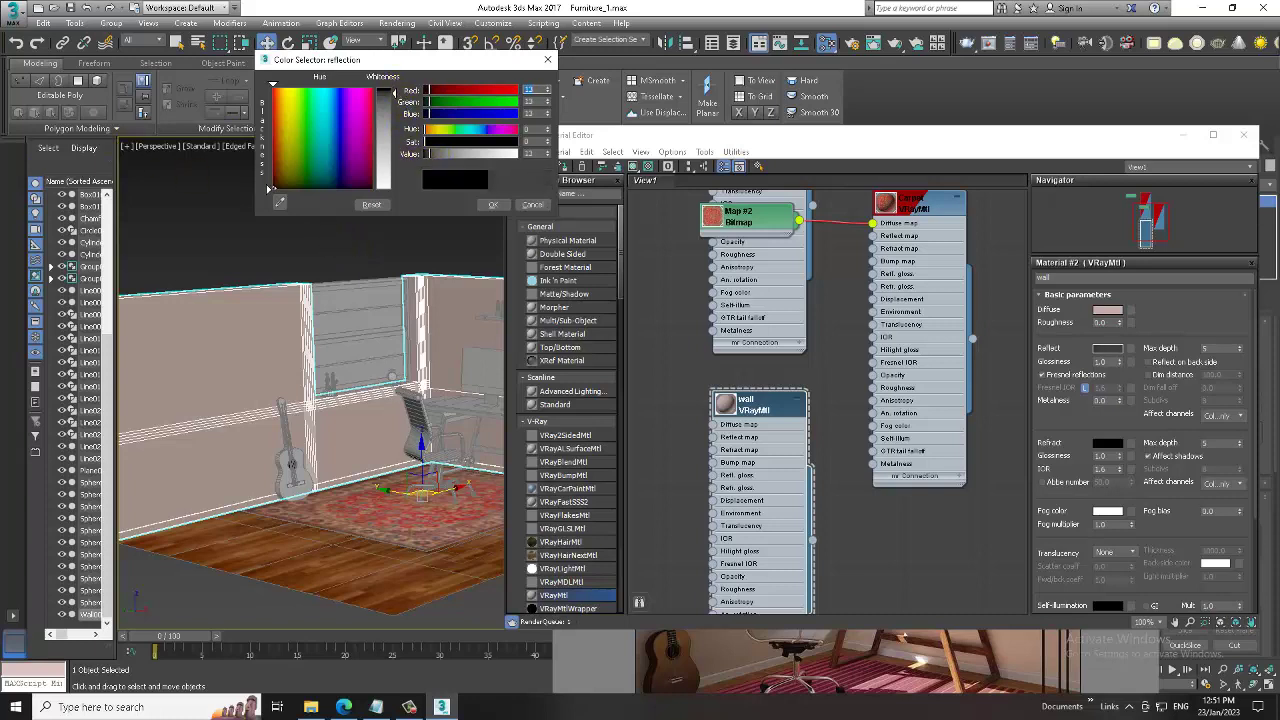
left_click(492, 204)
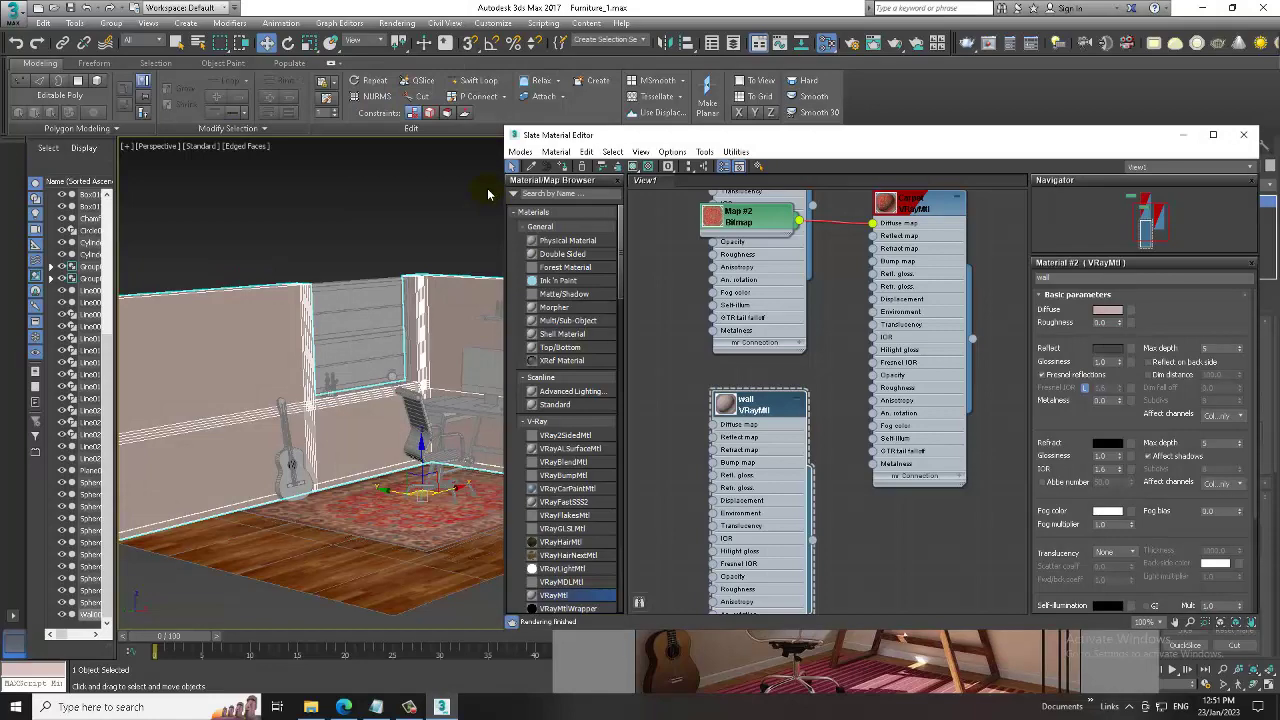
mouse_move(285, 440)
middle_mouse_down("alt")
mouse_move(414, 371)
mouse_move(329, 371)
mouse_move(314, 320)
mouse_move(337, 354)
mouse_move(366, 360)
middle_mouse_up("alt")
scroll(313, 407, "up", 5)
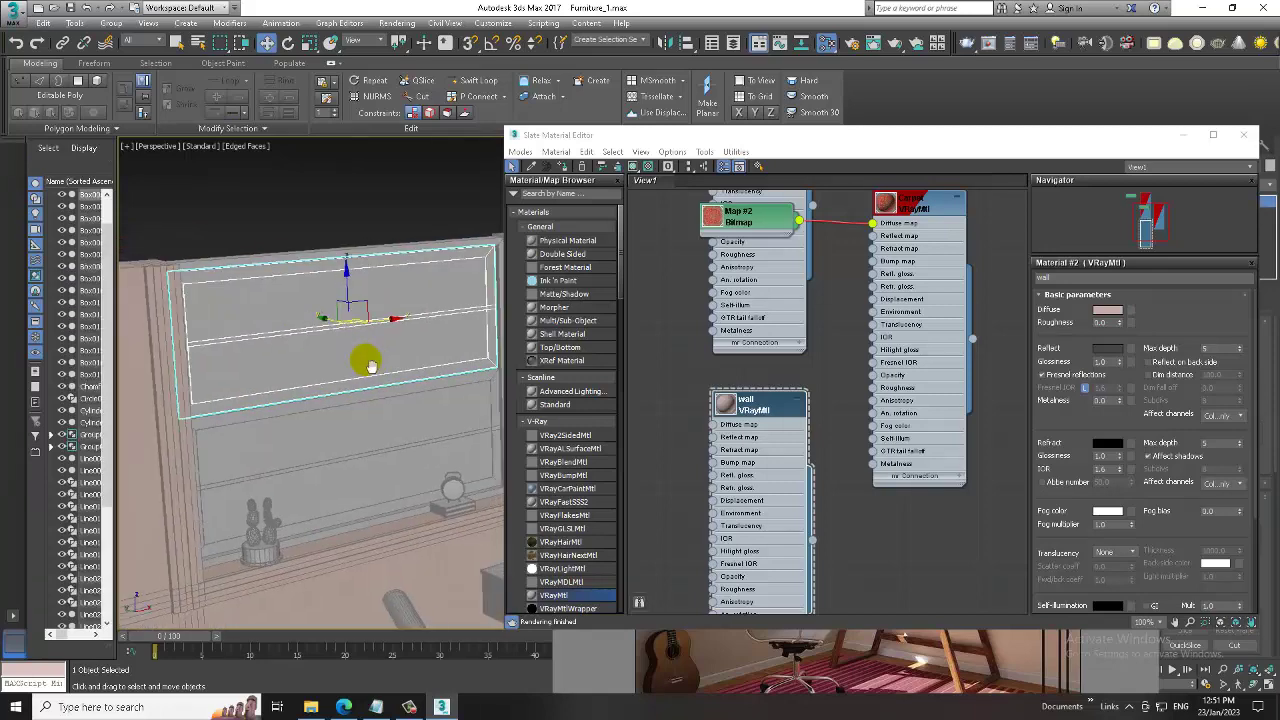
- Select the four window-pane polygons, frame them with Z, and reopen the Slate editor on the wall material
left_click(1182, 134)
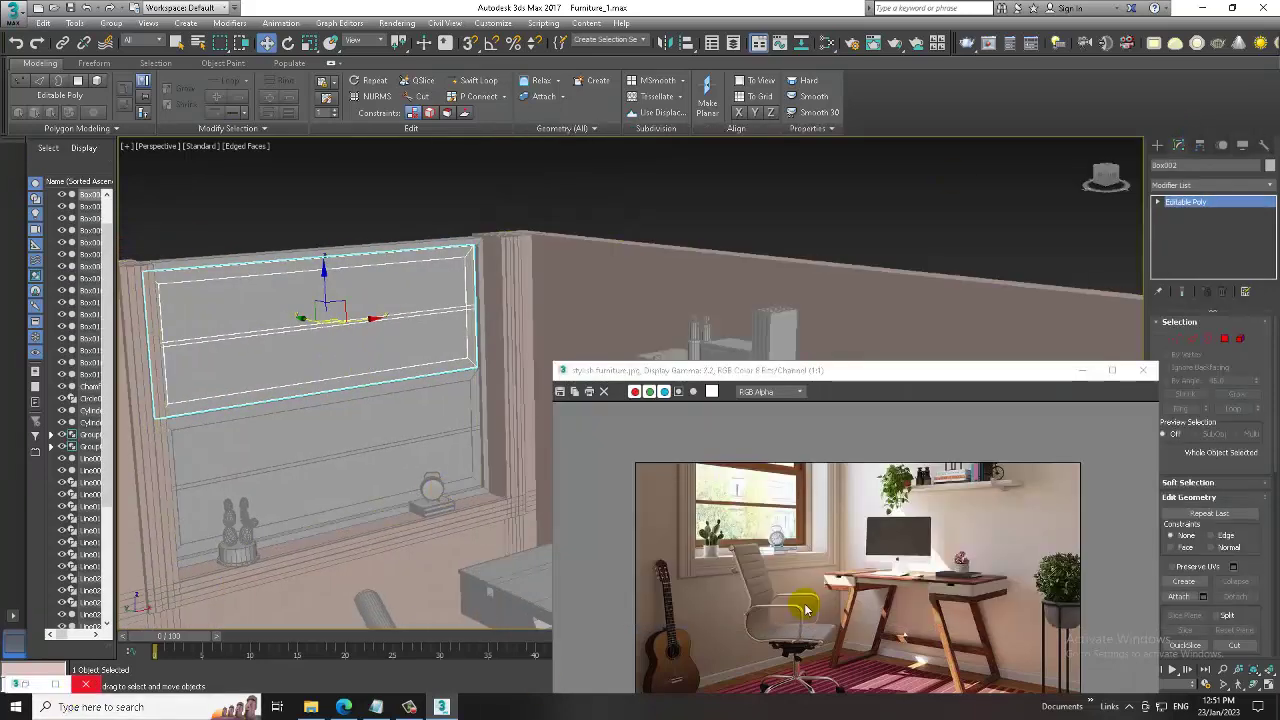
left_click(1082, 370)
left_click(1224, 339)
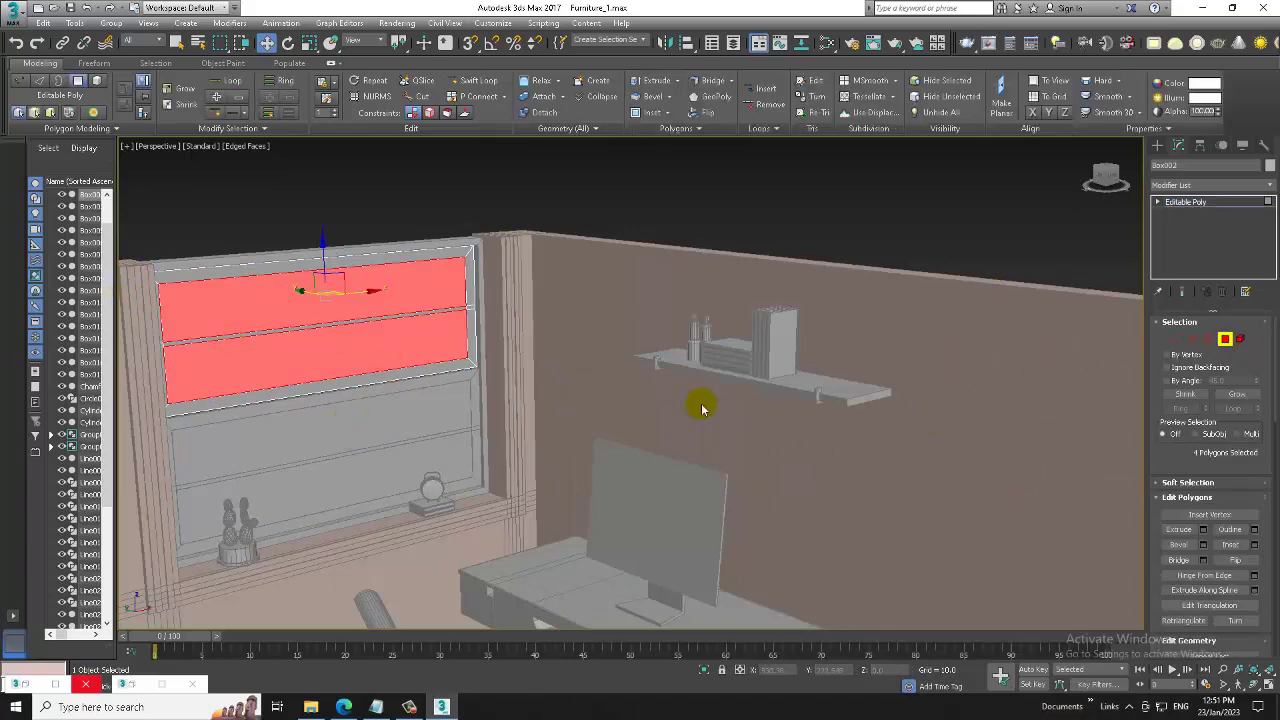
middle_click_drag(691, 400, 461, 333, "alt")
key("z")
middle_click_drag(323, 343, 552, 307, "alt")
key("m")
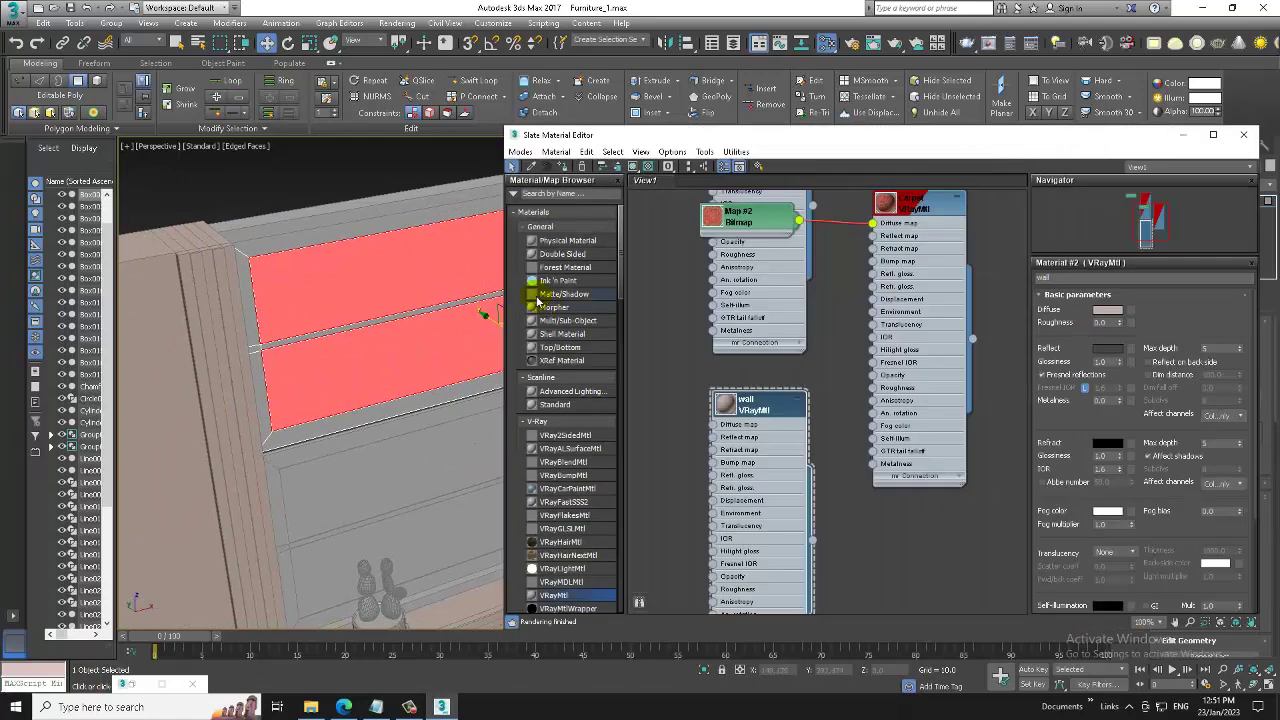
middle_click_drag(886, 500, 808, 328)
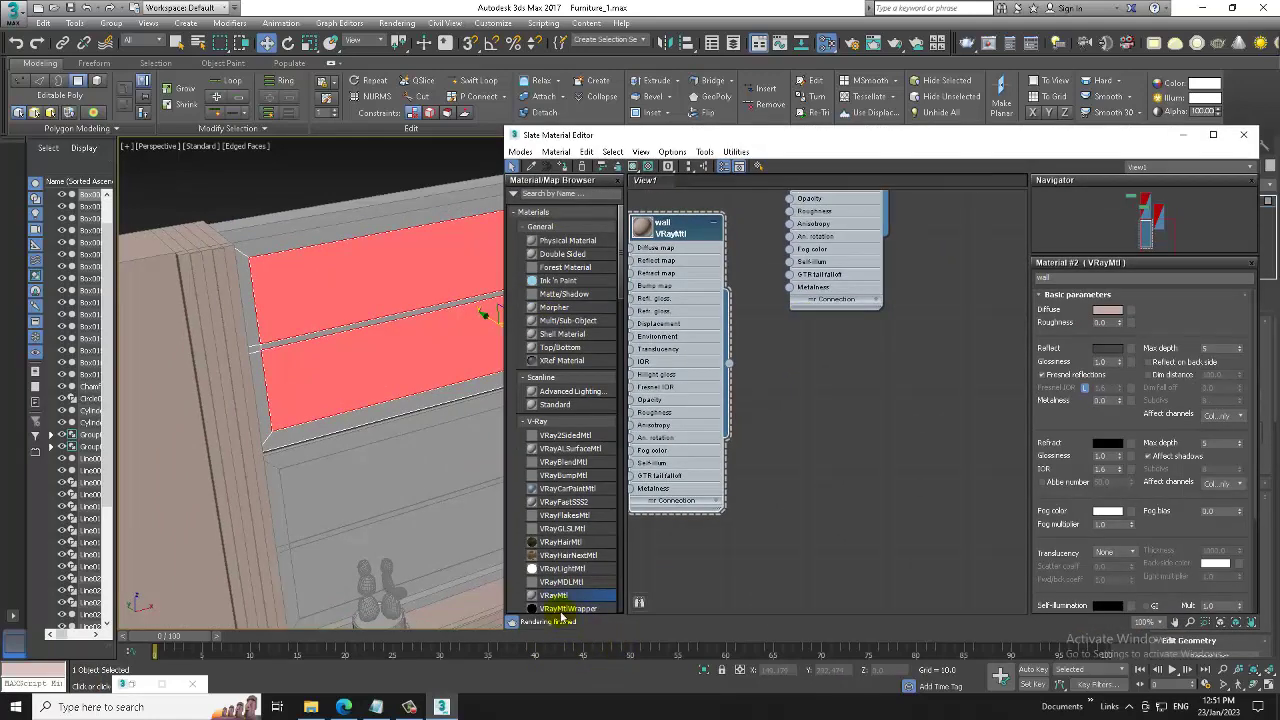
- Add a new VRayMtl named gLASS with a light grey (230) diffuse colour
left_click_drag(553, 595, 866, 370)
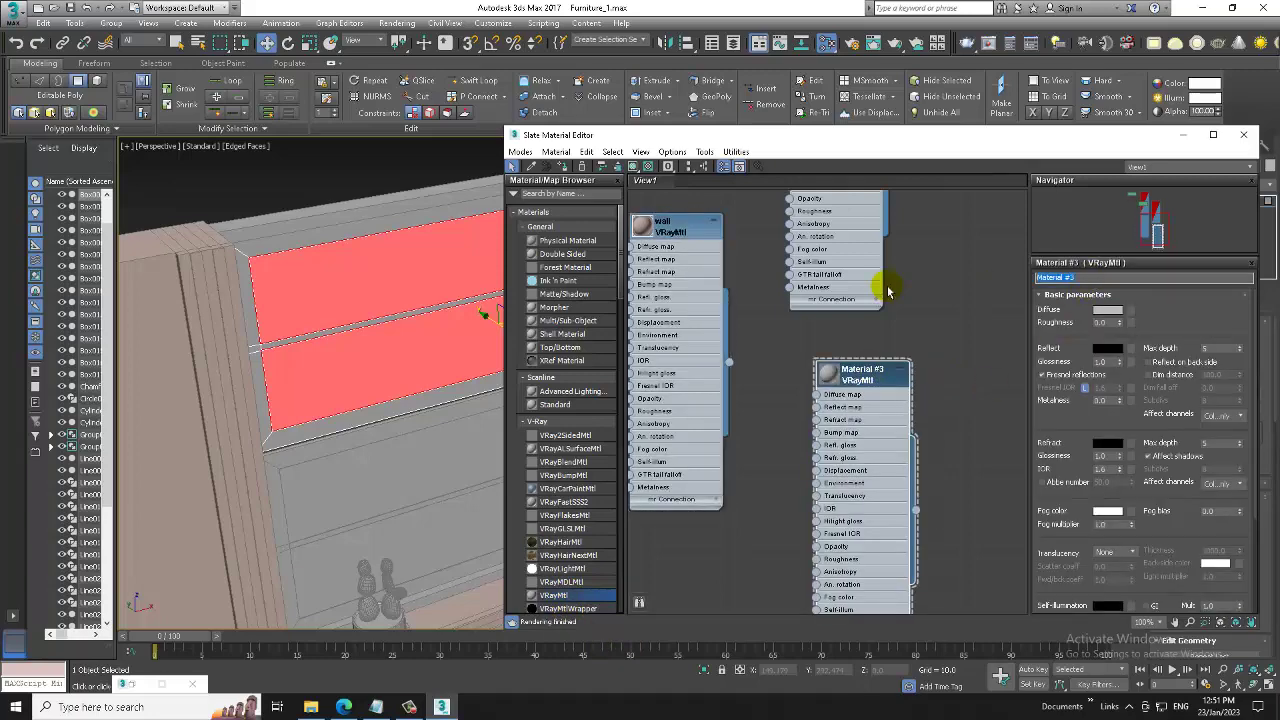
type("gLASS")
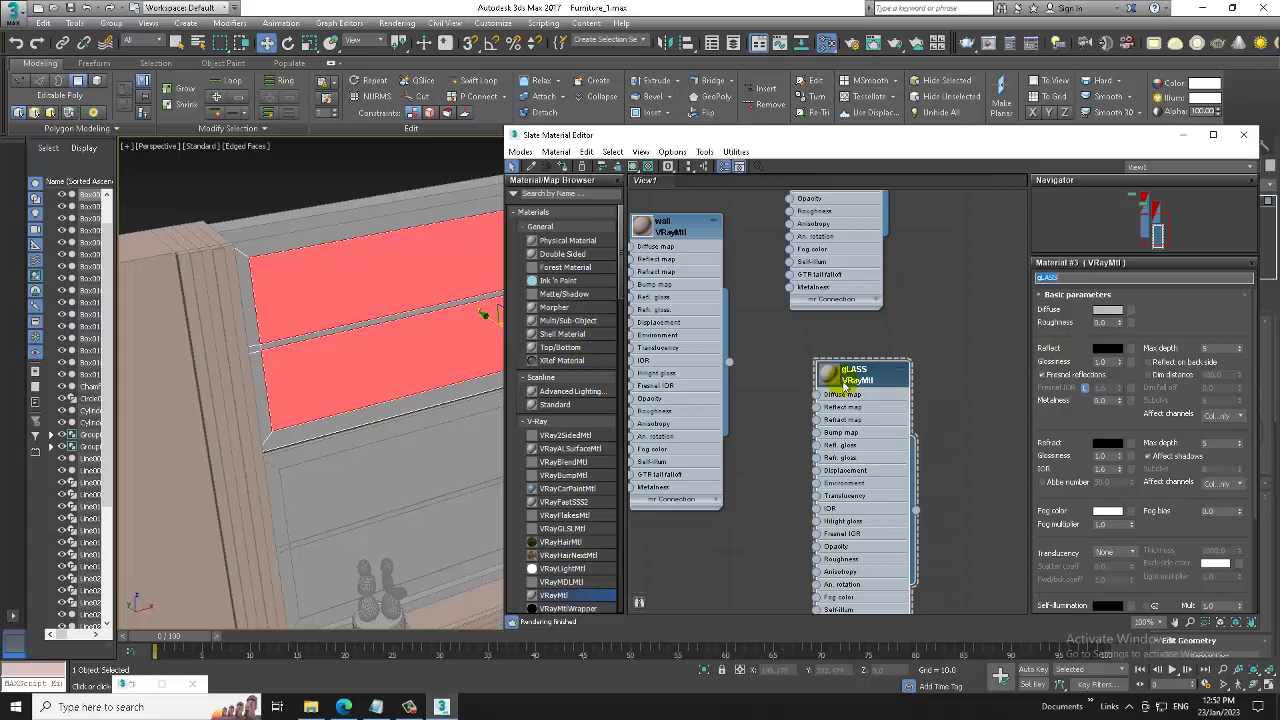
double_click(829, 374)
left_click(1104, 316)
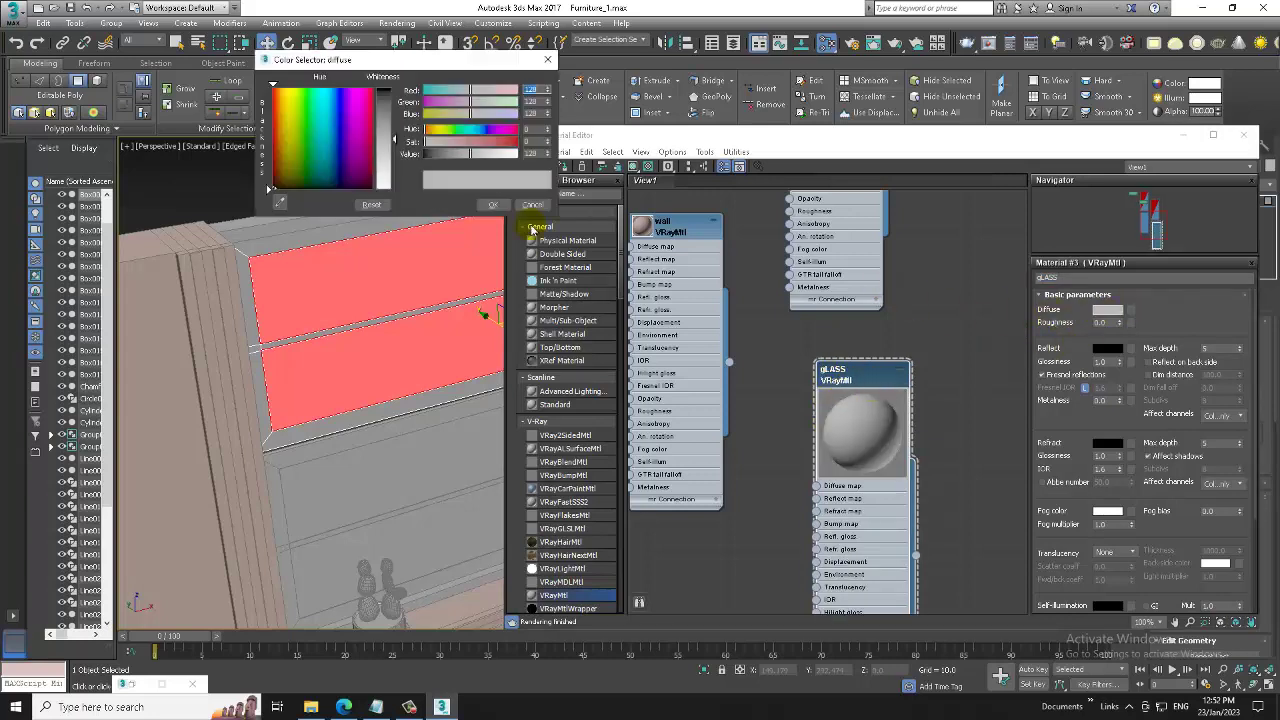
left_click_drag(390, 140, 393, 179)
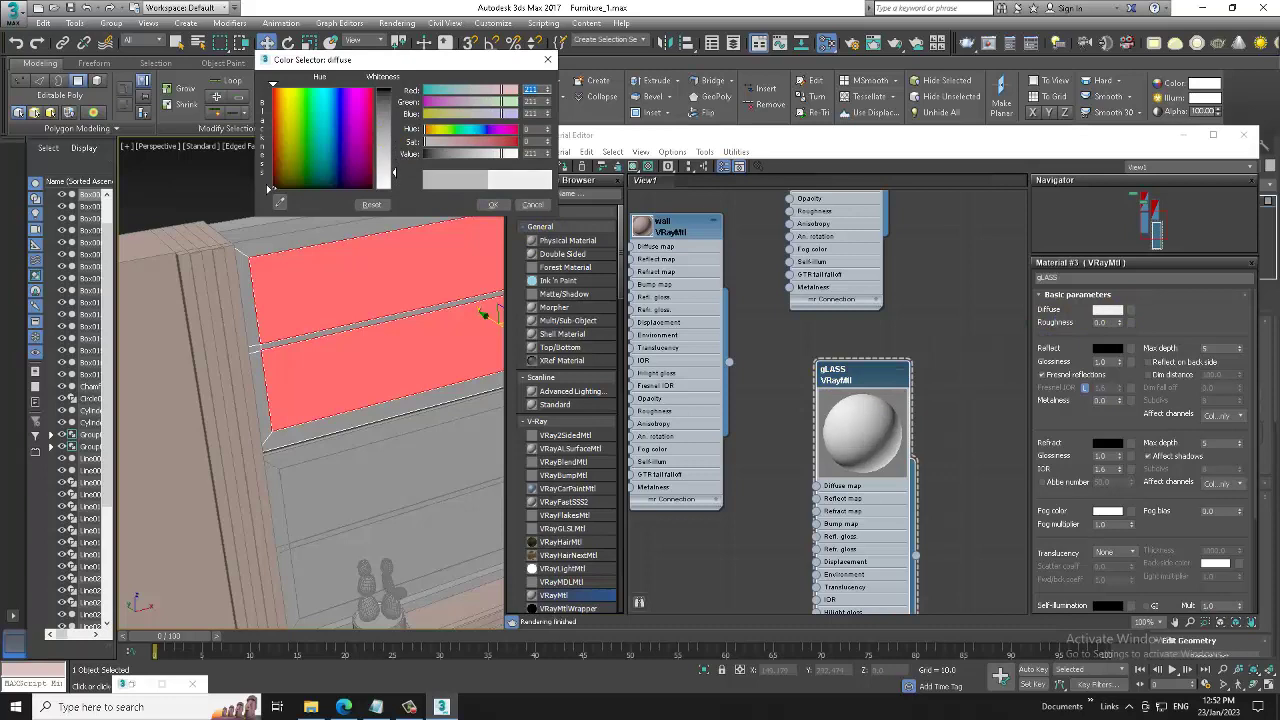
left_click(493, 204)
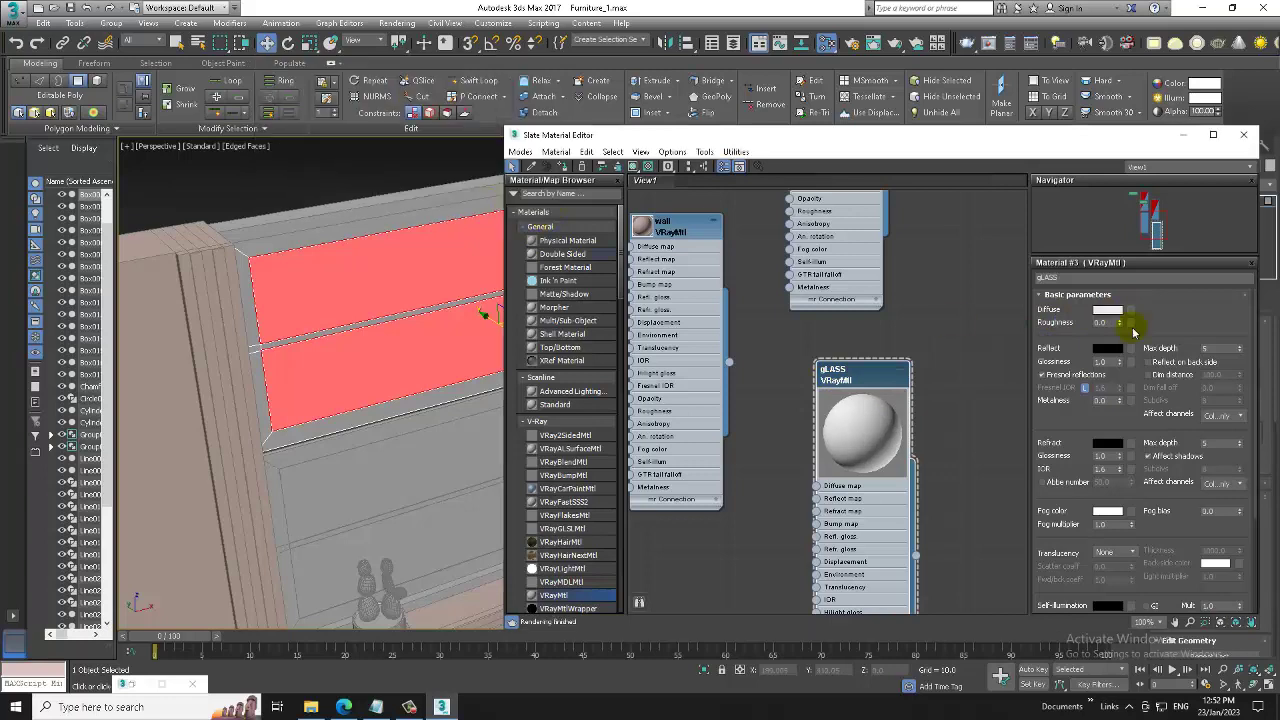
- Set gLASS refraction to pure white, with a checkered preview background enabled
left_click(1107, 444)
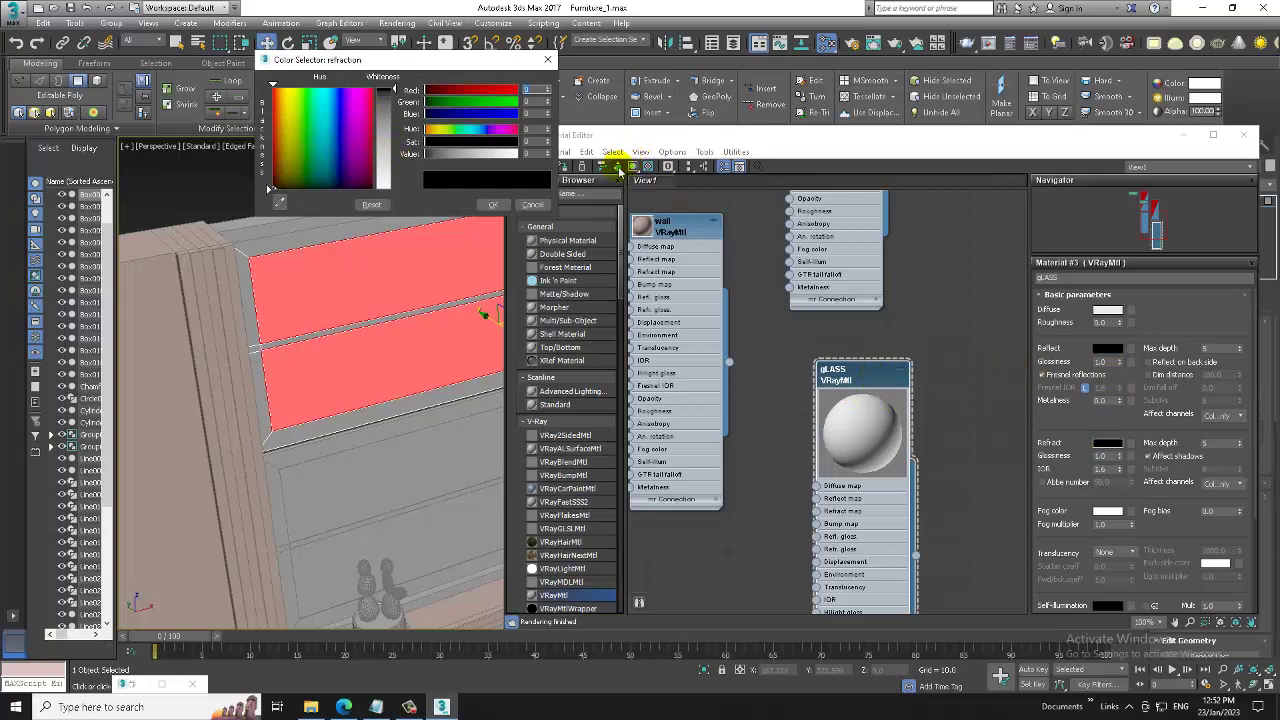
left_click(548, 60)
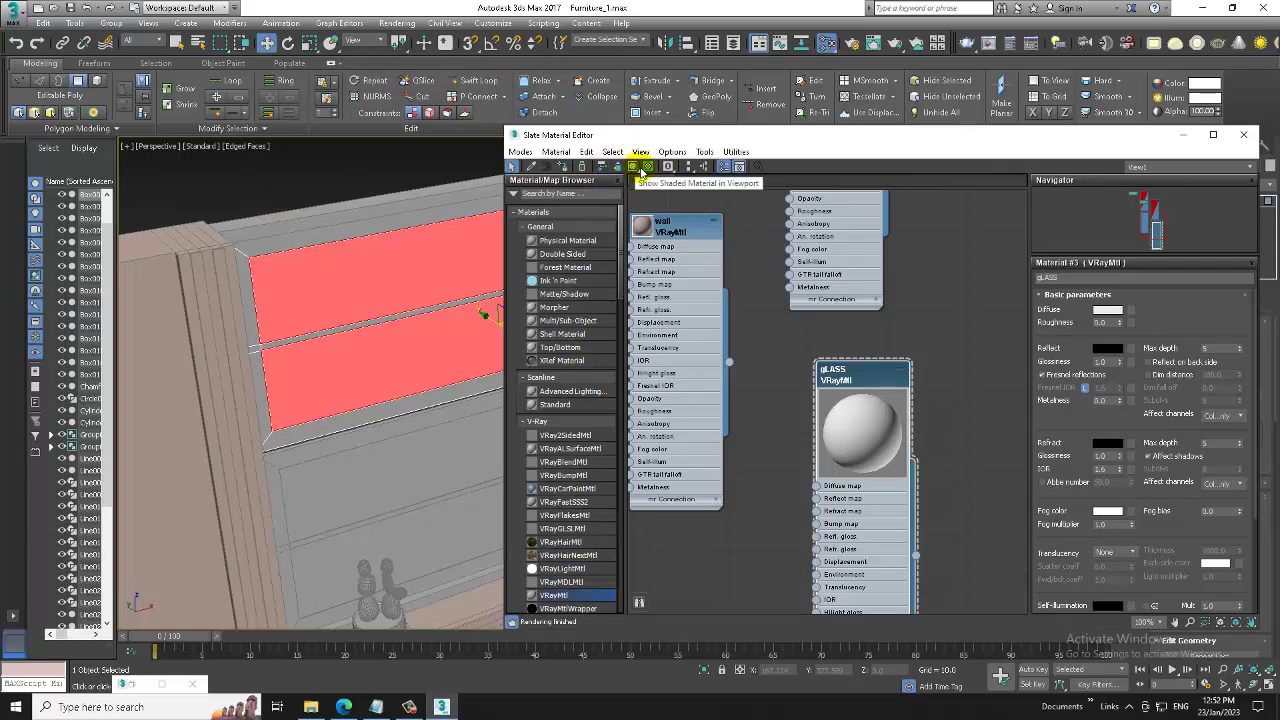
left_click(646, 166)
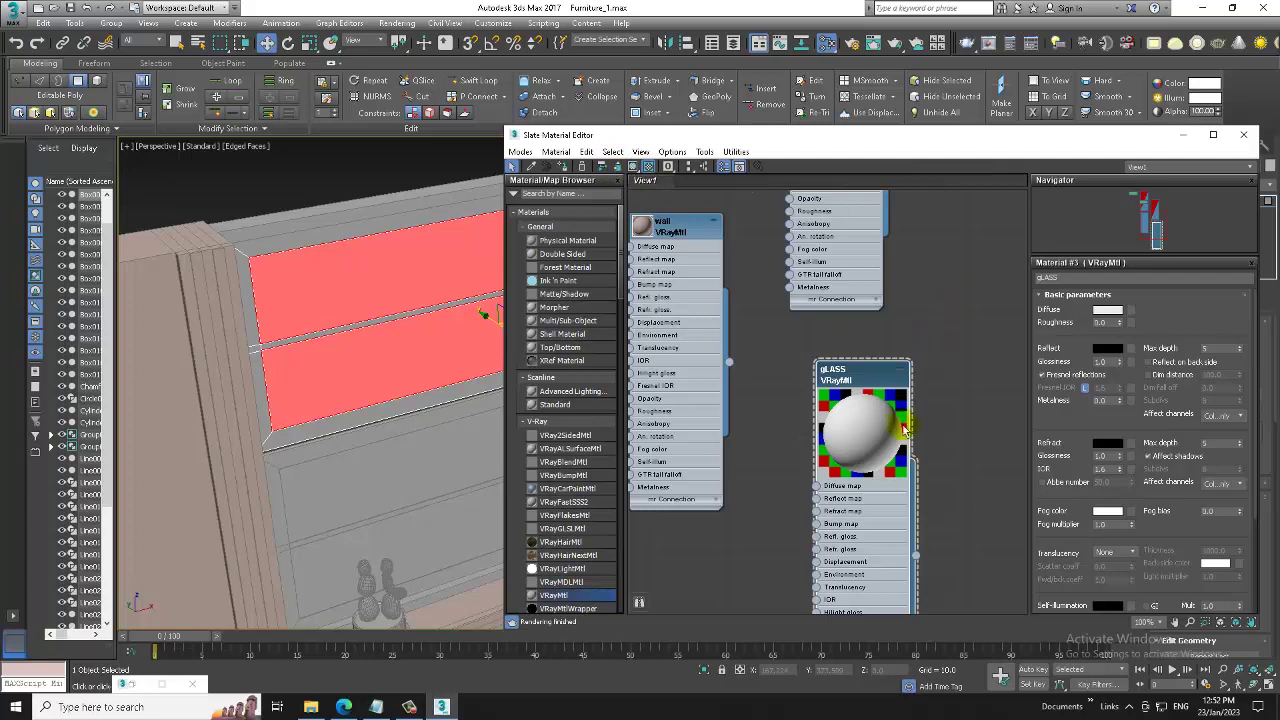
left_click(1100, 447)
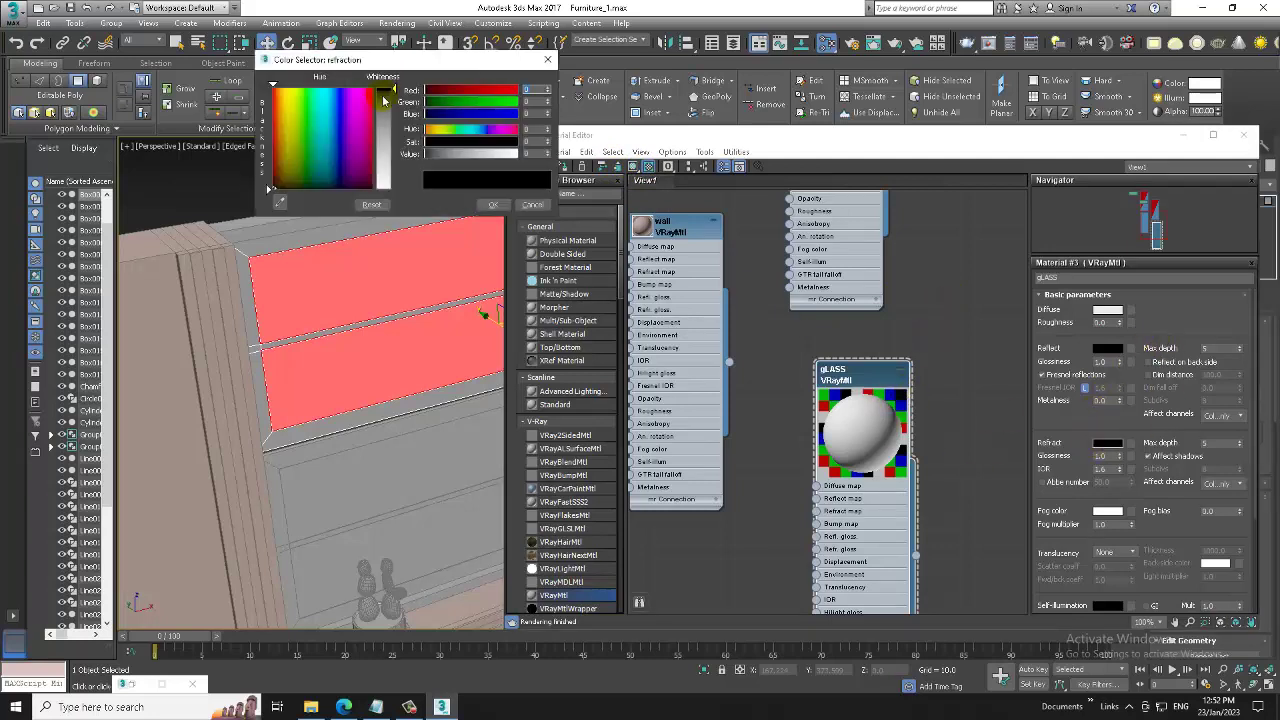
left_click_drag(390, 95, 388, 188)
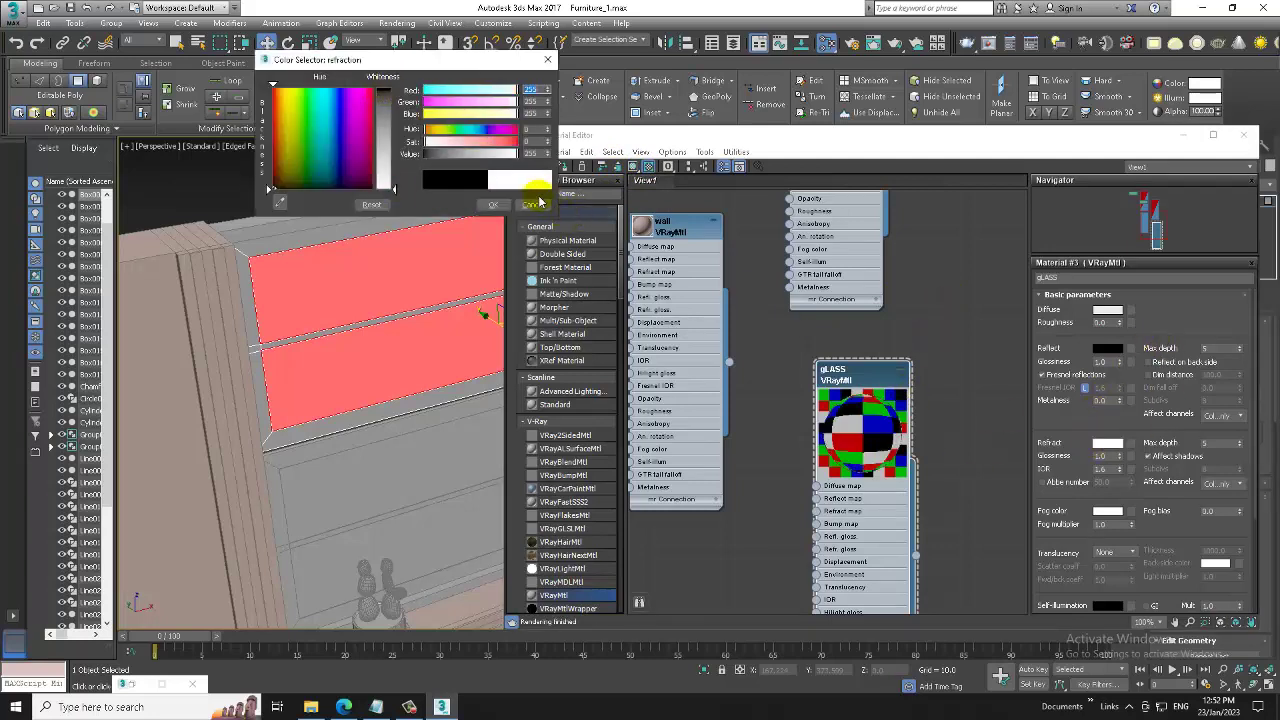
left_click(497, 205)
type("1.55")
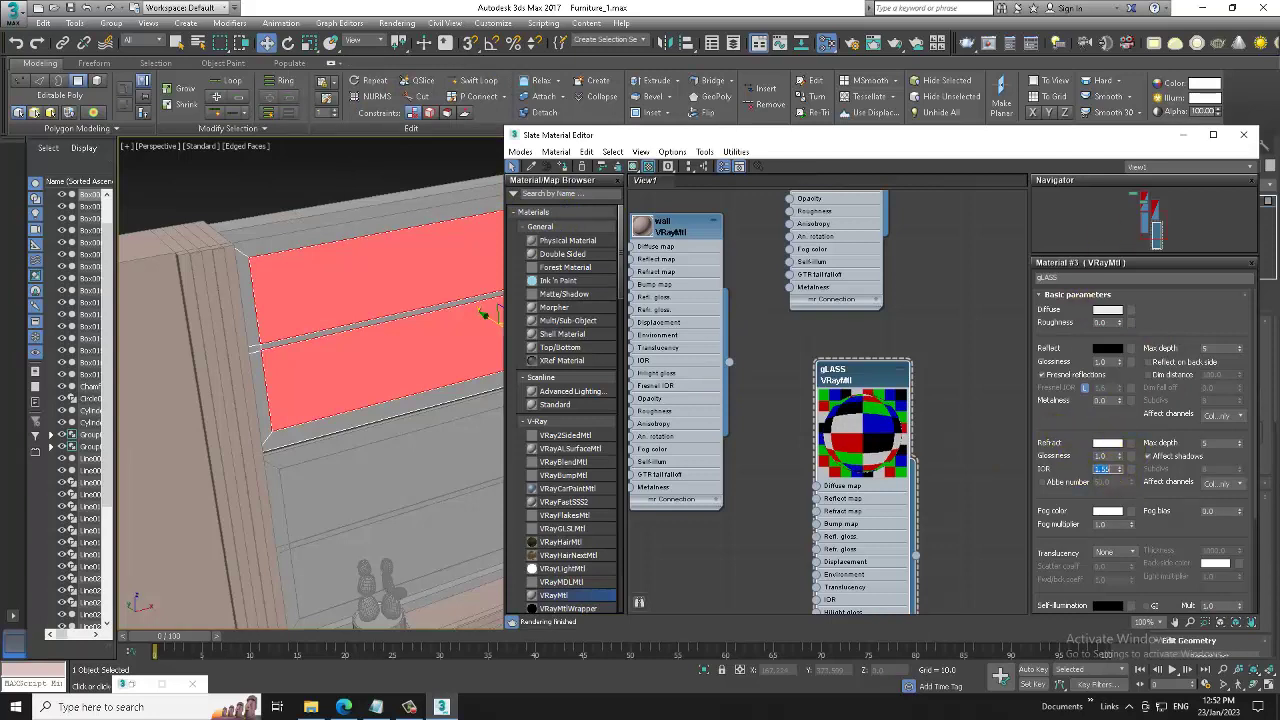
- Apply gLASS to the window panes and to the lower sash's glass faces
left_click(561, 169)
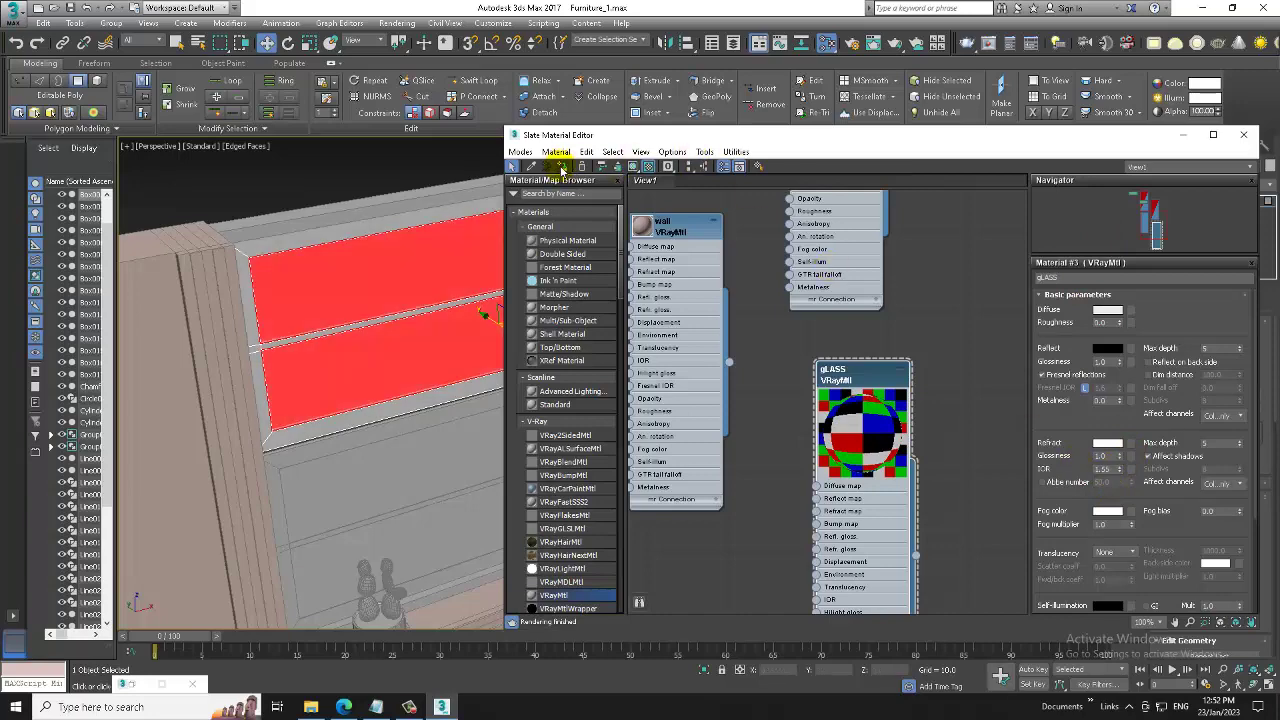
left_click(1243, 134)
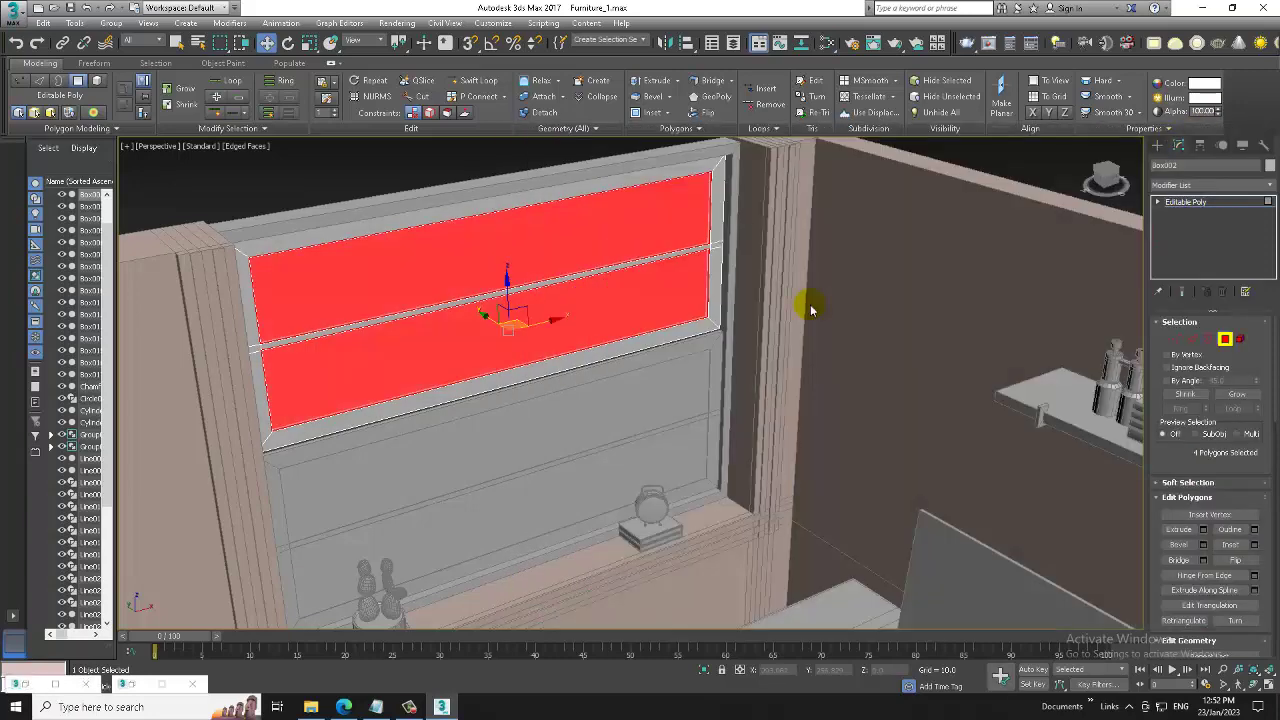
left_click(1245, 206)
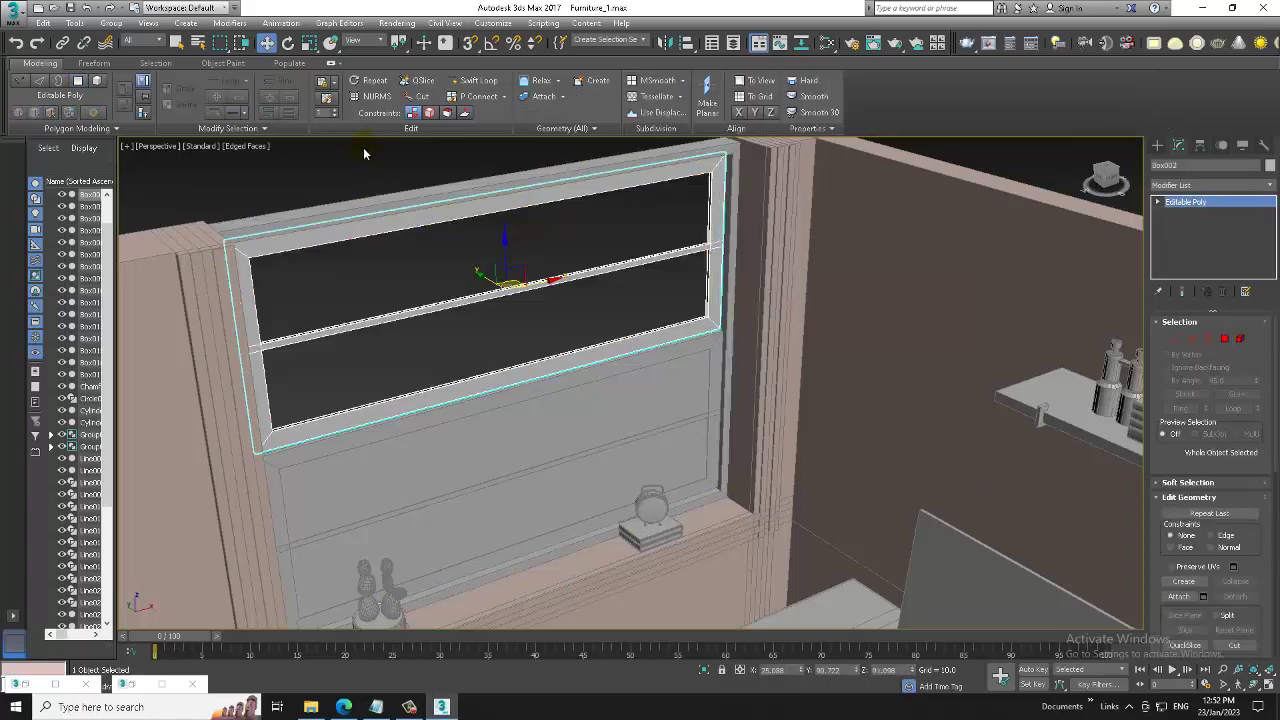
left_click(452, 462)
left_click(1224, 338)
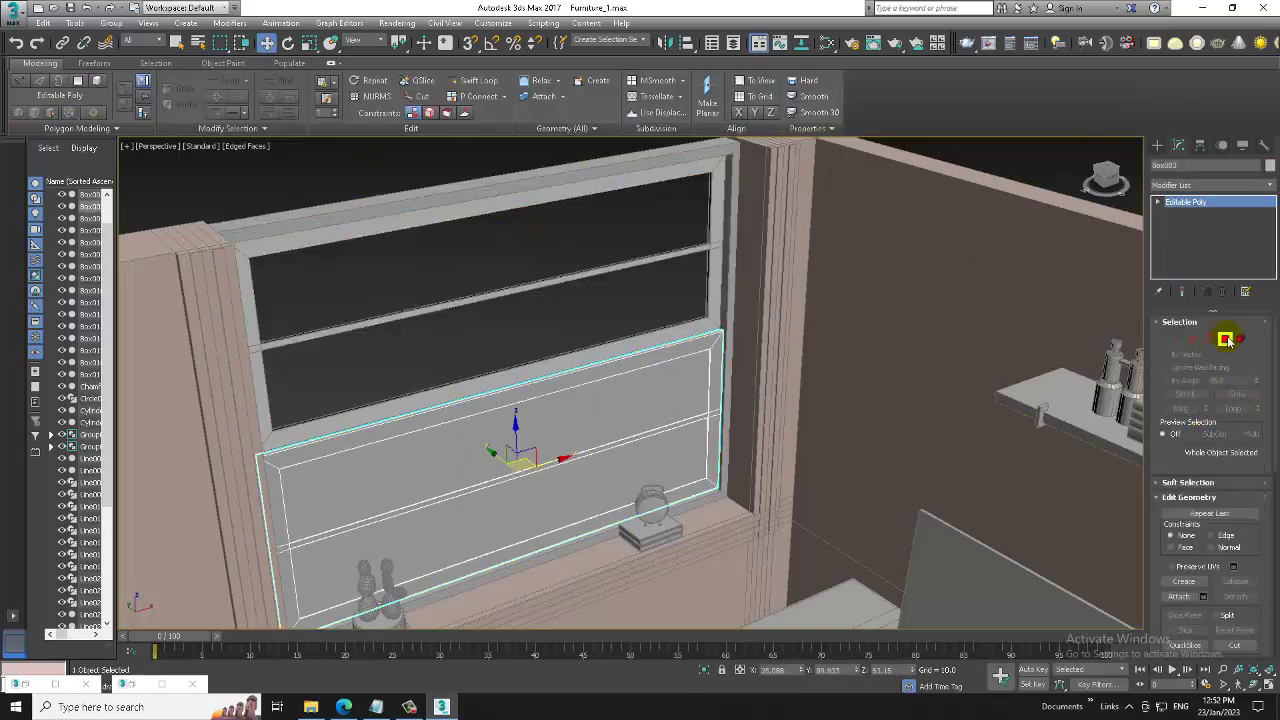
key("m")
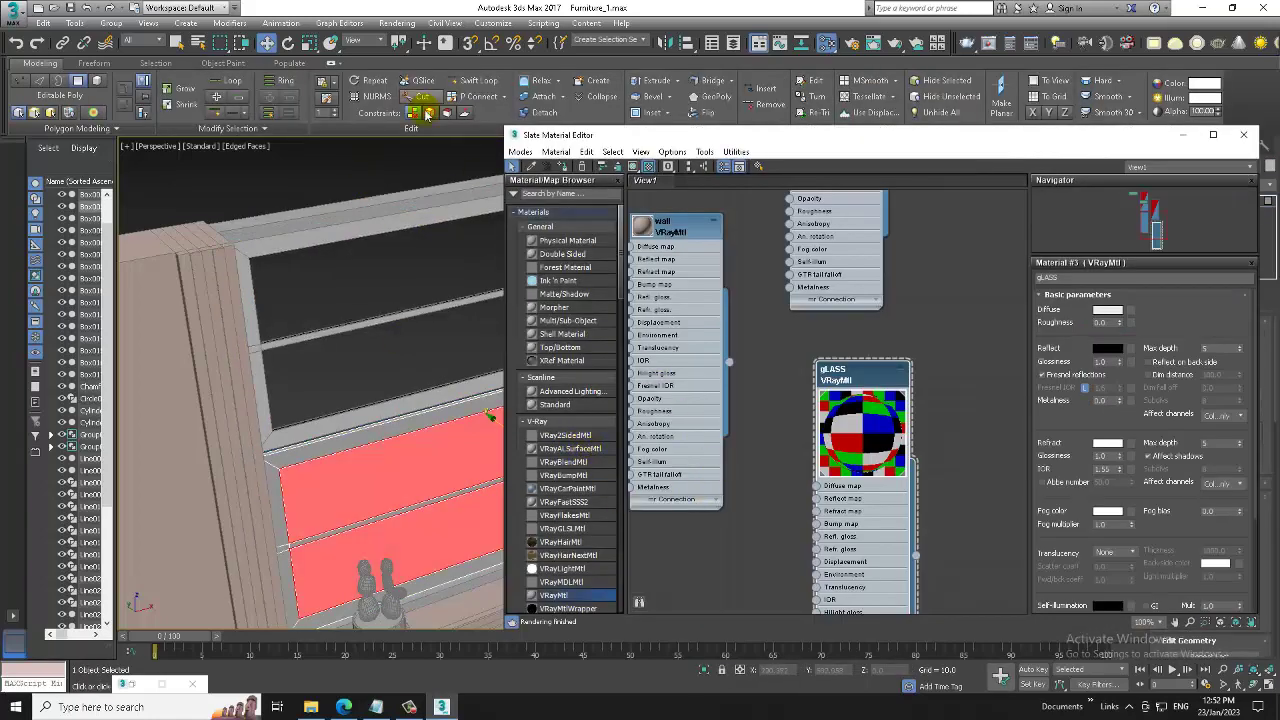
left_click(565, 165)
left_click(1188, 134)
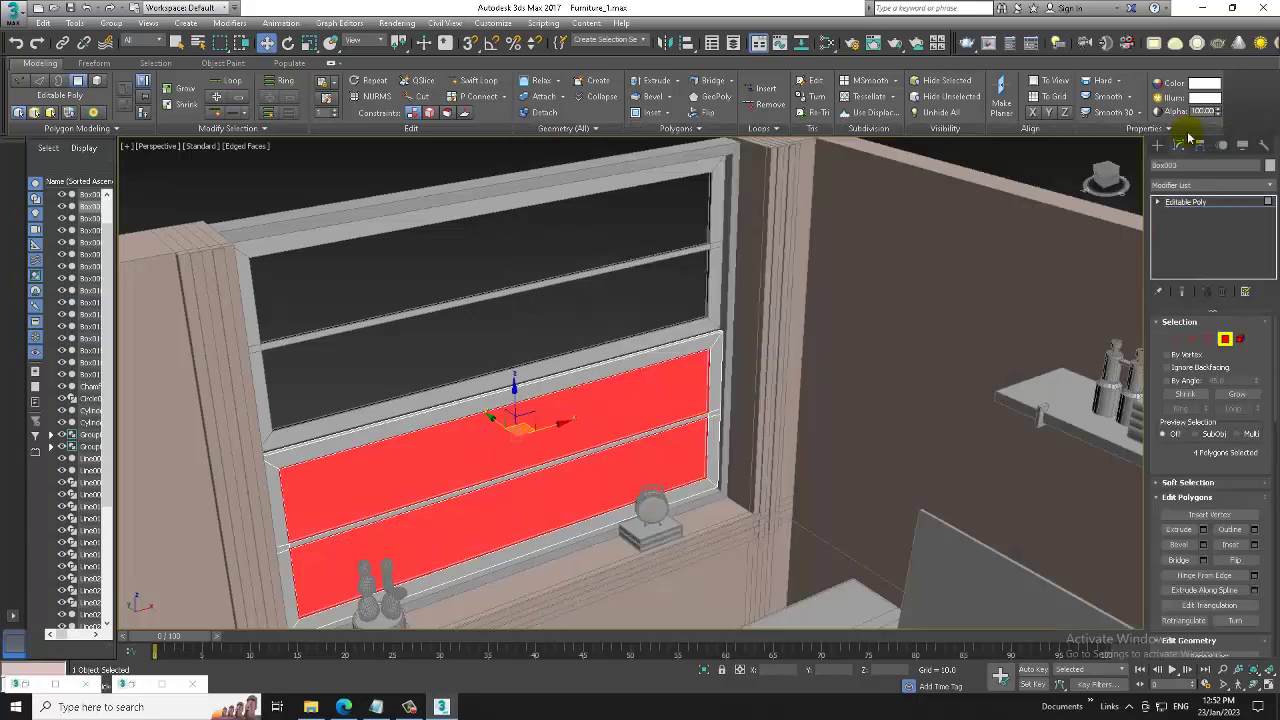
- Invert the lower sash selection to its frame faces with Ctrl+I and reopen the material editor
scroll(738, 497, "up", 2)
mouse_move(738, 497)
middle_mouse_down("alt")
mouse_move(643, 449)
mouse_move(808, 434)
mouse_move(647, 466)
middle_mouse_up("alt")
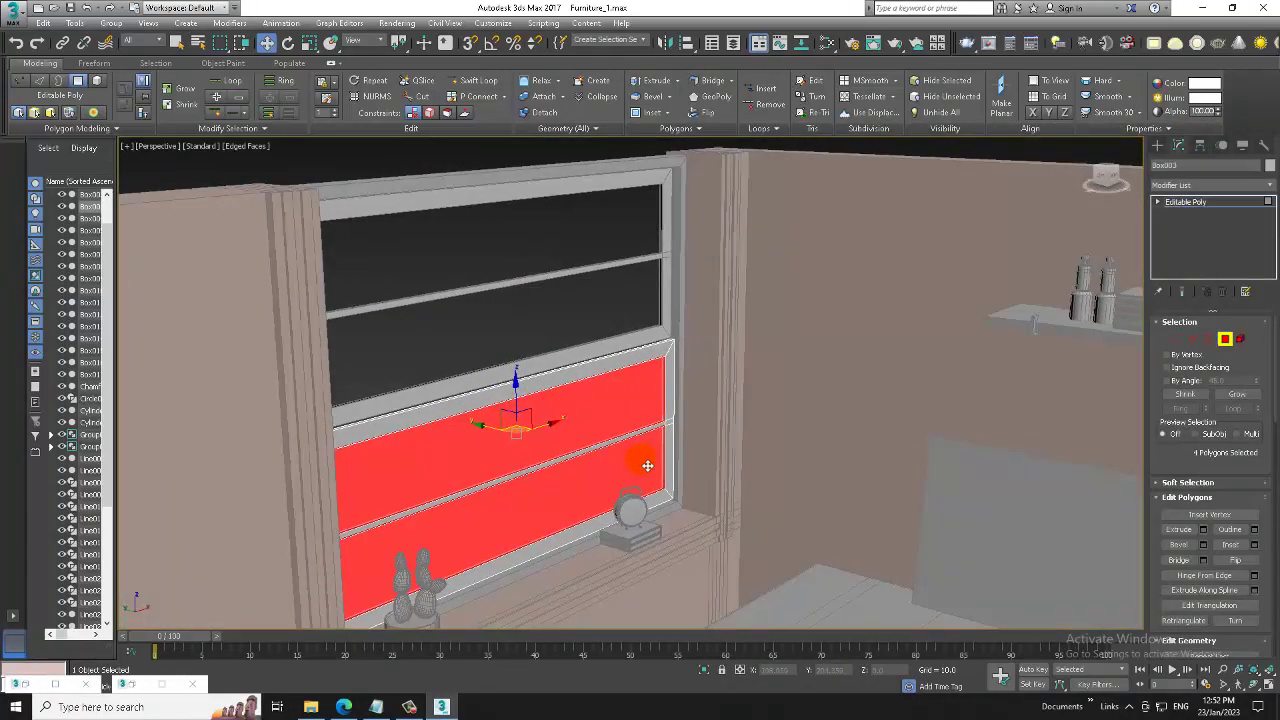
key("ctrl+i")
scroll(677, 440, "down", 5)
scroll(746, 374, "up", 2)
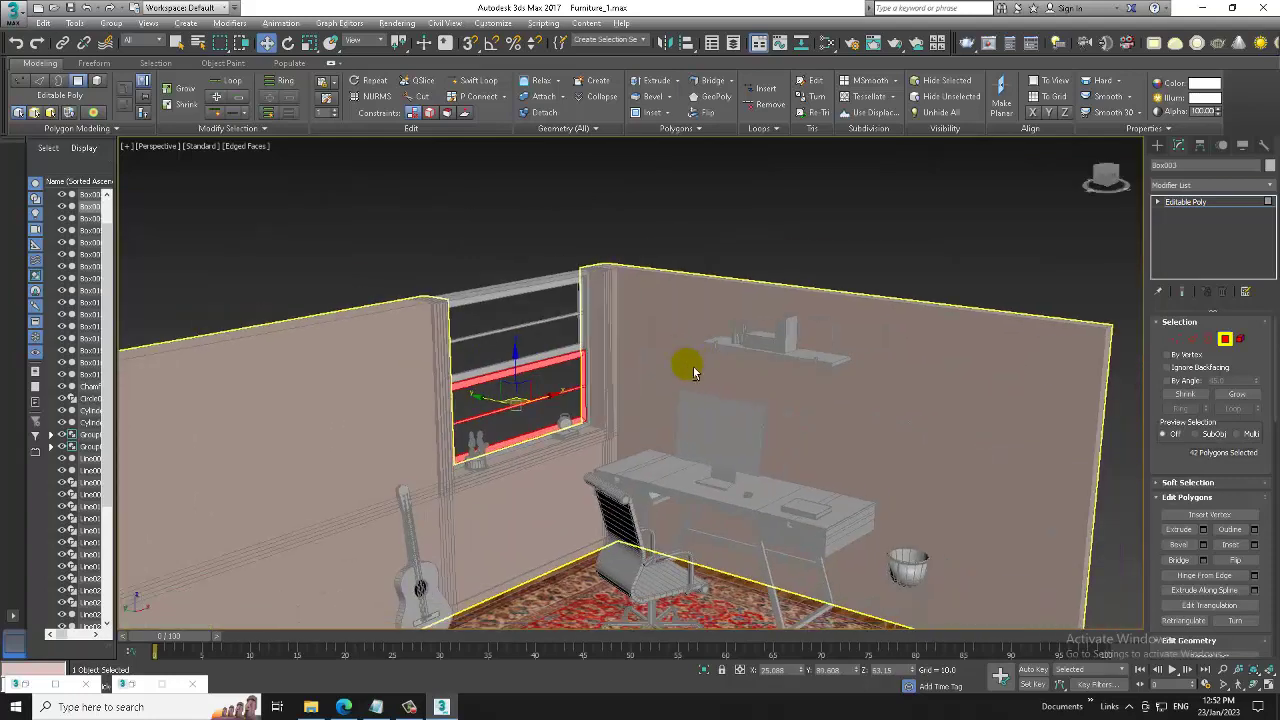
scroll(693, 366, "up", 2)
scroll(688, 348, "up", 1)
middle_click_drag(693, 353, 686, 323)
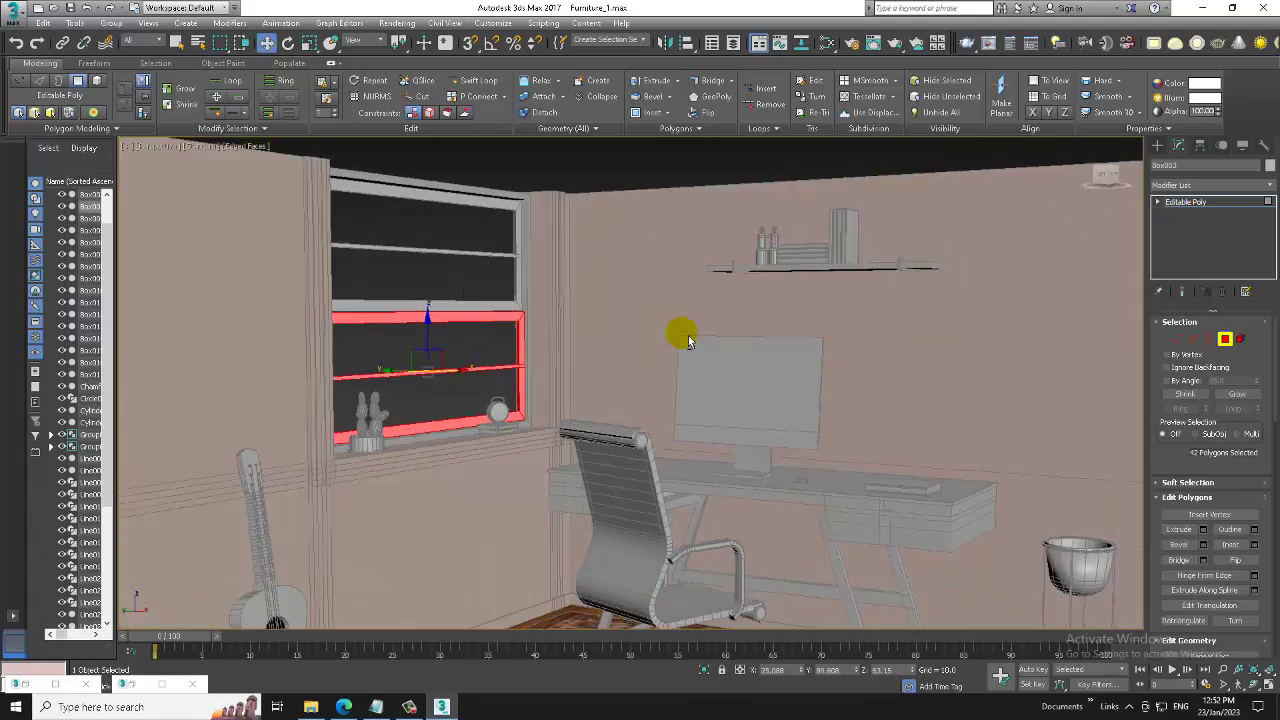
key("m")
middle_click_drag(764, 458, 857, 251)
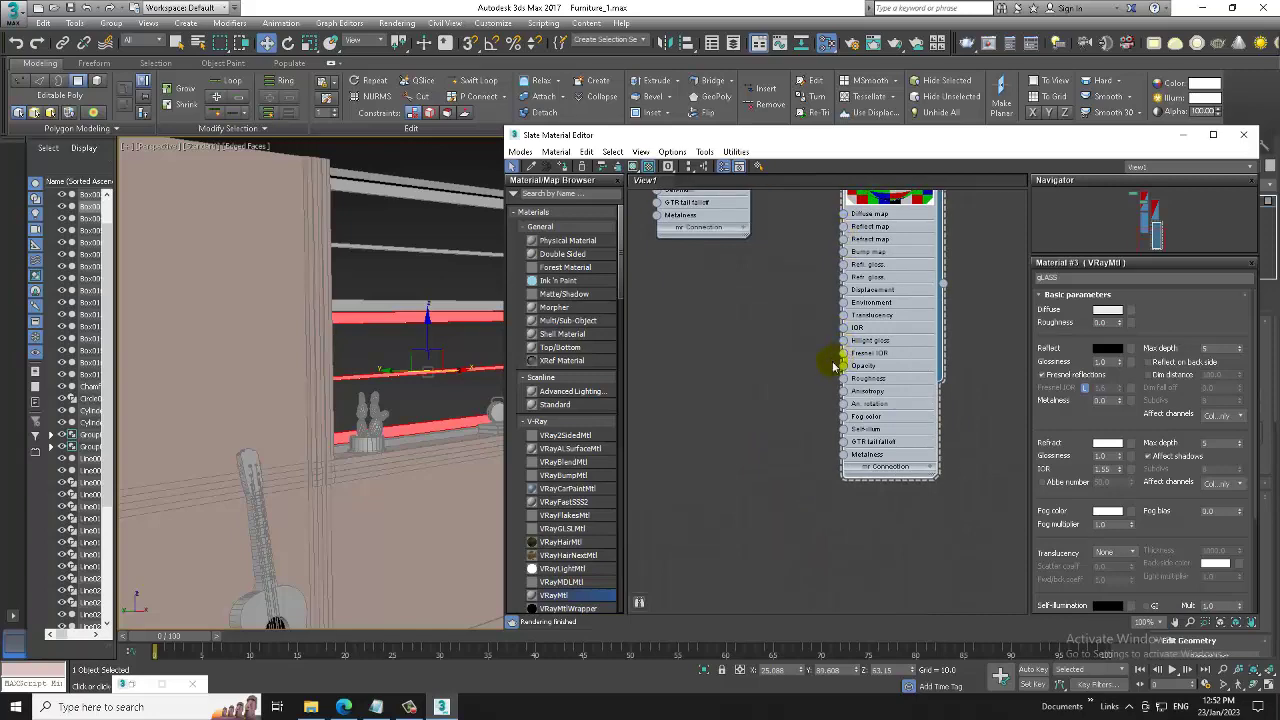
- Assign the sash frame faces a new VRayMtl with front page-01.jpg as its diffuse bitmap
left_click(553, 597)
left_click_drag(741, 320, 735, 318)
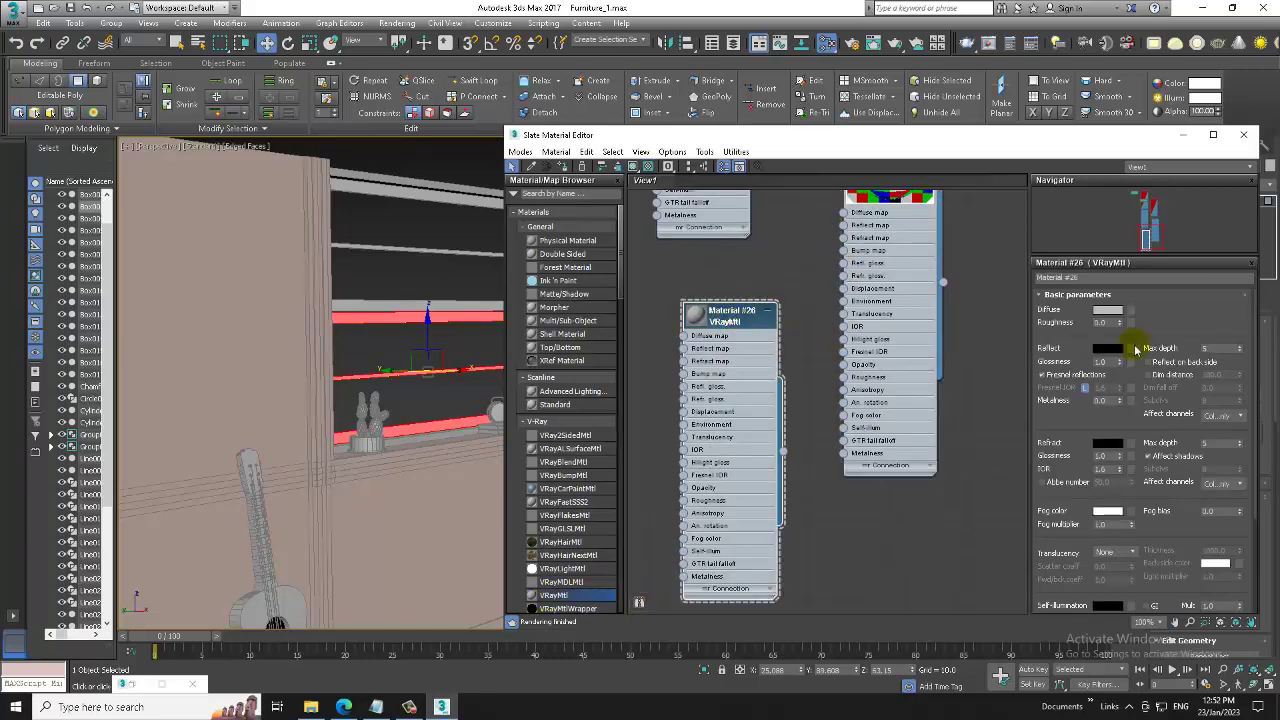
left_click(1131, 310)
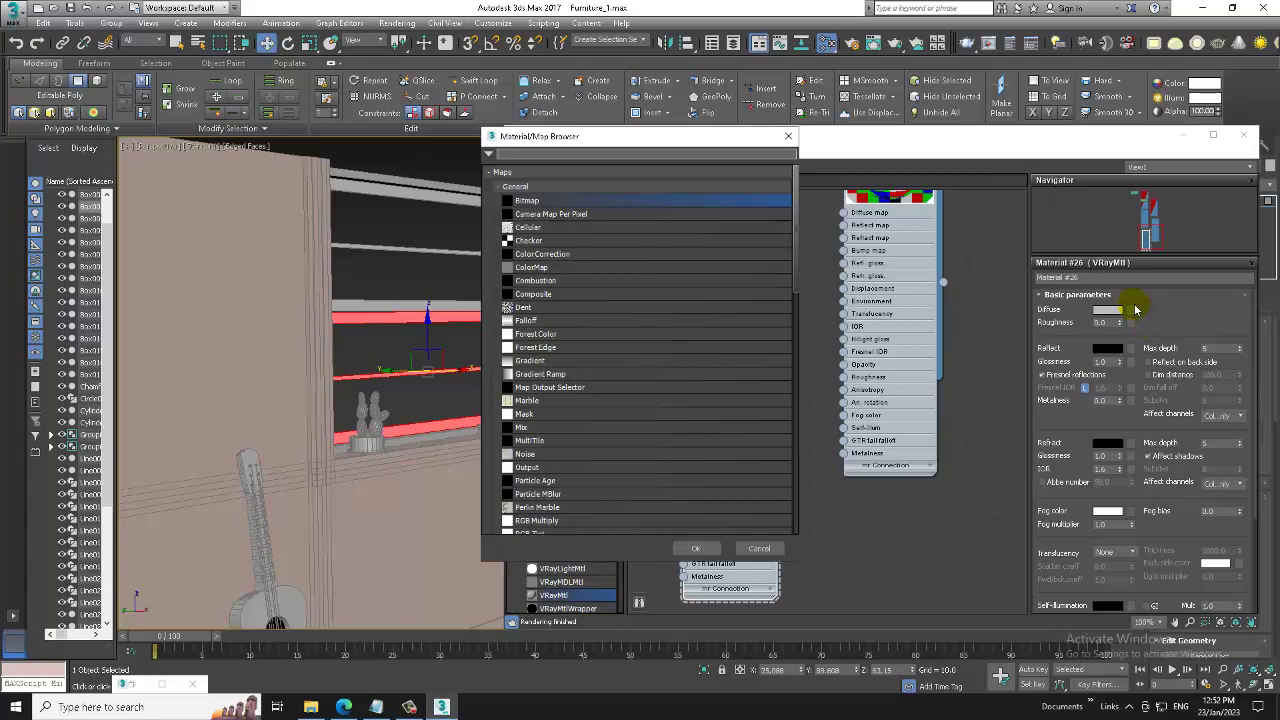
double_click(553, 202)
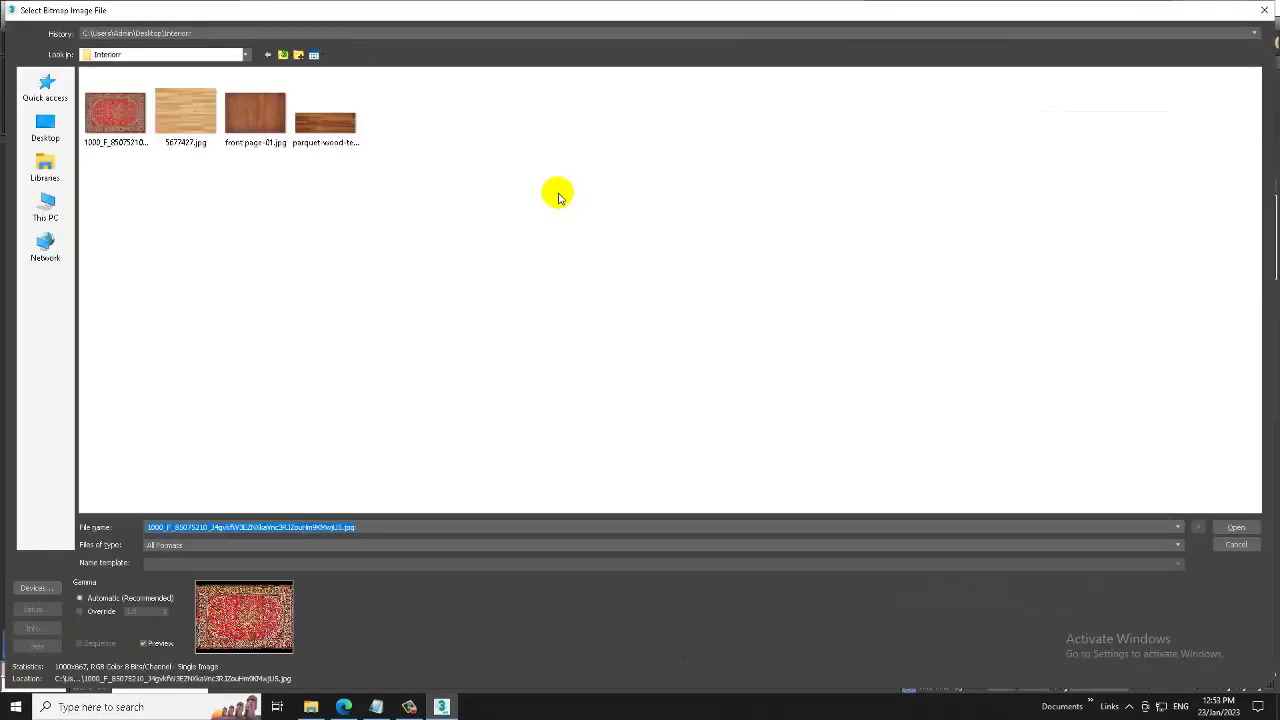
left_click(241, 115)
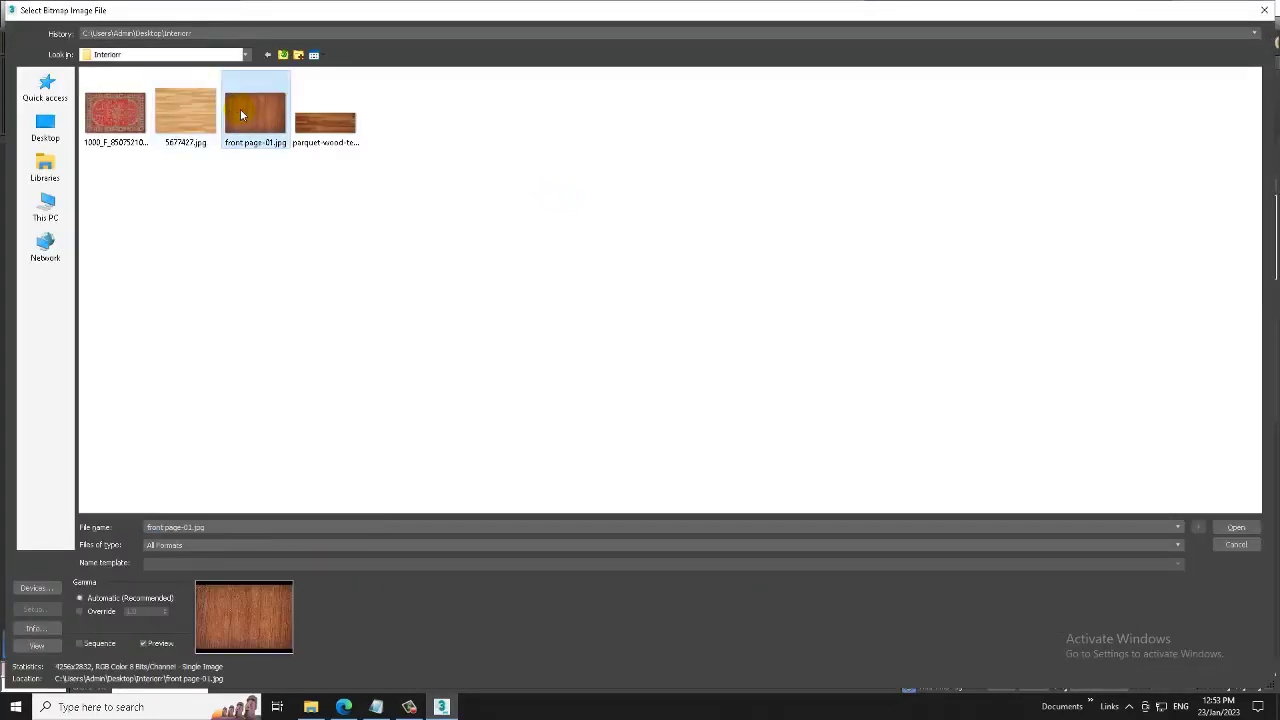
mouse_move(255, 112)
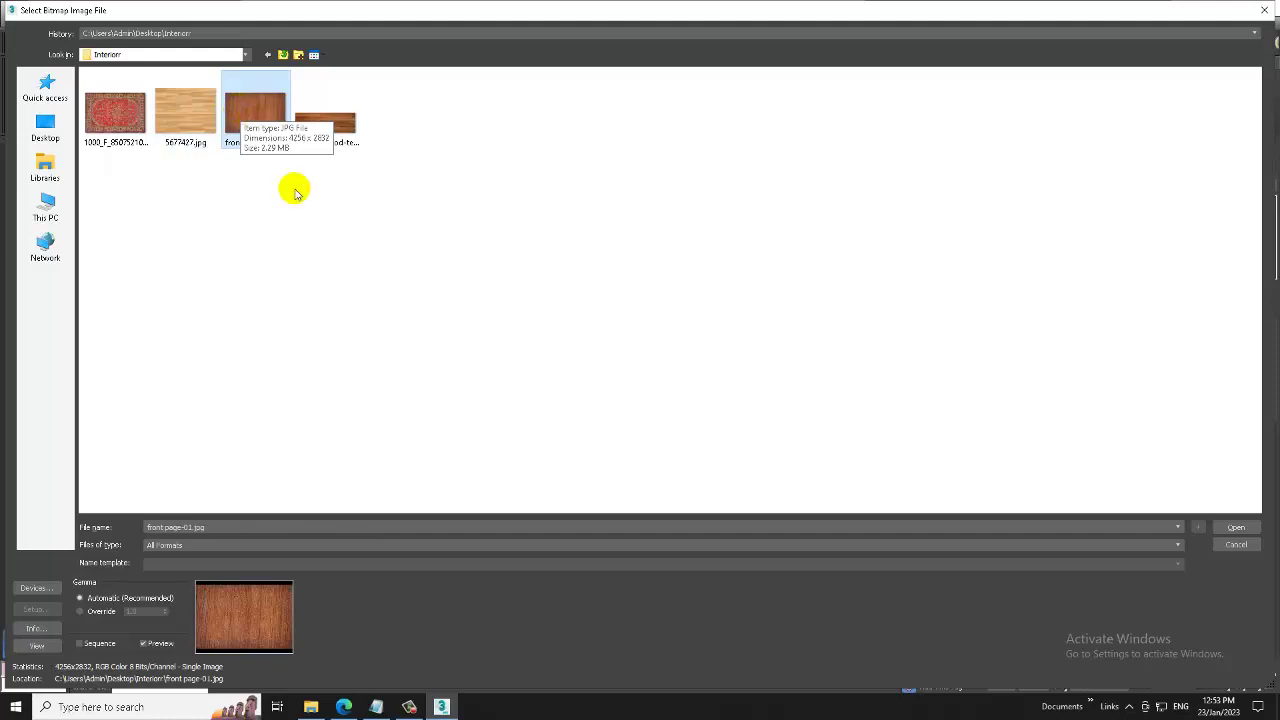
double_click(272, 118)
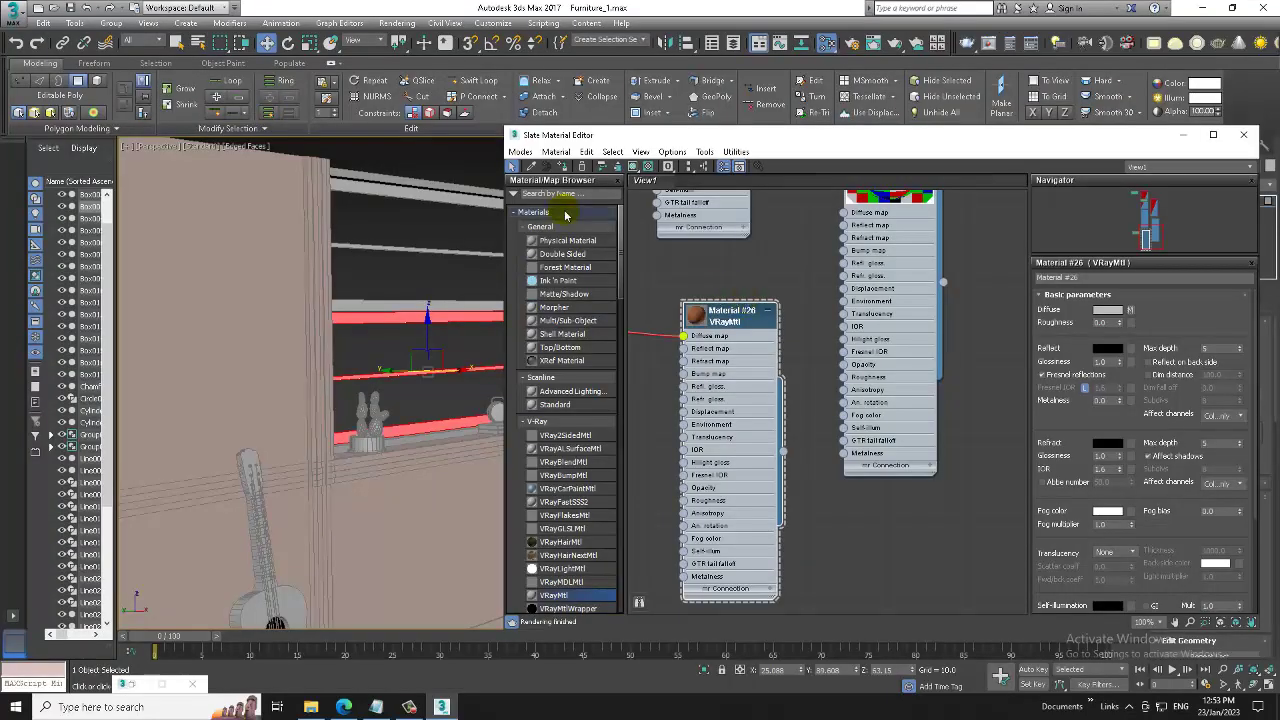
left_click(634, 166)
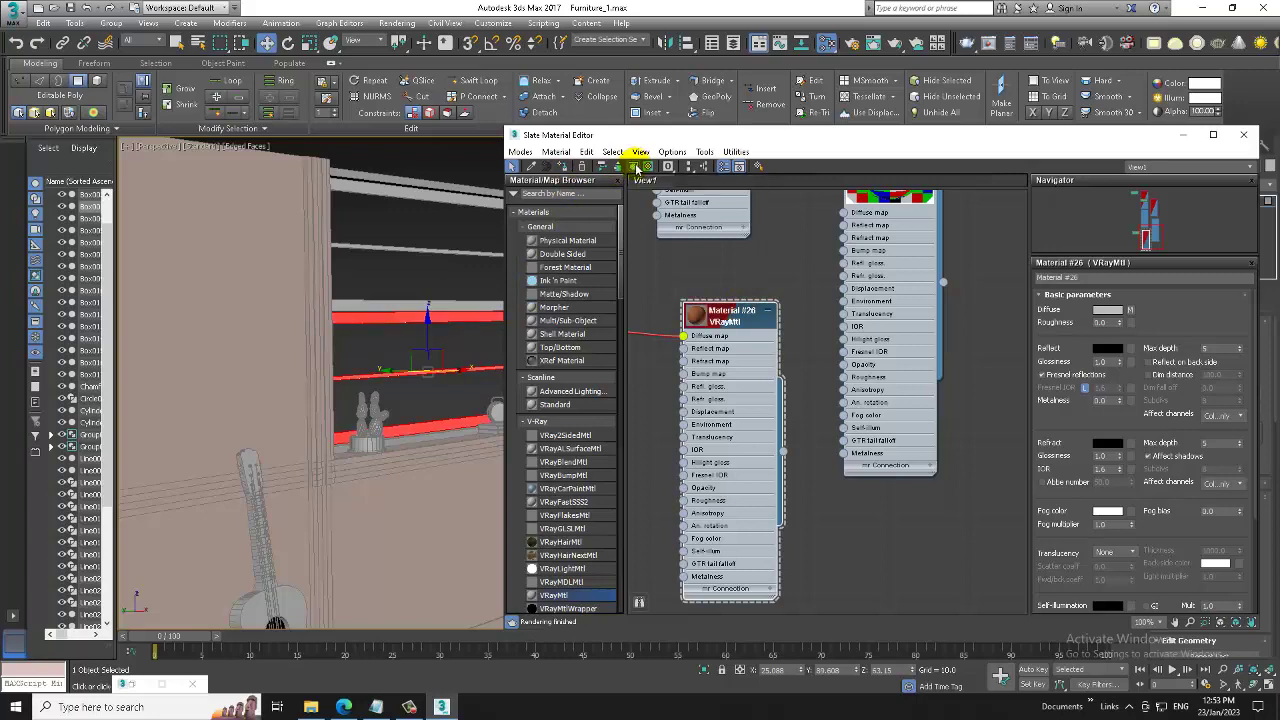
- Add a UVW Map modifier with Box mapping to the lower window sash
left_click(1184, 134)
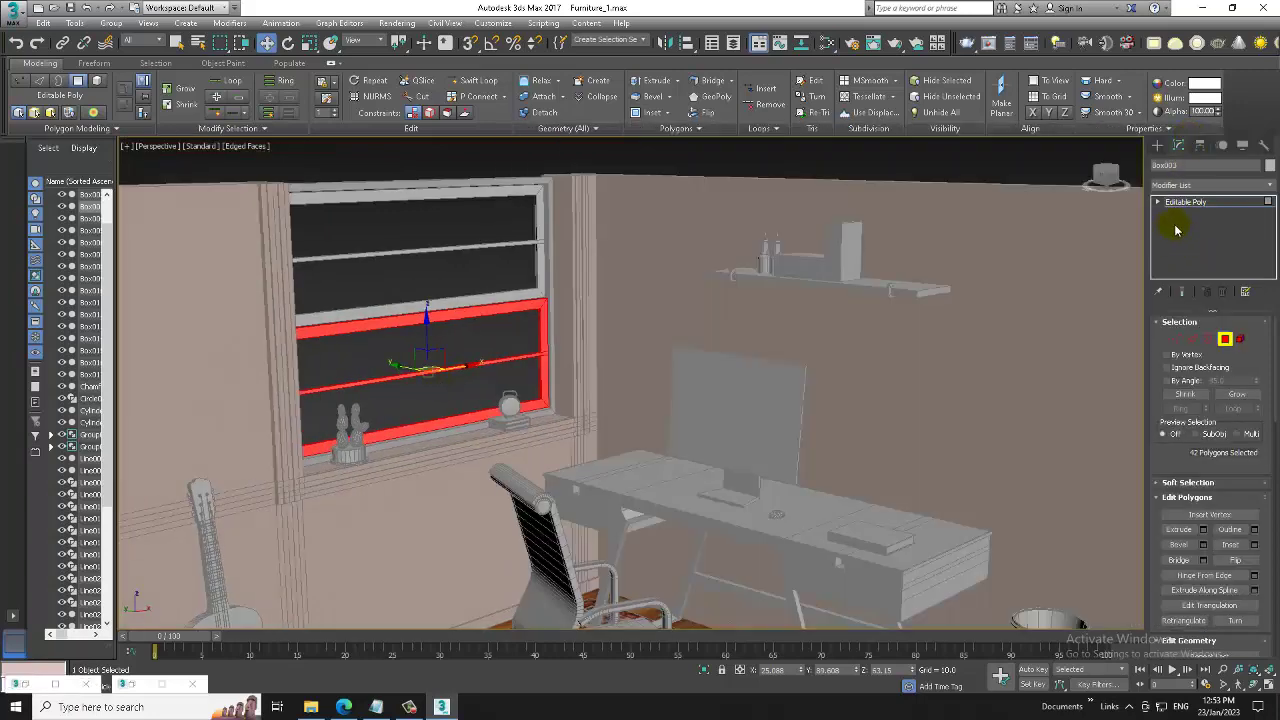
left_click(1210, 184)
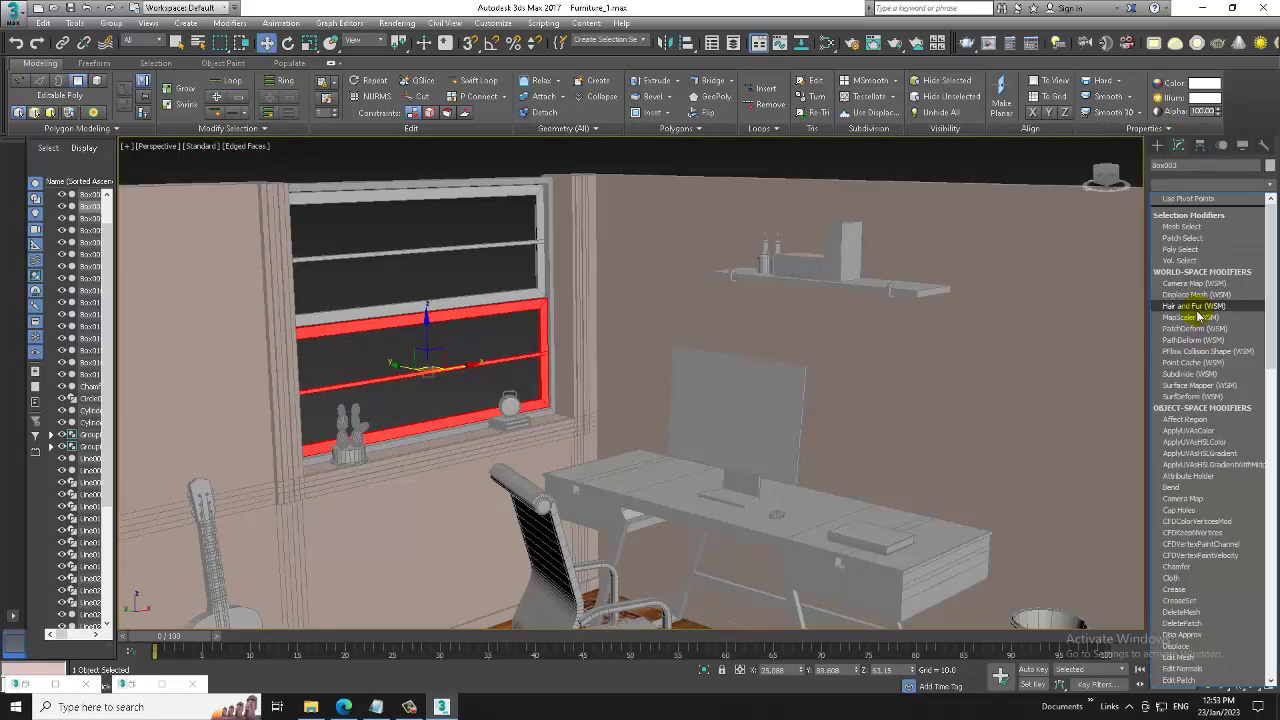
key("u")
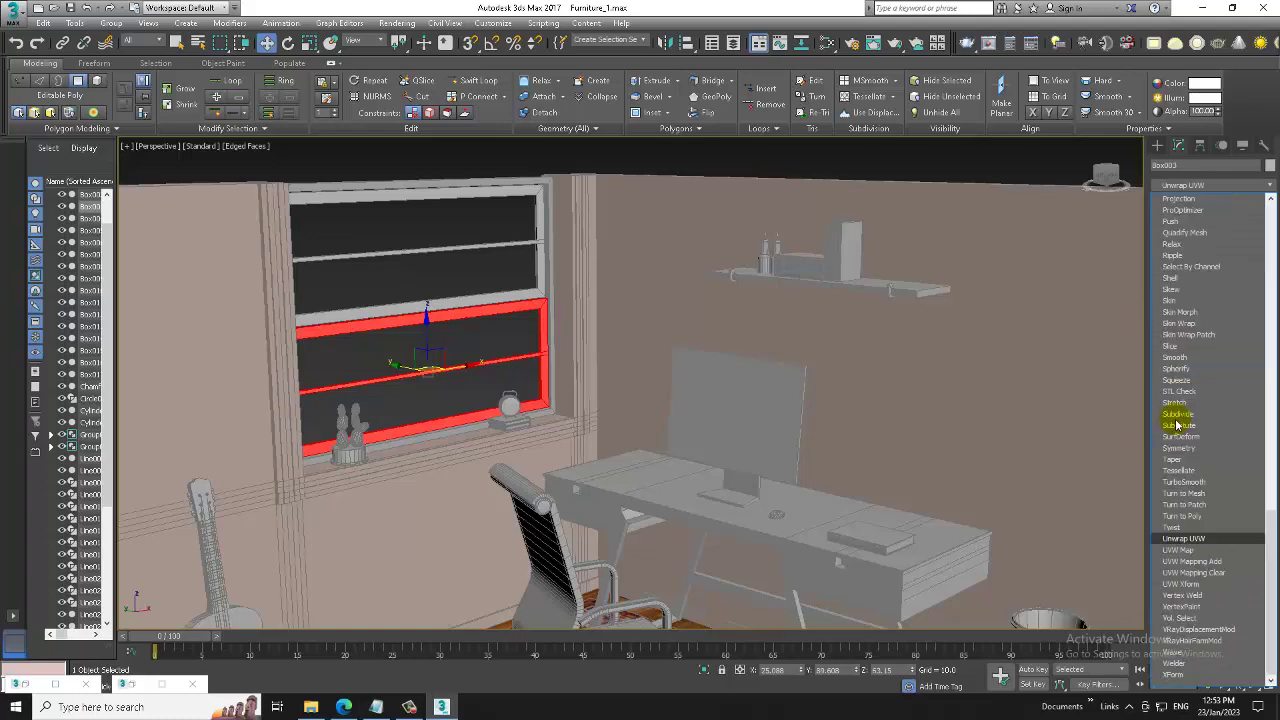
left_click(1180, 550)
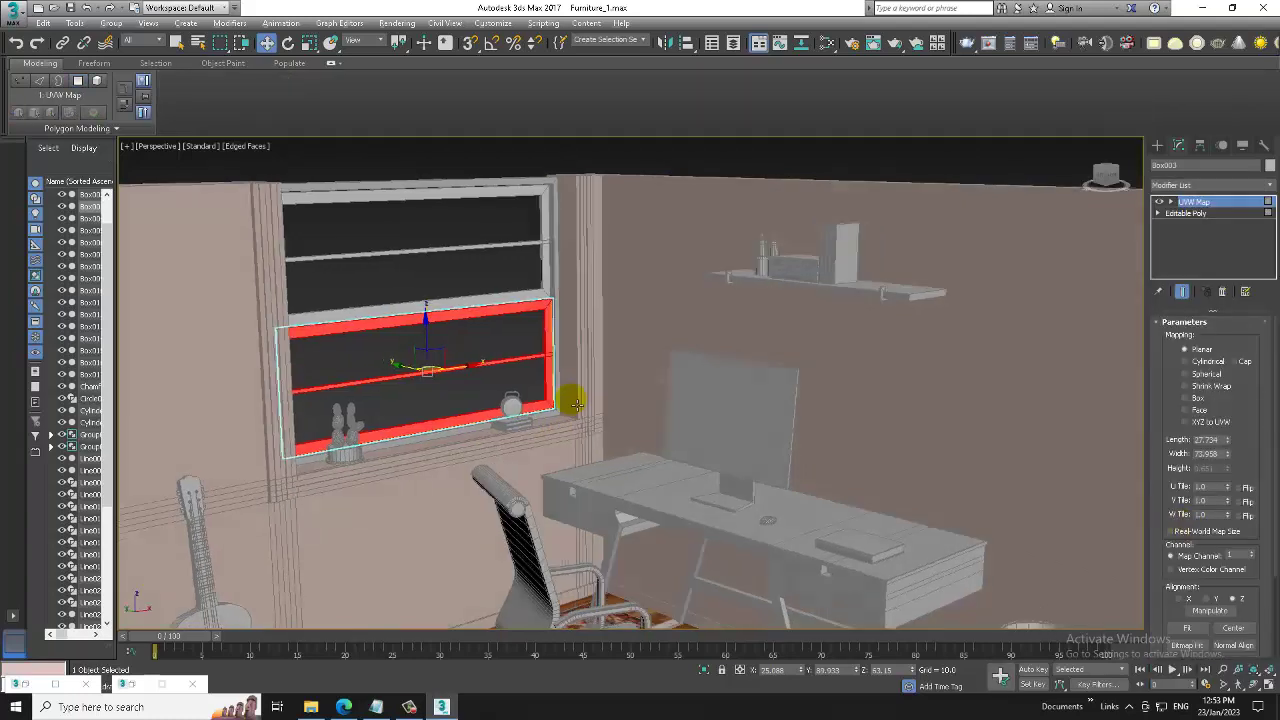
scroll(571, 400, "up", 3)
scroll(793, 446, "up", 3)
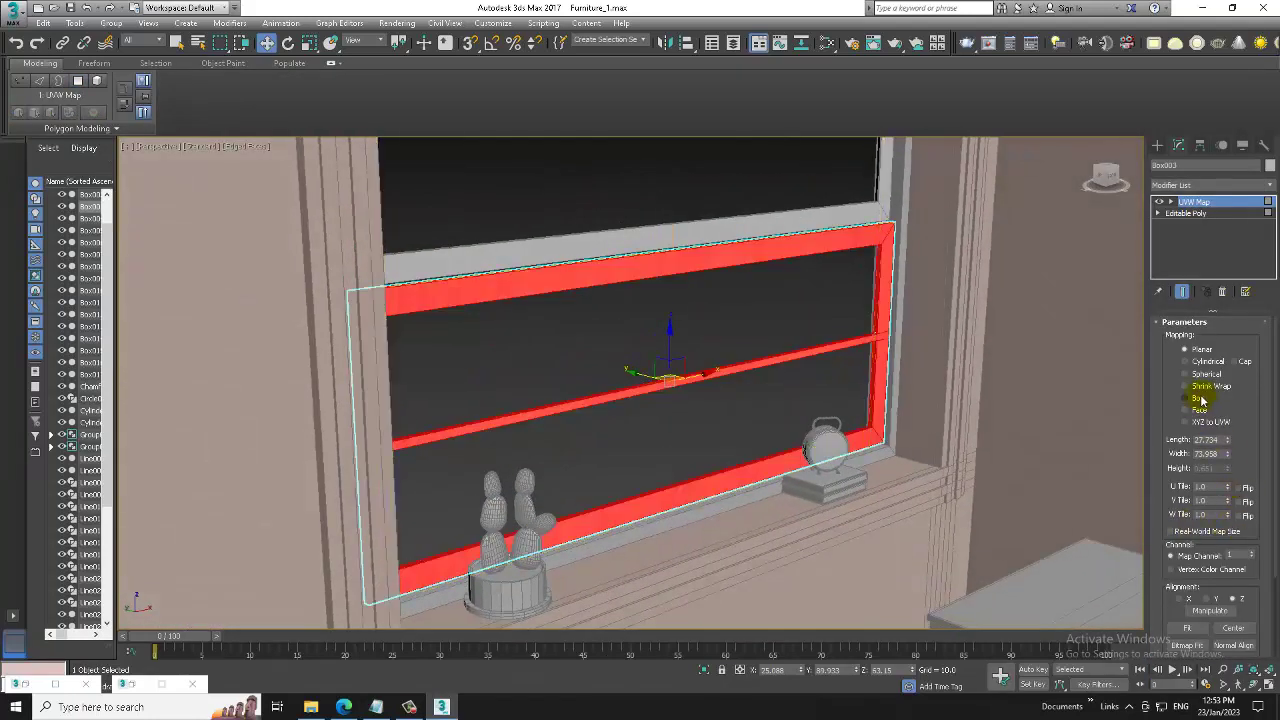
left_click(1184, 398)
scroll(692, 389, "down", 5)
scroll(692, 389, "down", 3)
- Check the wood grain and resize the lower sash's mapping gizmo Length/Width/Height
left_click(514, 277)
scroll(700, 460, "up", 5)
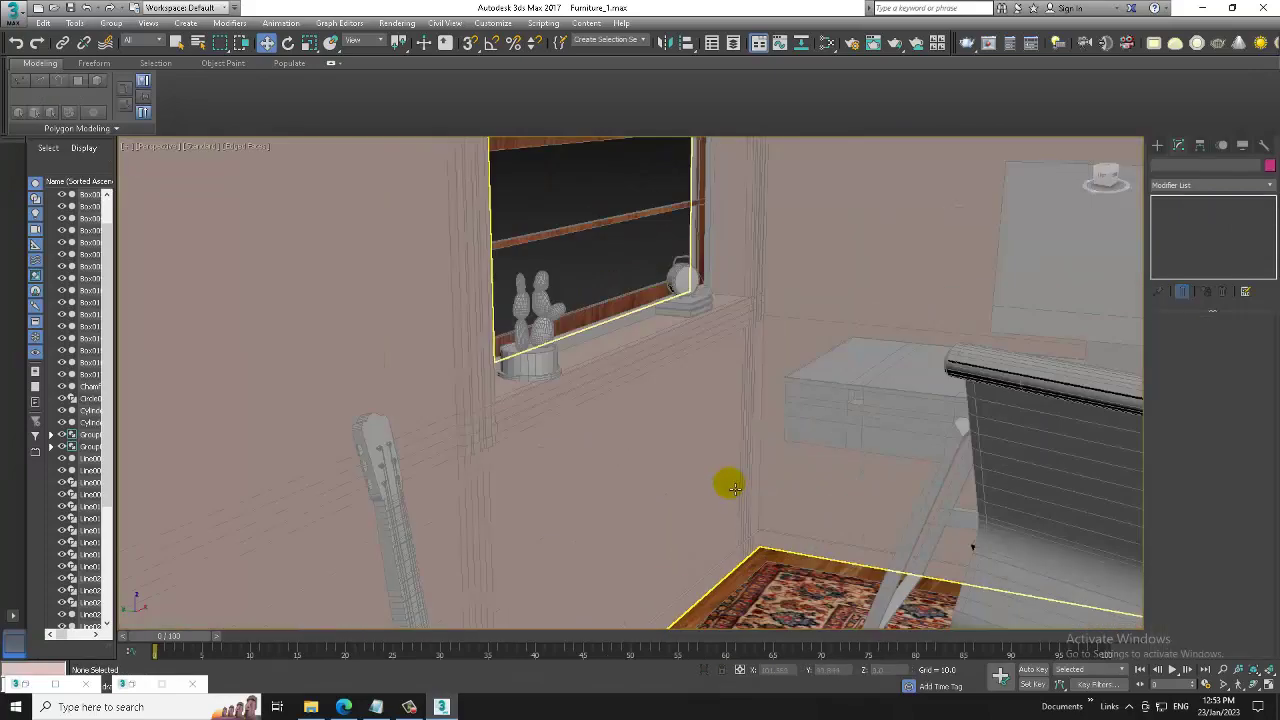
scroll(634, 300, "up", 3)
scroll(829, 332, "up", 3)
scroll(711, 340, "down", 3)
scroll(711, 420, "down", 3)
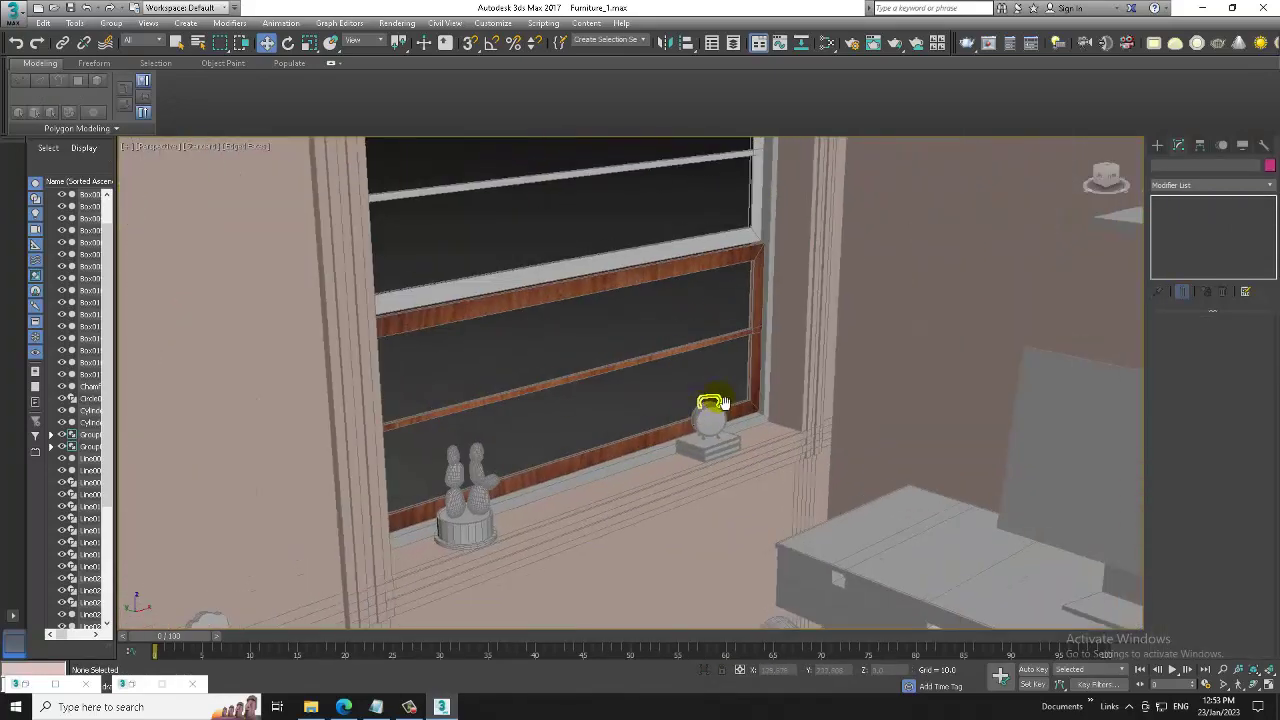
scroll(766, 389, "down", 3)
scroll(684, 393, "down", 1)
scroll(685, 393, "up", 4)
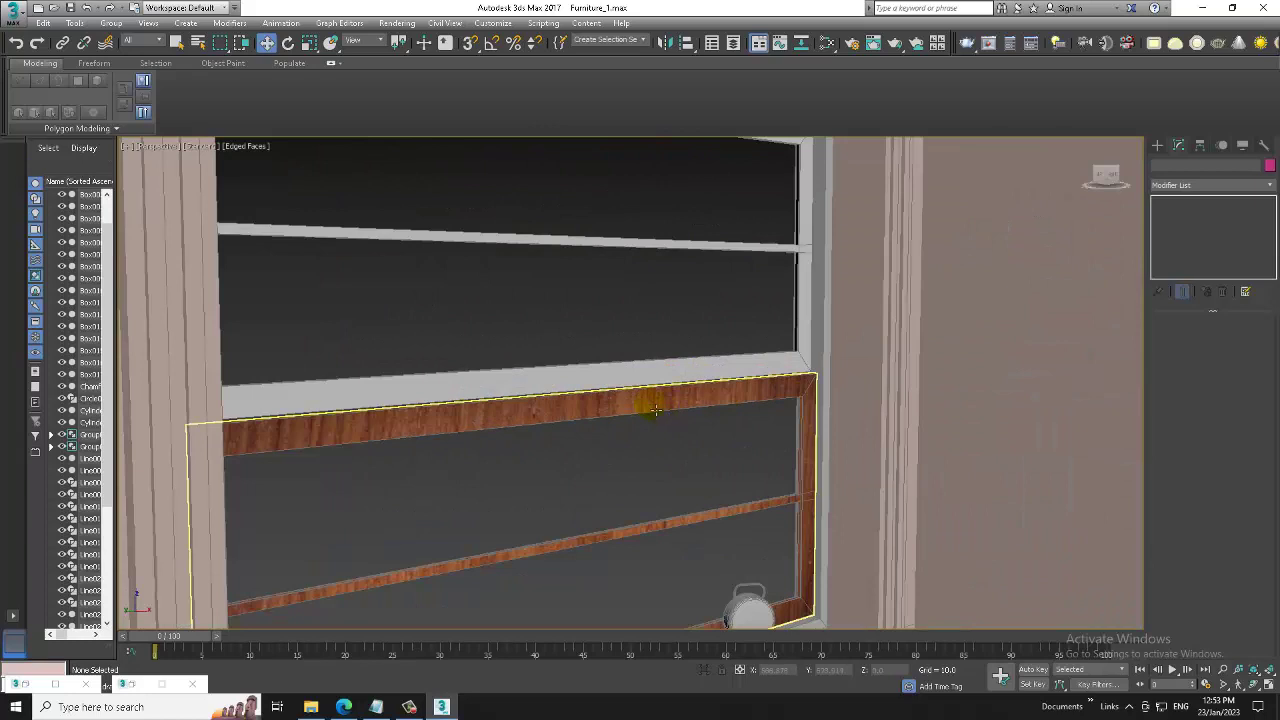
left_click(655, 410)
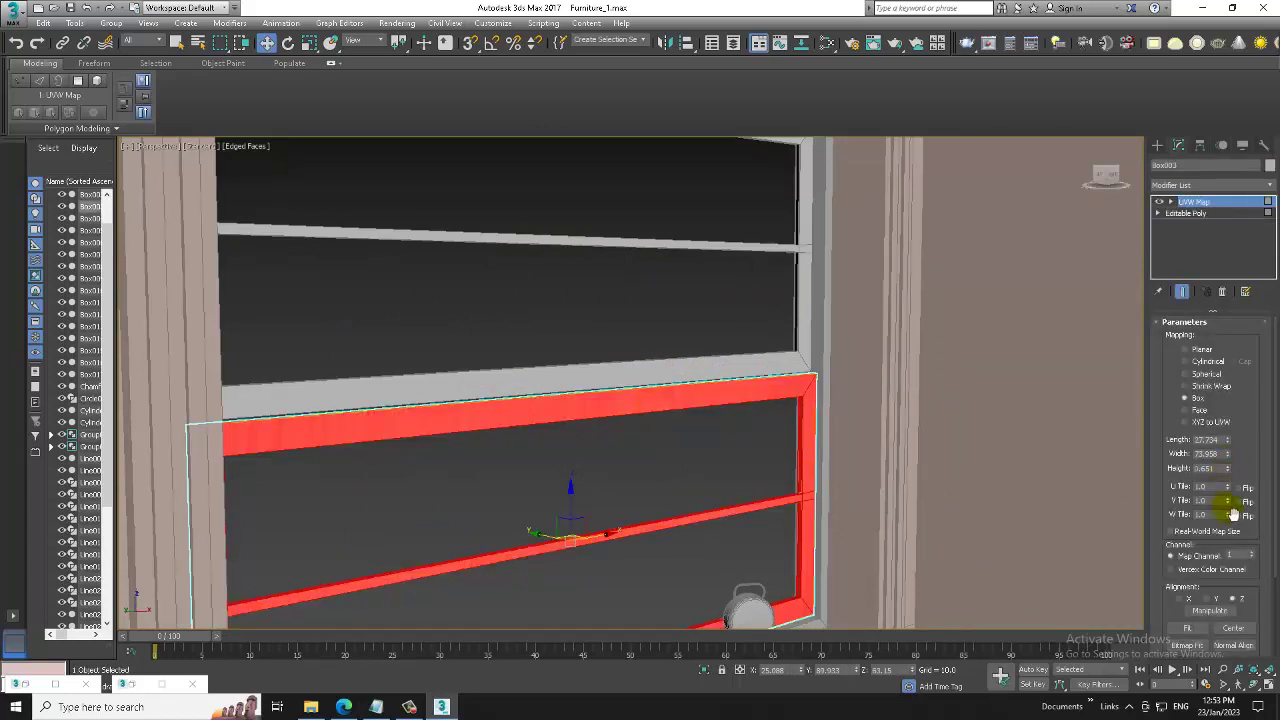
mouse_move(1228, 472)
left_mouse_down()
mouse_move(1229, 415)
mouse_move(1234, 486)
mouse_move(1242, 410)
left_mouse_up()
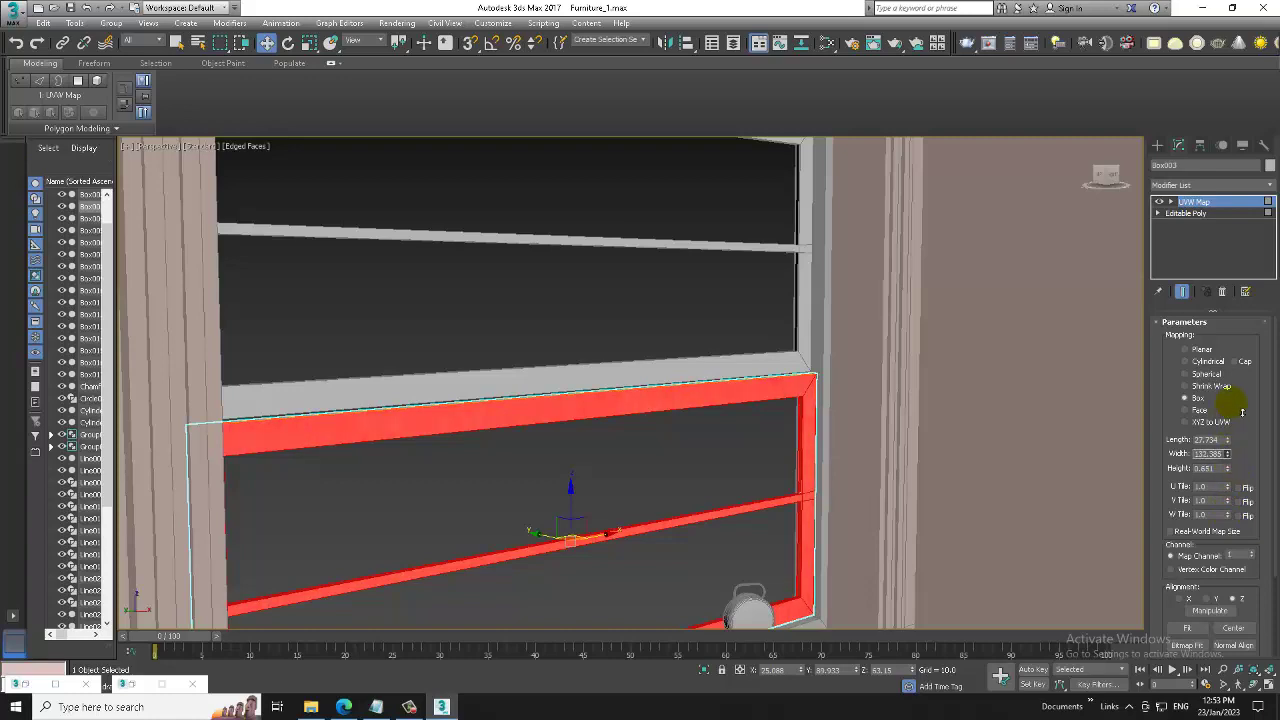
left_click(706, 383)
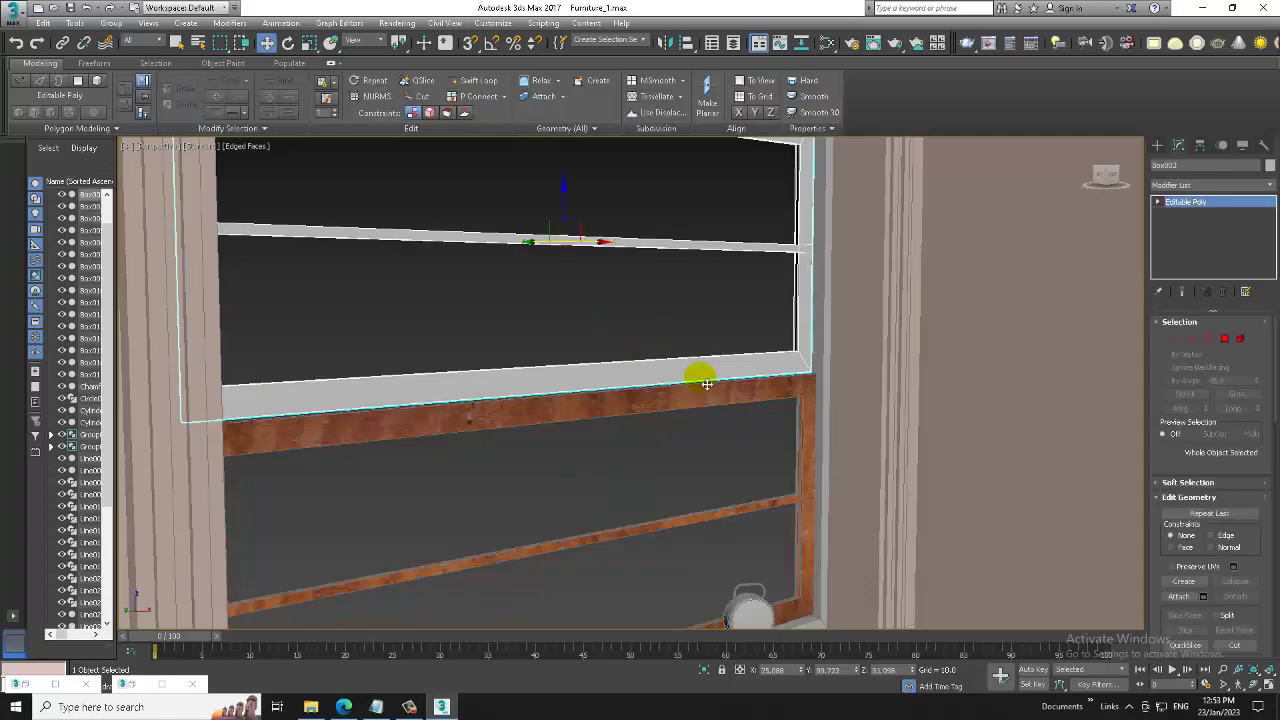
key("ctrl+z")
scroll(694, 371, "down", 5)
- Select the upper window sash and all of its faces
scroll(634, 206, "down", 2)
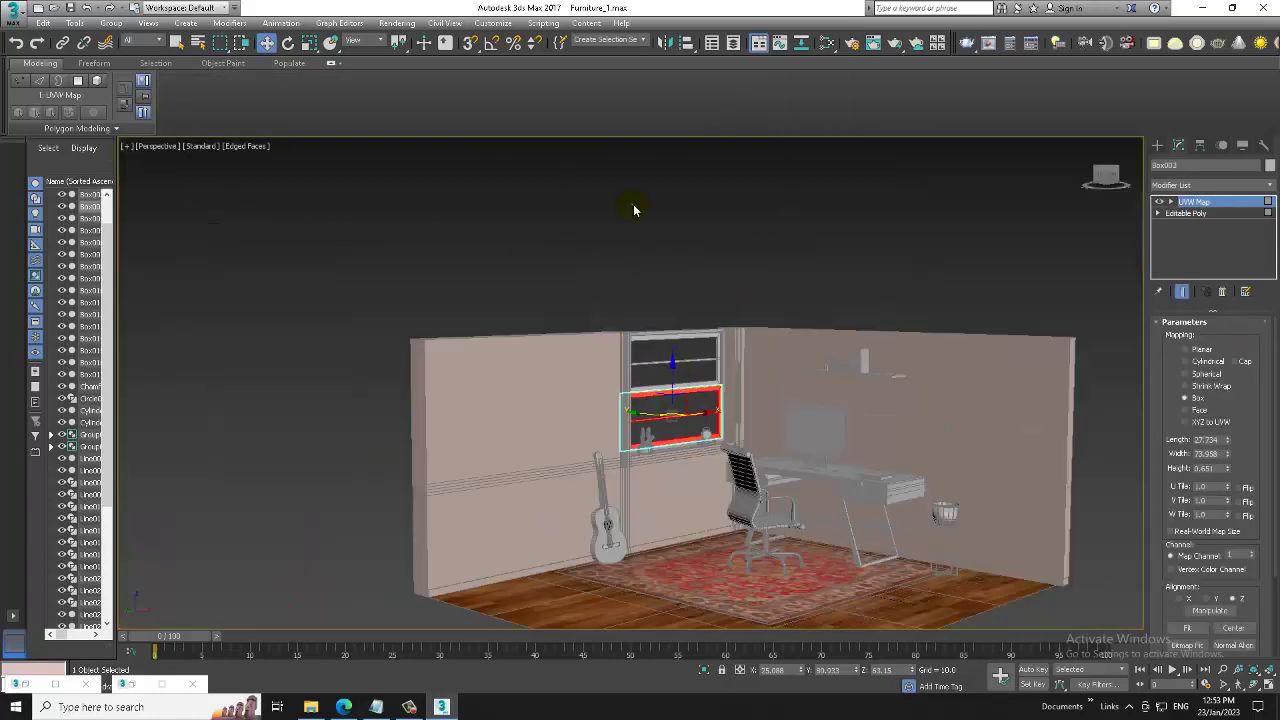
left_click(634, 206)
scroll(718, 393, "up", 6)
left_click(732, 412)
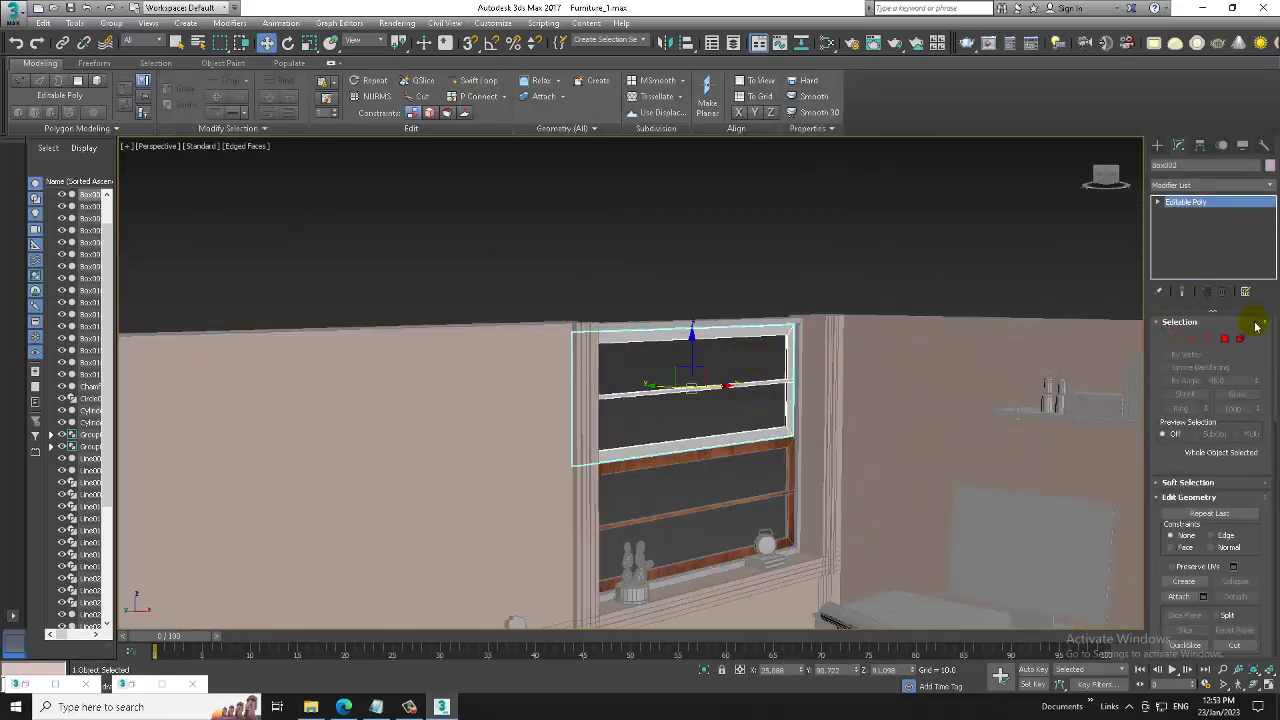
left_click(1225, 338)
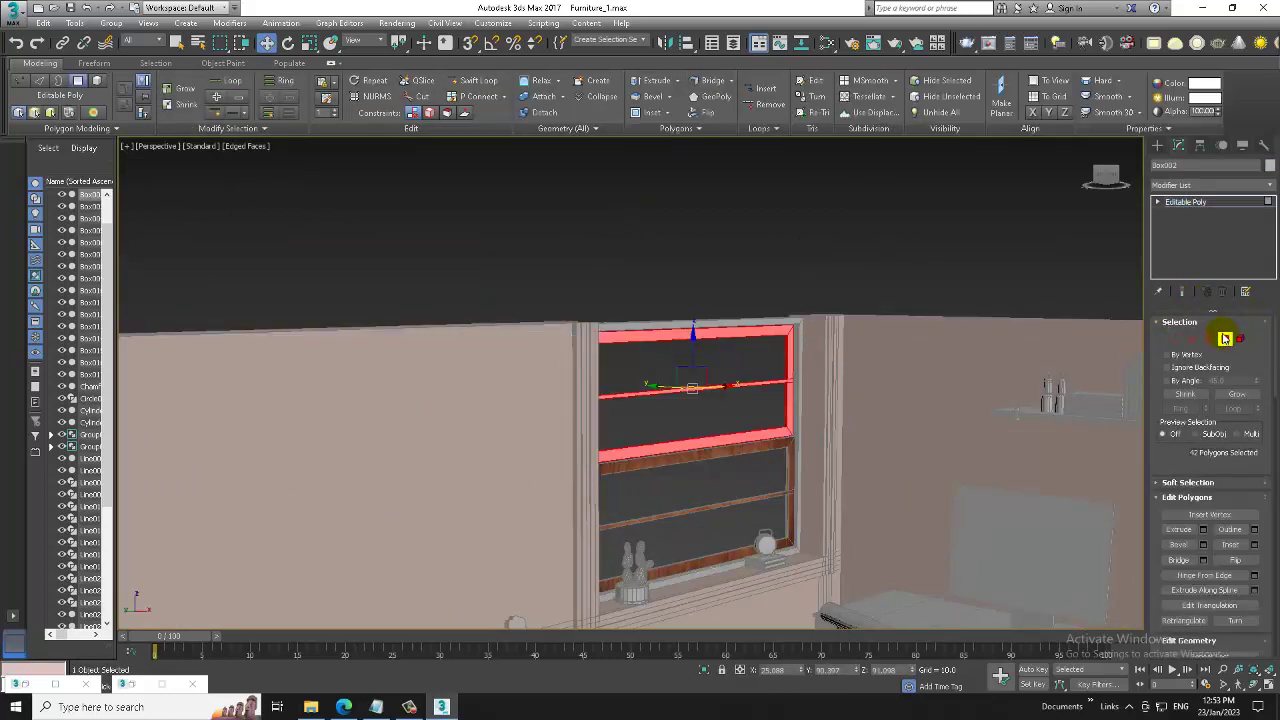
key("m")
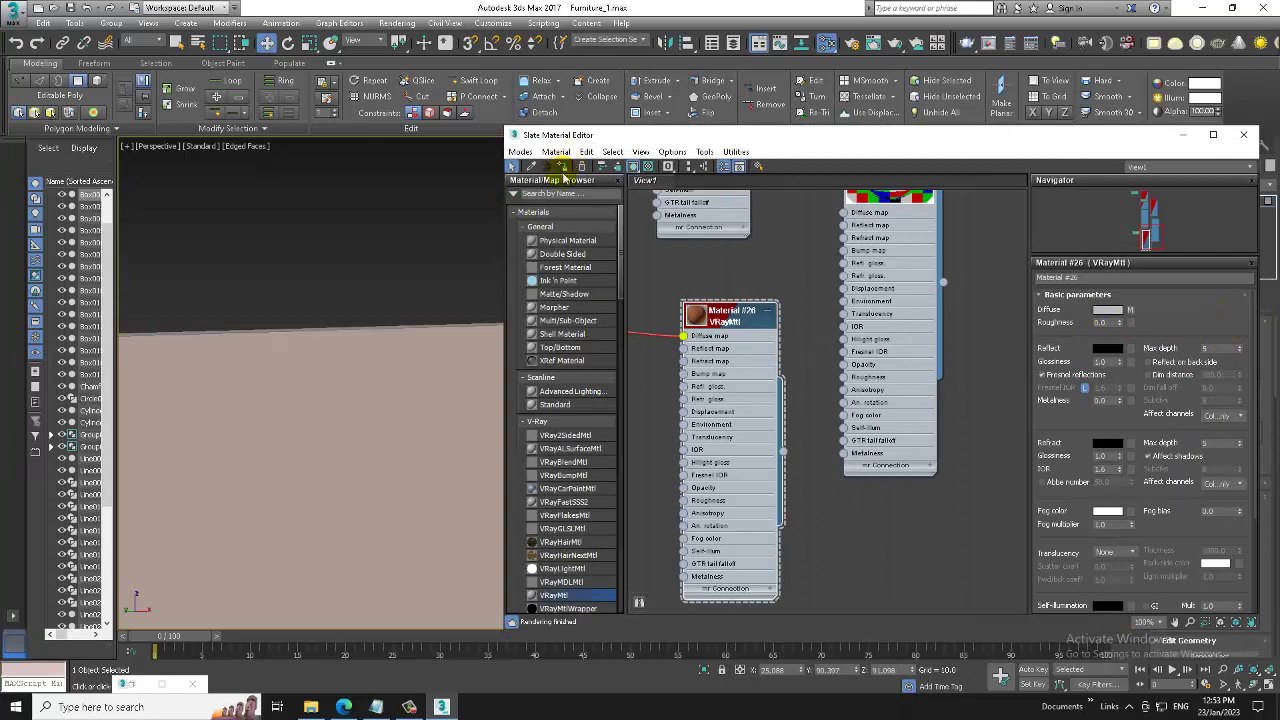
- Add a Box-mapped UVW Map modifier to the upper window sash
left_click(1183, 134)
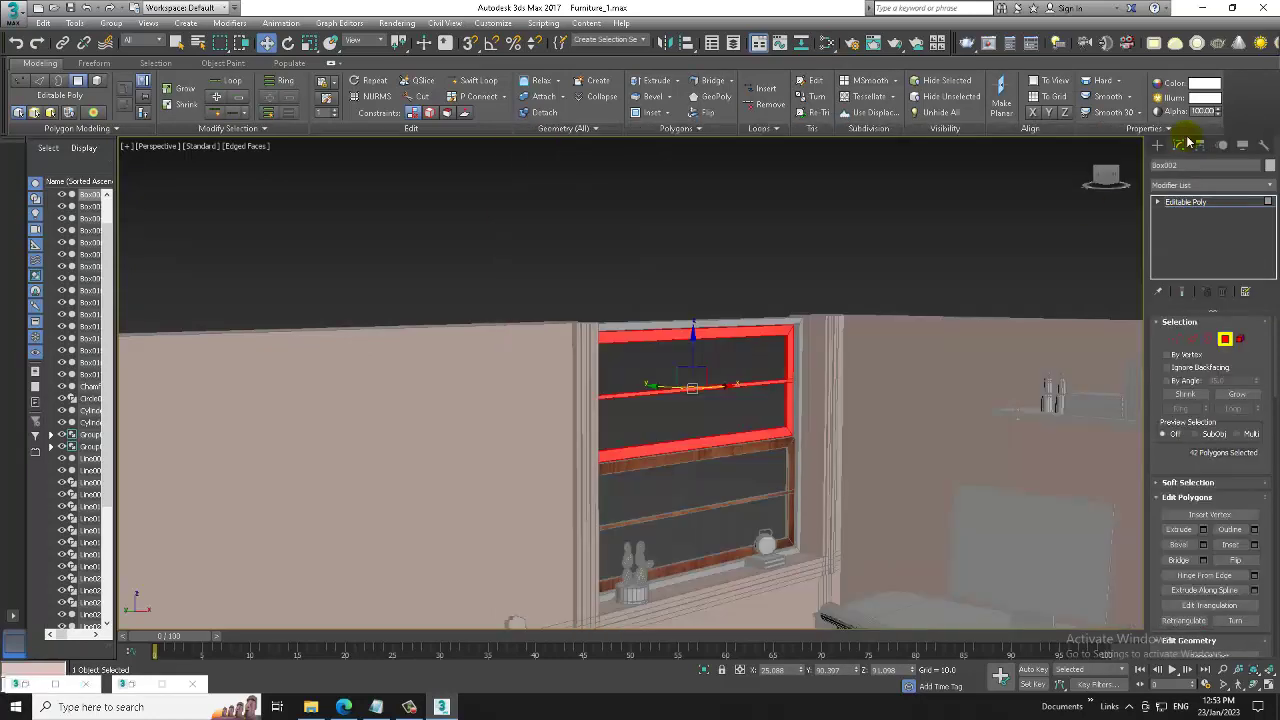
left_click(1213, 183)
scroll(1210, 430, "down", 10)
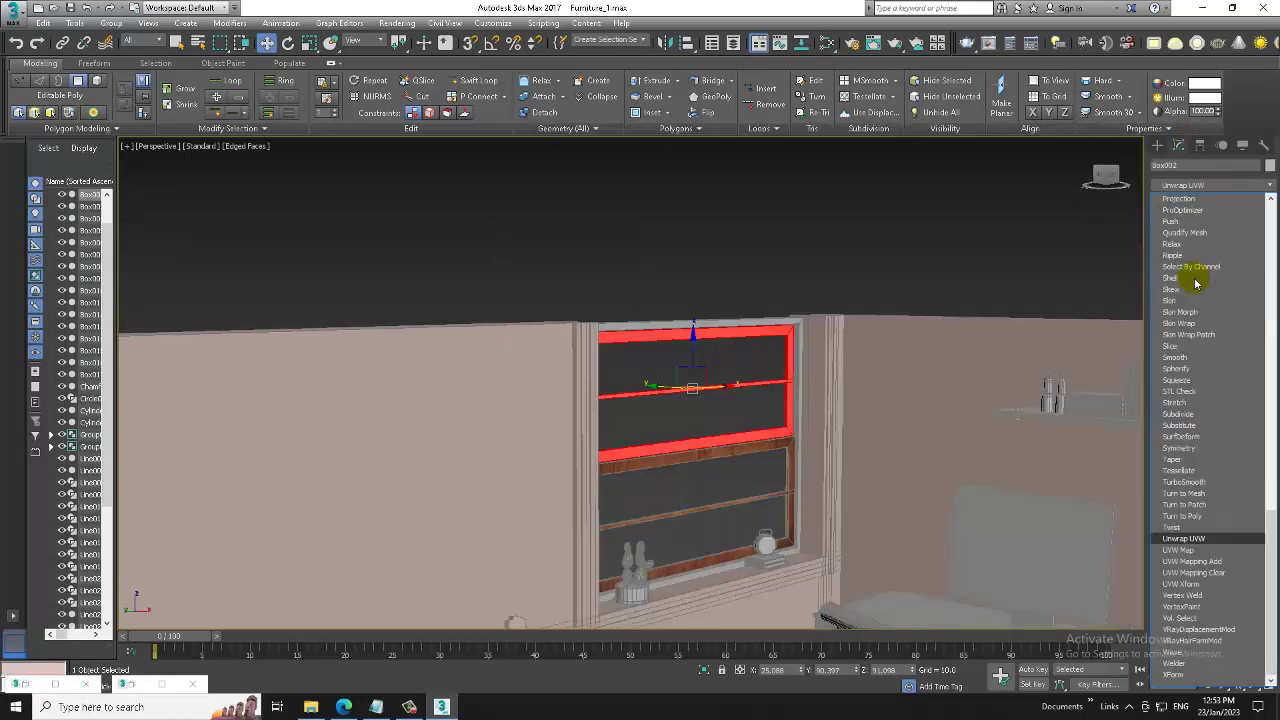
left_click(1180, 550)
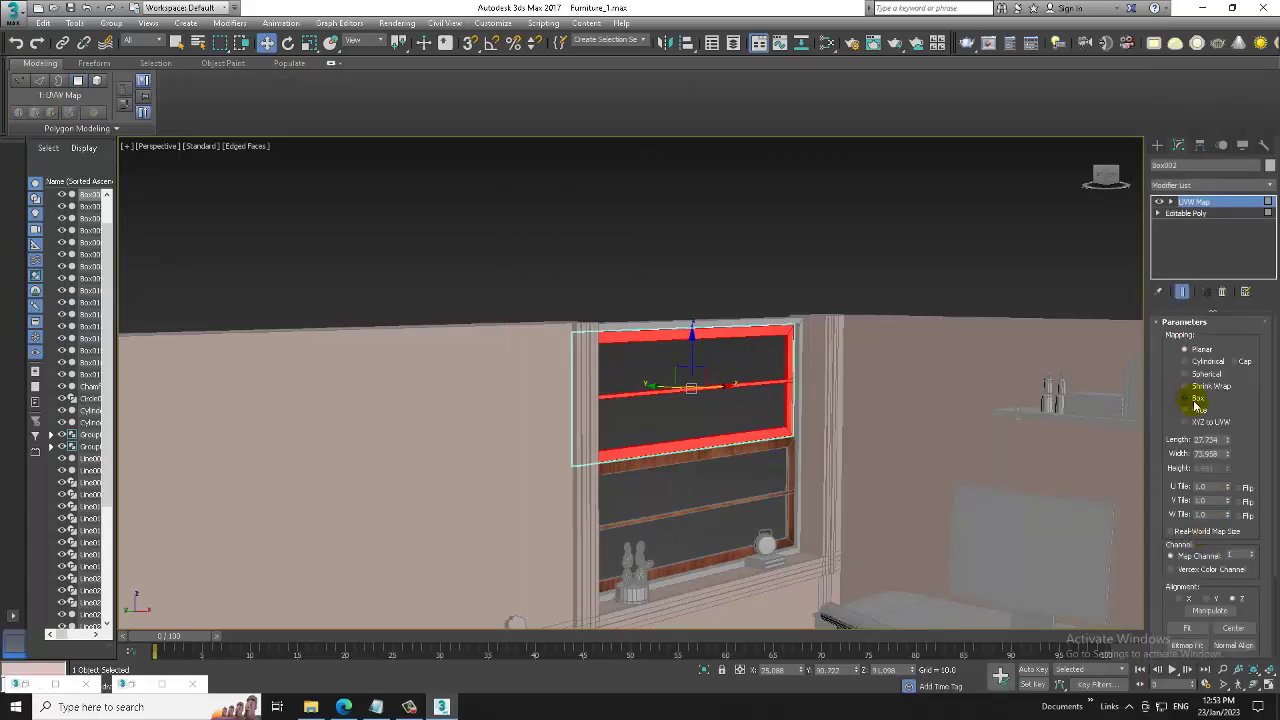
left_click(1186, 398)
middle_click_drag(594, 408, 663, 443, "alt")
scroll(663, 443, "up", 3)
scroll(751, 434, "up", 2)
scroll(762, 445, "up", 1)
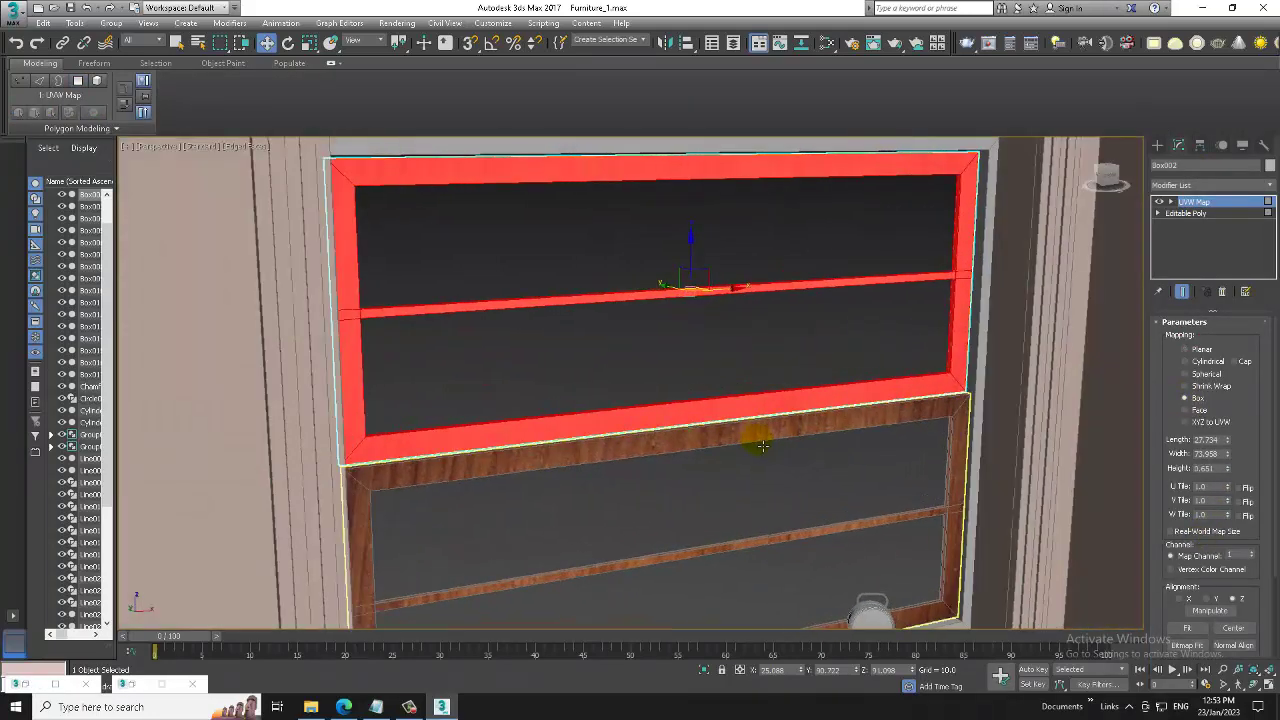
- Change Material #26's reflection colour from black to dark grey
key("m")
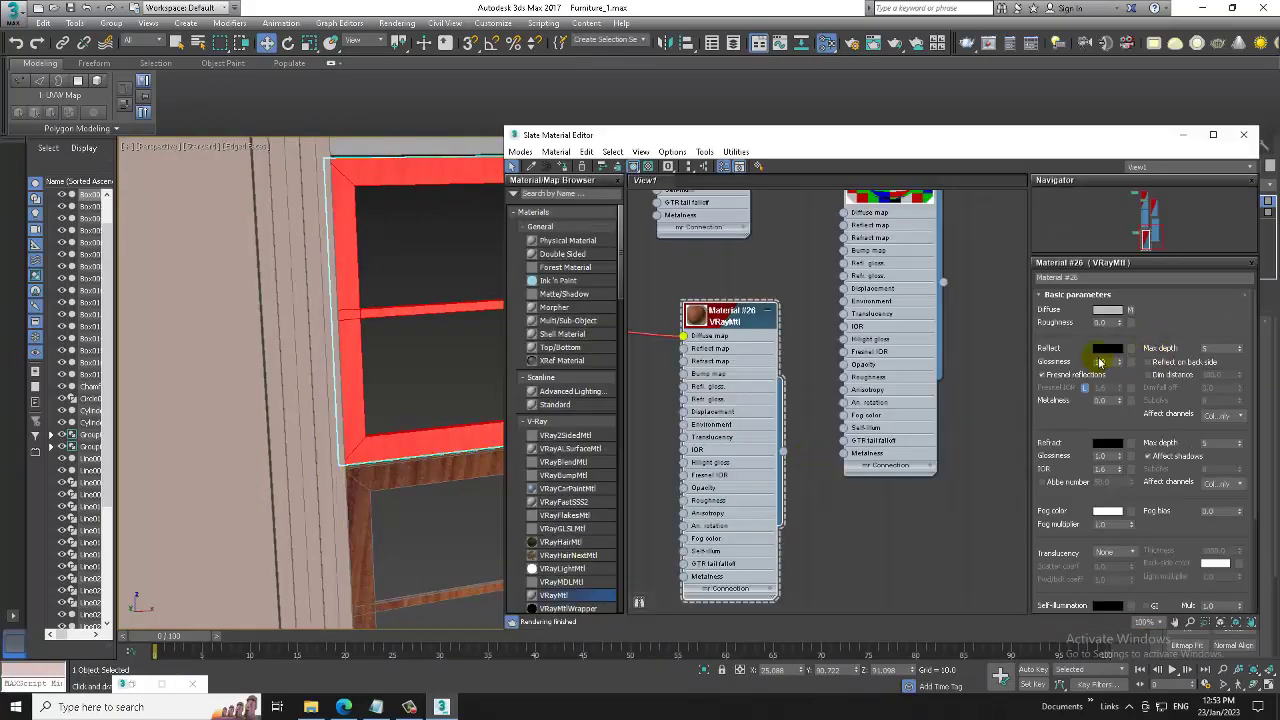
left_click(1100, 349)
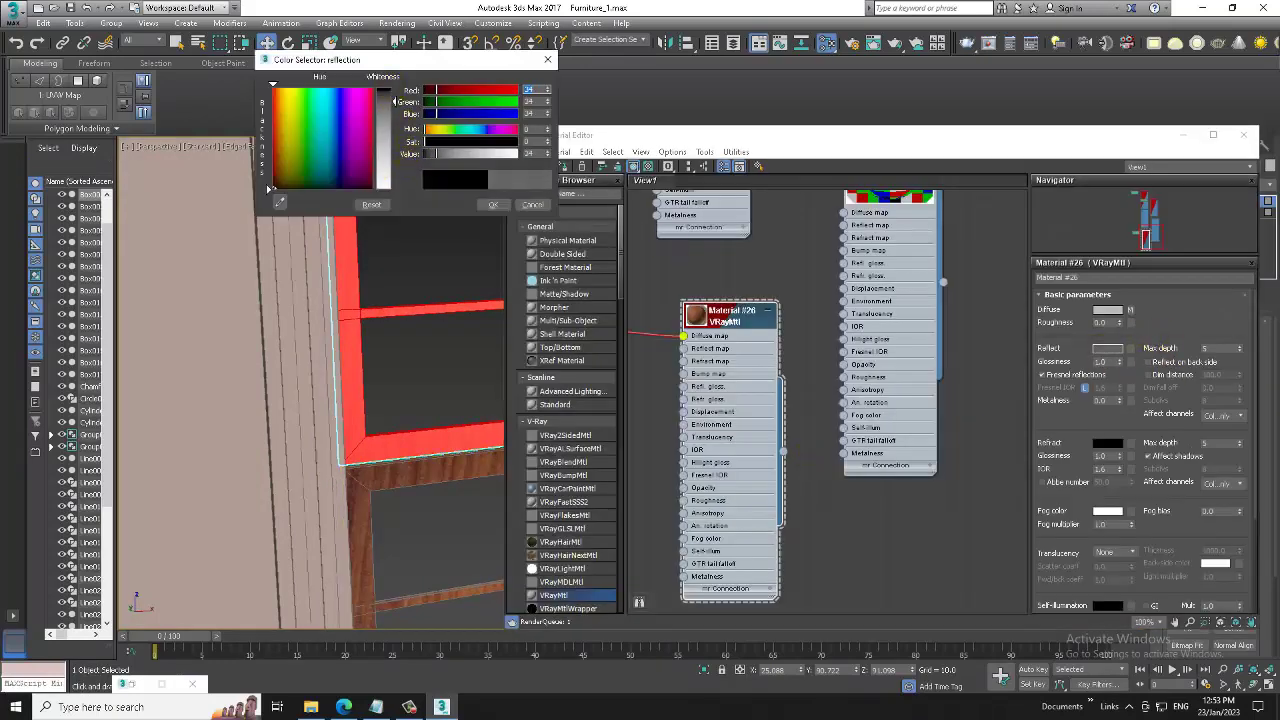
left_click_drag(394, 91, 400, 112)
left_click(491, 205)
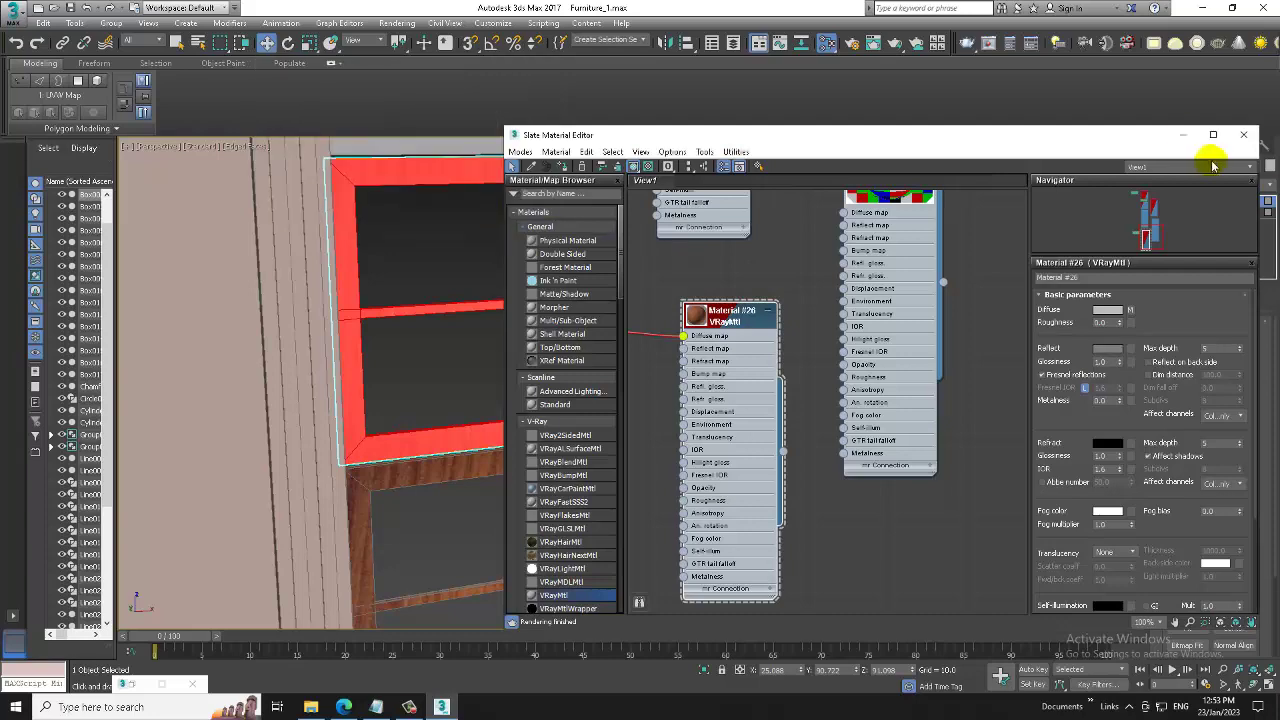
left_click(1243, 134)
scroll(700, 400, "down", 5)
scroll(720, 400, "up", 3)
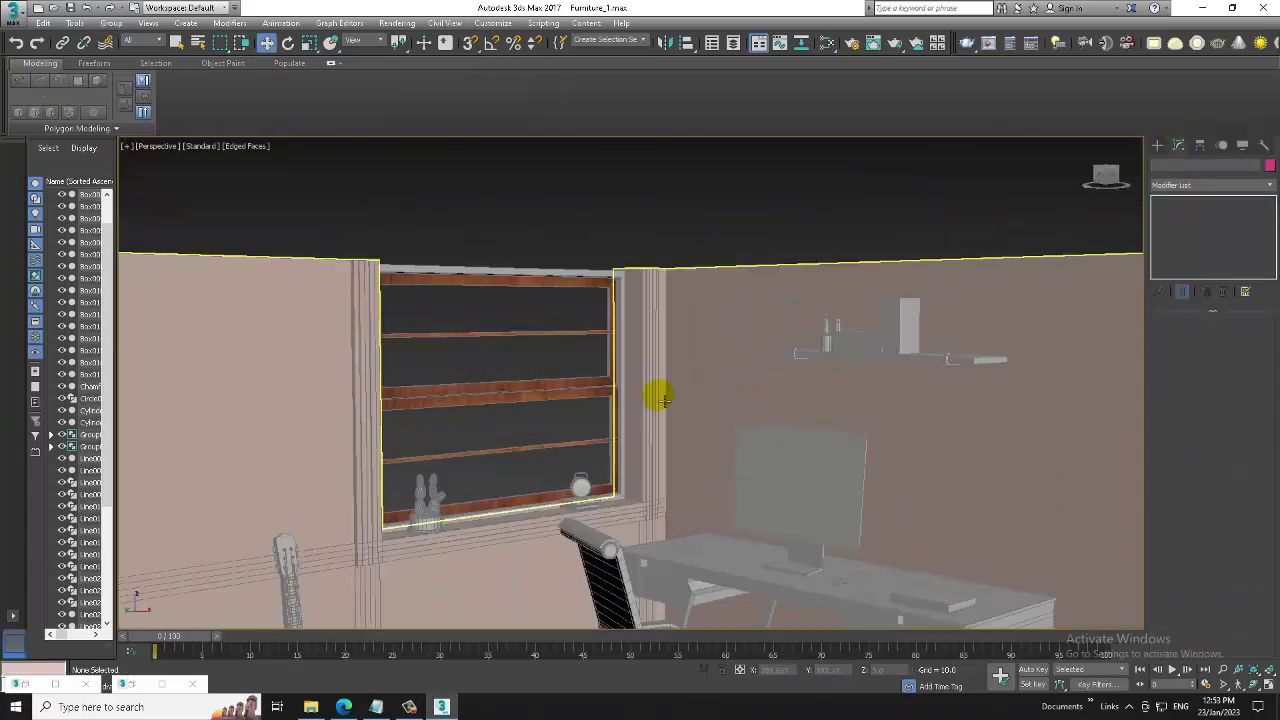
scroll(663, 394, "up", 2)
- Close the reference room photo and move the Slate Material Editor to the left side
key("m")
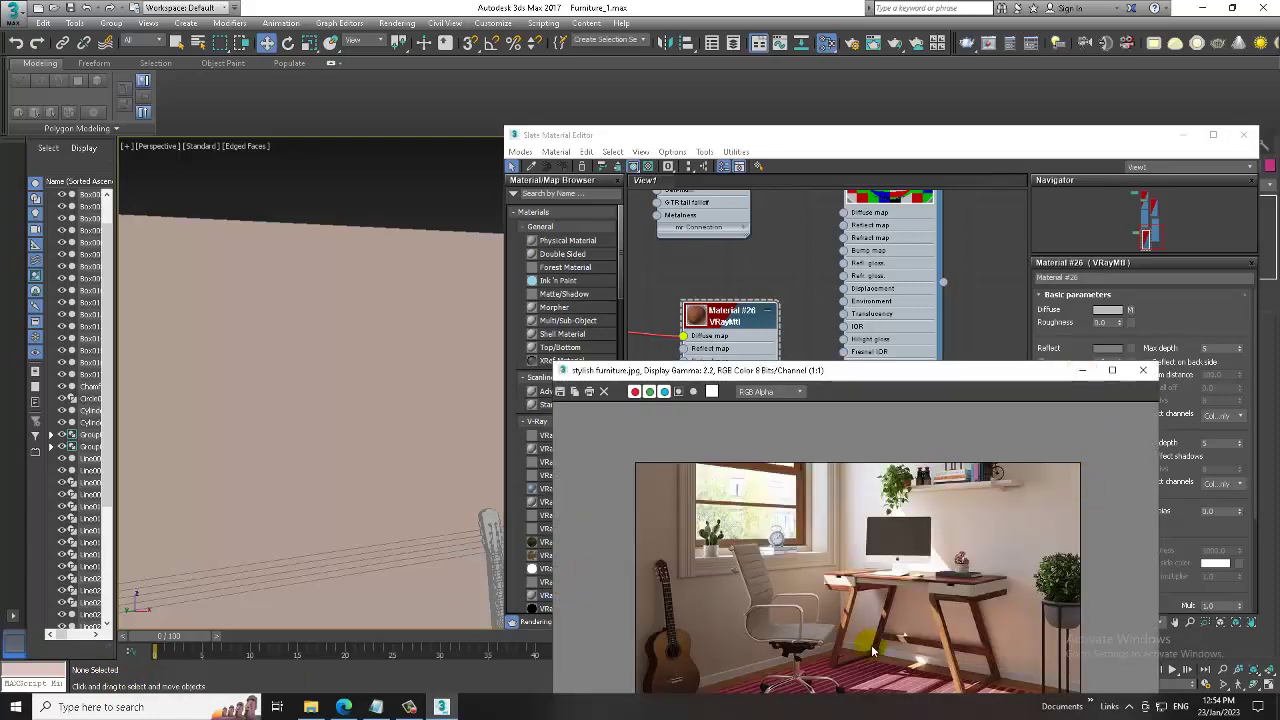
scroll(953, 612, "up", 1)
scroll(946, 614, "down", 1)
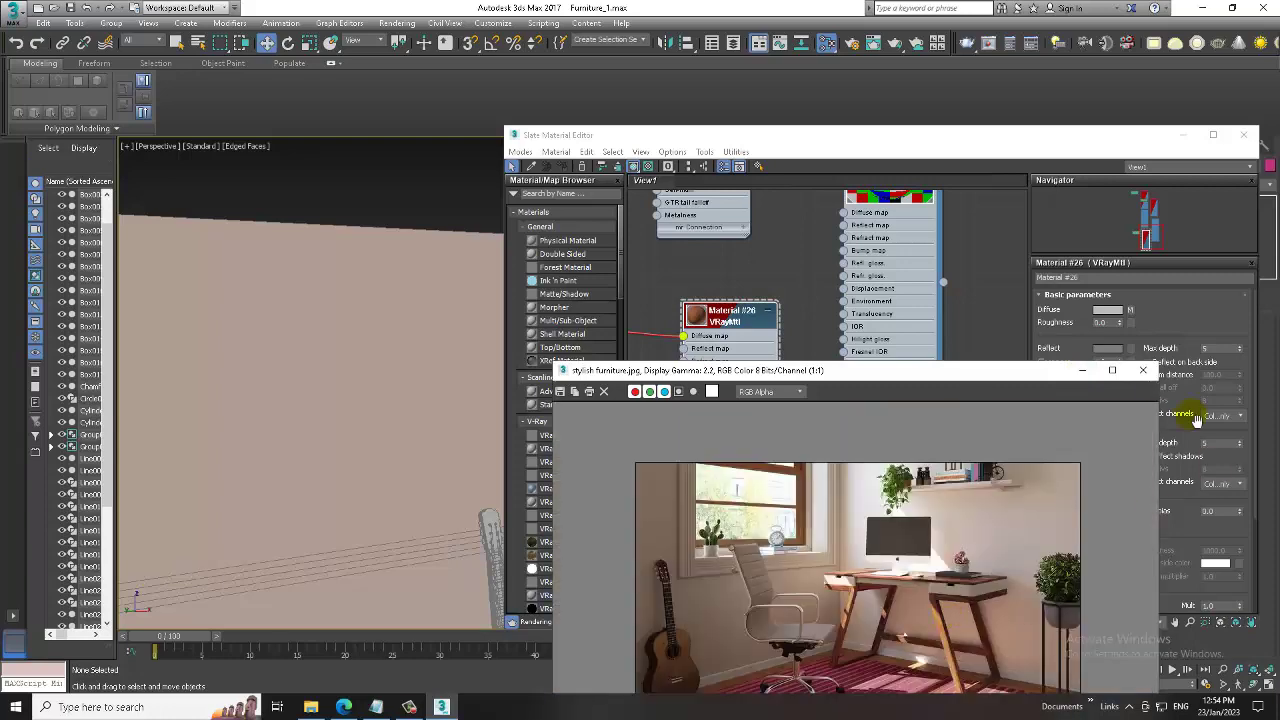
left_click(1080, 370)
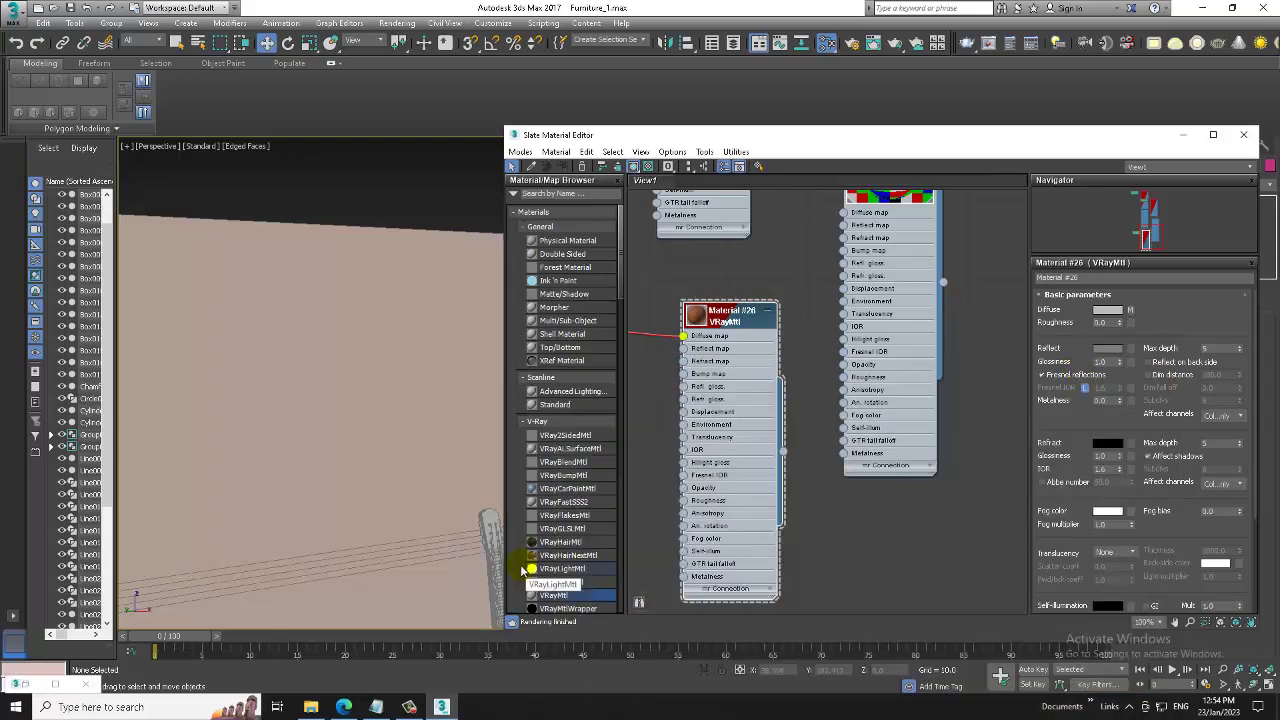
left_click(409, 707)
left_click(1252, 606)
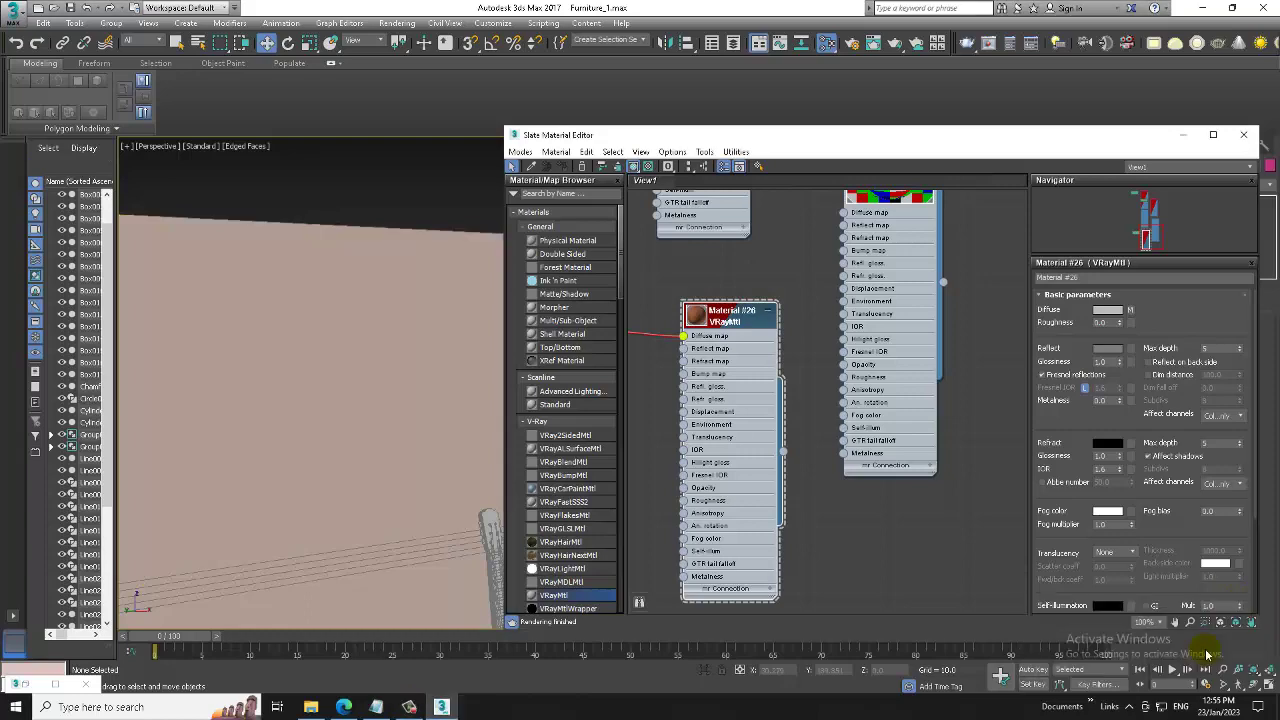
left_click_drag(1006, 138, 368, 166)
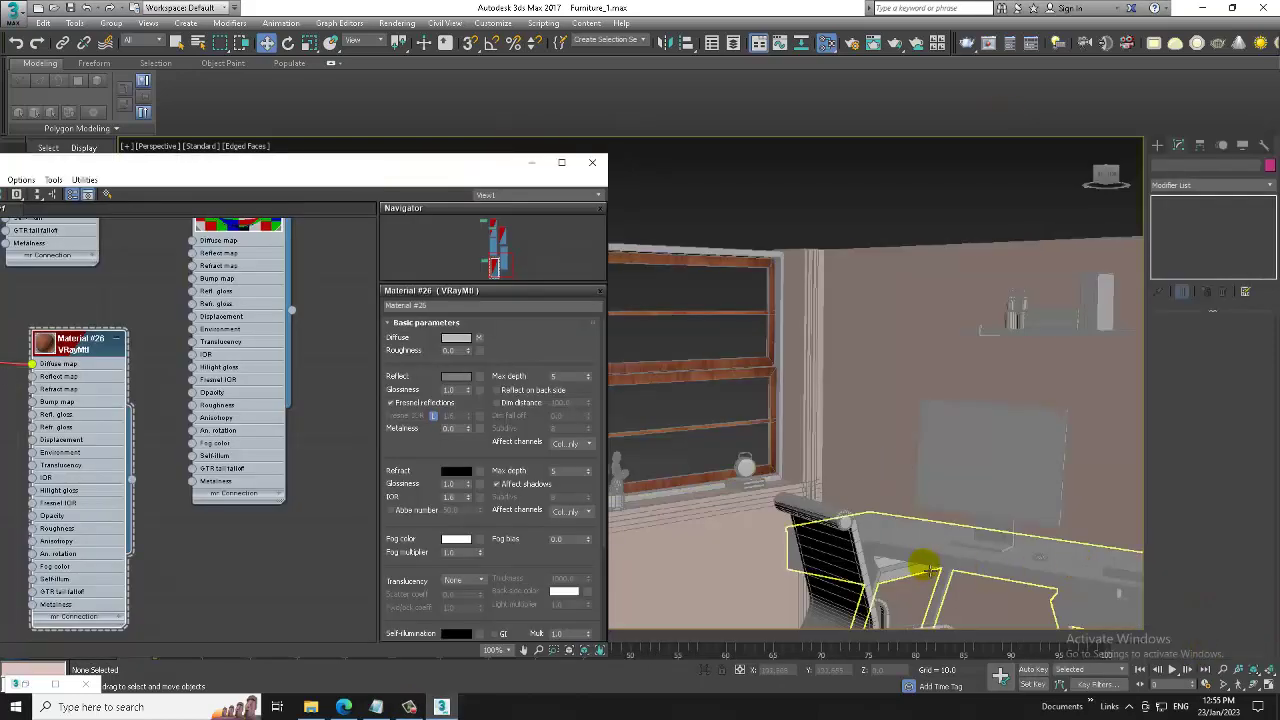
- Select the desk and create a VRayMtl with pexels-fwstudio-172276.jpg as its diffuse map
left_click(926, 548)
key("z")
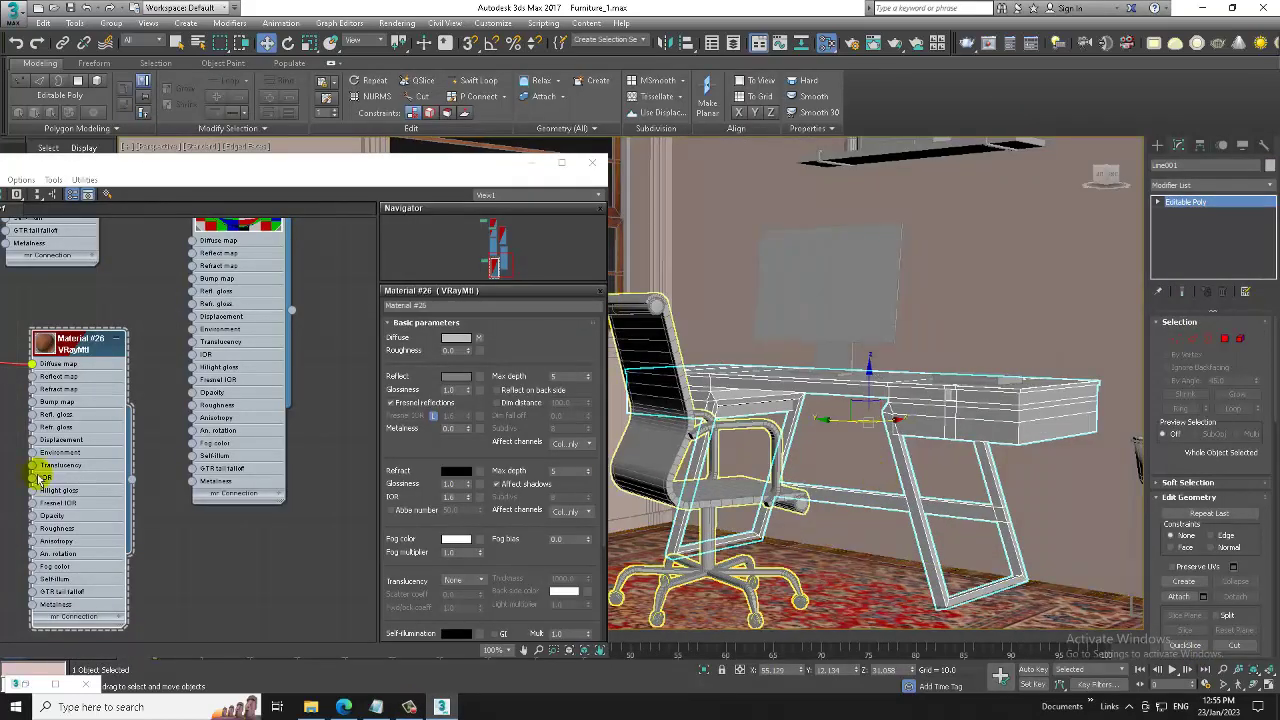
left_click_drag(177, 163, 601, 128)
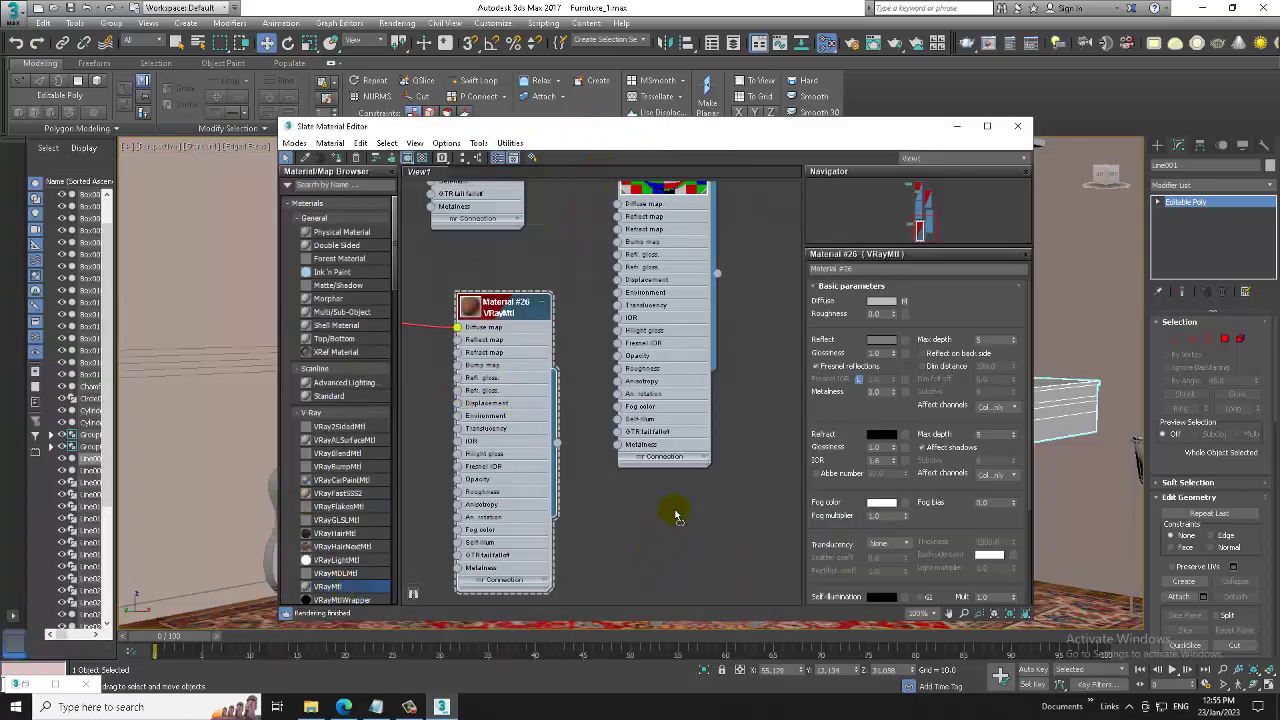
left_click_drag(675, 517, 675, 517)
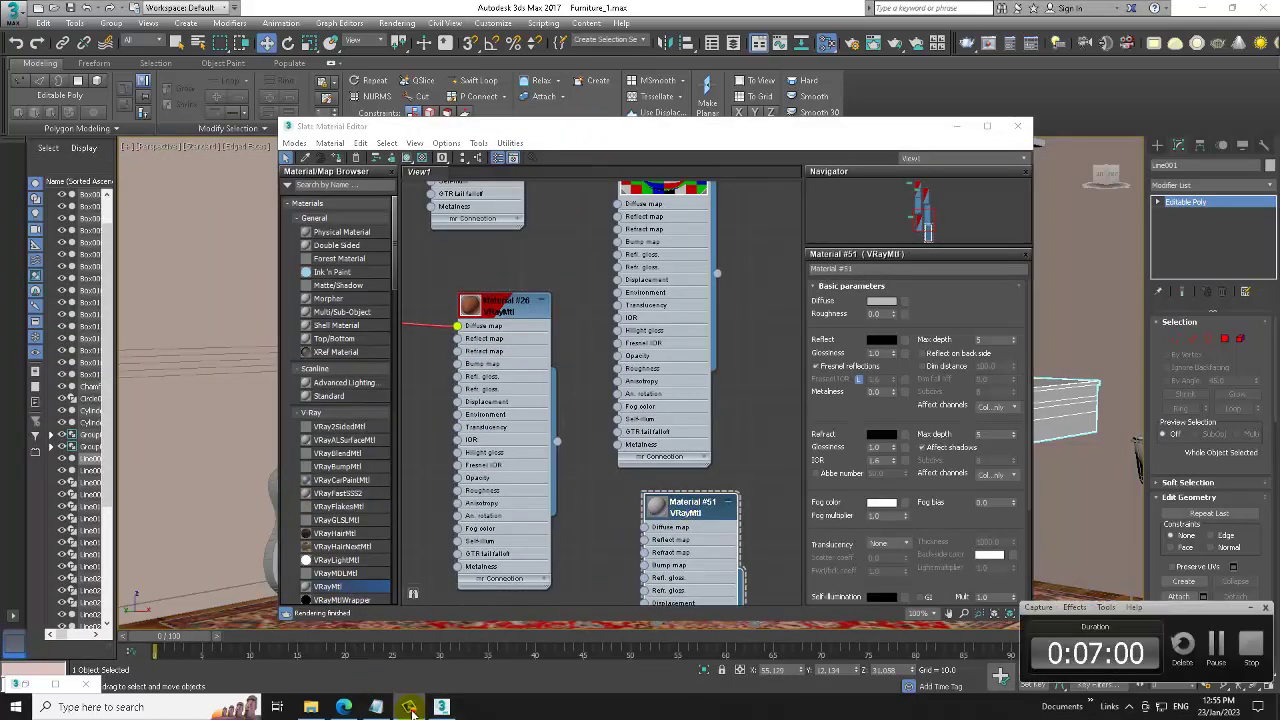
left_click(907, 304)
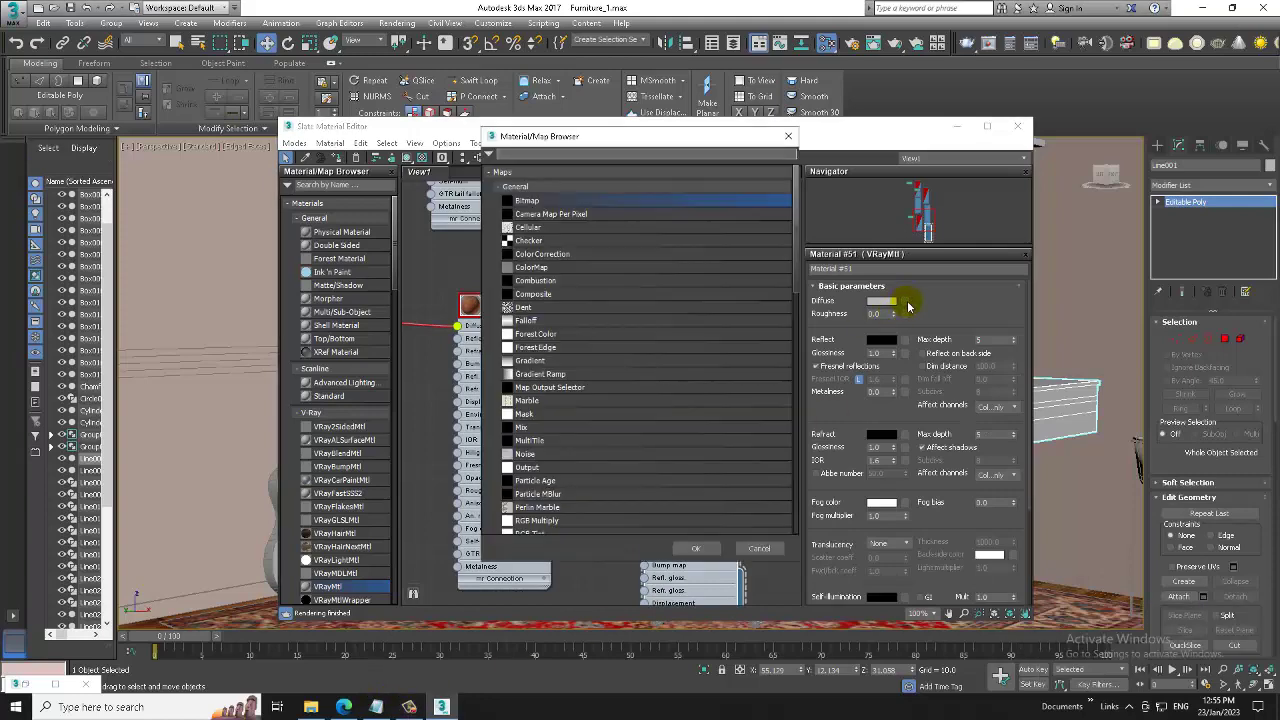
double_click(575, 201)
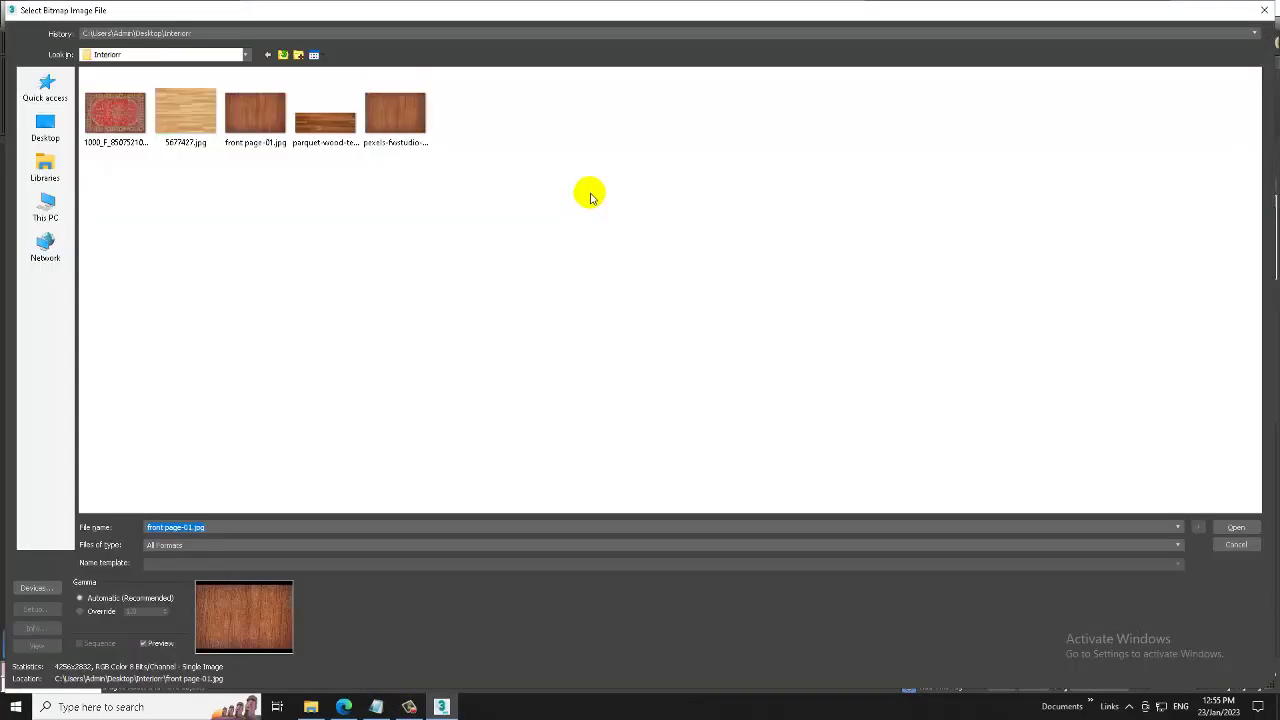
left_click(401, 120)
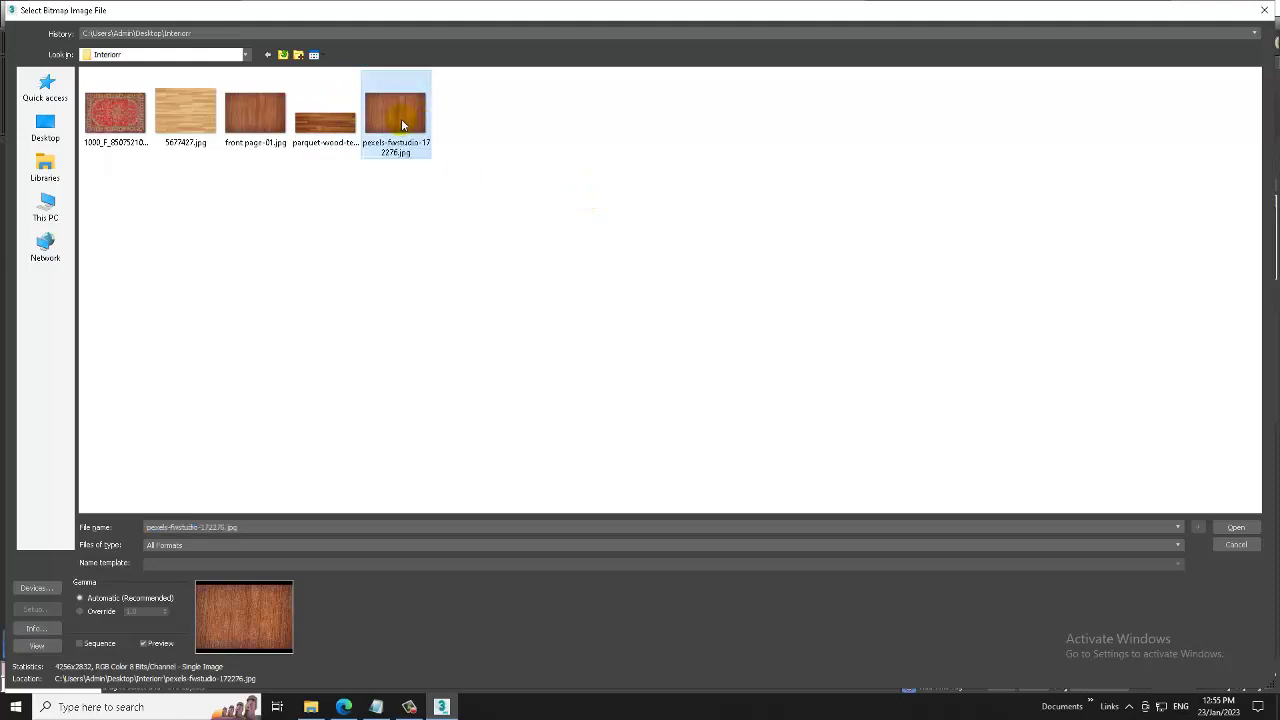
double_click(401, 120)
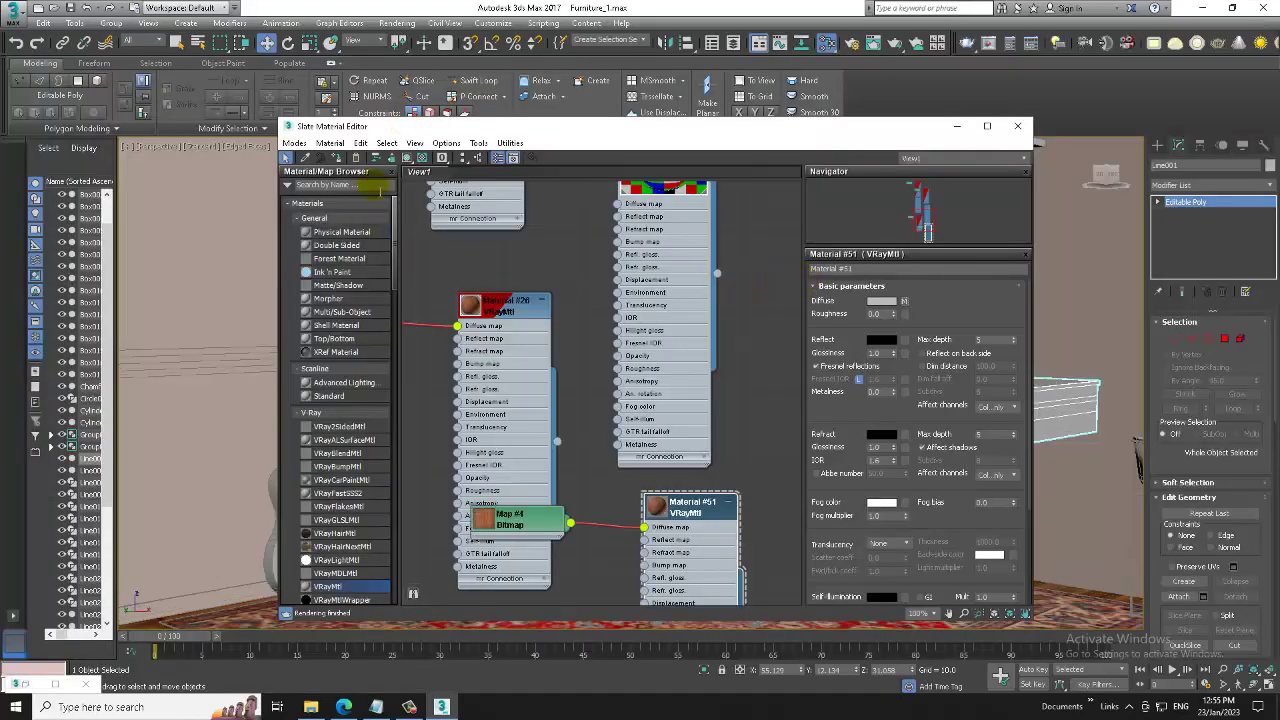
left_click(1017, 126)
- Add a UVW Map modifier with Box projection to the desk and inspect the wood grain
scroll(990, 300, "up", 3)
scroll(944, 340, "up", 3)
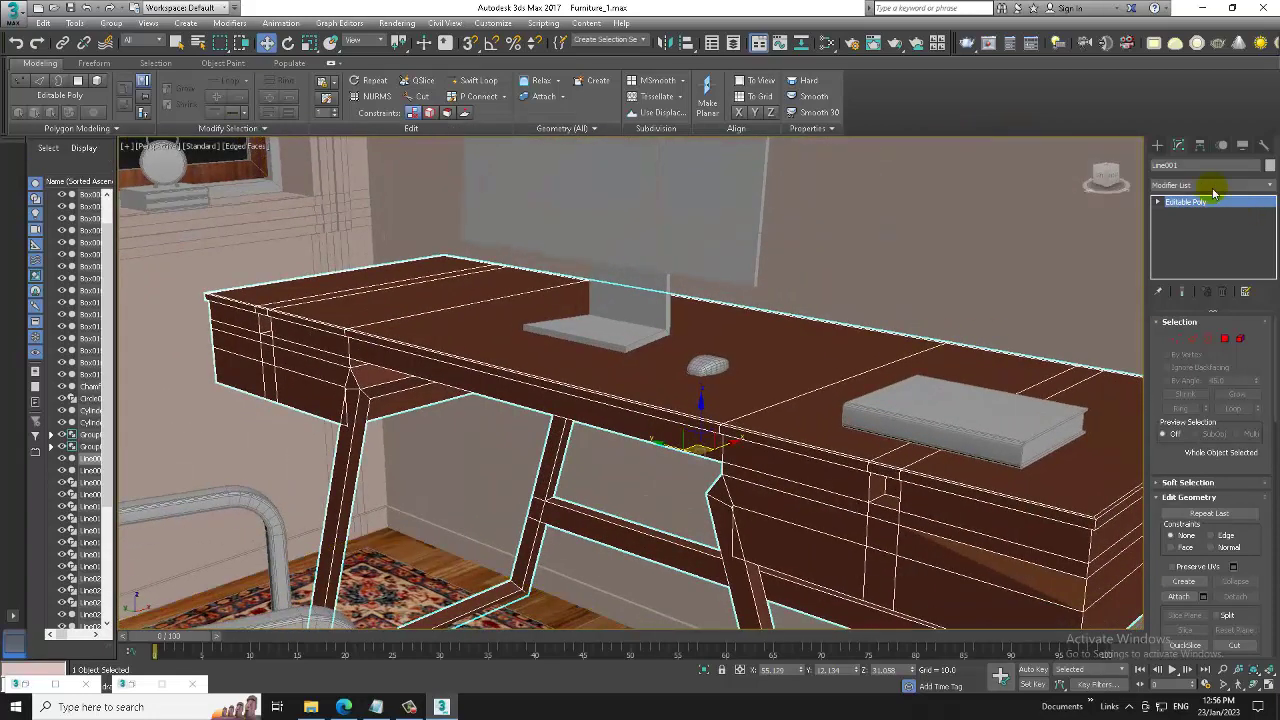
left_click(1213, 186)
scroll(1218, 296, "down", 10)
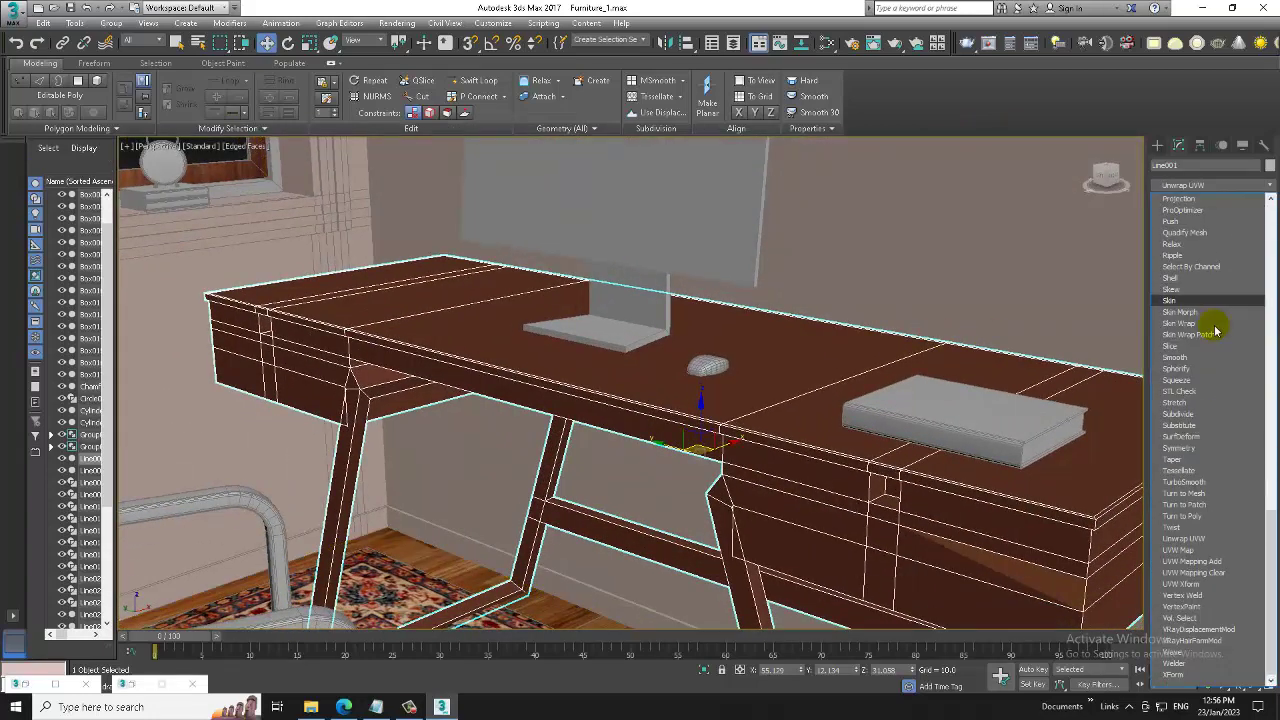
left_click(1229, 545)
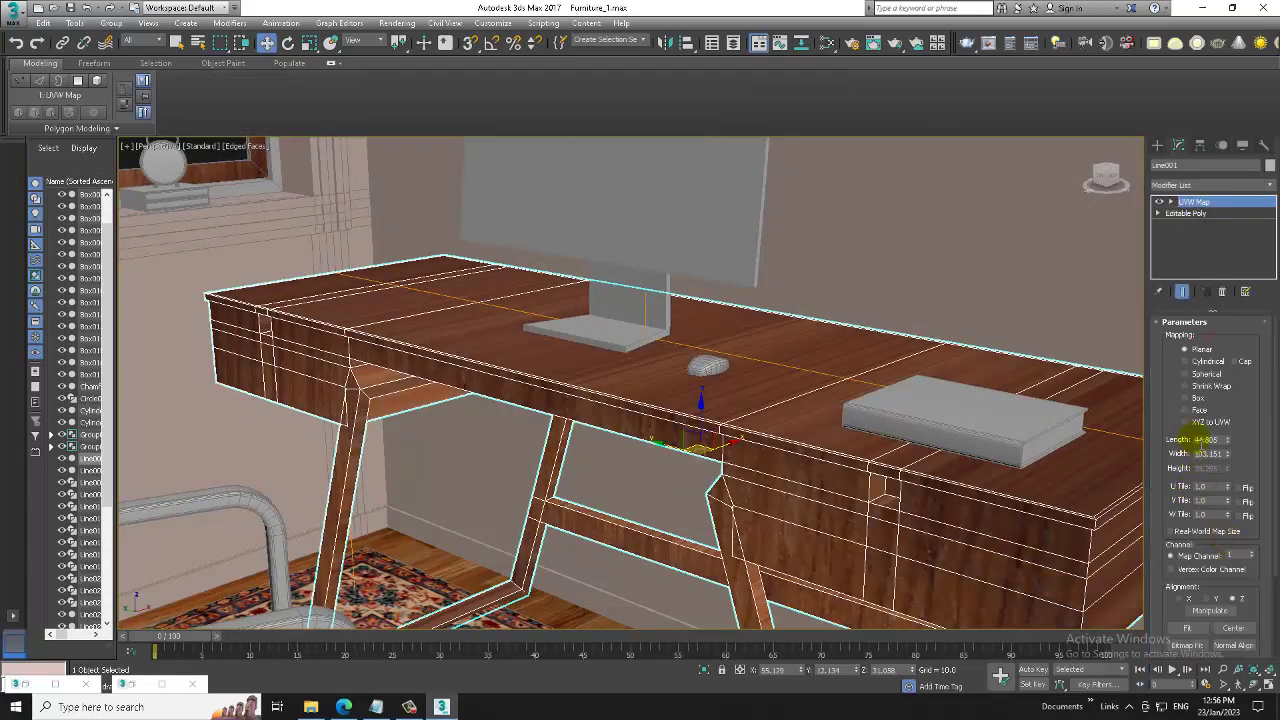
left_click(1197, 399)
scroll(915, 480, "up", 5)
scroll(905, 470, "down", 8)
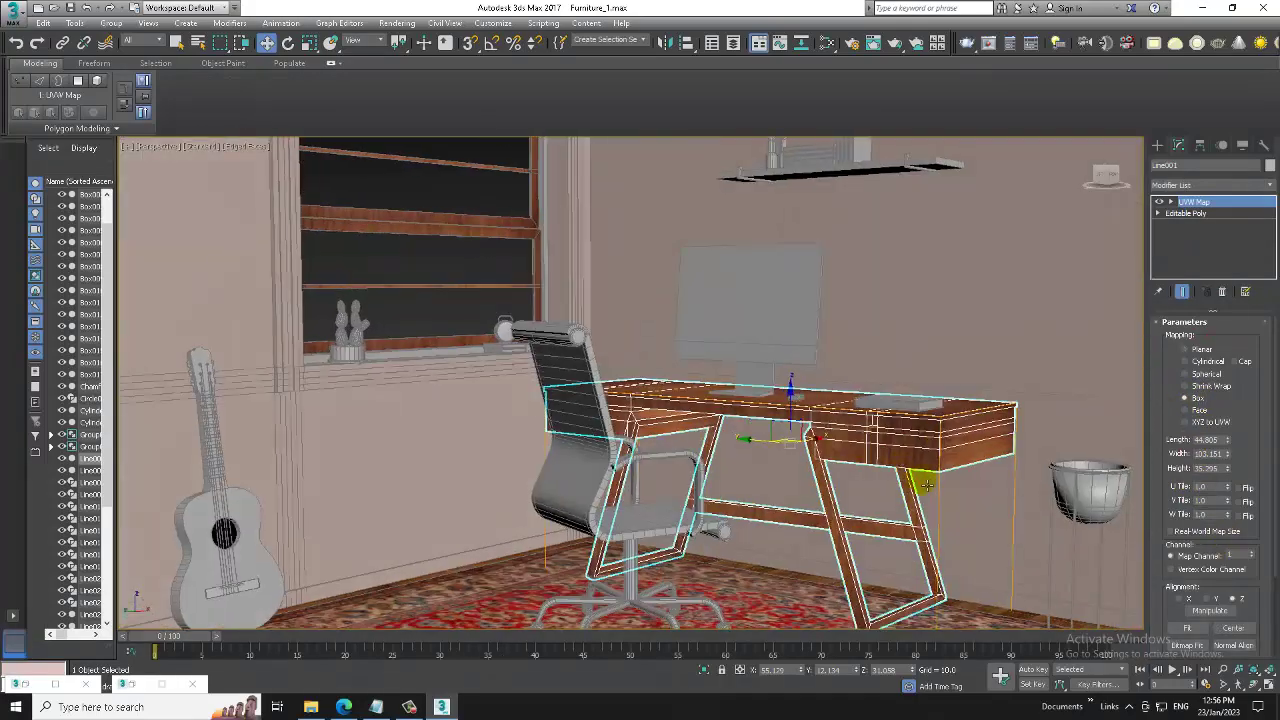
scroll(915, 475, "down", 4)
scroll(900, 445, "up", 3)
scroll(905, 448, "up", 1)
scroll(920, 450, "up", 3)
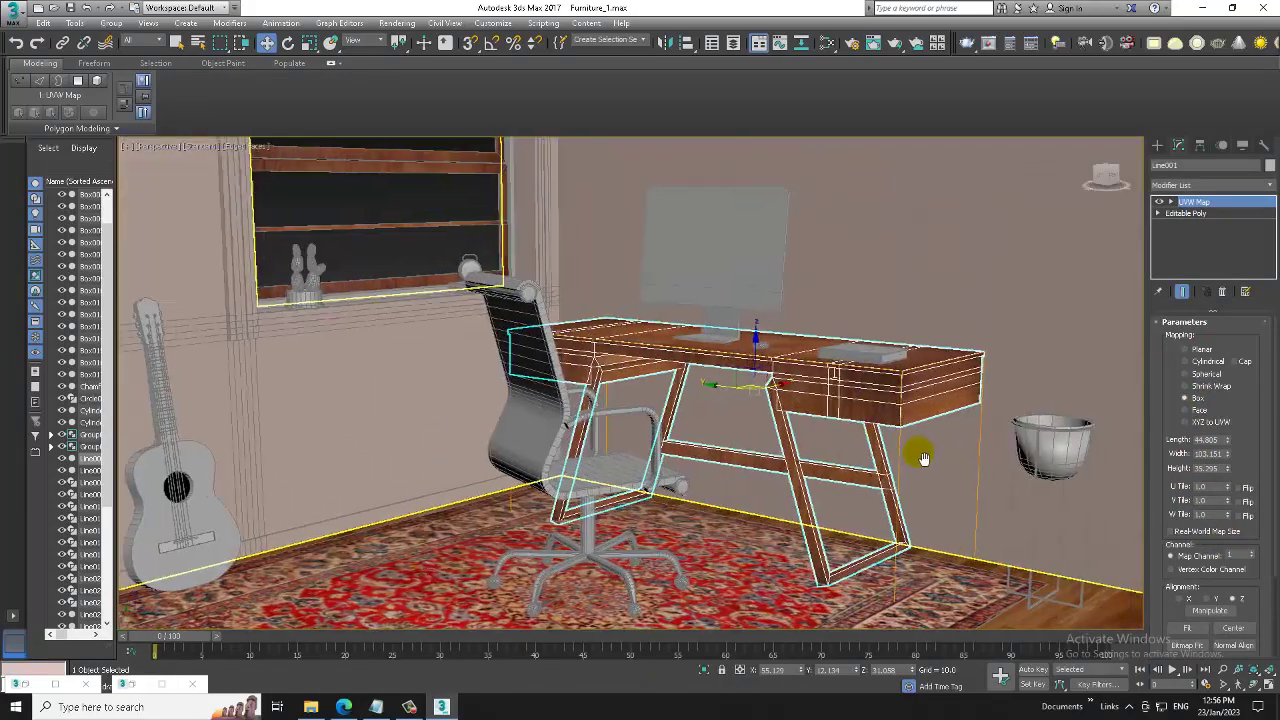
scroll(918, 458, "up", 2)
scroll(900, 440, "down", 4)
scroll(840, 402, "up", 1)
- Set Material #51's Reflect colour to dark grey with value 29
key("m")
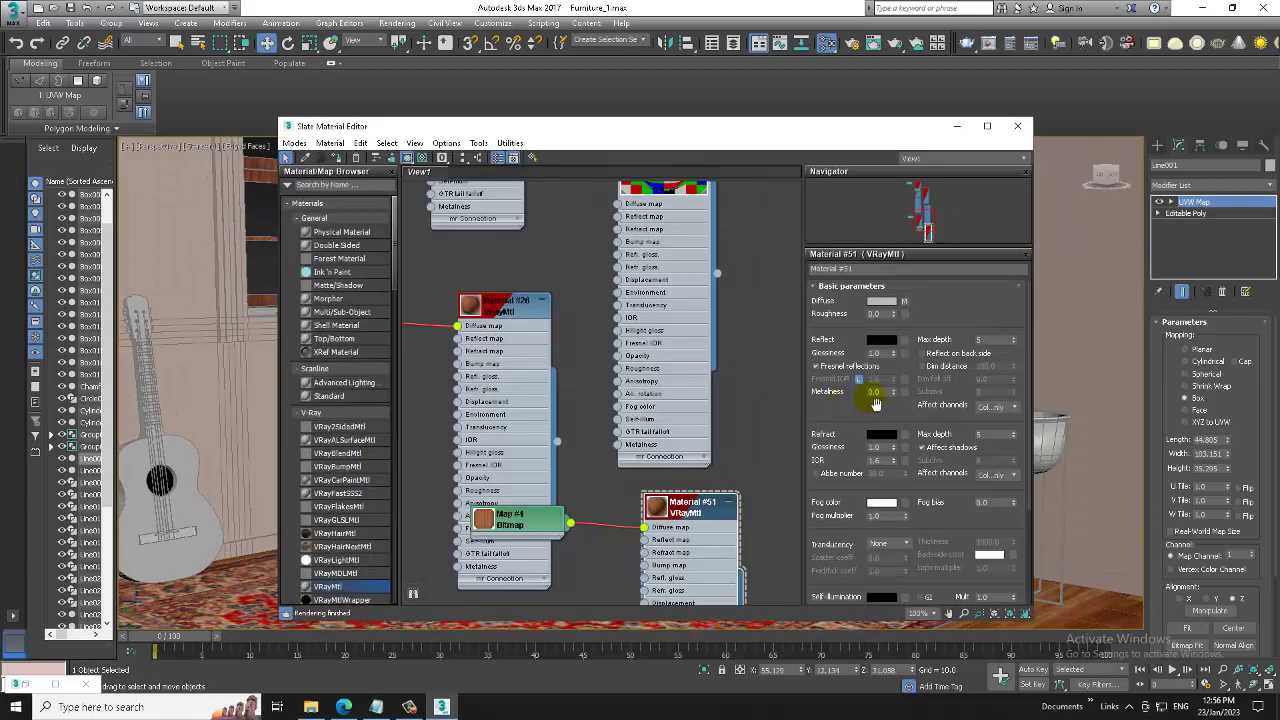
left_click(881, 341)
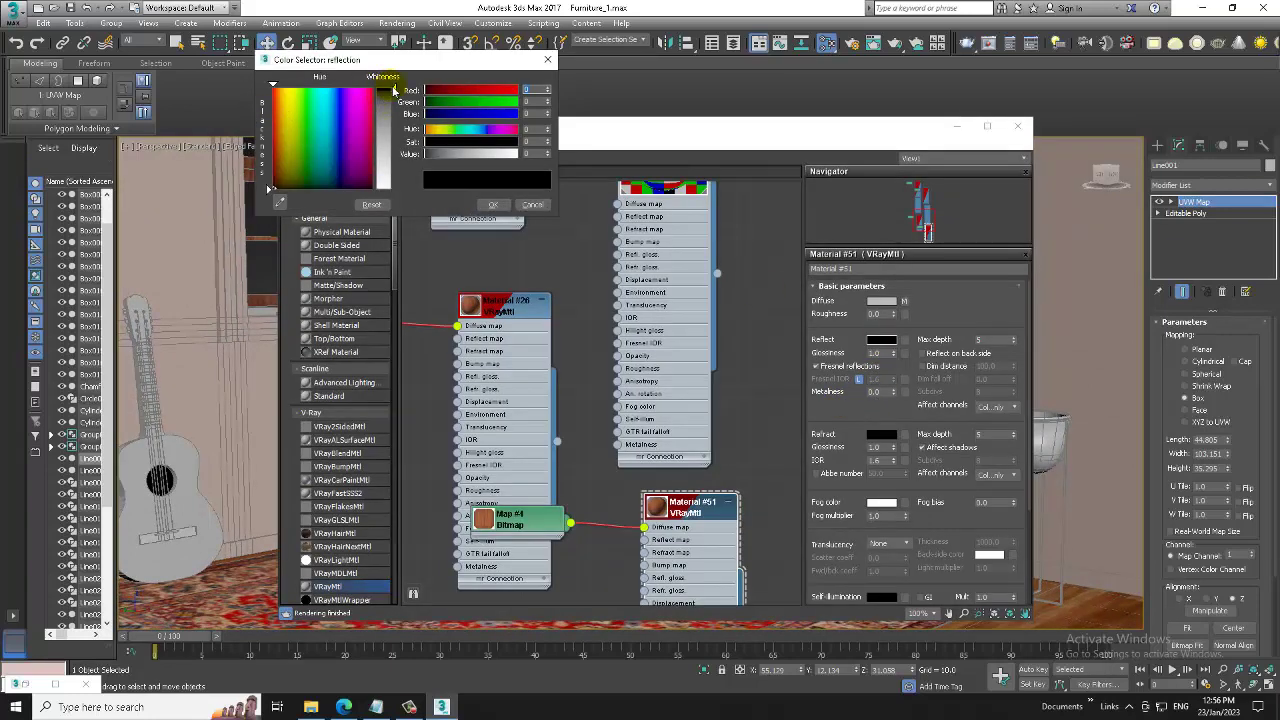
left_click_drag(393, 90, 394, 101)
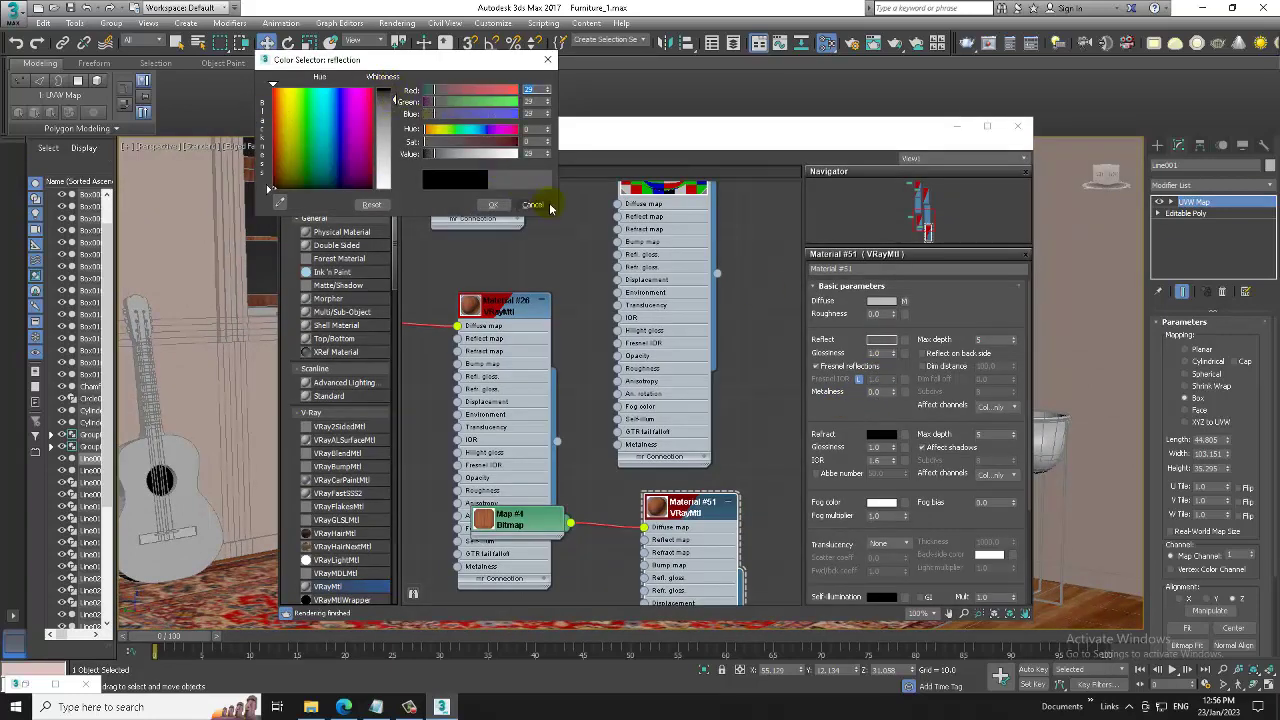
left_click(500, 205)
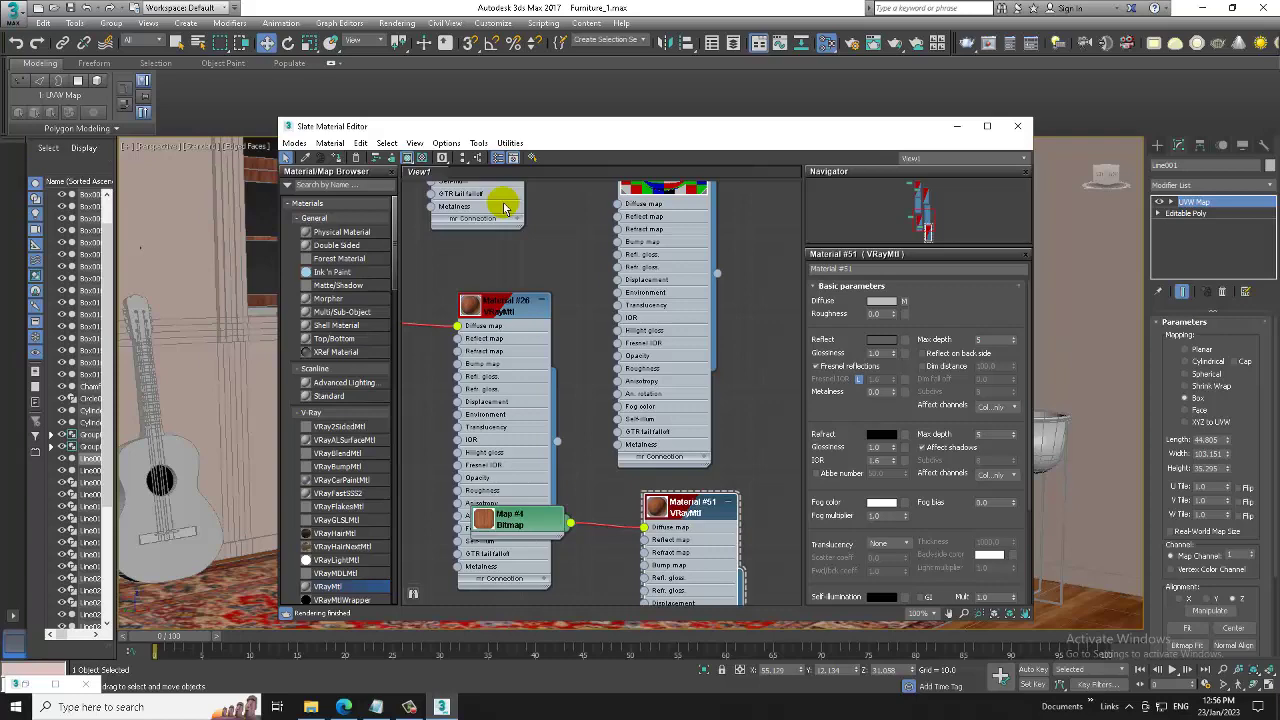
- Minimize the material editor, then bring it back and shift it left to reveal the desk
left_click(956, 126)
scroll(882, 418, "down", 3)
scroll(900, 399, "up", 6)
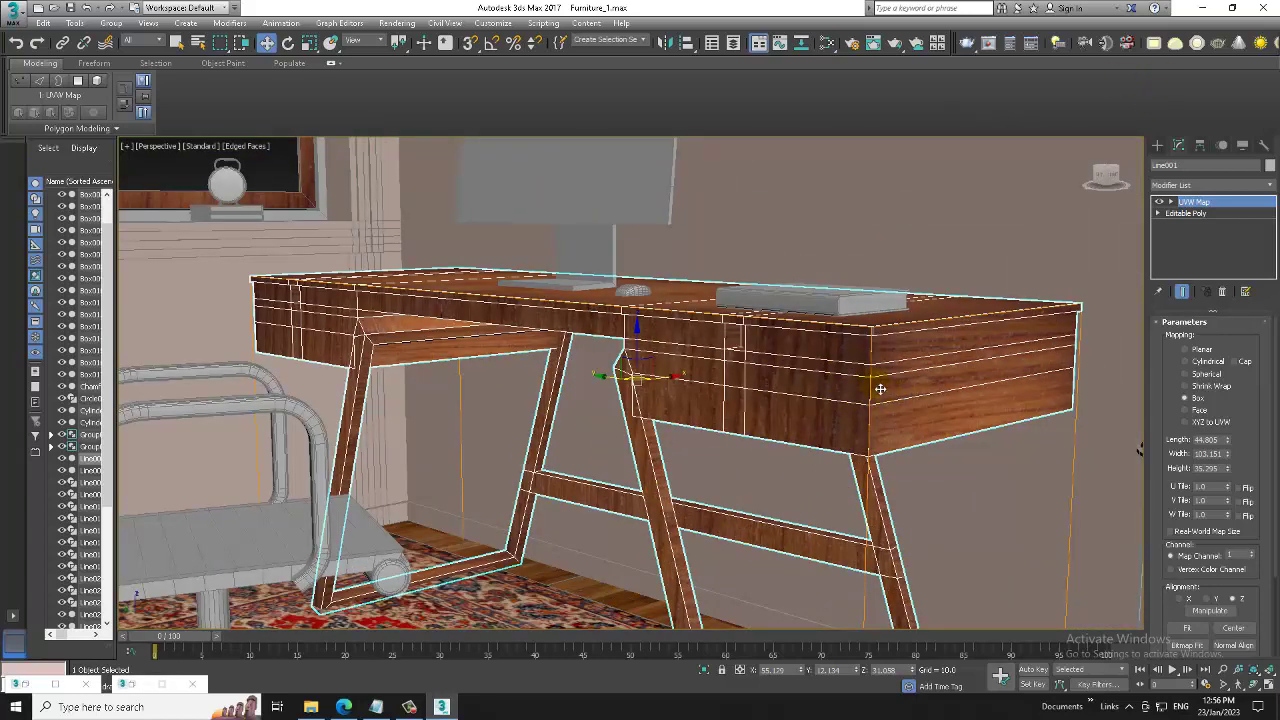
key("m")
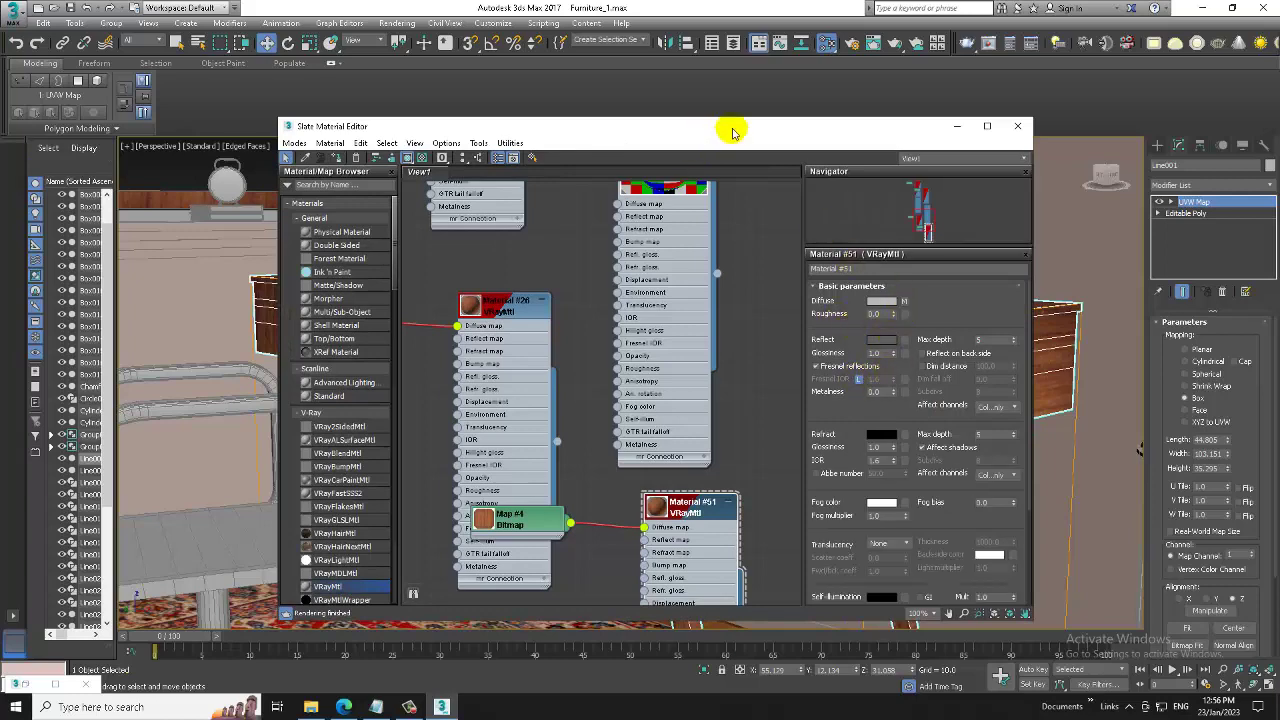
left_click_drag(729, 129, 433, 133)
- Set the wood bitmap's U/V tiling to 3 and 3, then change it to 2 and 2
left_click(606, 304)
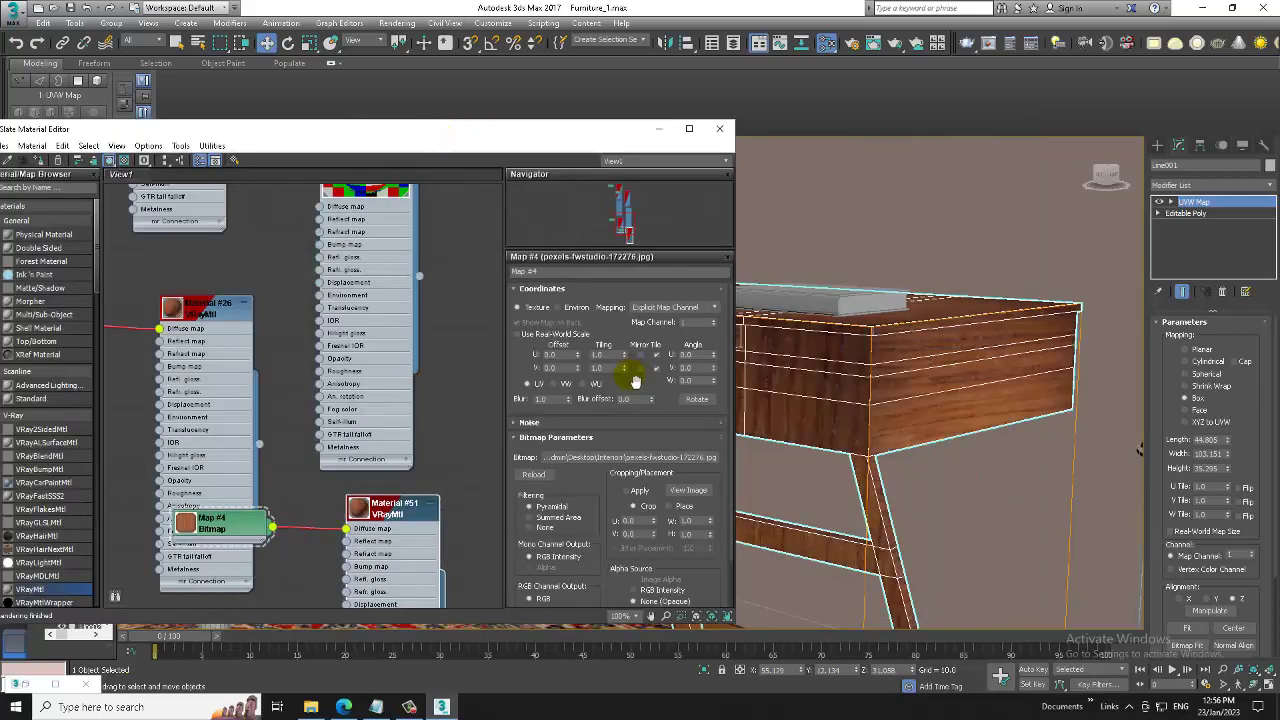
type("3")
key("Tab")
type("3")
key("Return")
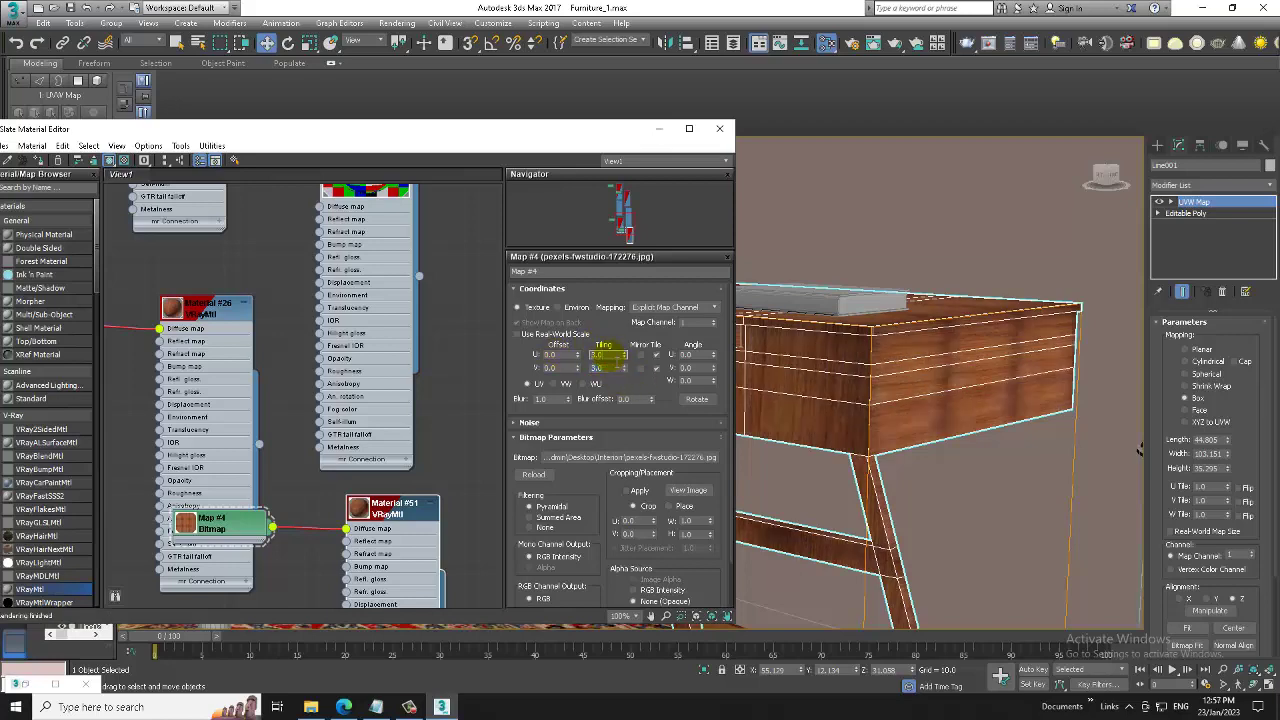
type("2")
key("Tab")
type("2")
key("Return")
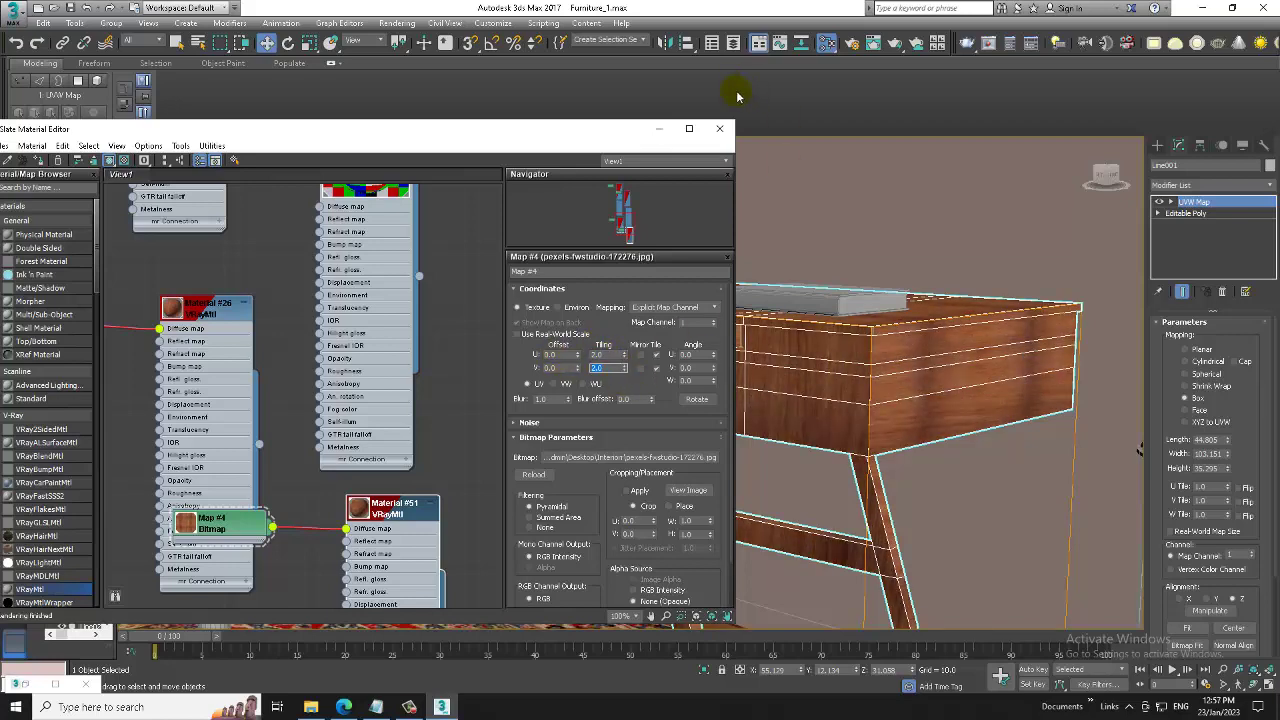
- Hide the material editor and zoom out and orbit the Perspective view to frame the room
left_click(658, 128)
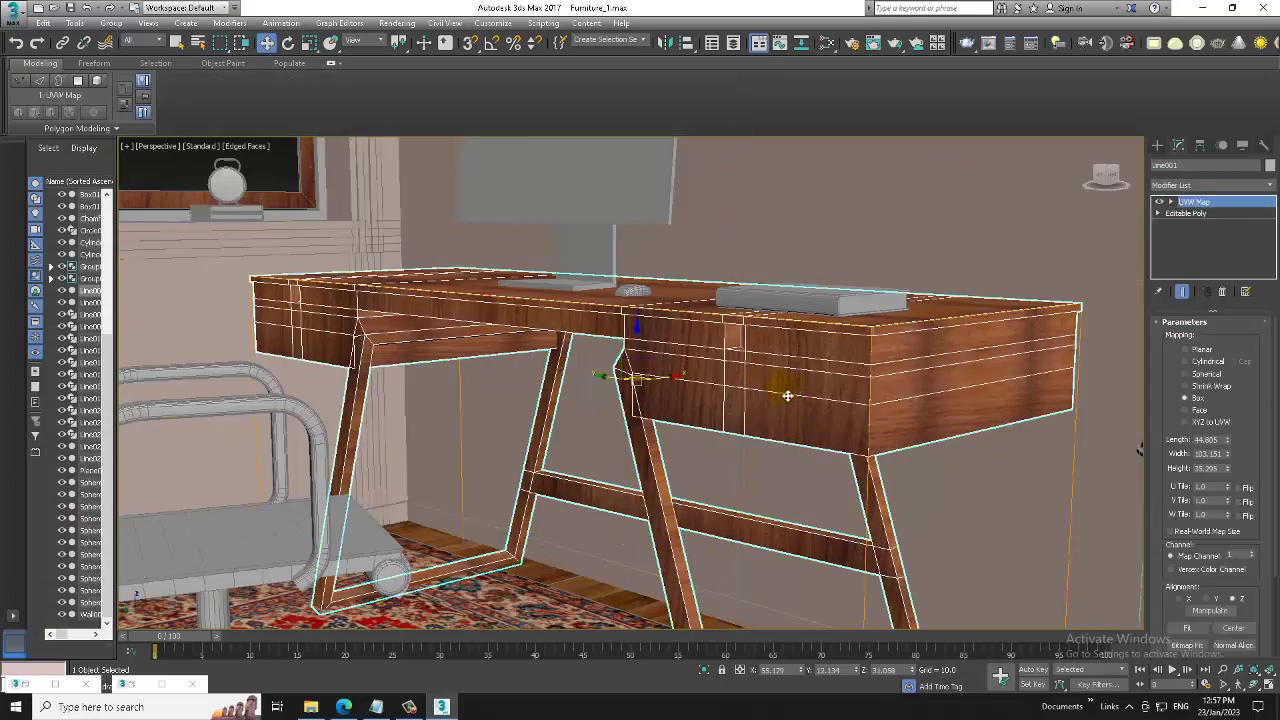
scroll(787, 396, "down", 5)
mouse_move(787, 396)
middle_mouse_down("alt")
mouse_move(905, 395)
mouse_move(863, 410)
mouse_move(857, 463)
mouse_move(829, 371)
middle_mouse_up("alt")
scroll(893, 388, "down", 5)
scroll(865, 385, "up", 5)
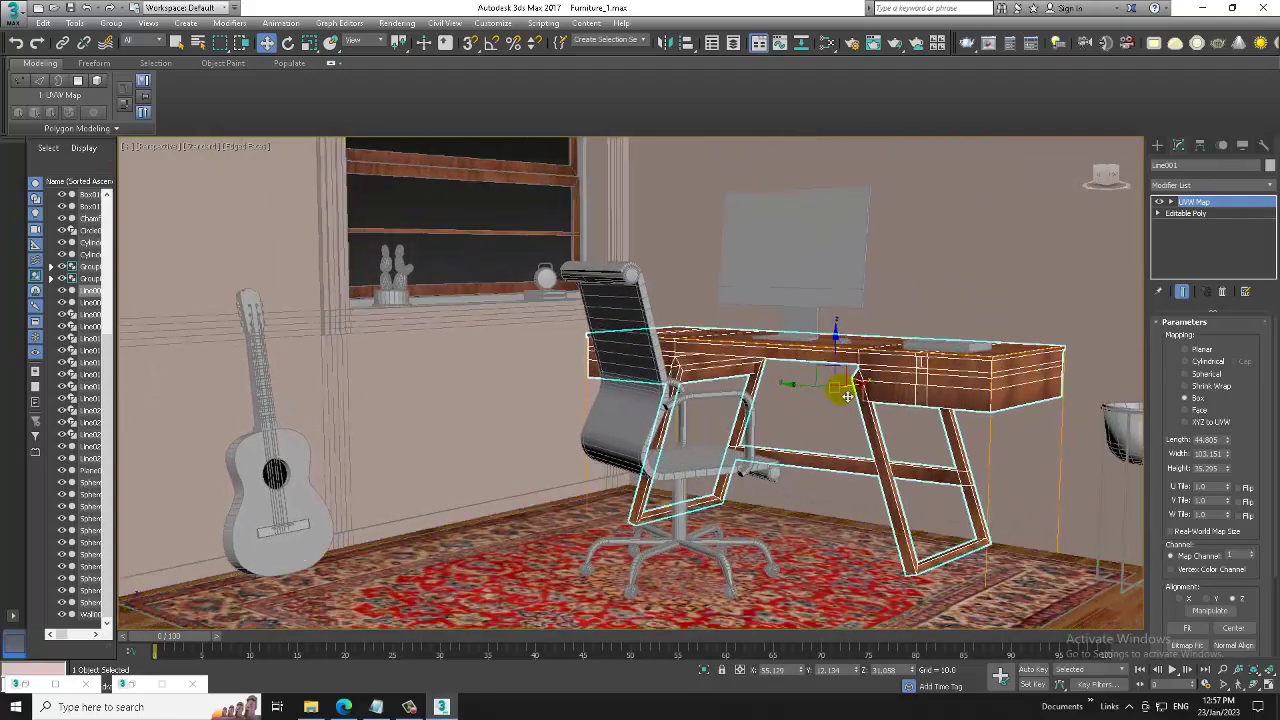
- Select the office chair and ungroup it with Group > Ungroup
left_click(672, 455)
left_click(111, 22)
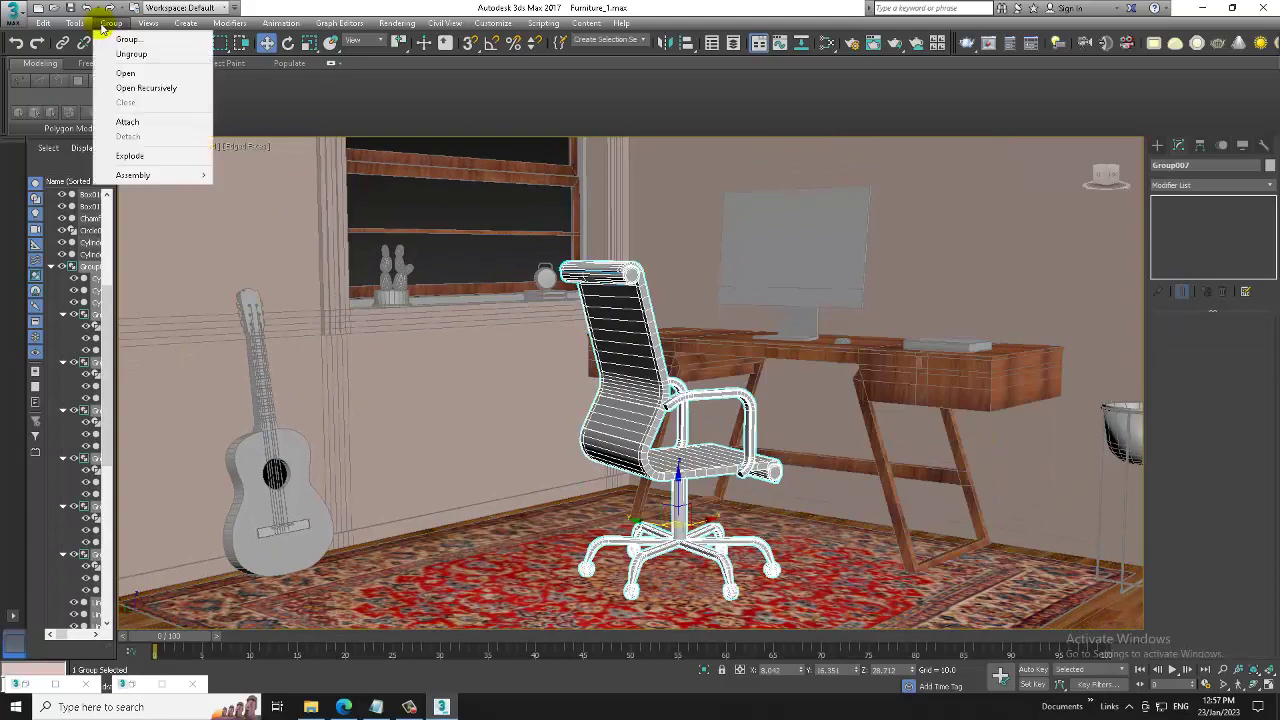
left_click(140, 51)
left_click(449, 409)
scroll(675, 540, "up", 5)
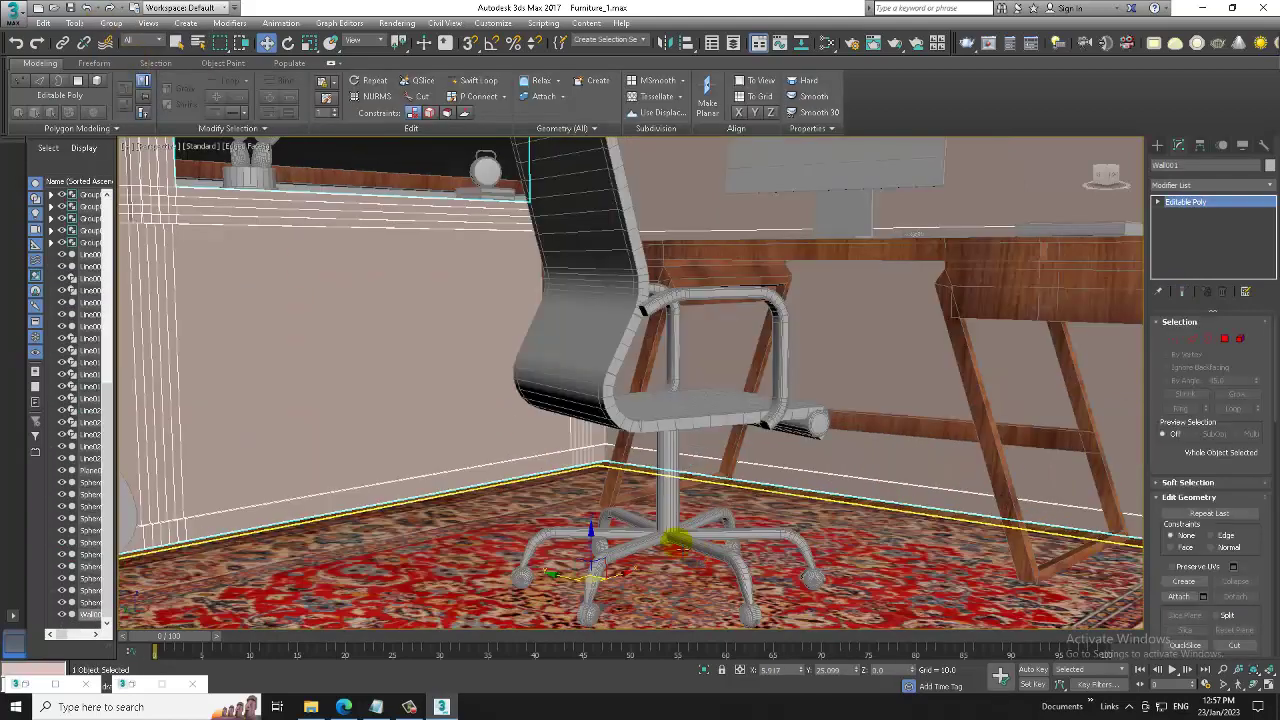
- Select the chair's central column together with its base legs
left_click(667, 457)
scroll(669, 420, "up", 3)
left_click(723, 561, "ctrl")
scroll(723, 561, "down", 3)
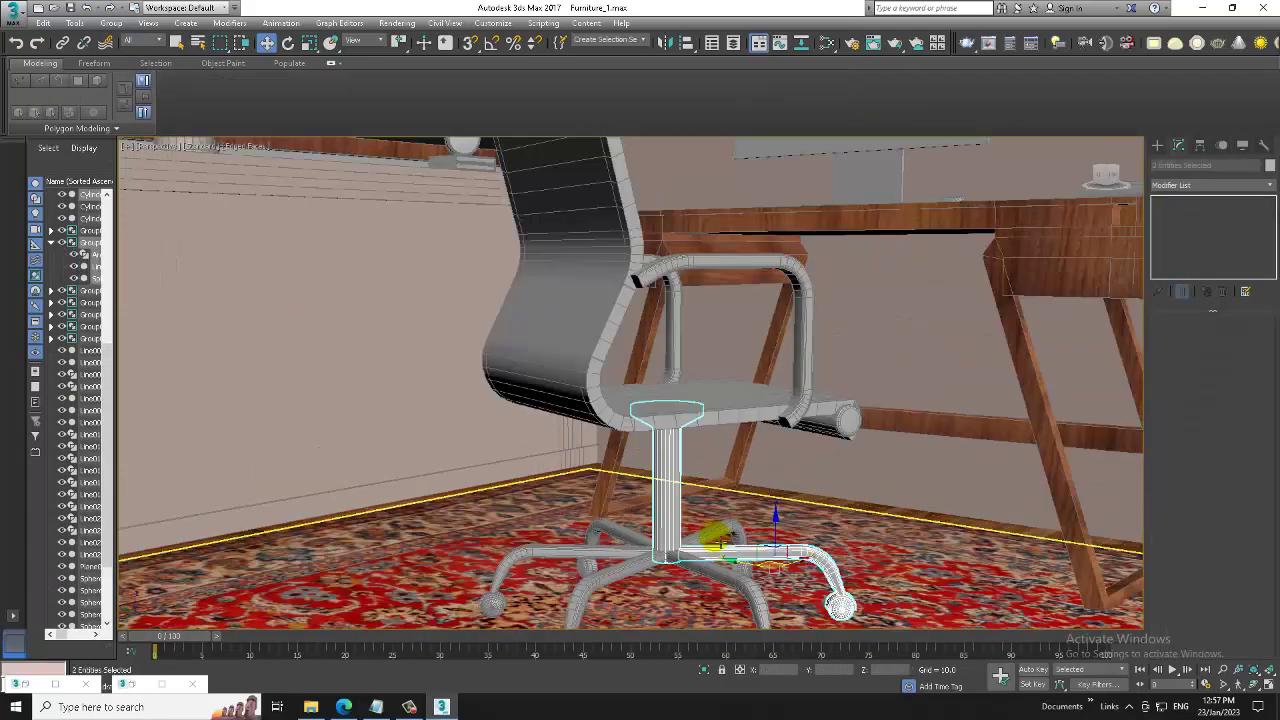
middle_click_drag(703, 528, 697, 457, "alt")
left_click(693, 485, "ctrl")
left_click(598, 492, "ctrl")
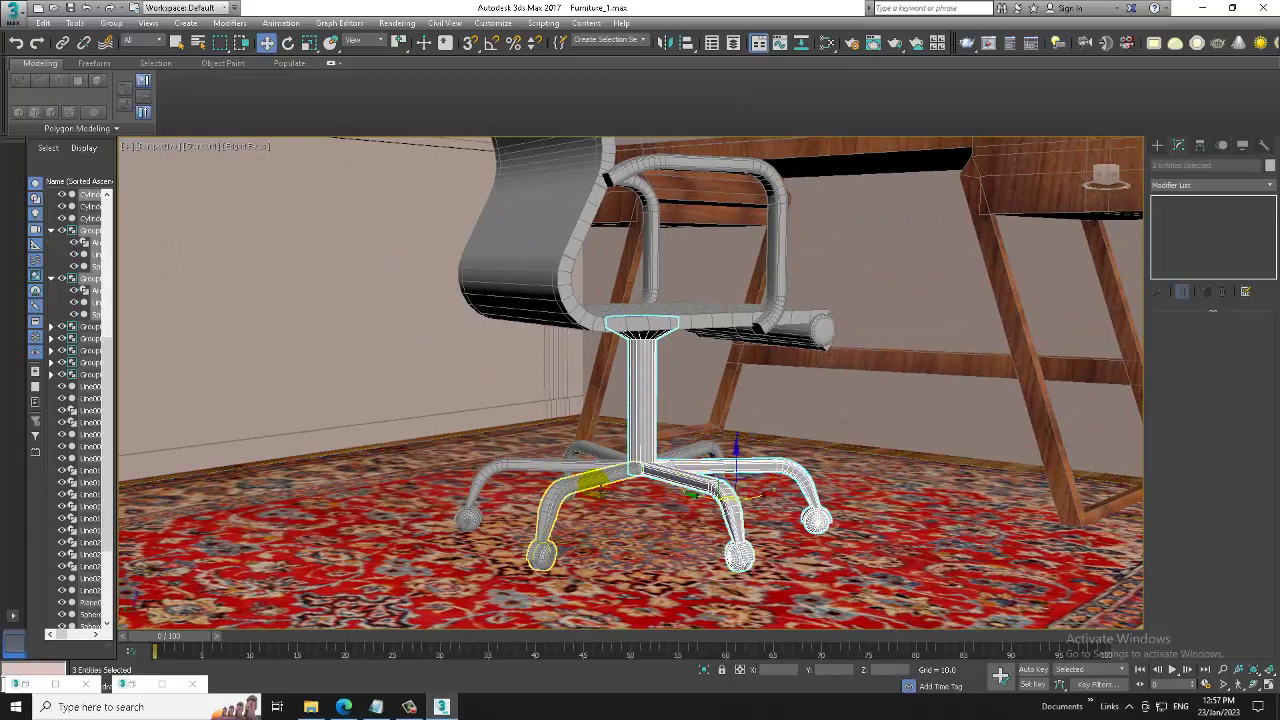
left_click(571, 472, "ctrl")
left_click(592, 452, "ctrl")
left_click(690, 452, "ctrl")
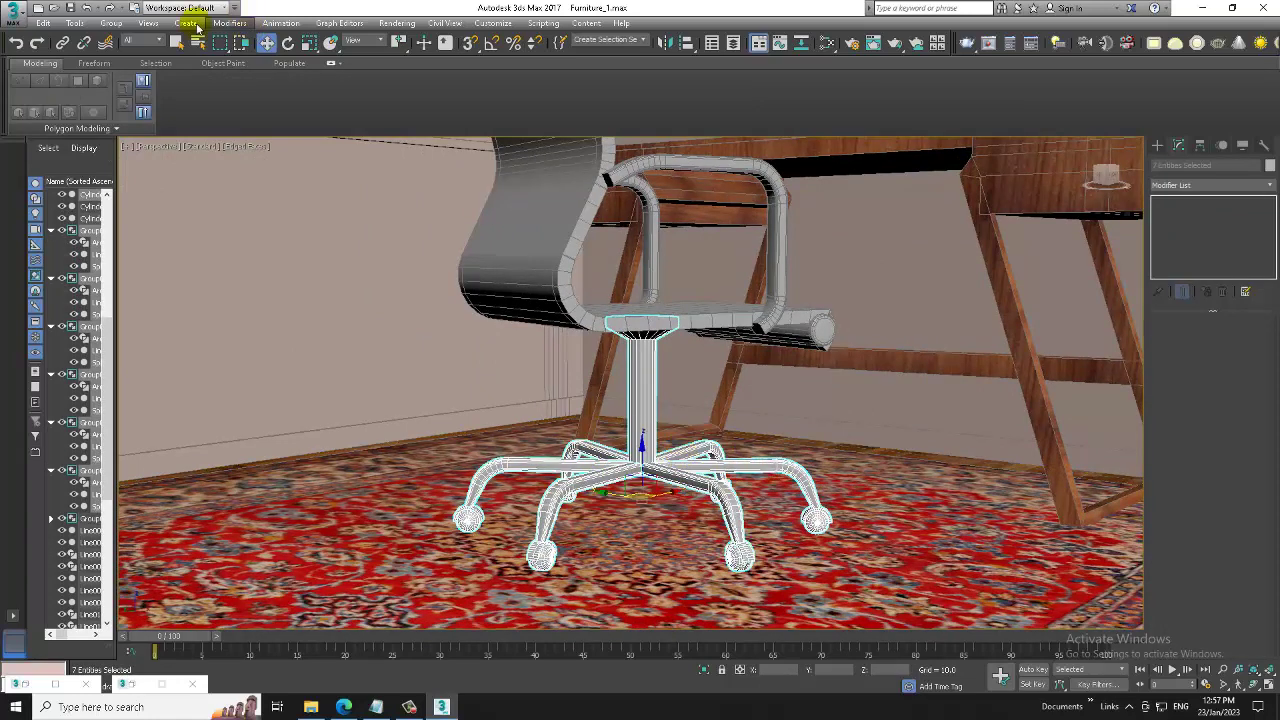
- Ungroup the remaining chair sub-groups and reselect the base legs around the hub
left_click(111, 22)
left_click(118, 52)
left_click(758, 527)
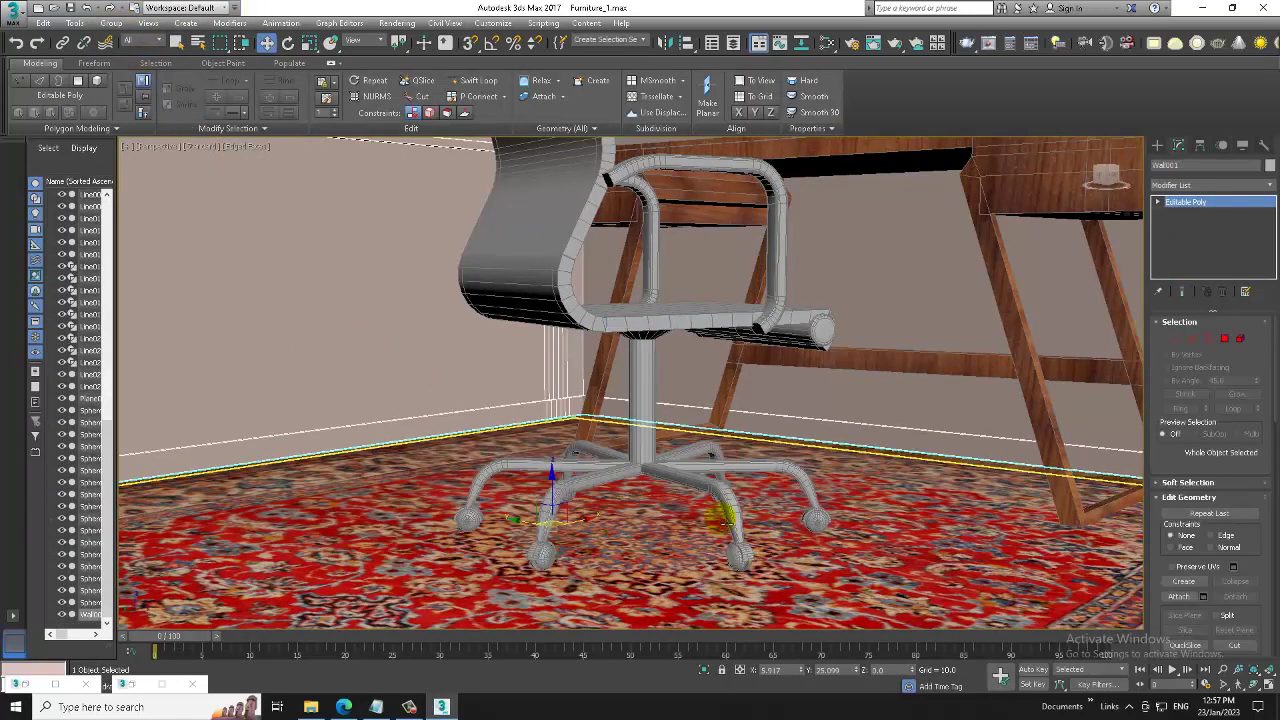
left_click(700, 470)
left_click(705, 465, "ctrl")
left_click(688, 455, "ctrl")
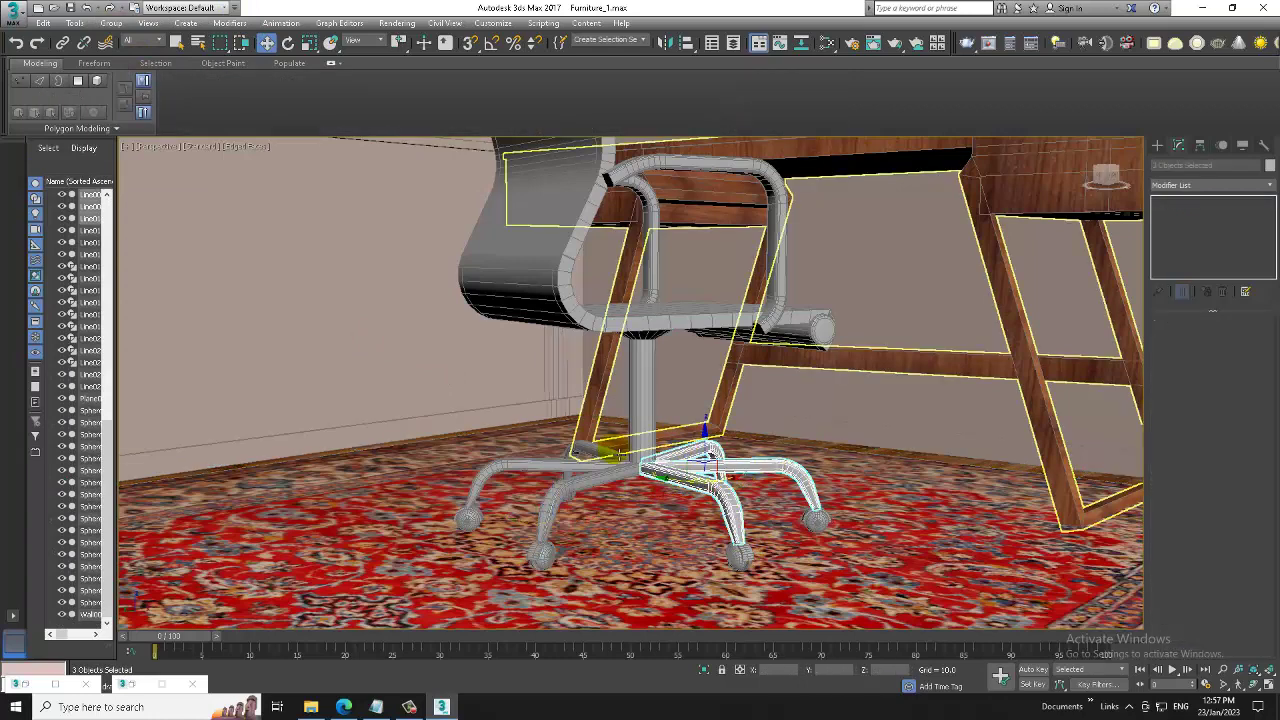
left_click(615, 460, "ctrl")
left_click(585, 488, "ctrl")
- Finish selecting the base legs, add a new VRayMtl node and rename it Chromee
left_click(588, 490, "ctrl")
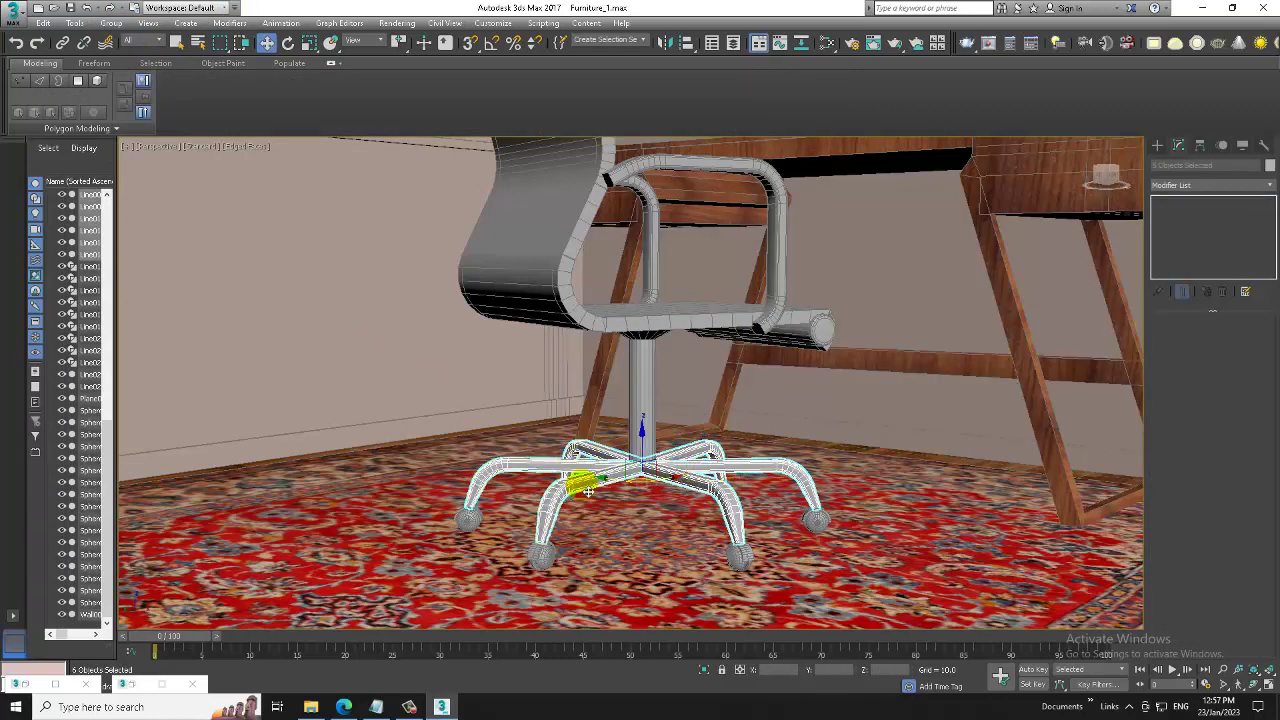
key("m")
middle_click_drag(320, 537, 309, 243)
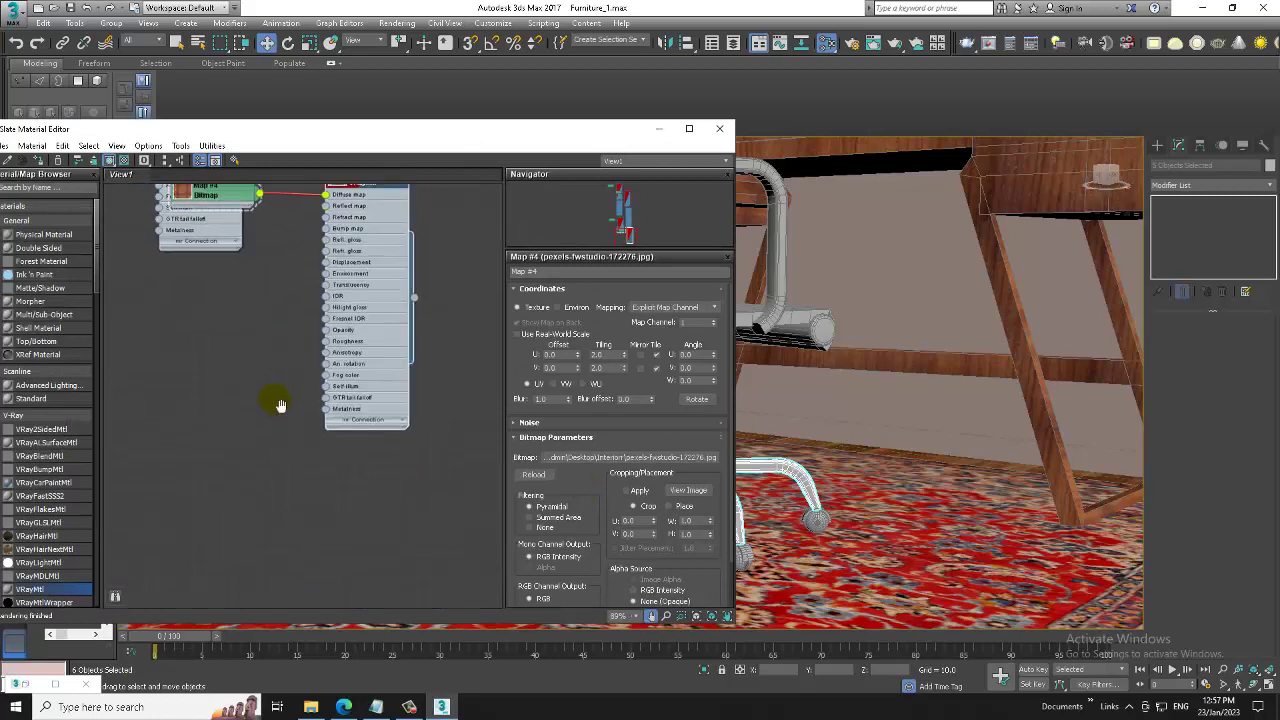
left_click_drag(185, 415, 218, 386)
double_click(205, 376)
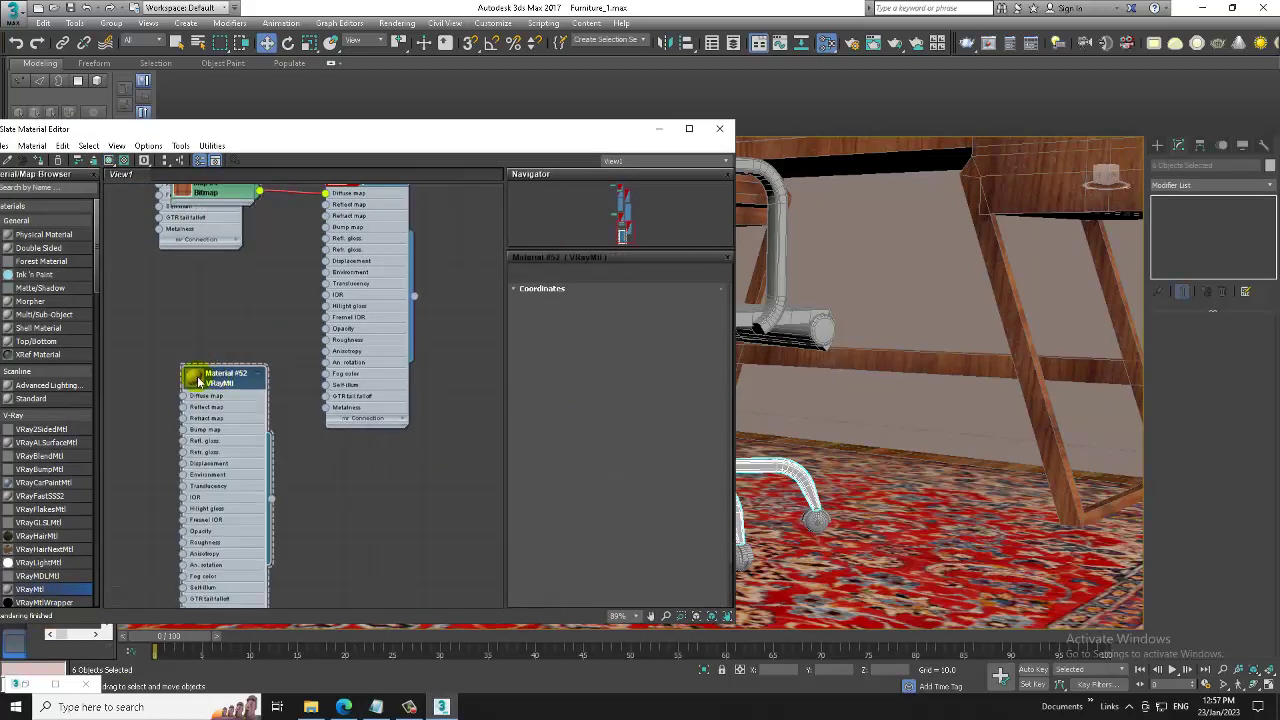
left_click(587, 272)
type("Chromee")
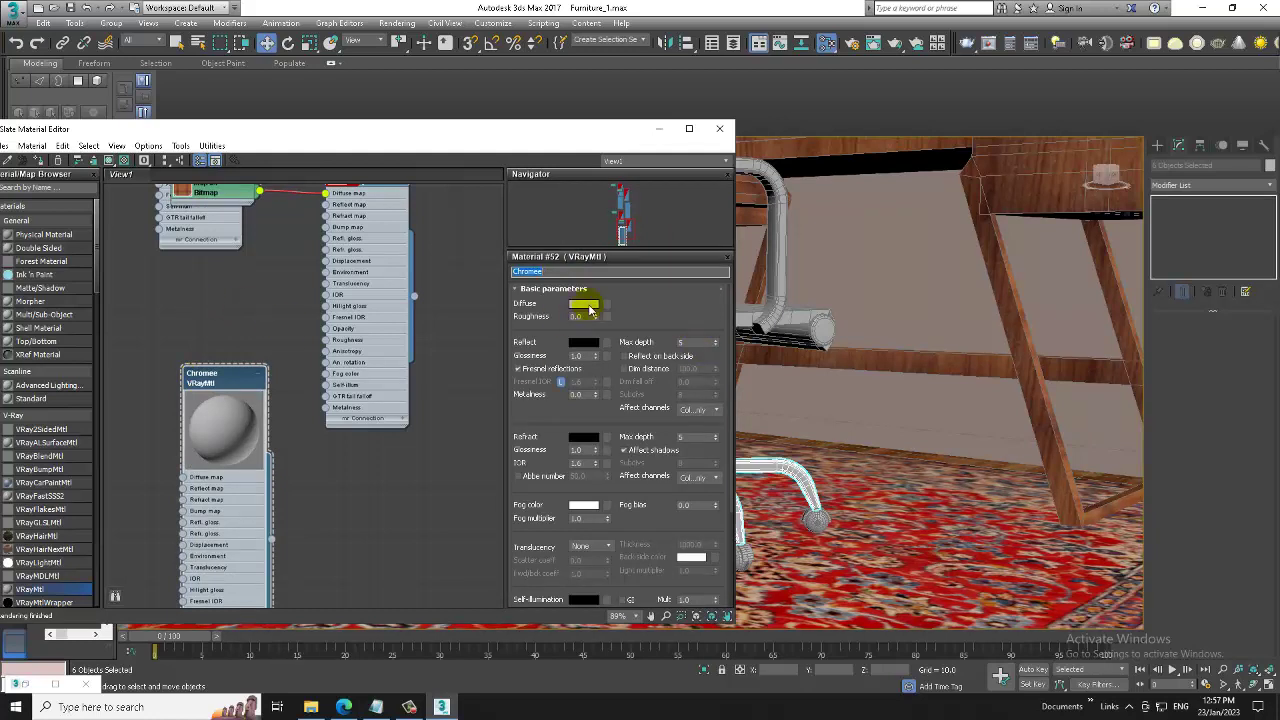
- Give Chromee a near-black diffuse and white reflection, then assign it to the selected base
left_click(584, 304)
mouse_move(388, 140)
left_mouse_down()
mouse_move(393, 95)
mouse_move(506, 188)
left_mouse_up()
left_click(494, 205)
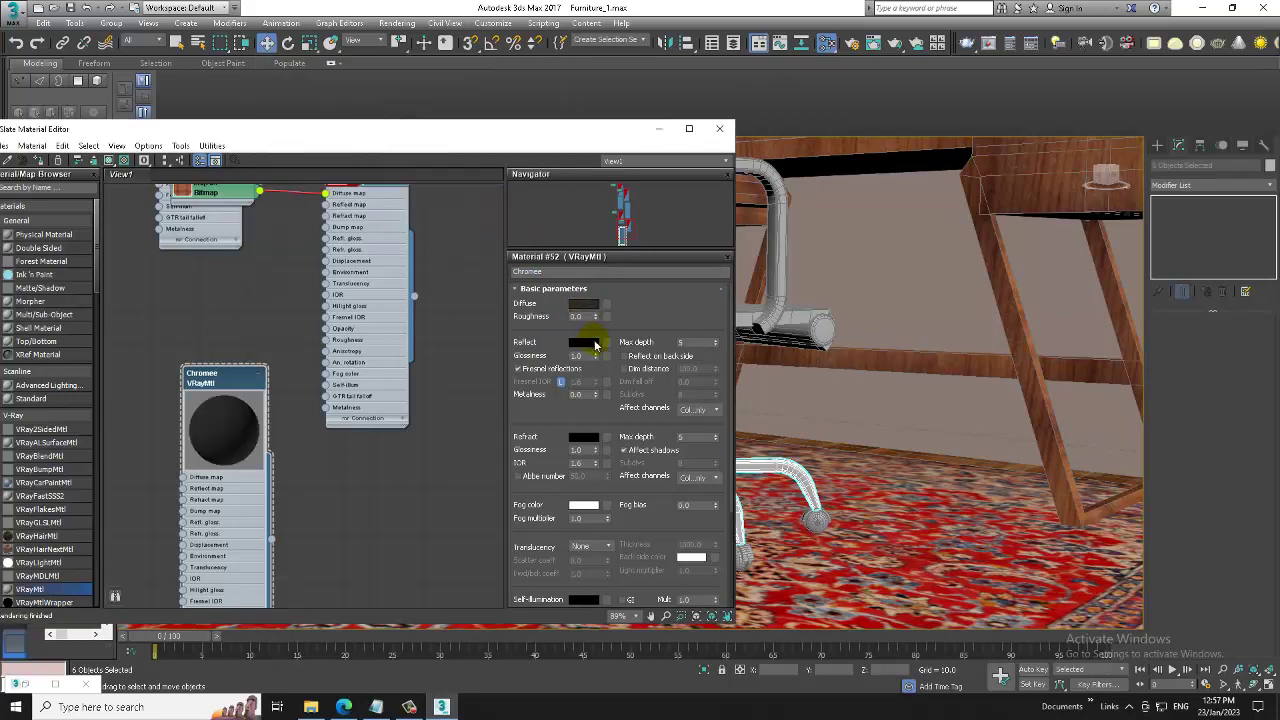
left_click(584, 343)
left_click_drag(393, 92, 393, 188)
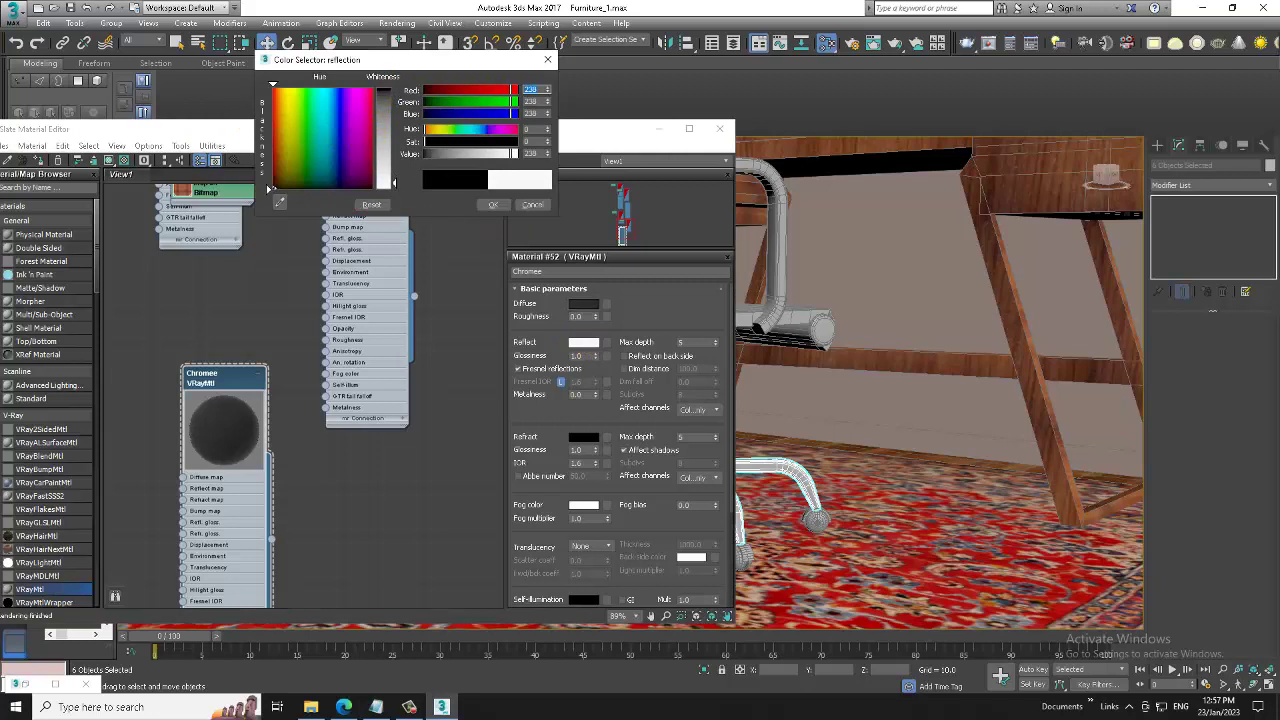
left_click(493, 205)
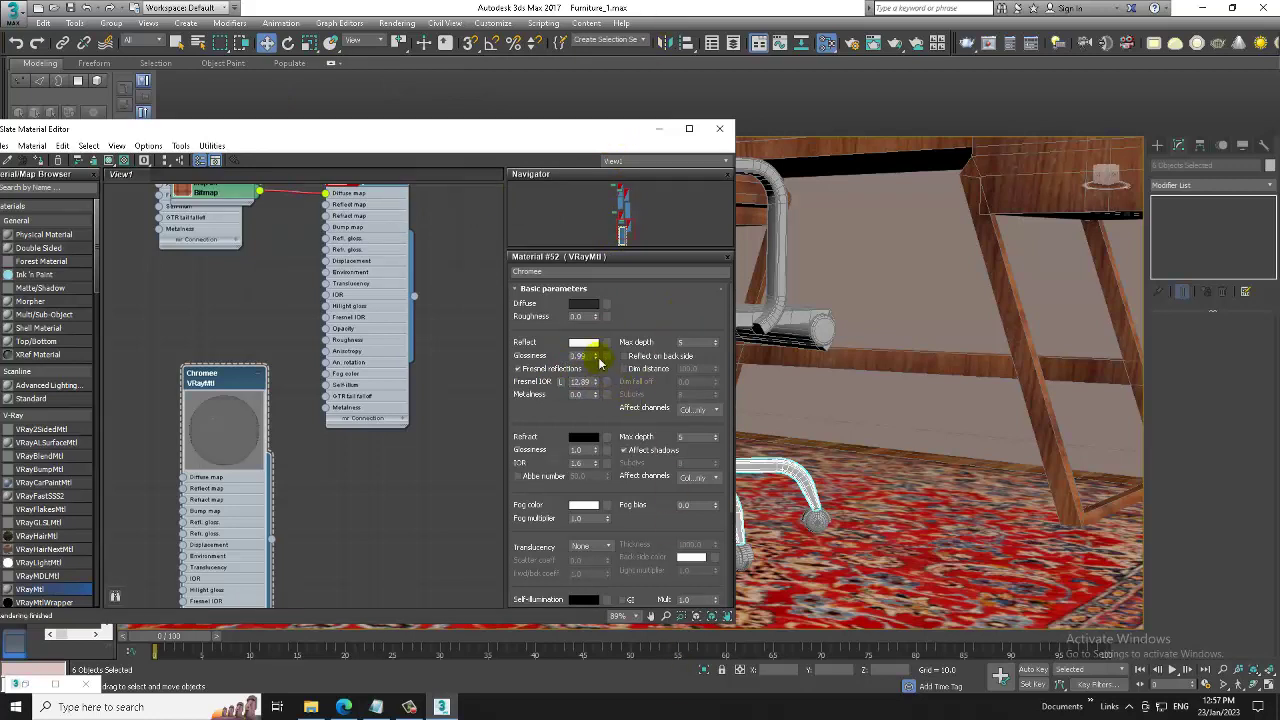
left_click(58, 160)
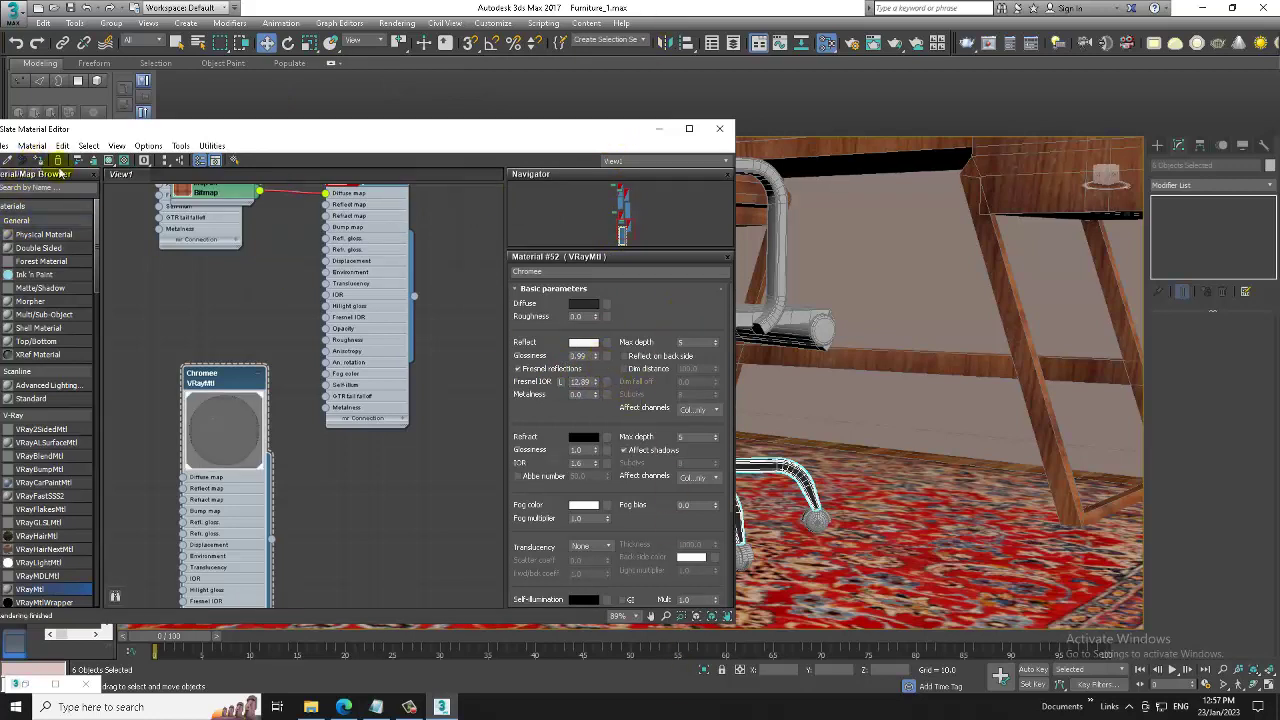
- Select the chair's central column, briefly reopening and moving the material editor
left_click(658, 129)
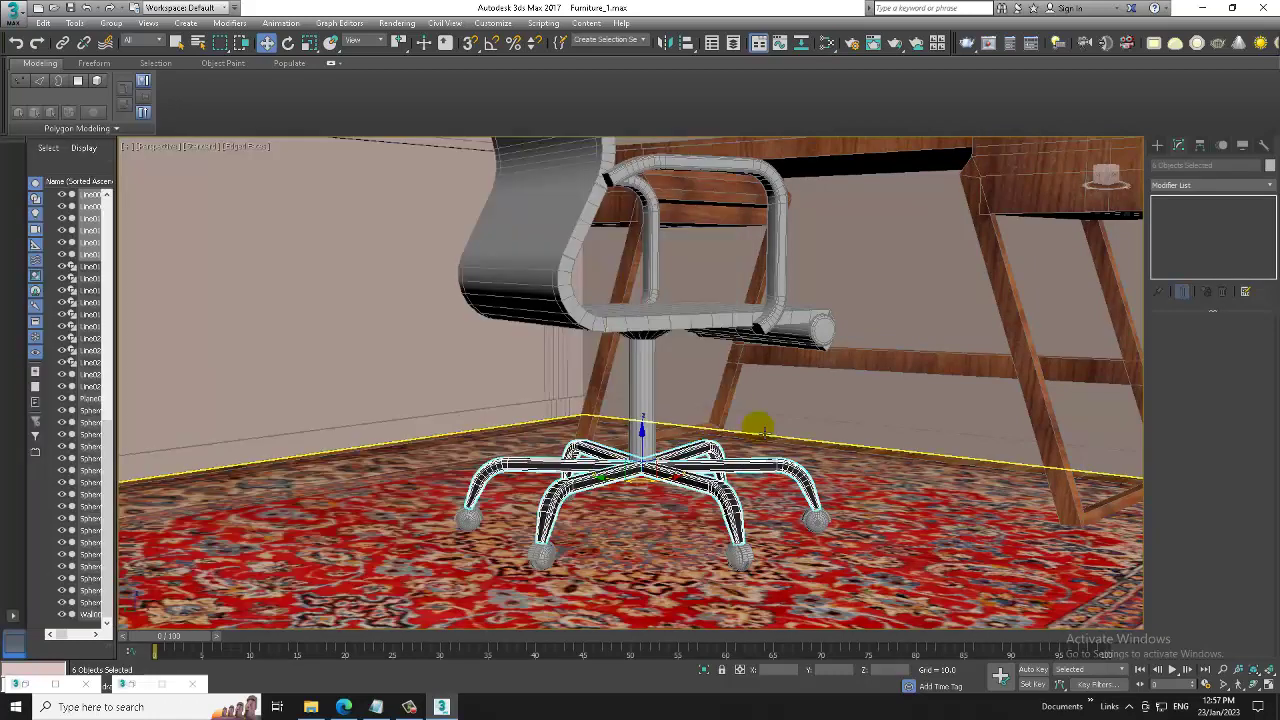
scroll(700, 470, "down", 4)
scroll(680, 457, "up", 6)
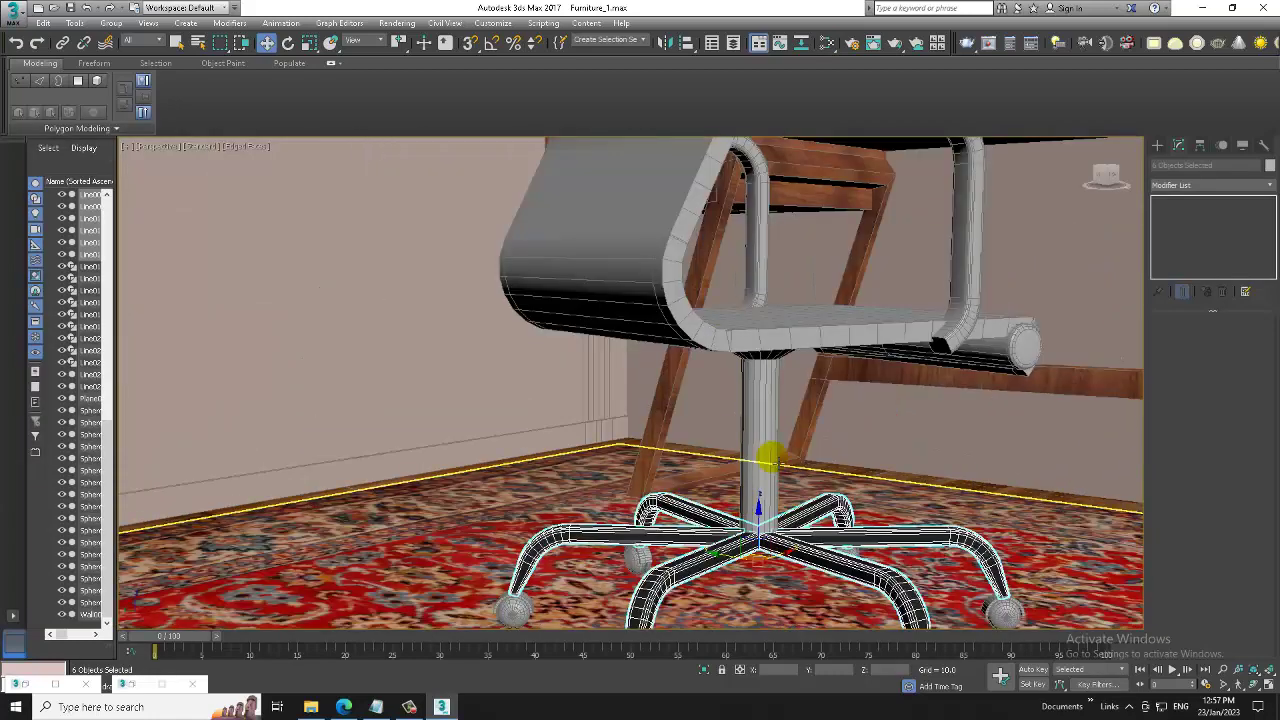
left_click(768, 406)
key("m")
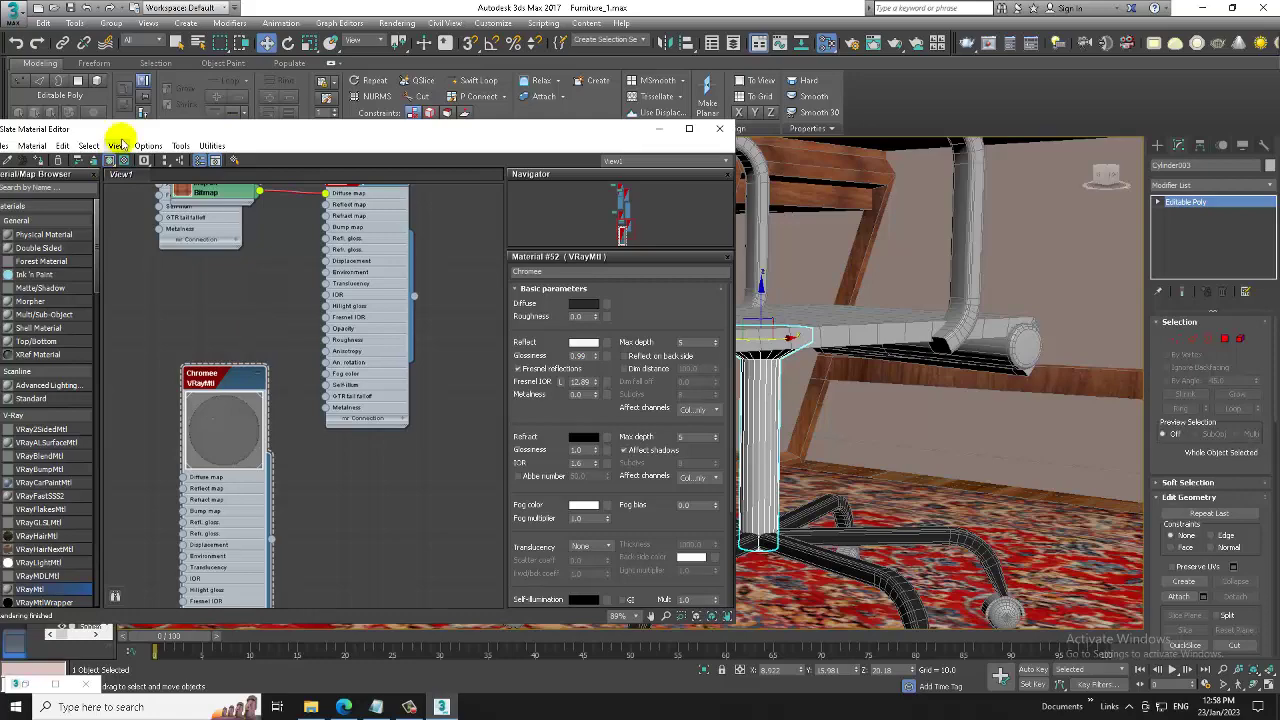
left_click_drag(125, 122, 640, 96)
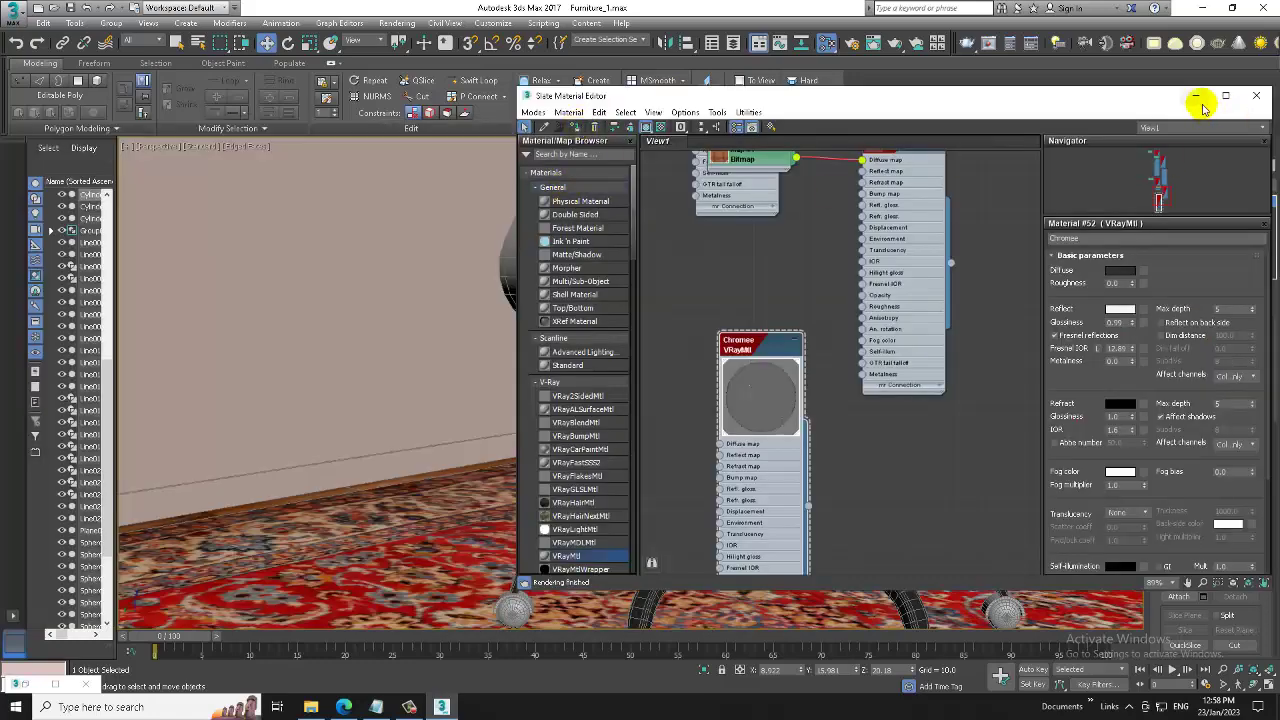
left_click(1196, 96)
- Select both chair armrests, then view the room reference photo
scroll(1003, 412, "down", 5)
middle_click_drag(900, 400, 700, 400)
left_click(700, 343)
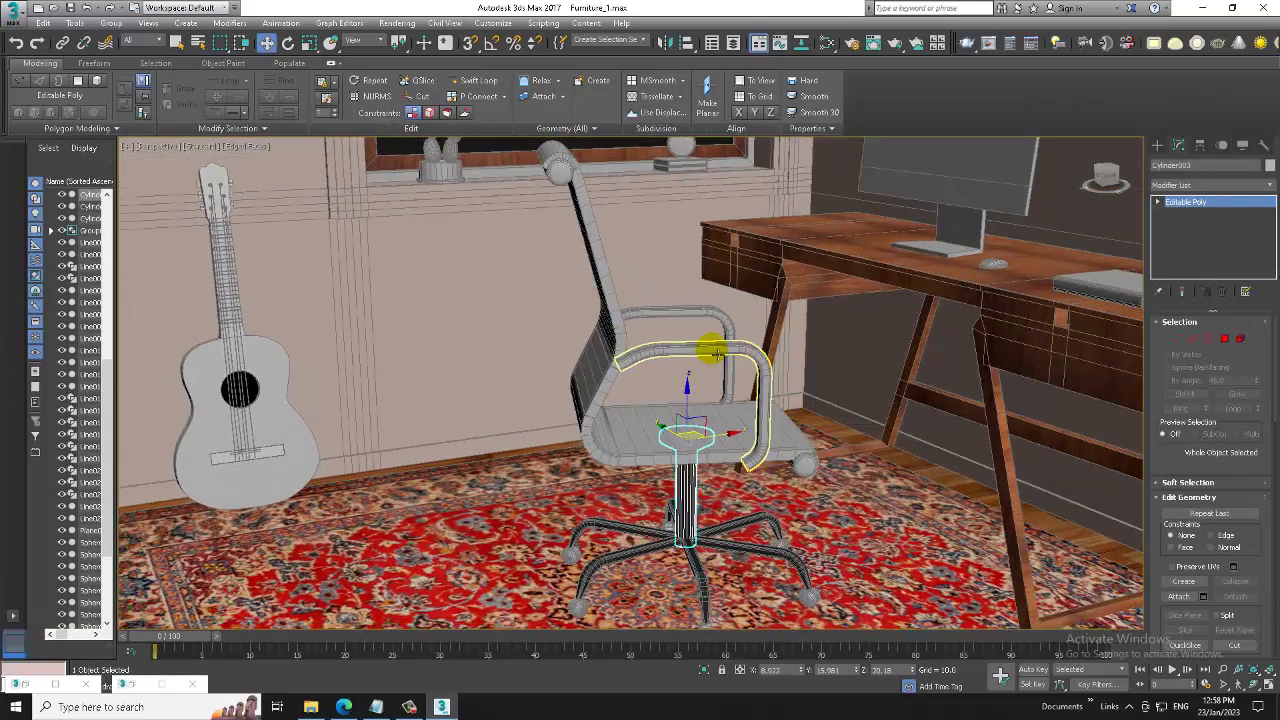
left_click(697, 322, "ctrl")
left_click(33, 683)
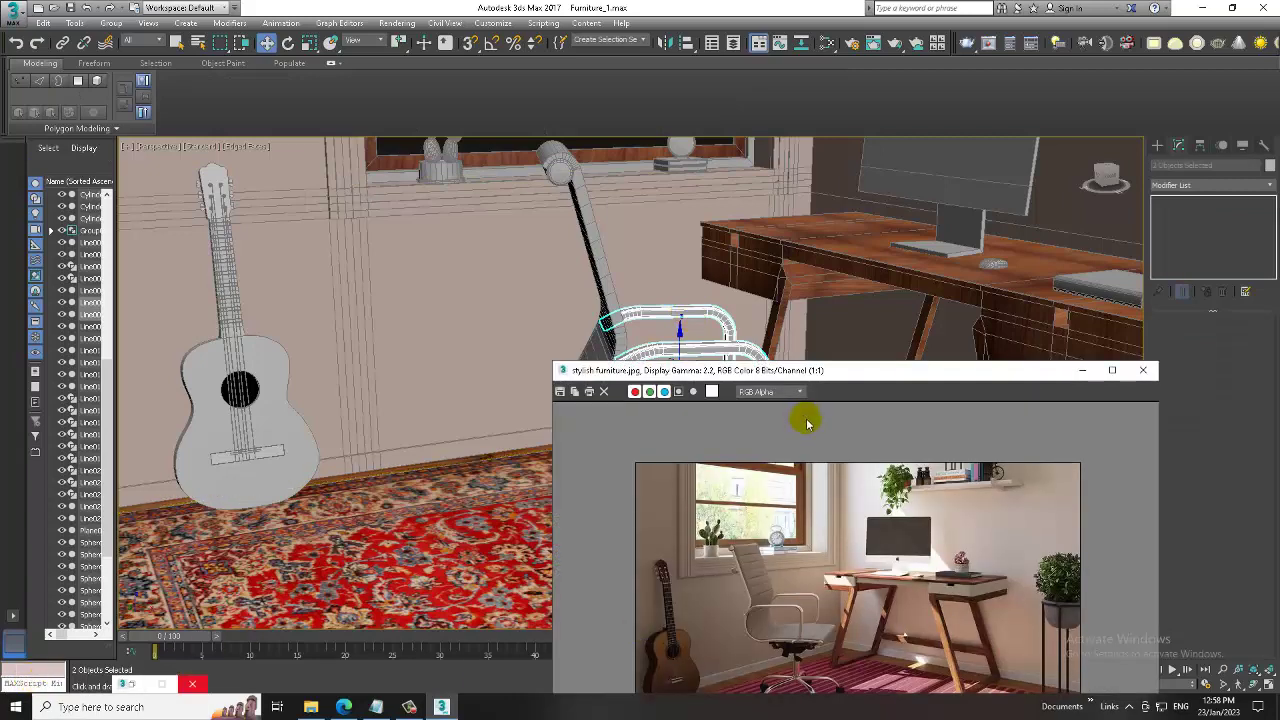
left_click(1082, 370)
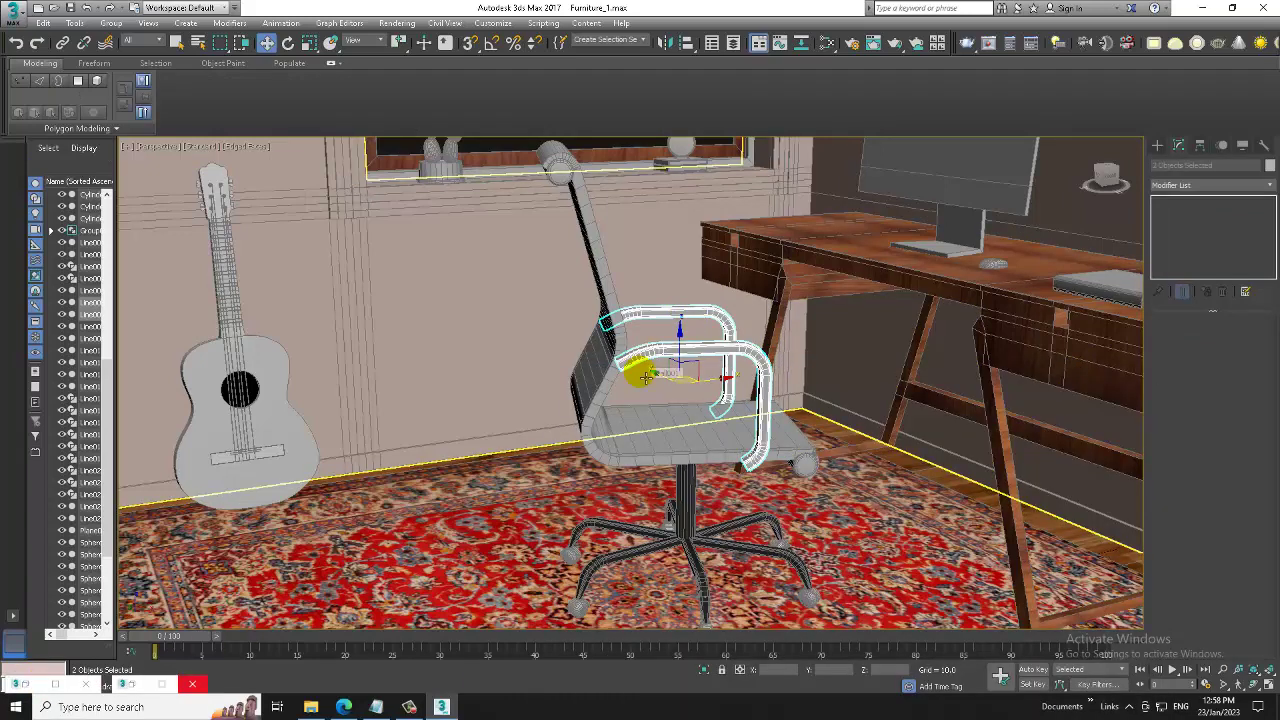
- Check the material editor and reopen the room reference photo, then hide them again
key("m")
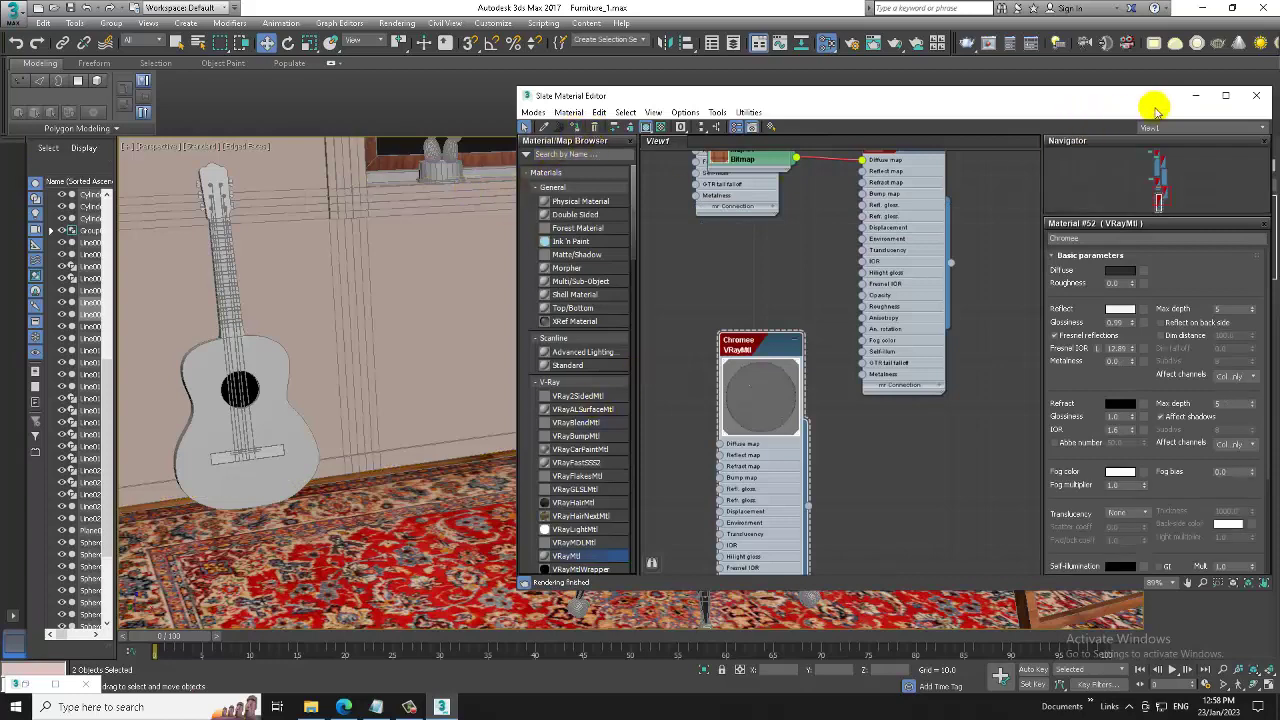
left_click(1195, 95)
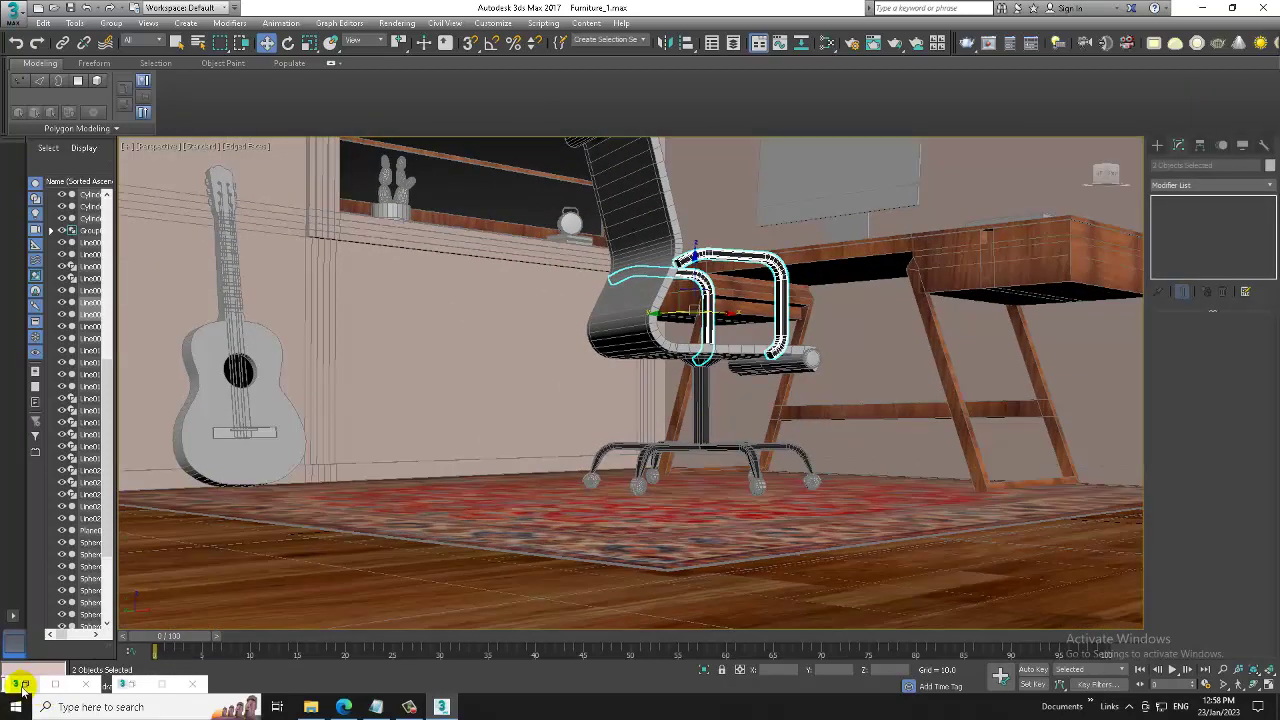
left_click(20, 685)
left_click(22, 686)
double_click(22, 686)
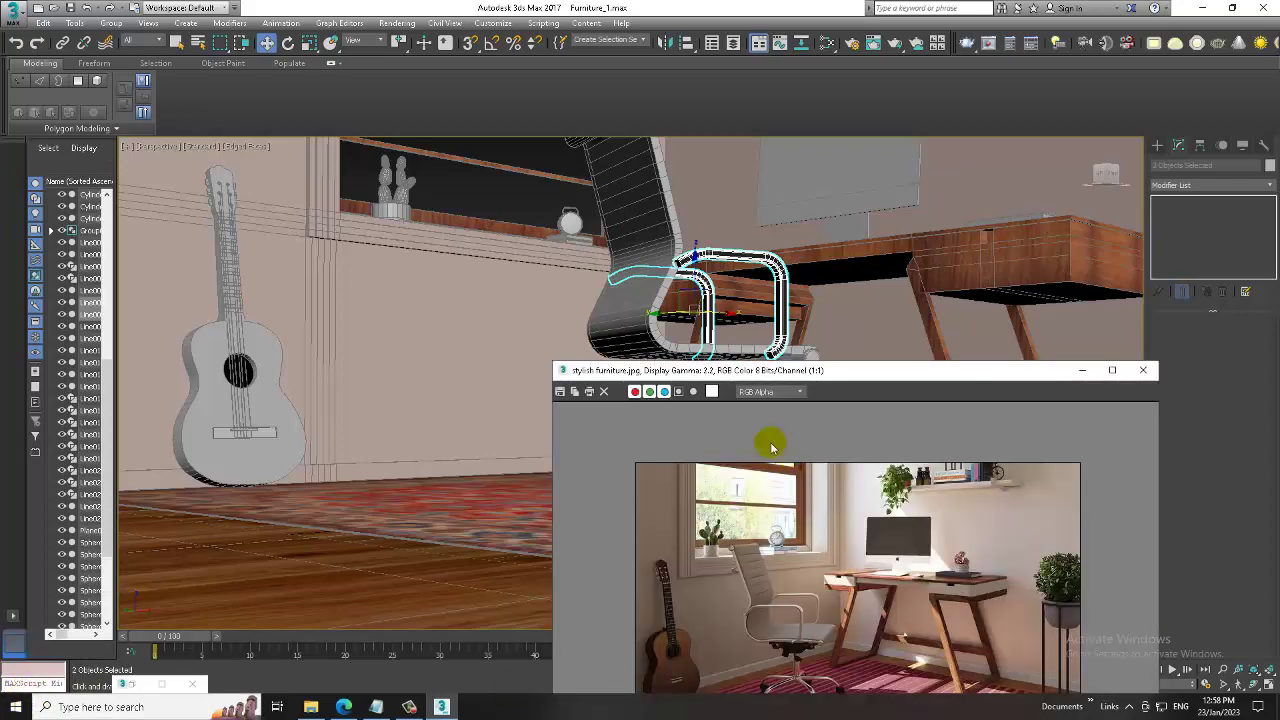
left_click(1082, 370)
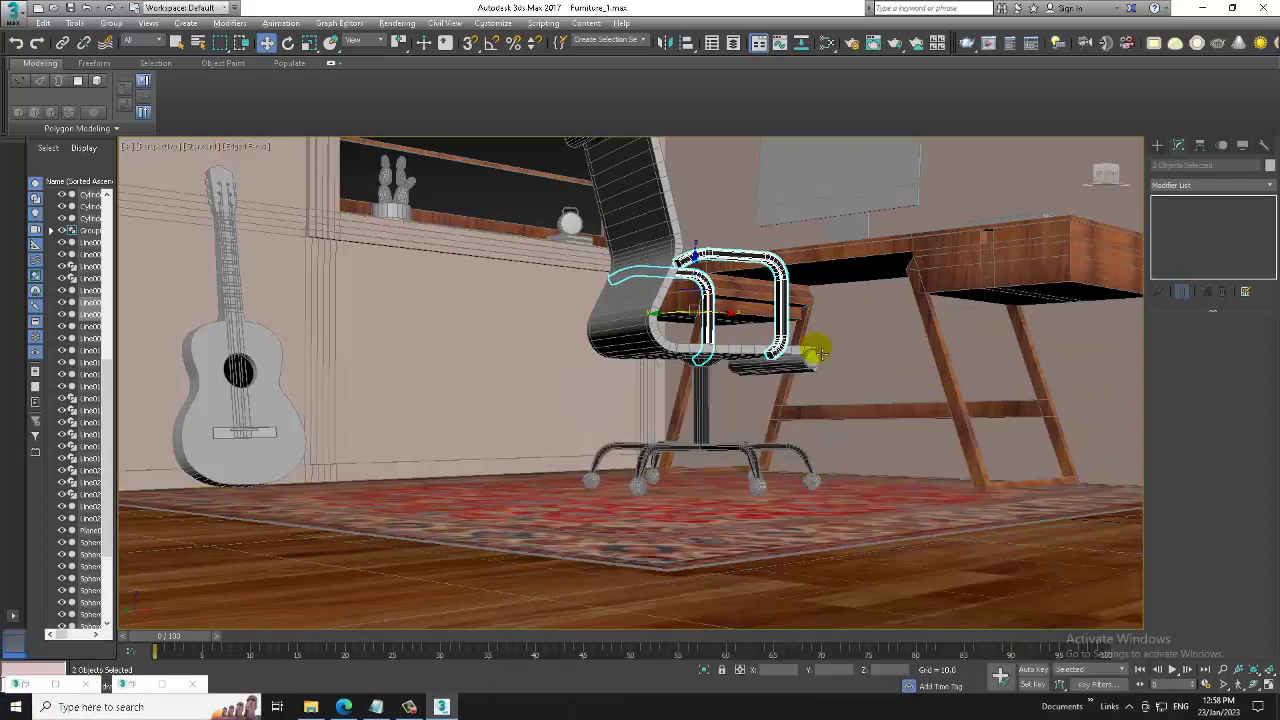
- From a frontal view, select the chair's backrest, backrest roll and seat roll
mouse_move(820, 349)
middle_mouse_down("alt")
mouse_move(680, 325)
mouse_move(592, 286)
middle_mouse_up("alt")
left_click(614, 277)
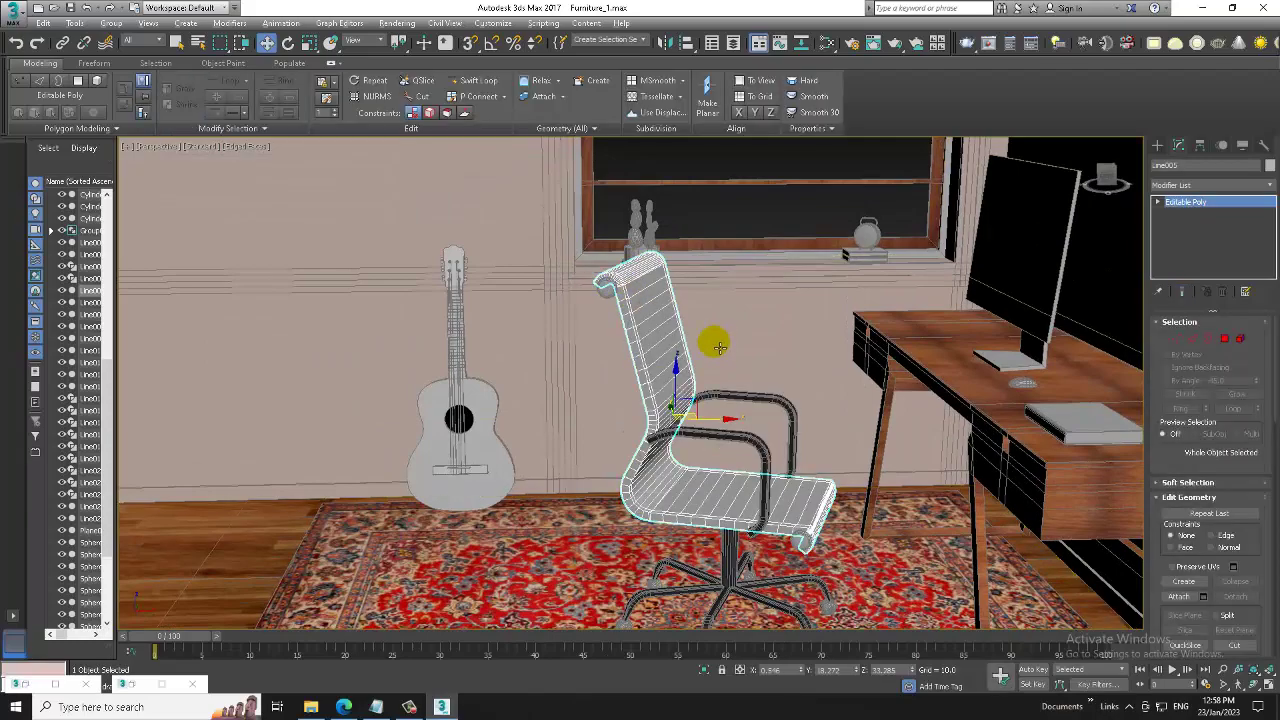
scroll(542, 292, "up", 4)
left_click(686, 291)
middle_click_drag(848, 417, 900, 543, "alt")
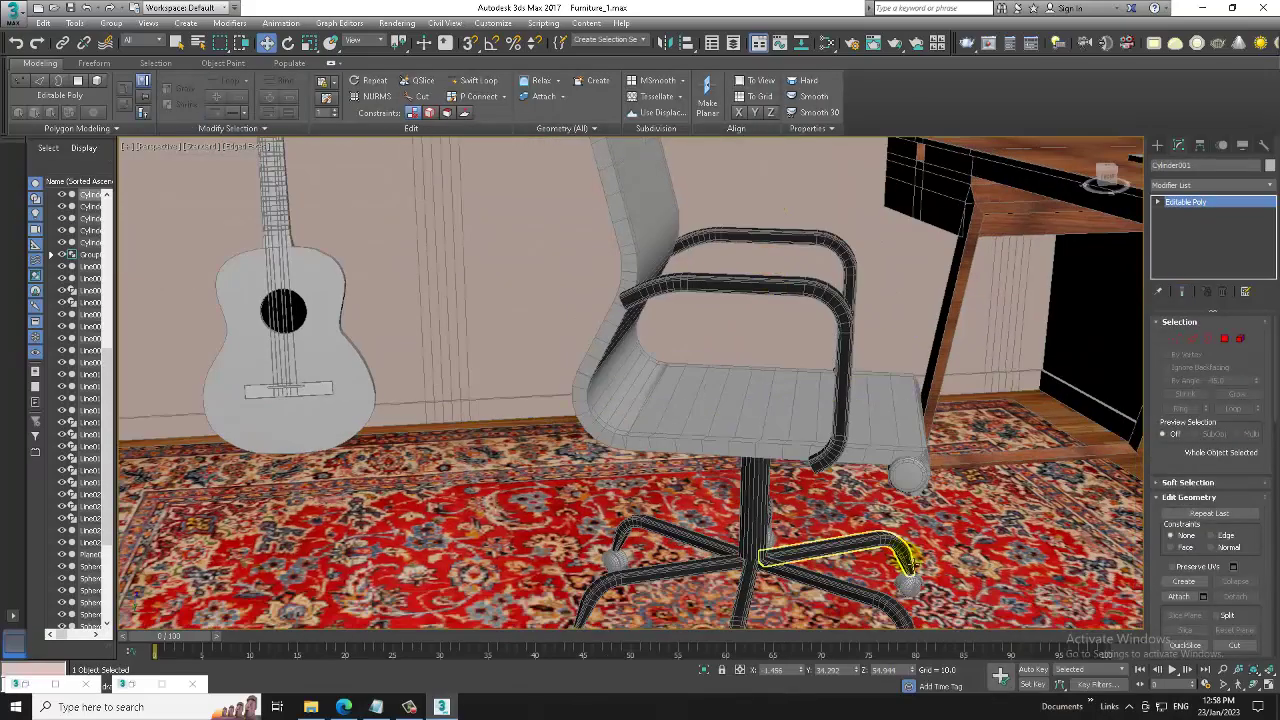
left_click(925, 485, "ctrl")
middle_click_drag(883, 434, 829, 423, "alt")
- Select the chair backrest and isolate it with Alt+Q
key("m")
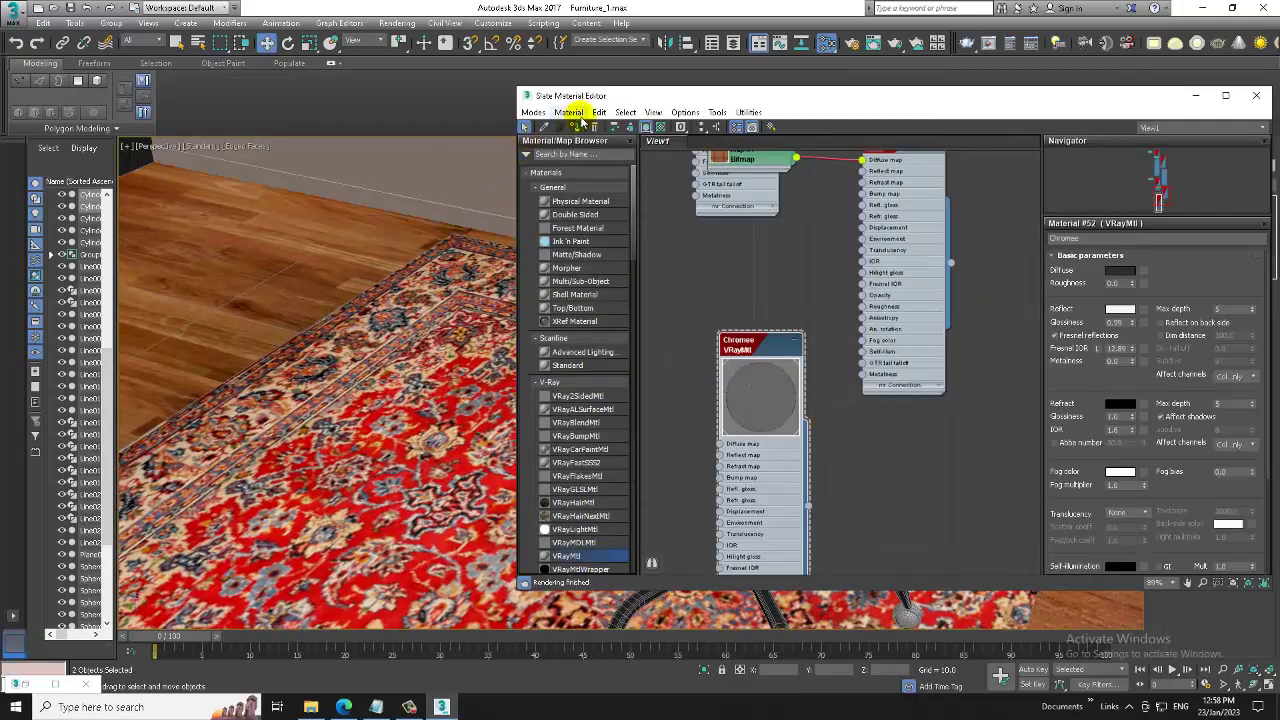
left_click(1197, 95)
mouse_move(760, 300)
middle_mouse_down("alt")
mouse_move(800, 451)
mouse_move(722, 346)
mouse_move(786, 429)
mouse_move(1050, 493)
middle_mouse_up("alt")
left_click(722, 346)
key("alt+q")
scroll(704, 352, "up", 5)
- Select the edge loop on the backrest's left side and convert it to faces
left_click(1193, 341)
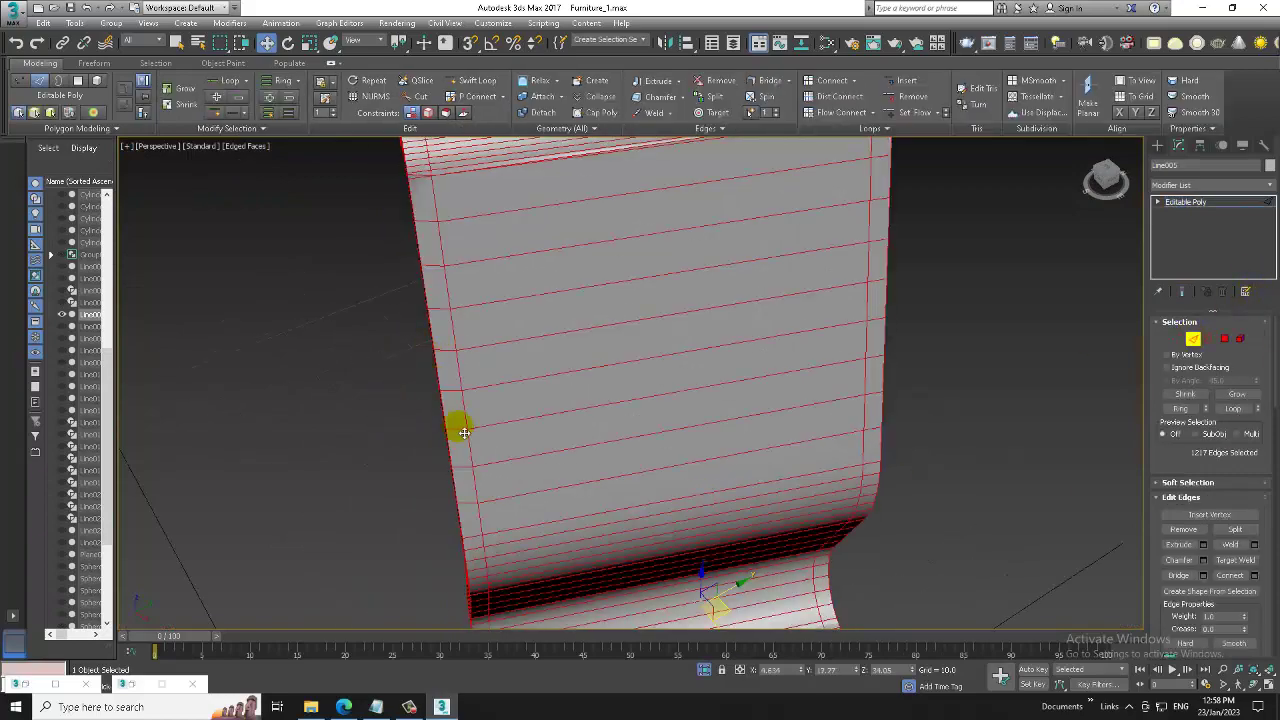
left_click(465, 432)
double_click(465, 432)
mouse_move(423, 297)
middle_mouse_down("alt")
mouse_move(486, 251)
mouse_move(609, 329)
mouse_move(700, 295)
mouse_move(757, 294)
mouse_move(766, 271)
mouse_move(538, 345)
middle_mouse_up("alt")
left_click(1225, 340)
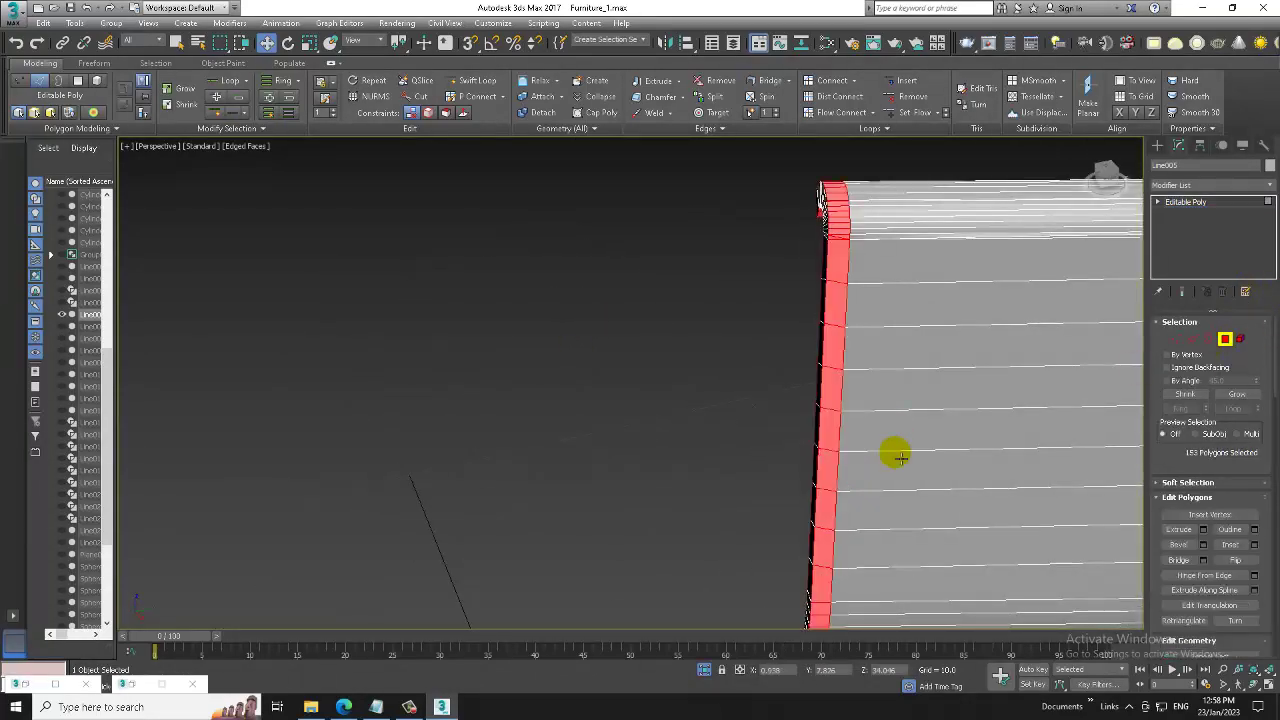
- Clear the face selection and select the edge loop along the backrest's other side
mouse_move(894, 451)
middle_mouse_down("alt")
mouse_move(757, 360)
mouse_move(786, 371)
mouse_move(834, 349)
mouse_move(820, 351)
middle_mouse_up("alt")
scroll(848, 378, "down", 3)
mouse_move(700, 297)
middle_mouse_down("alt")
mouse_move(724, 305)
mouse_move(689, 251)
mouse_move(626, 340)
middle_mouse_up("alt")
left_click(724, 305)
scroll(626, 340, "up", 3)
left_click(1185, 343)
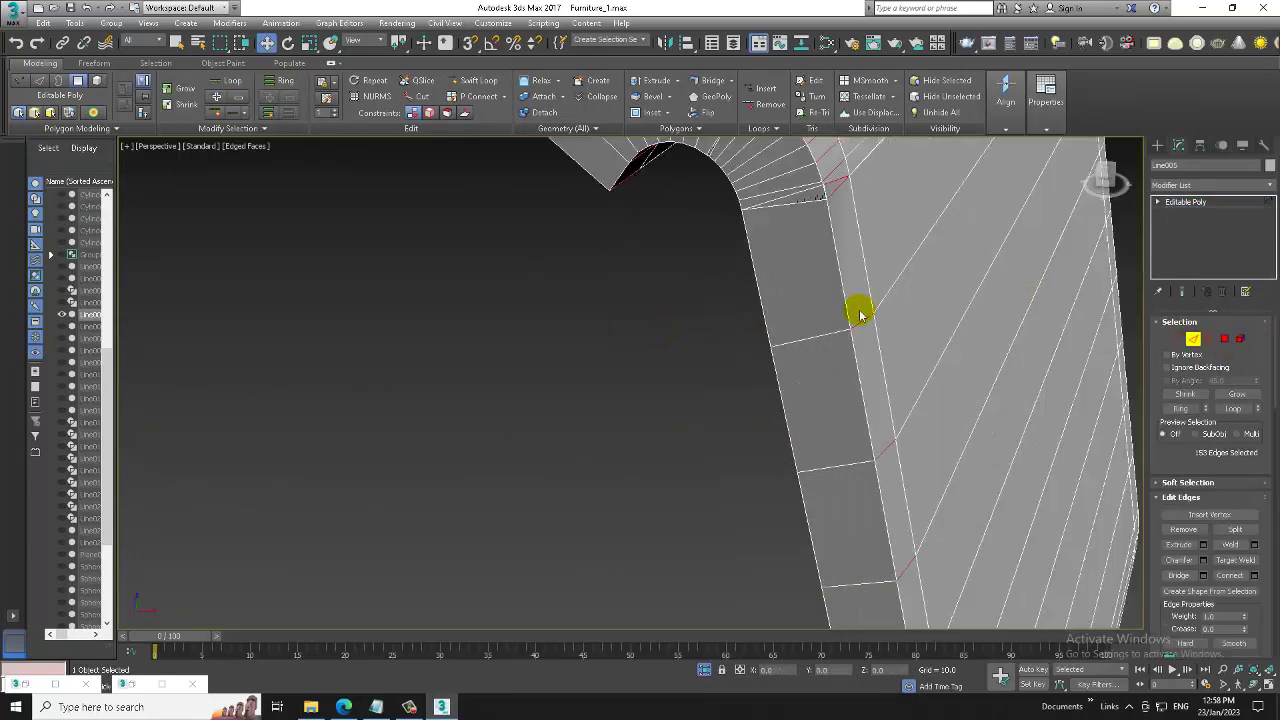
double_click(830, 341)
- Restore the earlier chair view and convert the selected side edges into faces
scroll(830, 341, "down", 3)
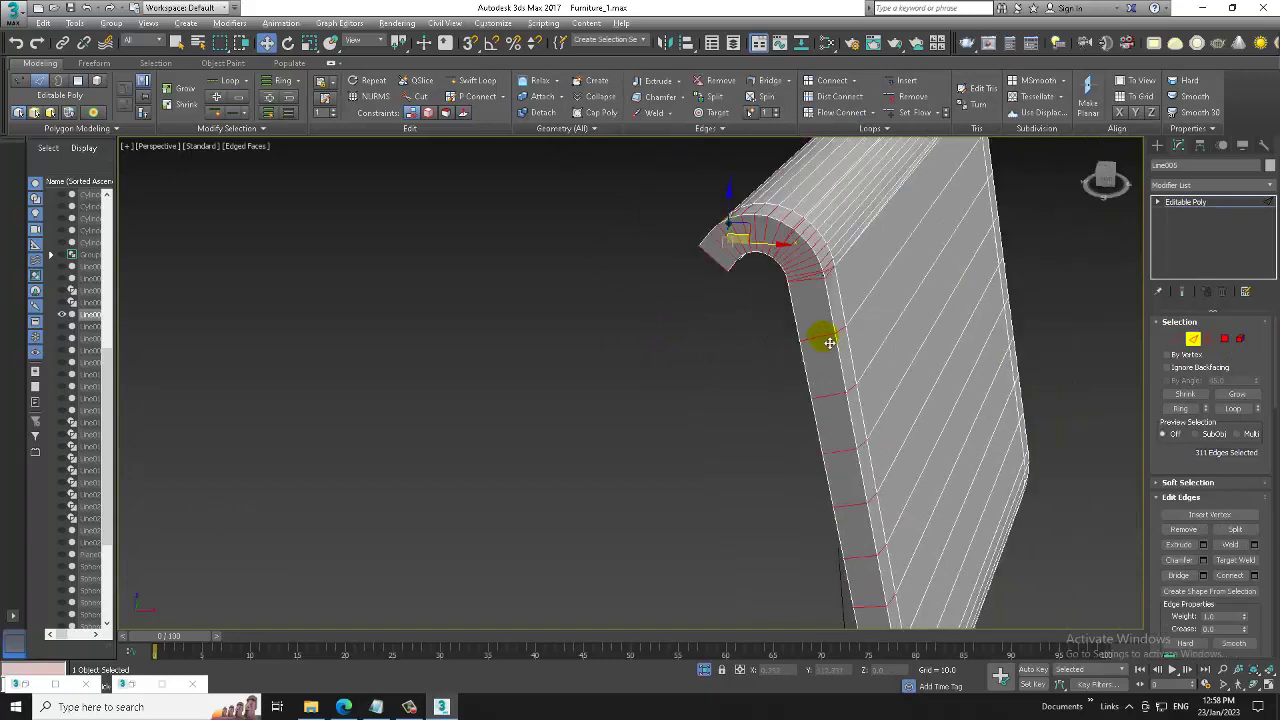
scroll(817, 337, "down", 3)
scroll(849, 340, "down", 3)
scroll(846, 343, "down", 2)
mouse_move(919, 363)
middle_mouse_down("alt")
mouse_move(957, 366)
mouse_move(923, 349)
mouse_move(1154, 354)
mouse_move(929, 357)
middle_mouse_up("alt")
scroll(886, 355, "up", 5)
key("shift+z")
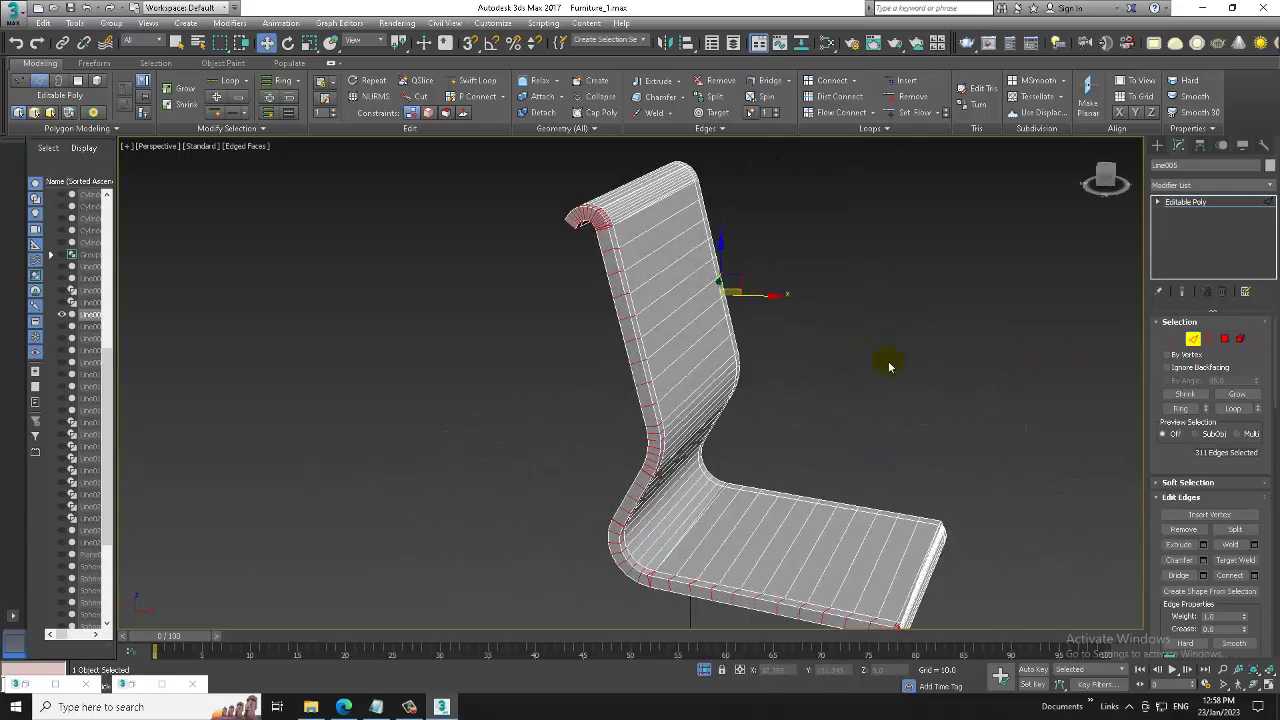
key("shift+z")
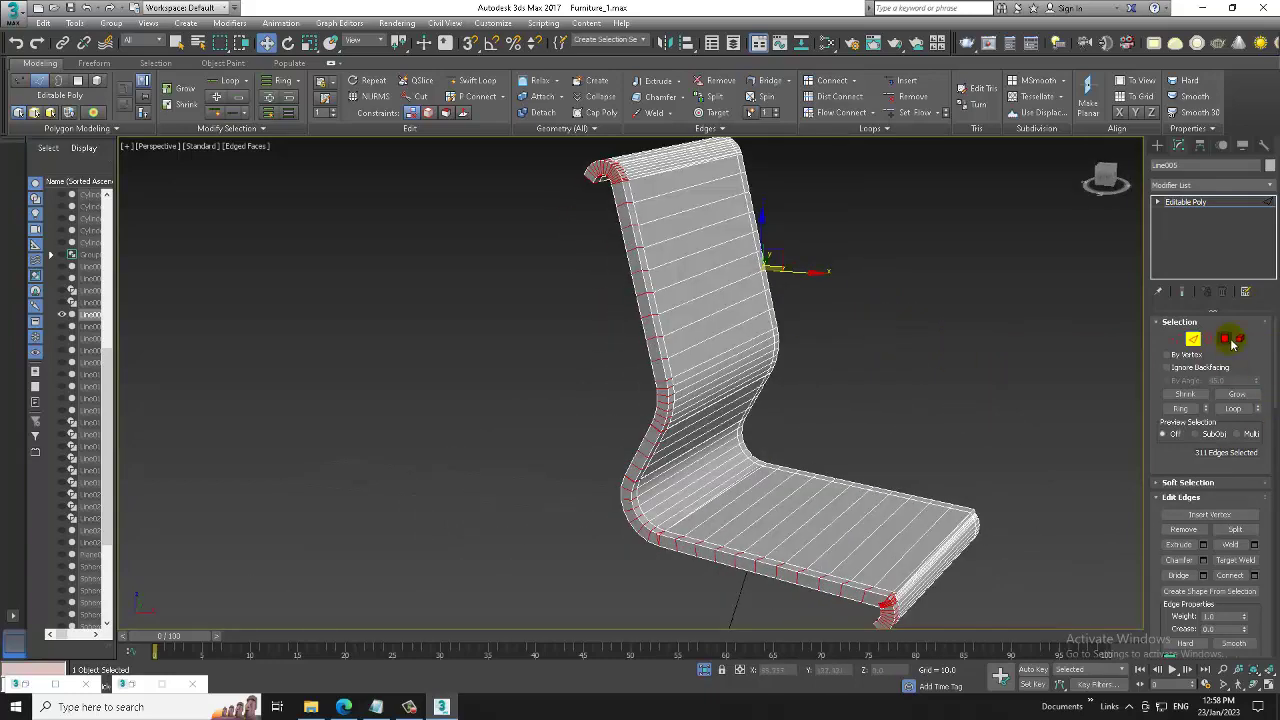
left_click(1225, 339)
mouse_move(900, 360)
middle_mouse_down("alt")
mouse_move(755, 373)
mouse_move(677, 363)
mouse_move(752, 358)
middle_mouse_up("alt")
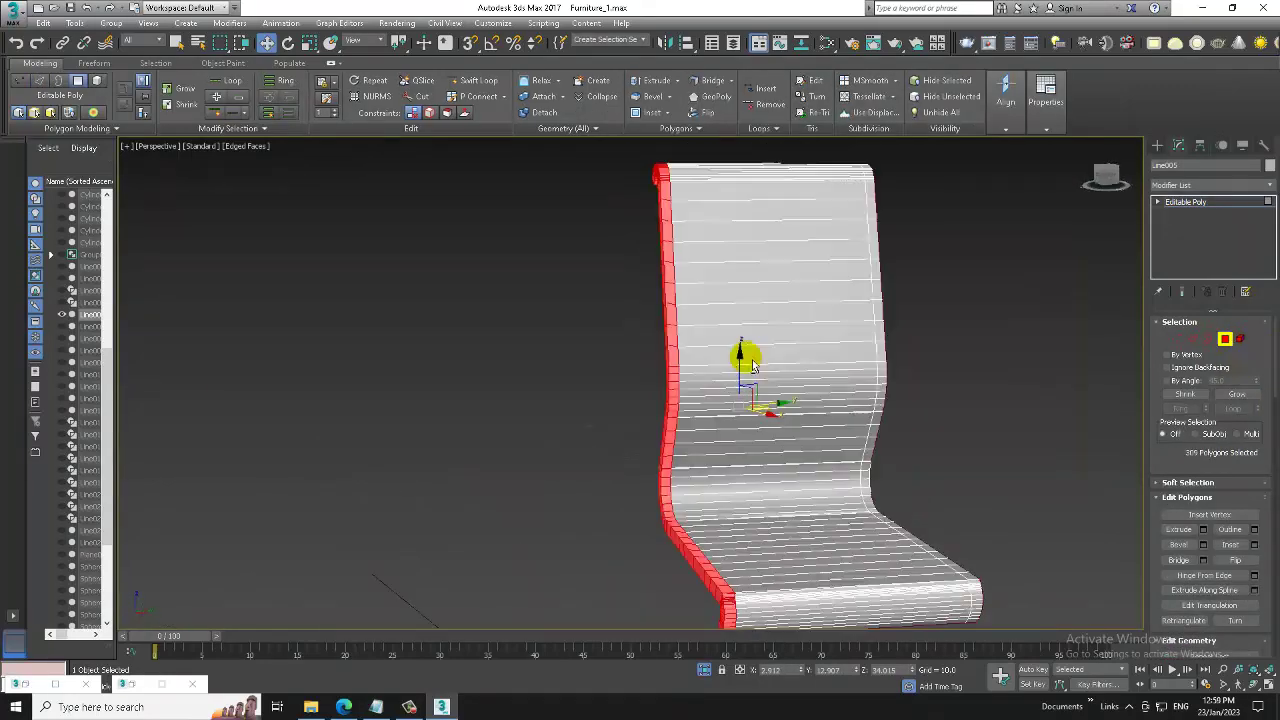
- Clear the current face selection on the backrest using the four-view layout
key("m")
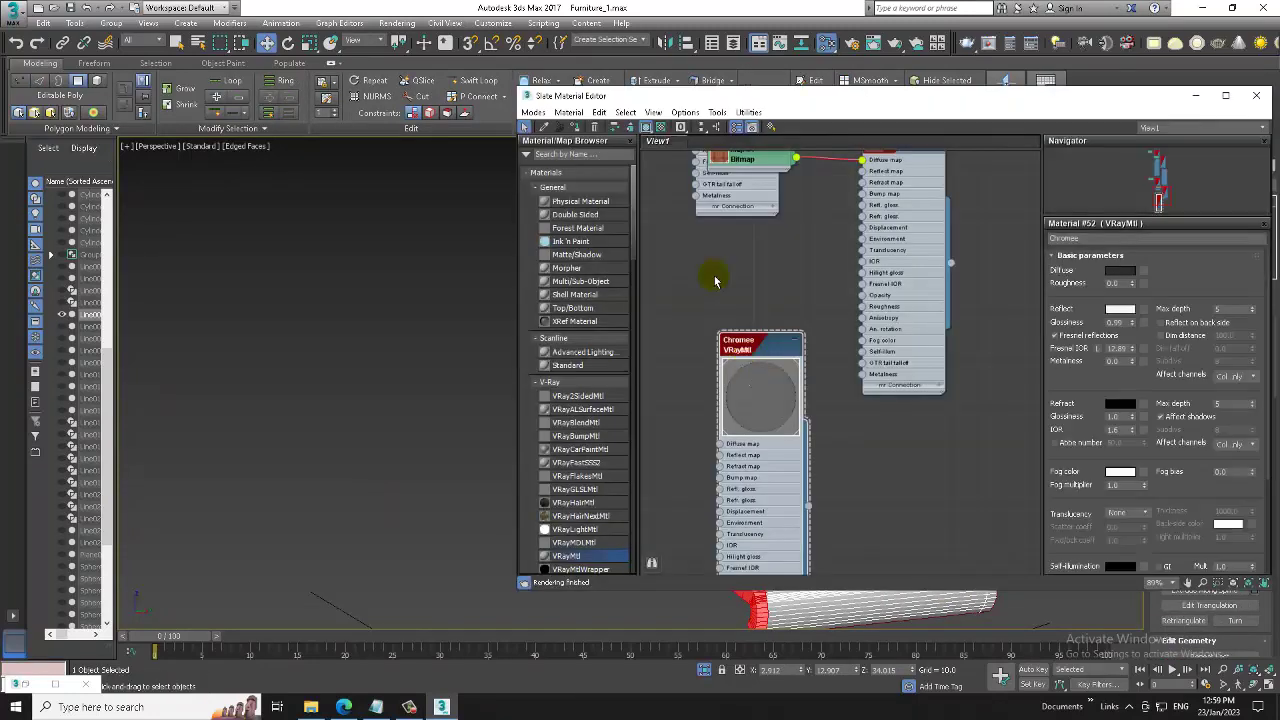
left_click(1197, 97)
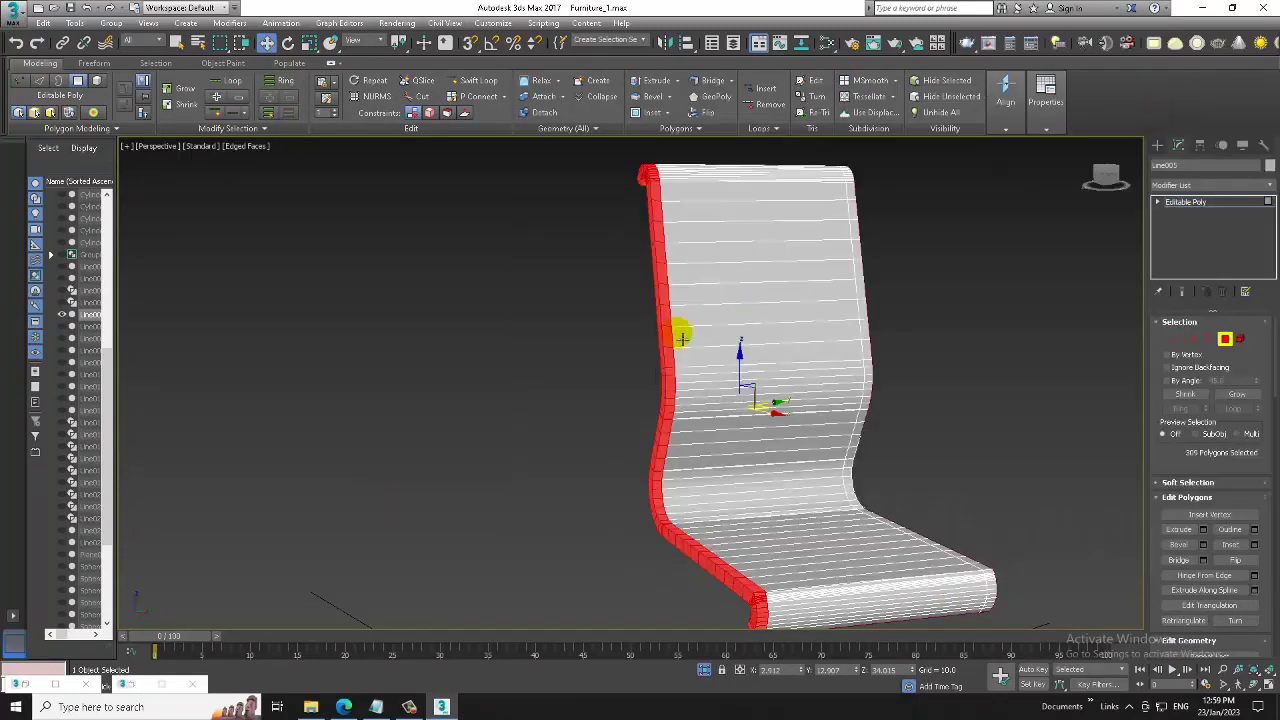
key("alt+w")
left_click(846, 434)
key("alt+w")
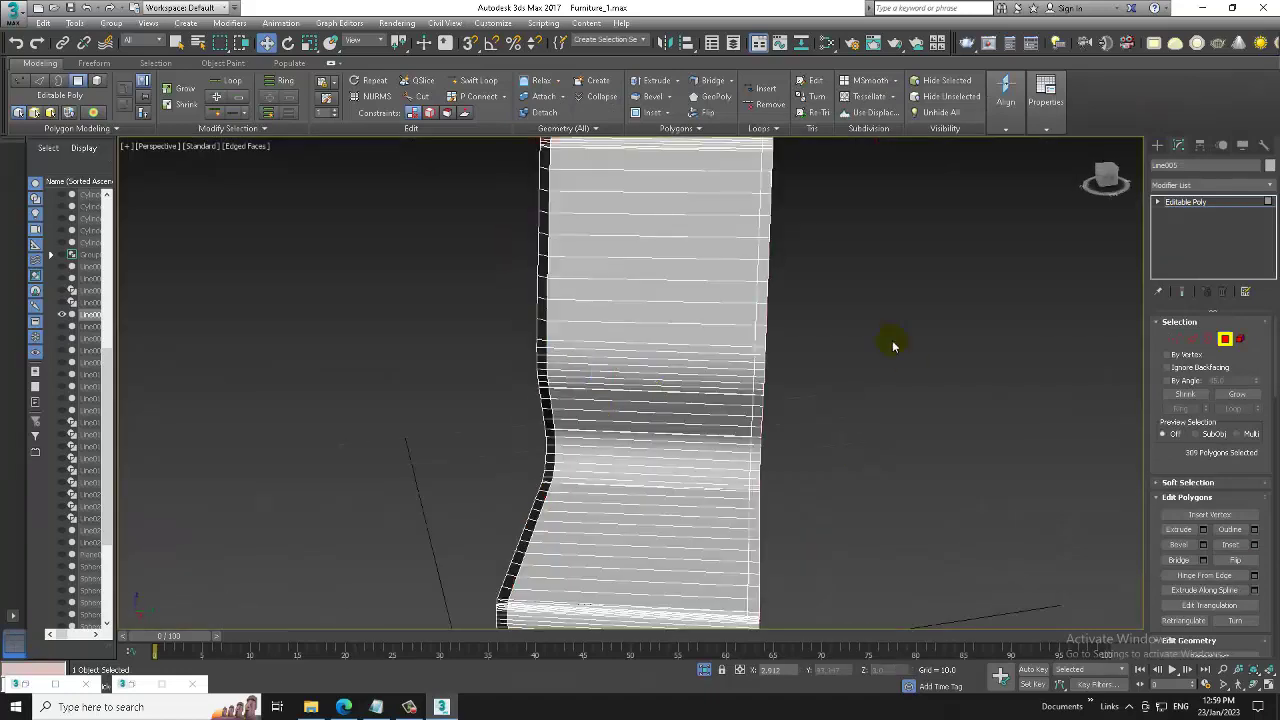
mouse_move(894, 343)
middle_mouse_down("alt")
mouse_move(766, 337)
mouse_move(815, 320)
middle_mouse_up("alt")
- Ring an edge at the backrest's top corner and convert it to the 153-face side strip
left_click(1193, 339)
left_click(812, 298)
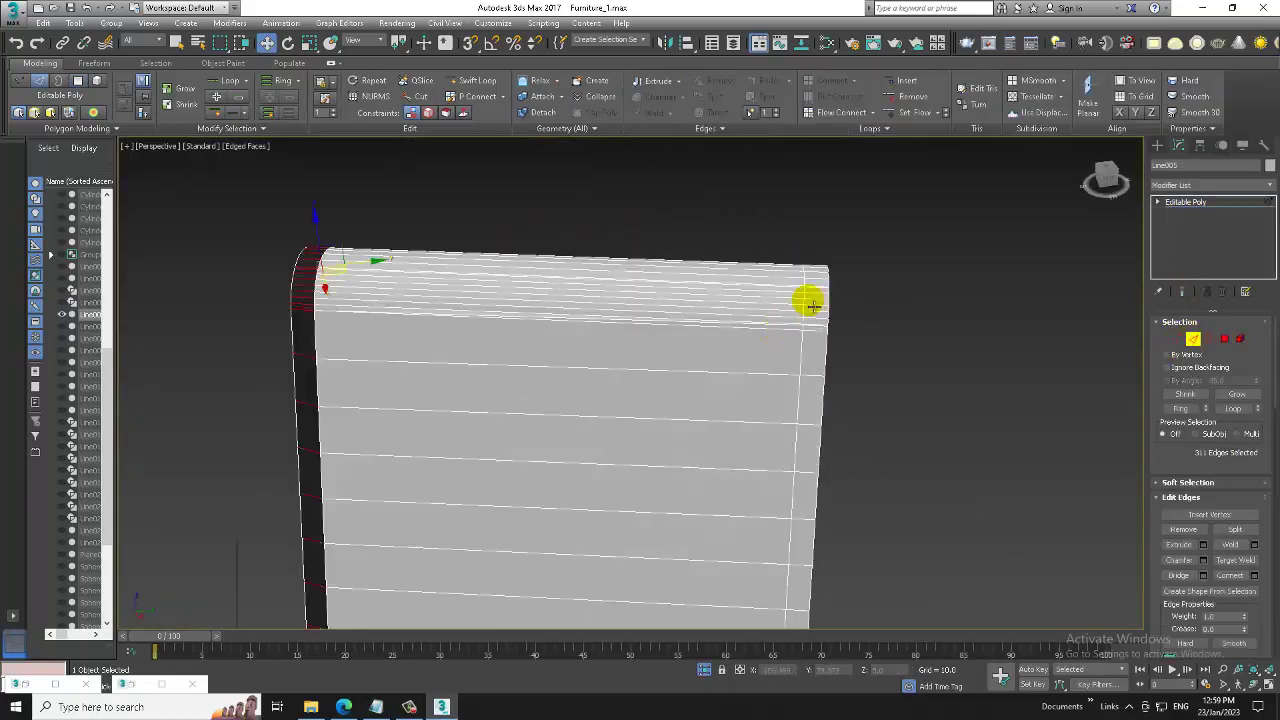
key("alt+r")
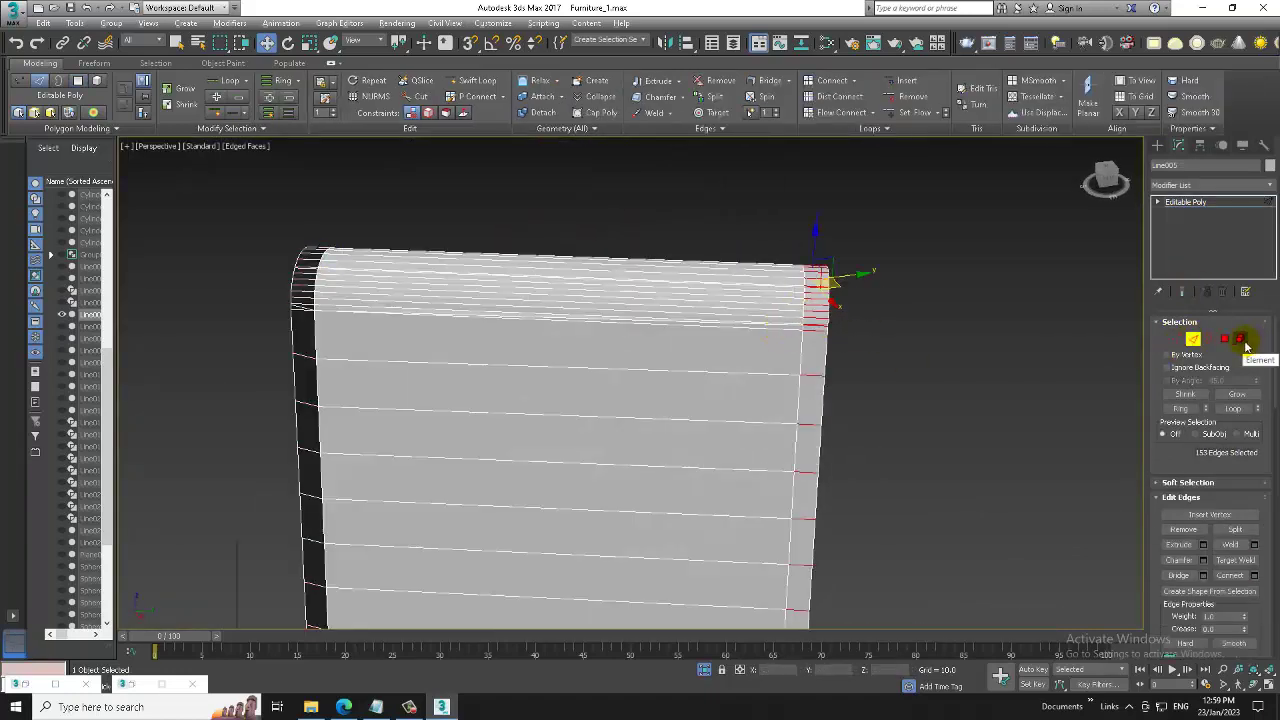
mouse_move(820, 330)
middle_mouse_down("alt")
mouse_move(757, 380)
mouse_move(1045, 428)
mouse_move(923, 363)
mouse_move(914, 323)
mouse_move(1069, 386)
middle_mouse_up("alt")
left_click(1224, 339, "ctrl")
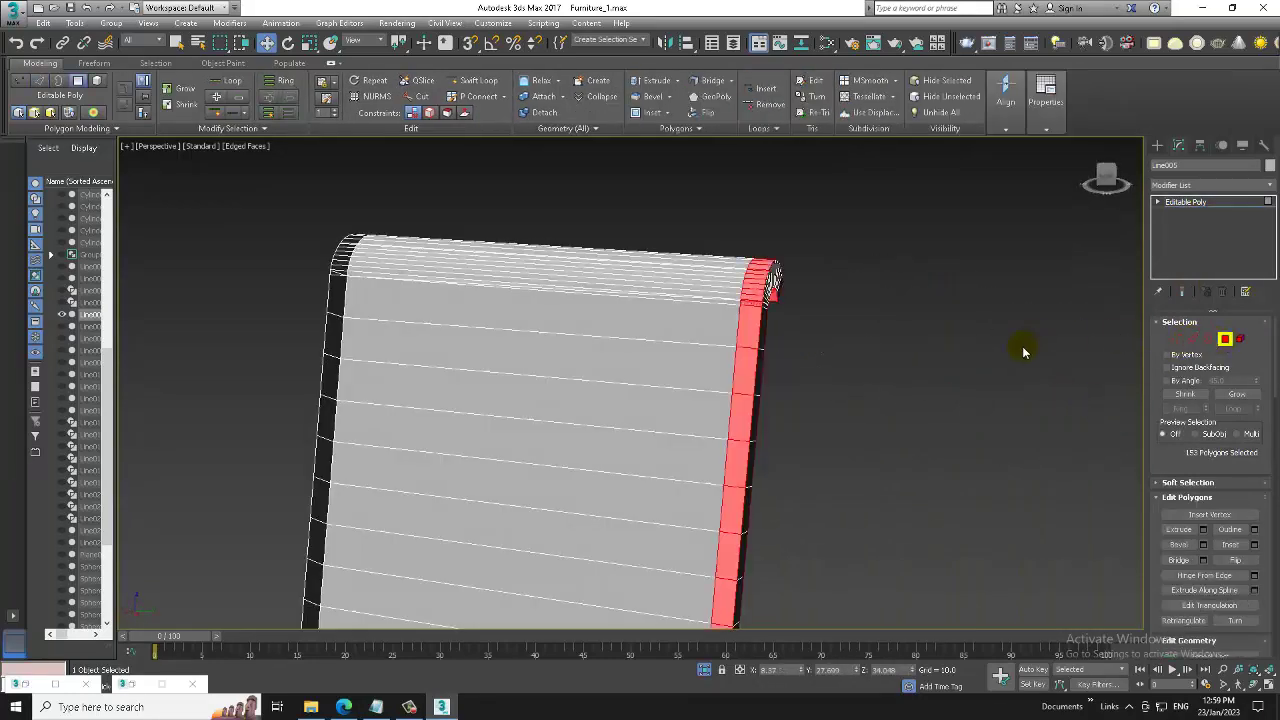
key("m")
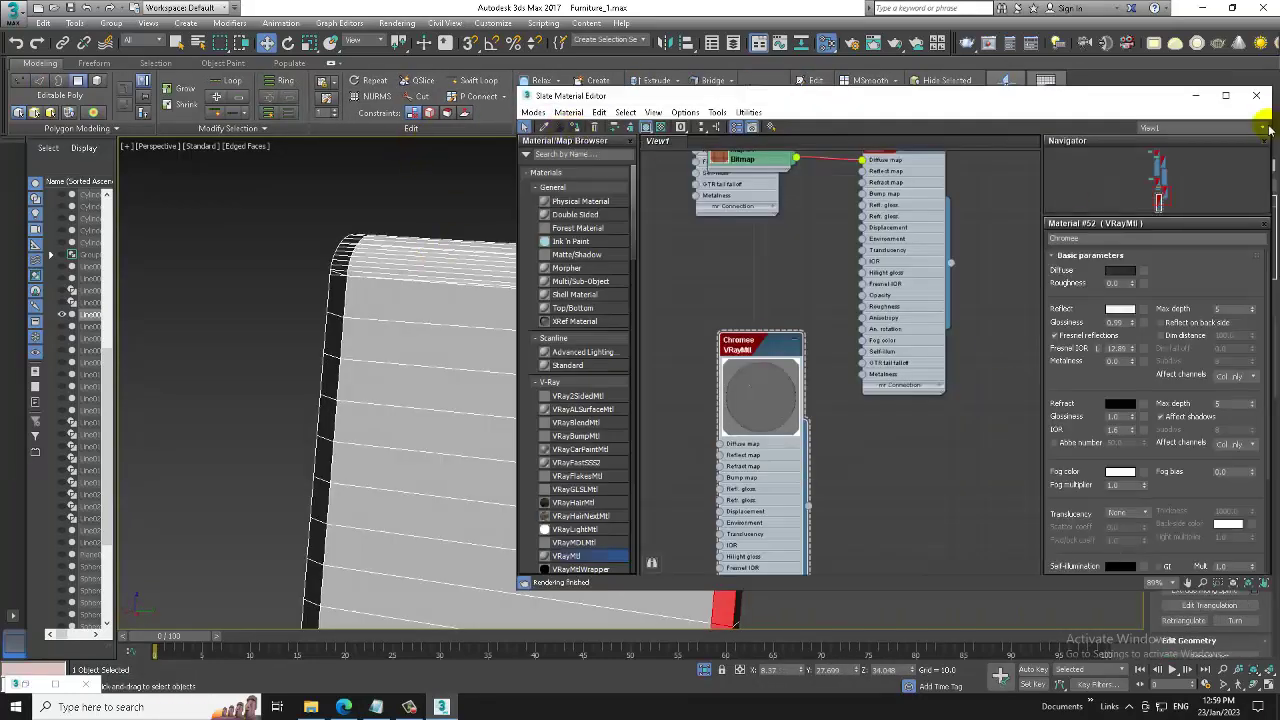
left_click(1195, 95)
right_click(925, 300)
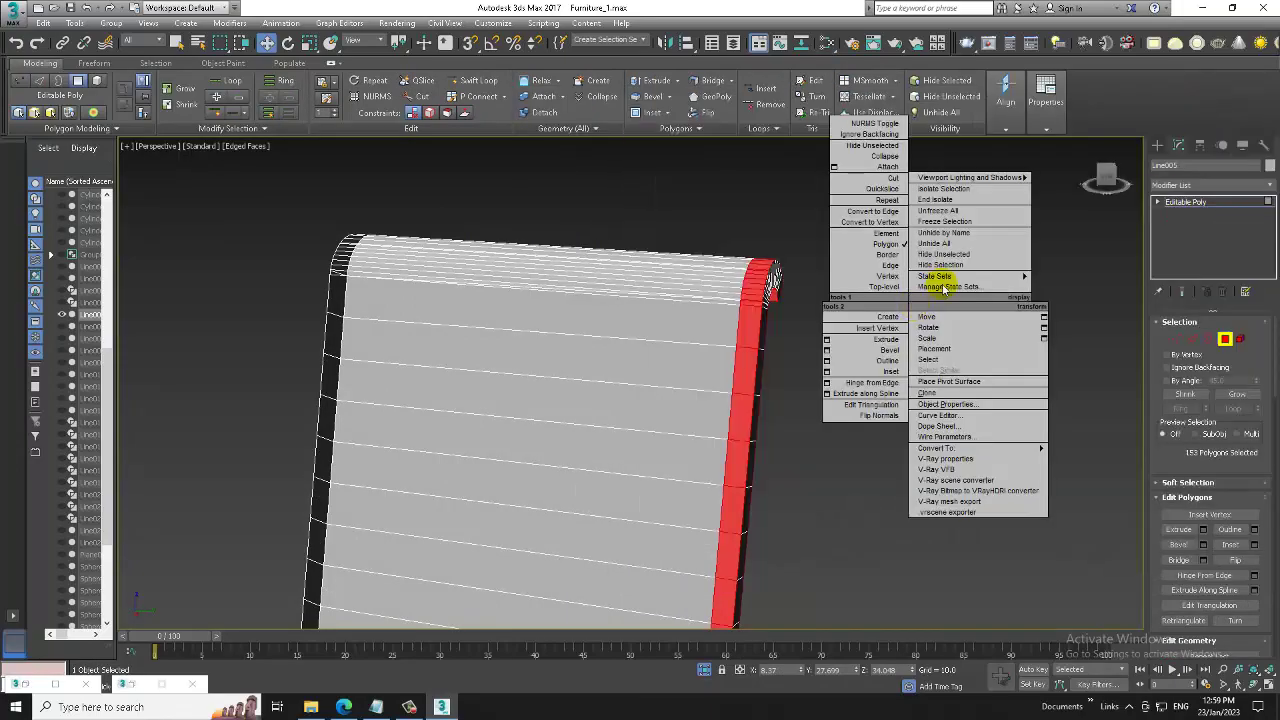
- End isolation to restore the full room and orbit to a low front view
left_click(966, 190)
mouse_move(760, 412)
middle_mouse_down("alt")
mouse_move(905, 450)
mouse_move(831, 457)
mouse_move(840, 434)
mouse_move(800, 432)
mouse_move(815, 445)
middle_mouse_up("alt")
scroll(819, 449, "down", 2)
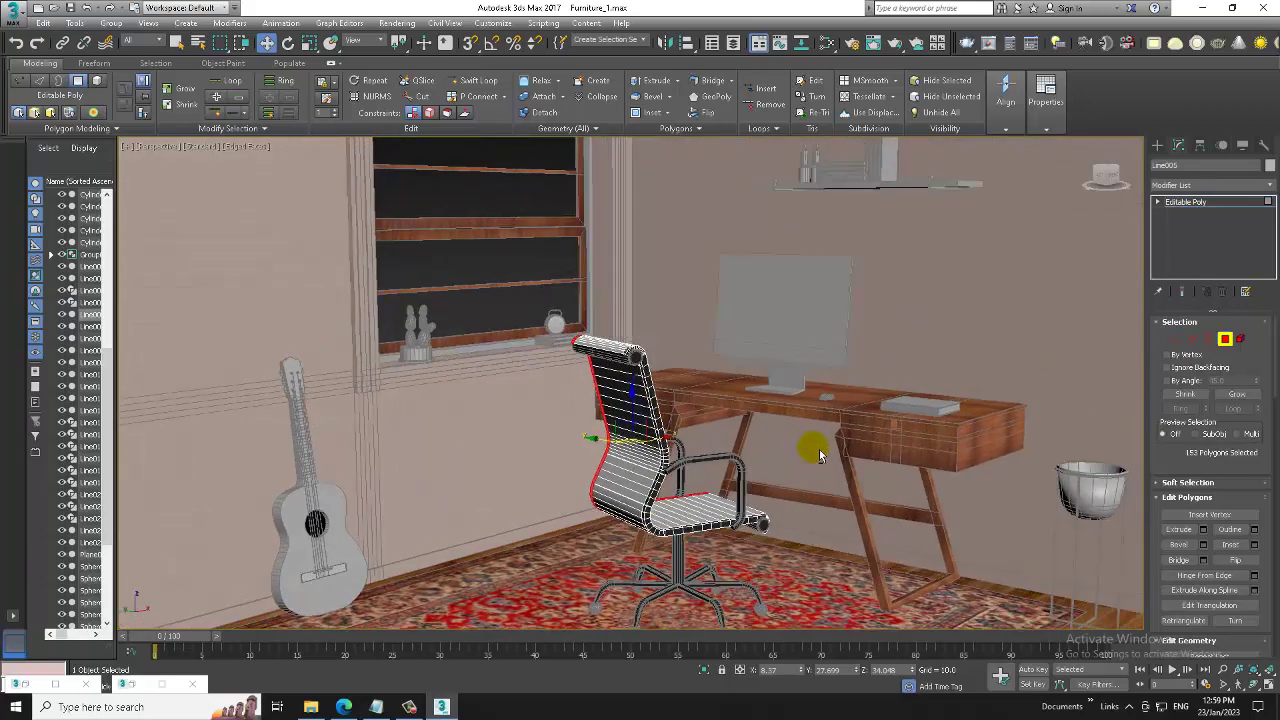
scroll(789, 381, "down", 2)
scroll(789, 381, "up", 3)
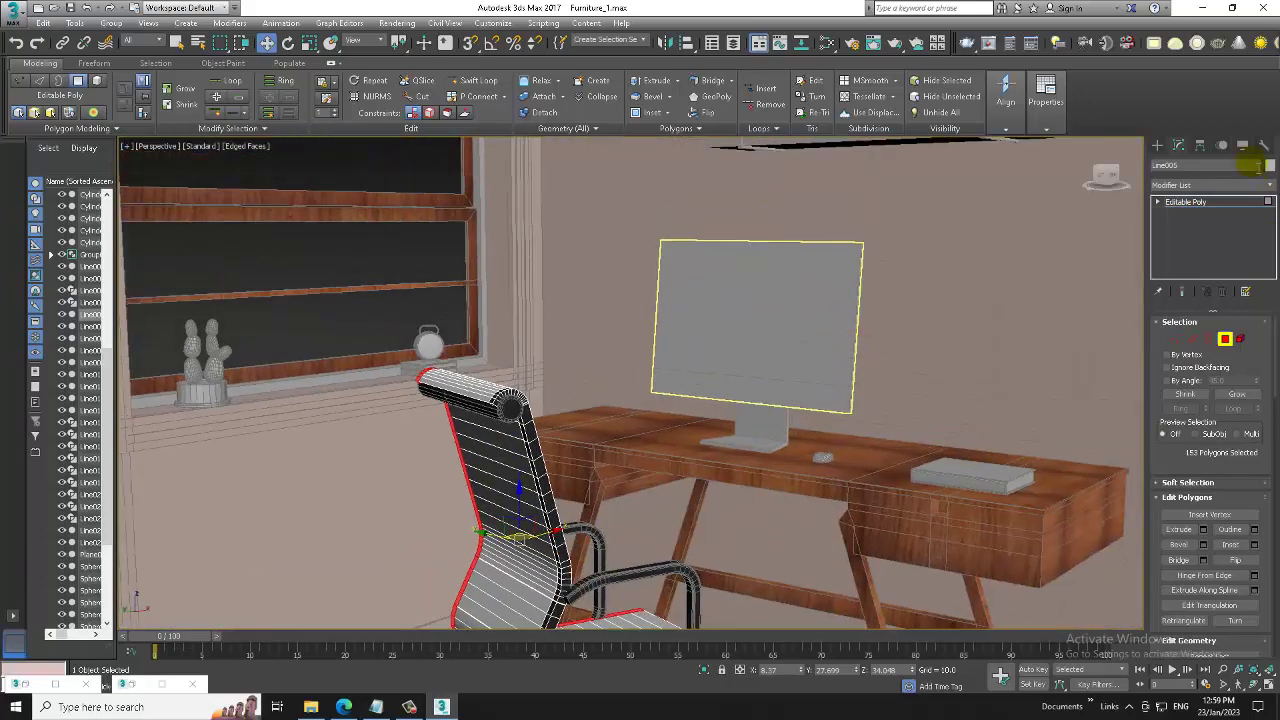
- Exit sub-object mode, select the monitor and reopen the stylish furniture.jpg reference image
left_click(1222, 201)
left_click(781, 323)
mouse_move(781, 323)
middle_mouse_down("alt")
mouse_move(914, 329)
mouse_move(794, 366)
middle_mouse_up("alt")
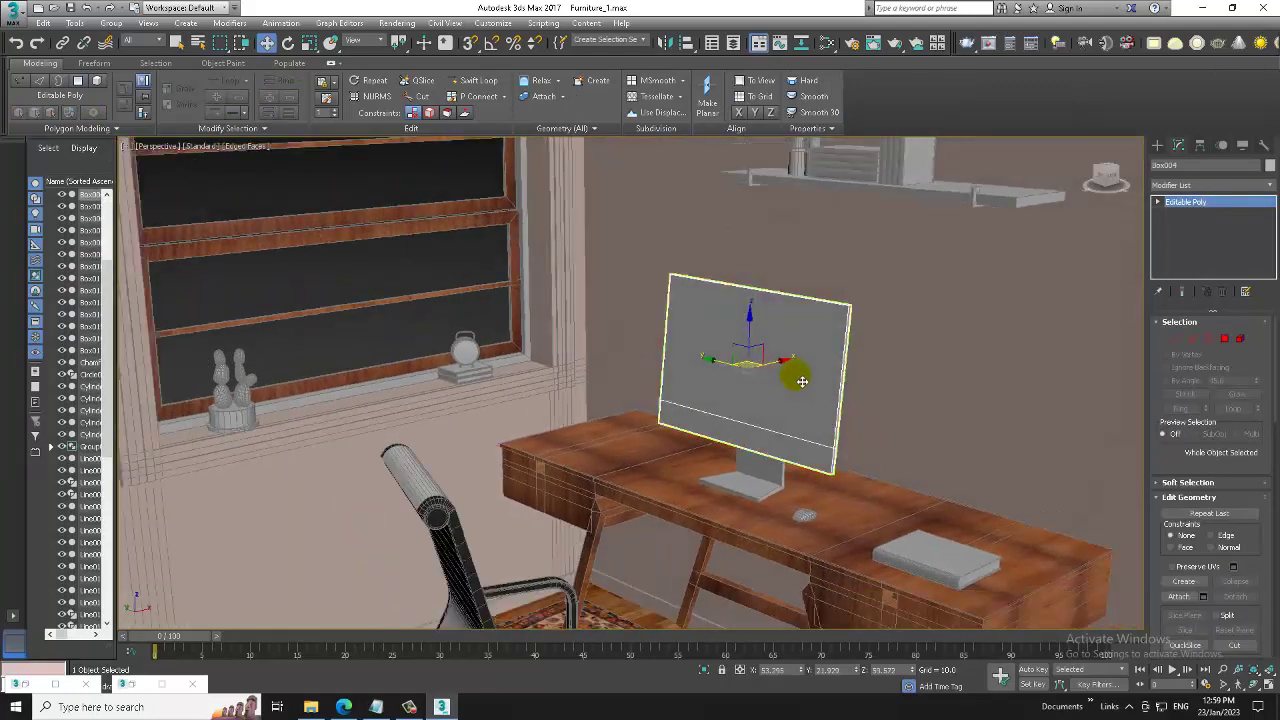
scroll(794, 366, "up", 2)
left_click(38, 697)
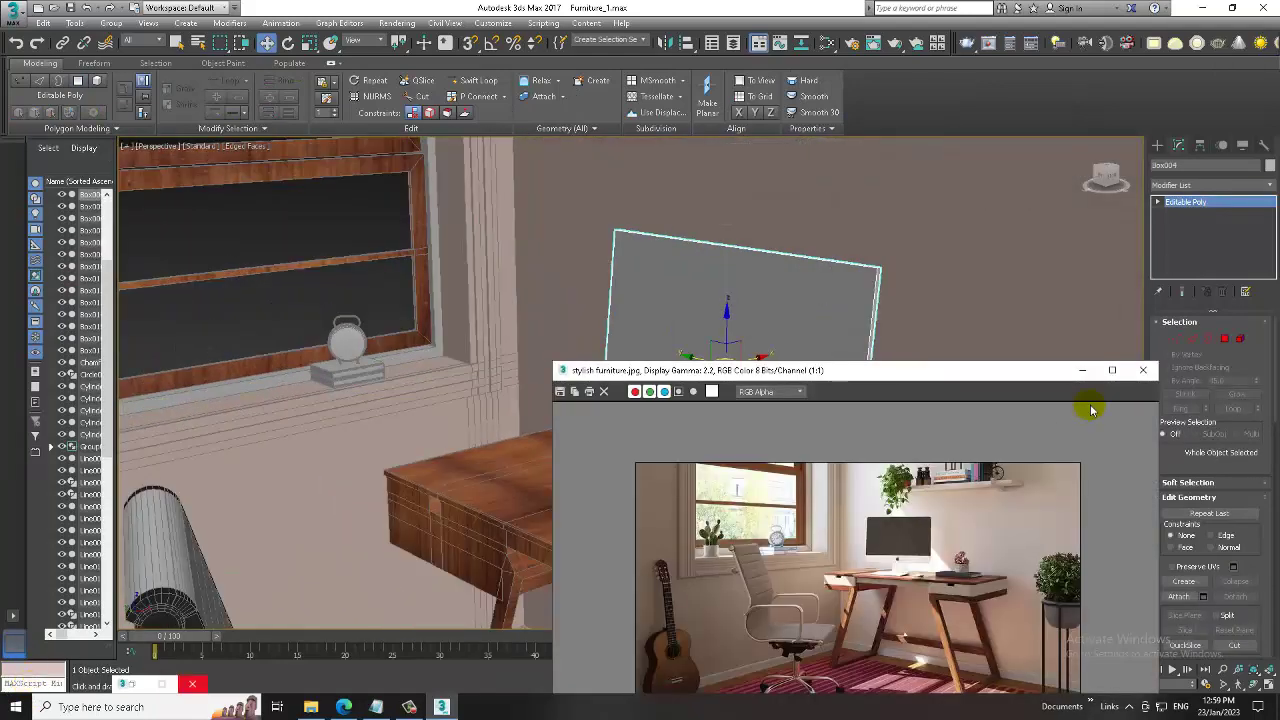
- Select the monitor's front screen polygon in face sub-object mode
left_click(1082, 371)
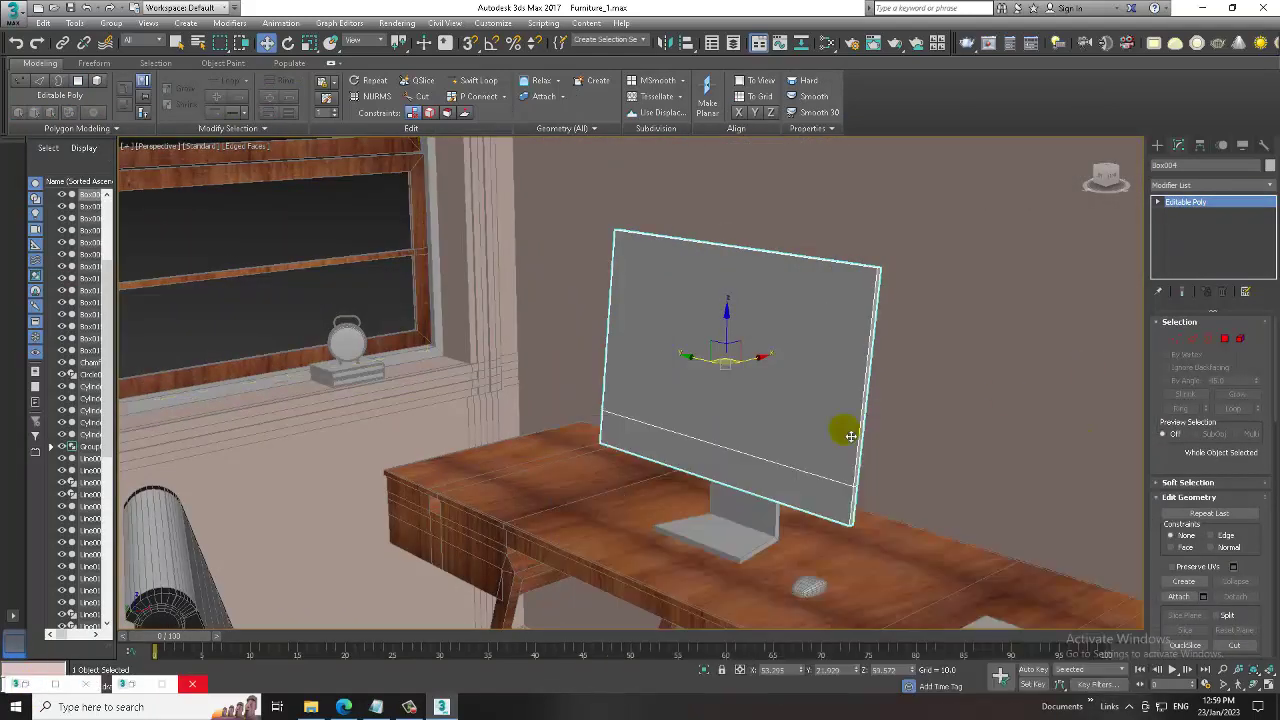
middle_click_drag(846, 429, 777, 371, "alt")
left_click(1224, 338)
left_click(700, 323)
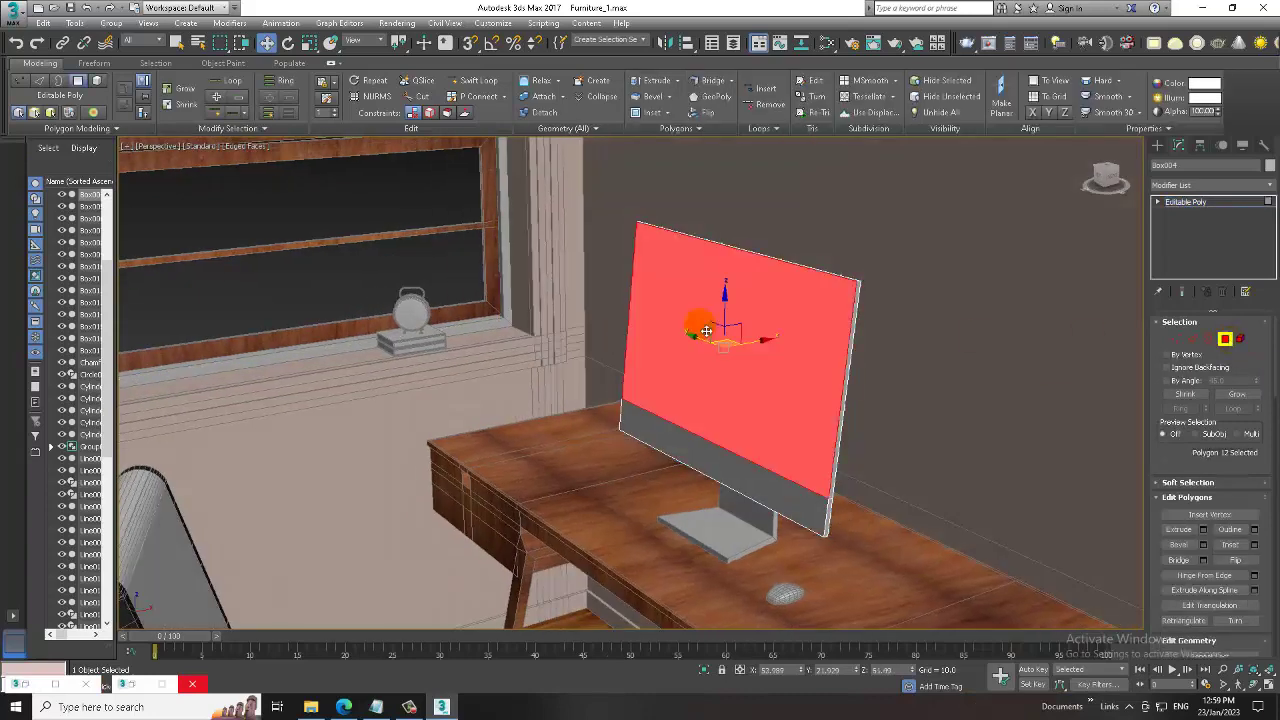
middle_click_drag(700, 323, 737, 371, "alt")
- Create a new VRayMtl with a dark diffuse colour and light-grey reflection
key("m")
middle_click_drag(916, 420, 846, 346)
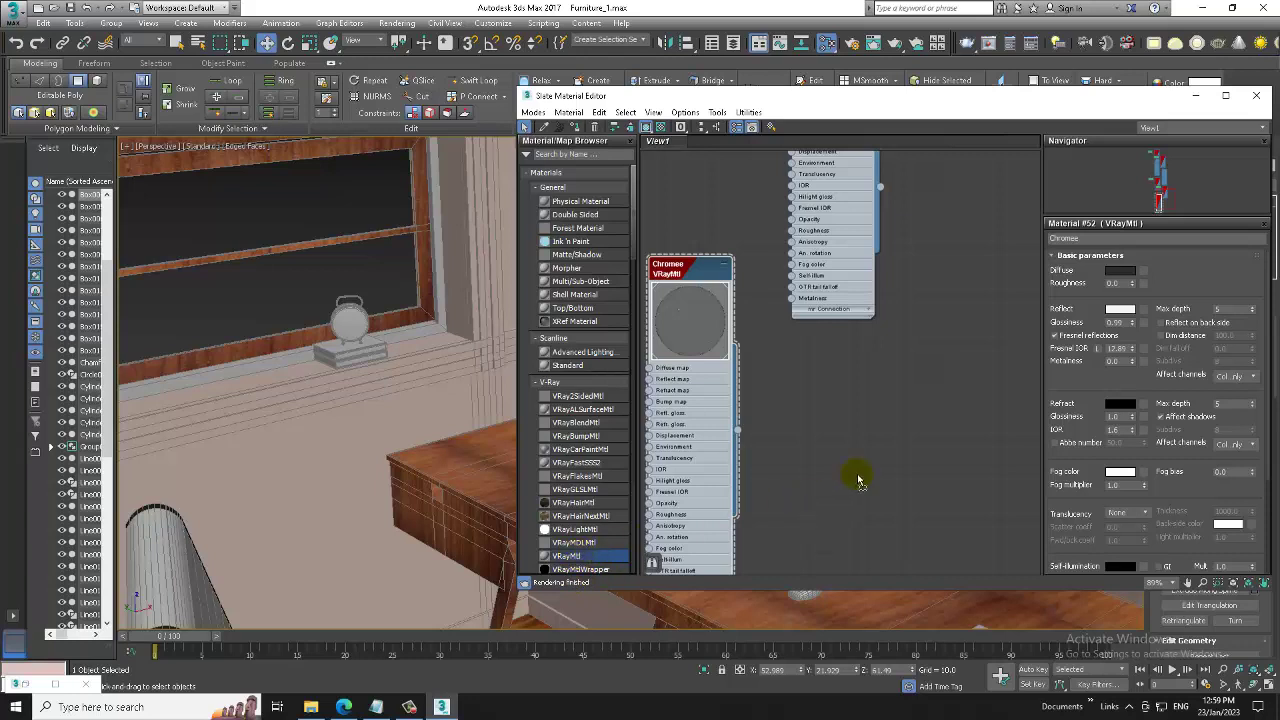
left_click_drag(577, 557, 900, 366)
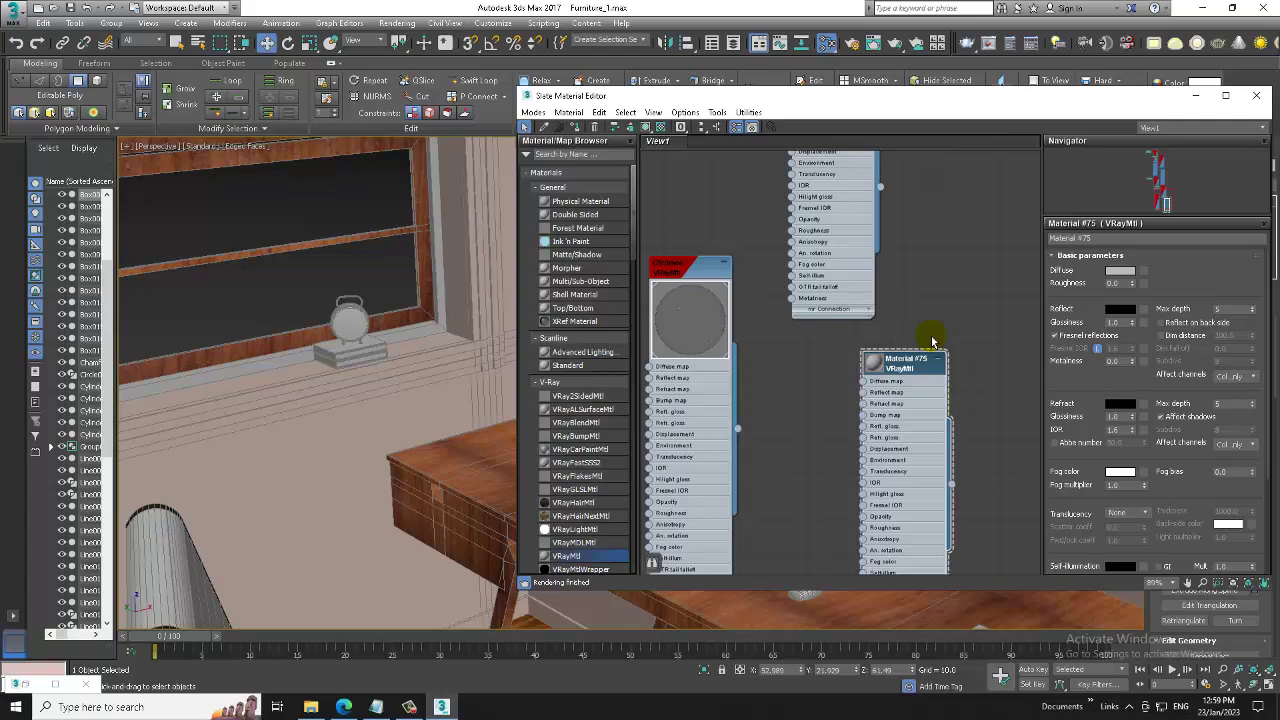
double_click(895, 363)
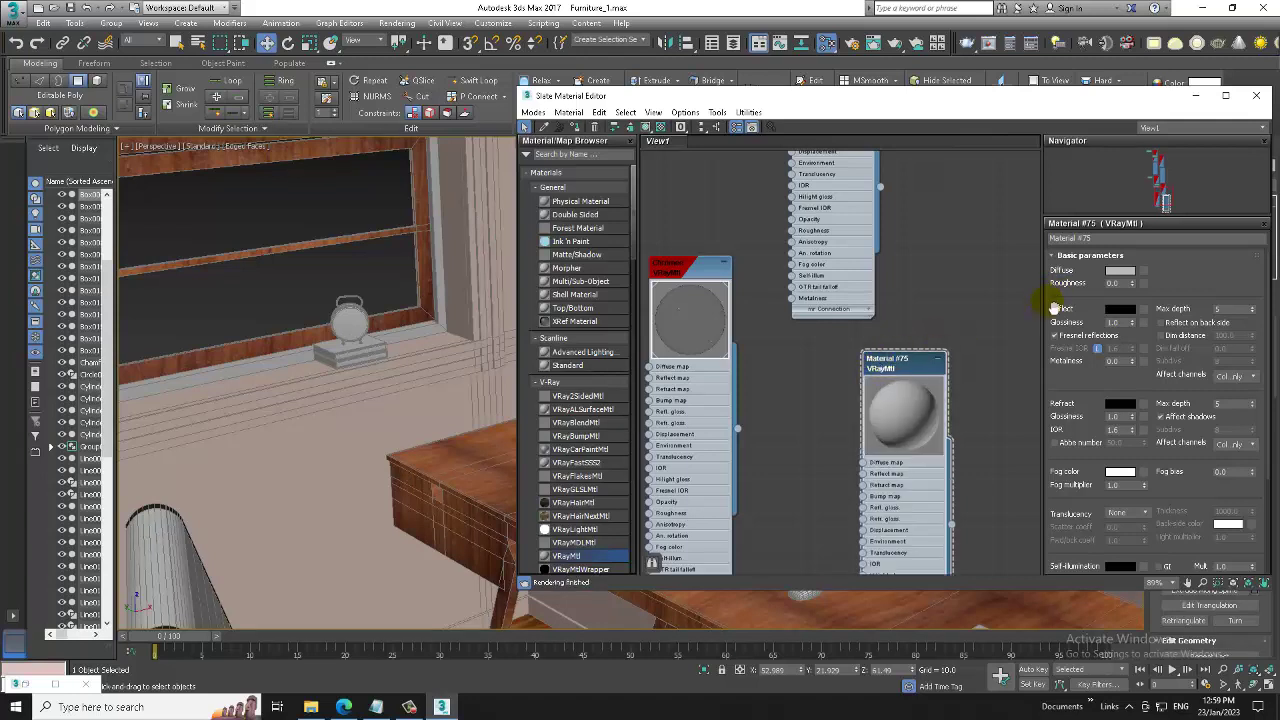
left_click(1120, 272)
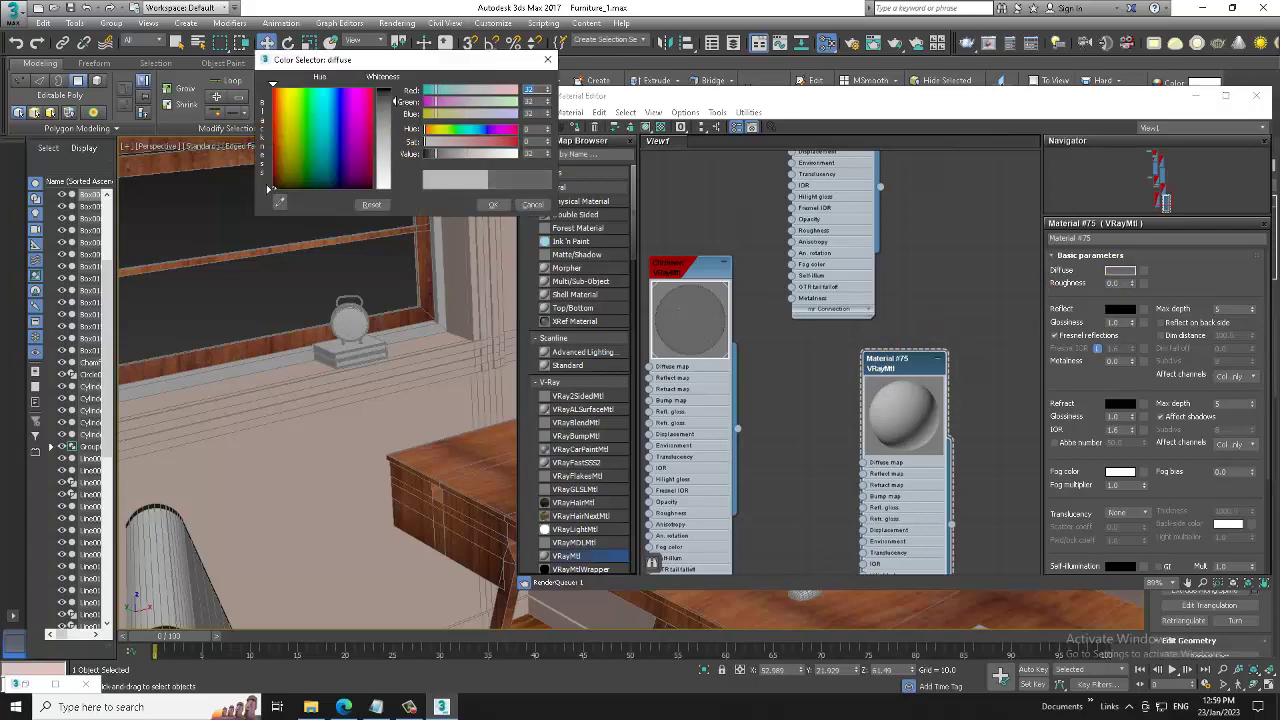
left_click(493, 204)
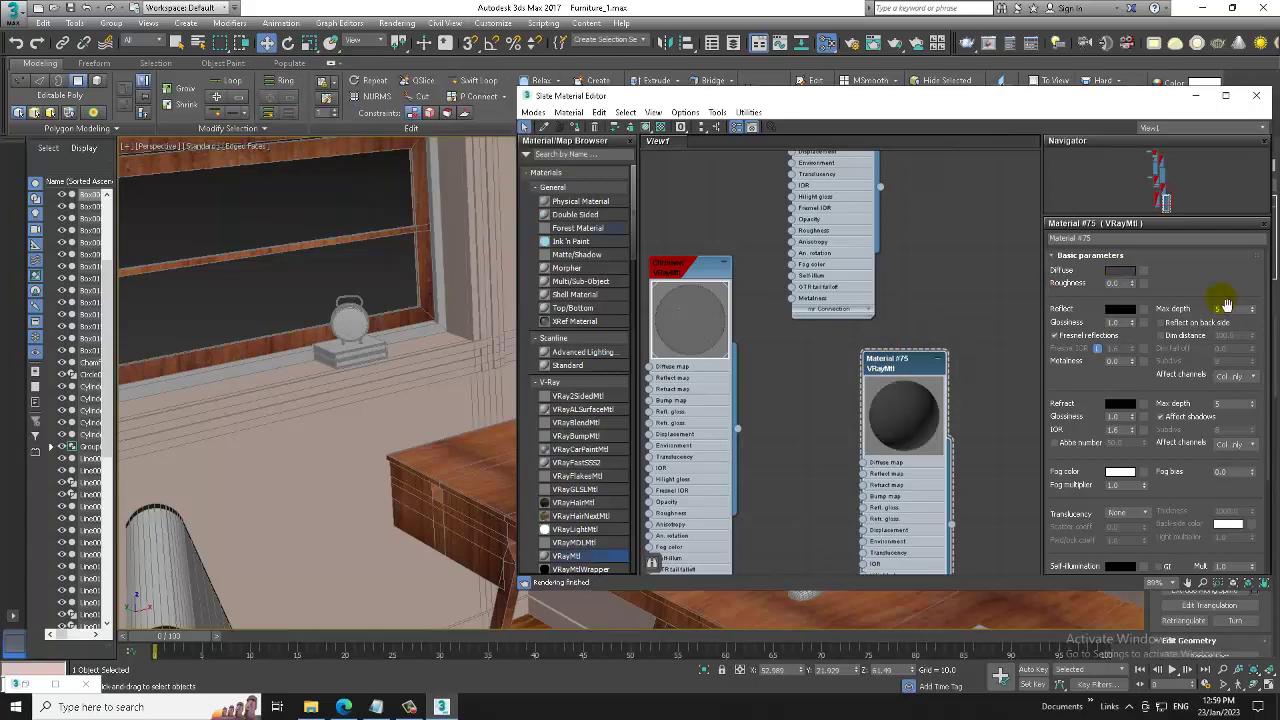
left_click(1120, 309)
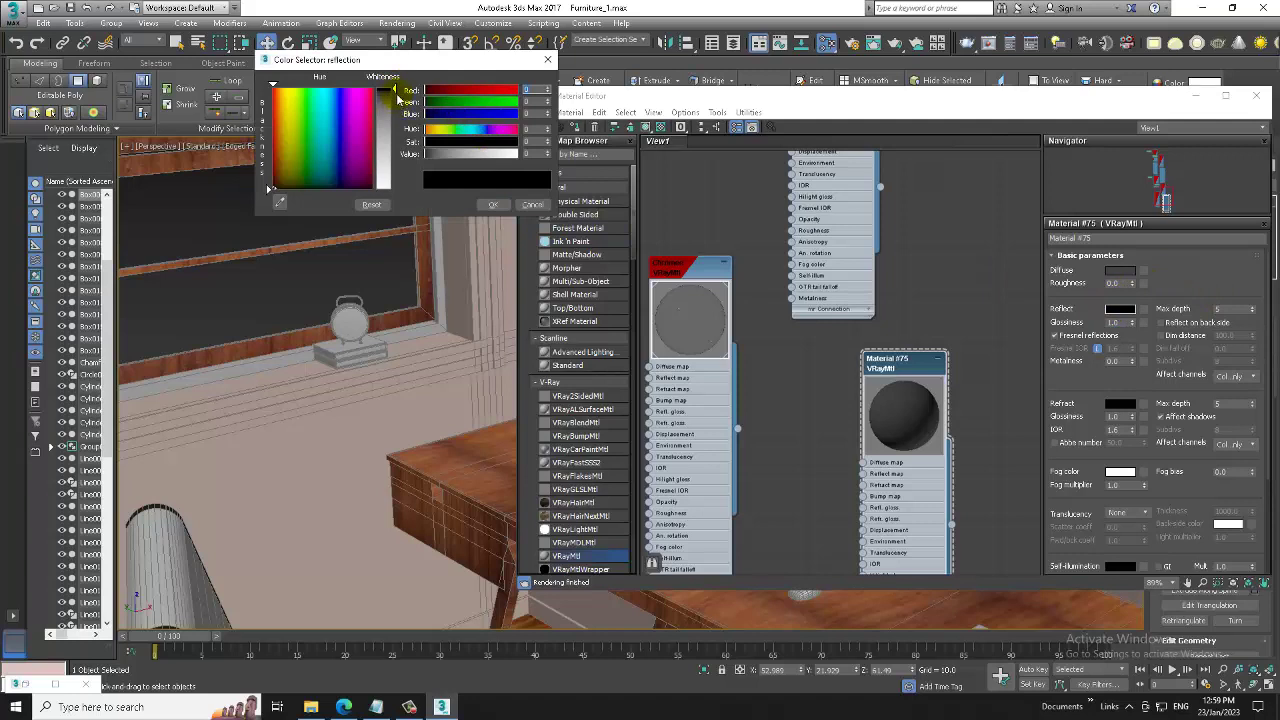
left_click_drag(397, 94, 386, 140)
left_click(493, 204)
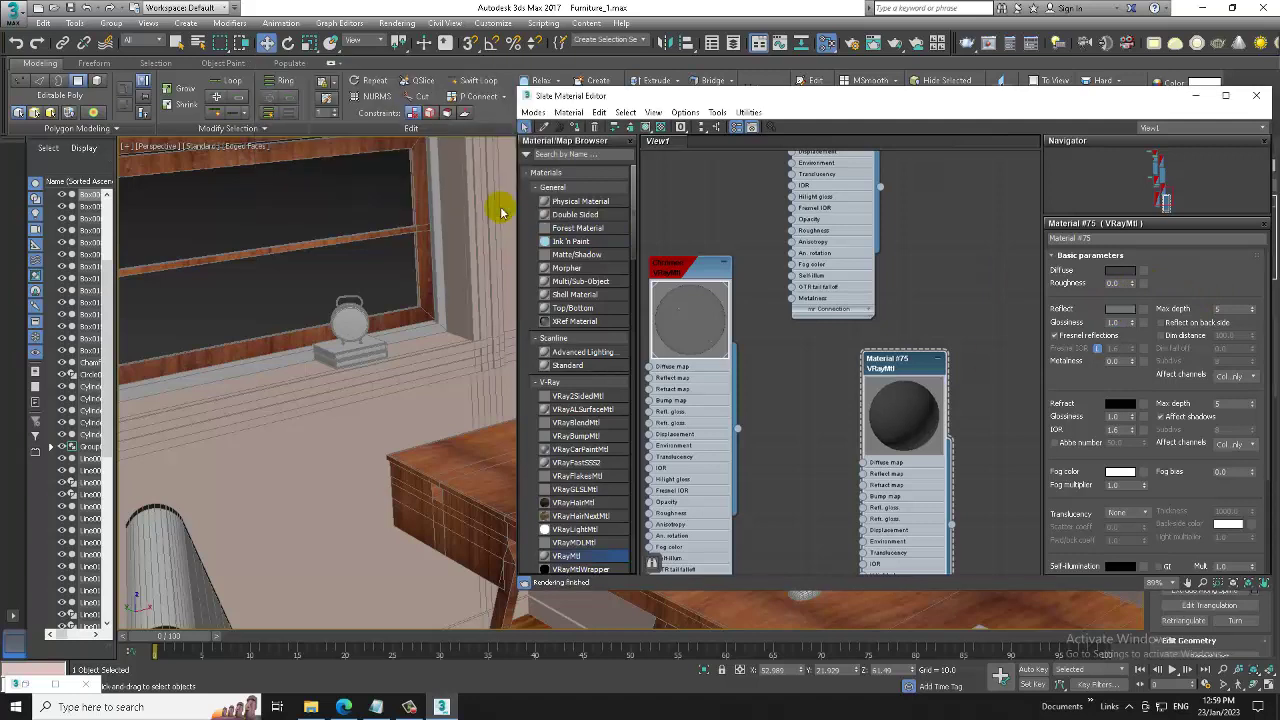
- Rename the material 'screen', assign it to the front face, and close the editor
double_click(1141, 238)
key("BackSpace")
type("screen")
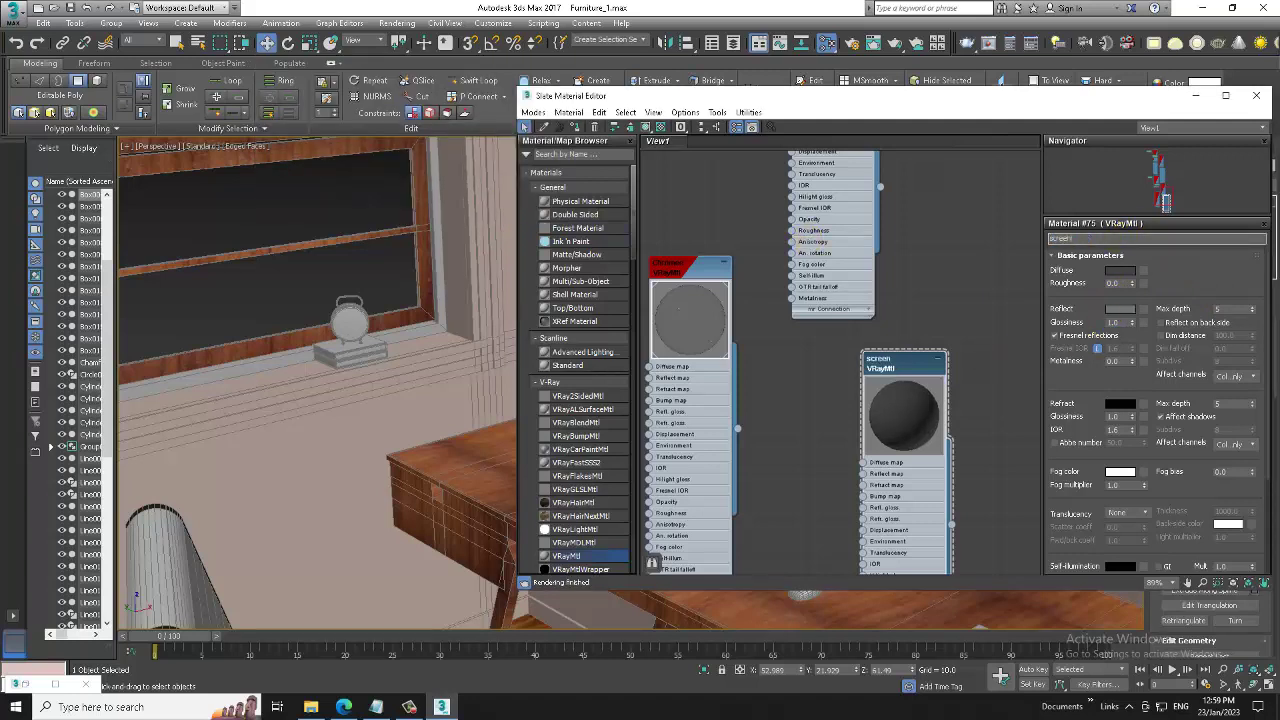
left_click(587, 127)
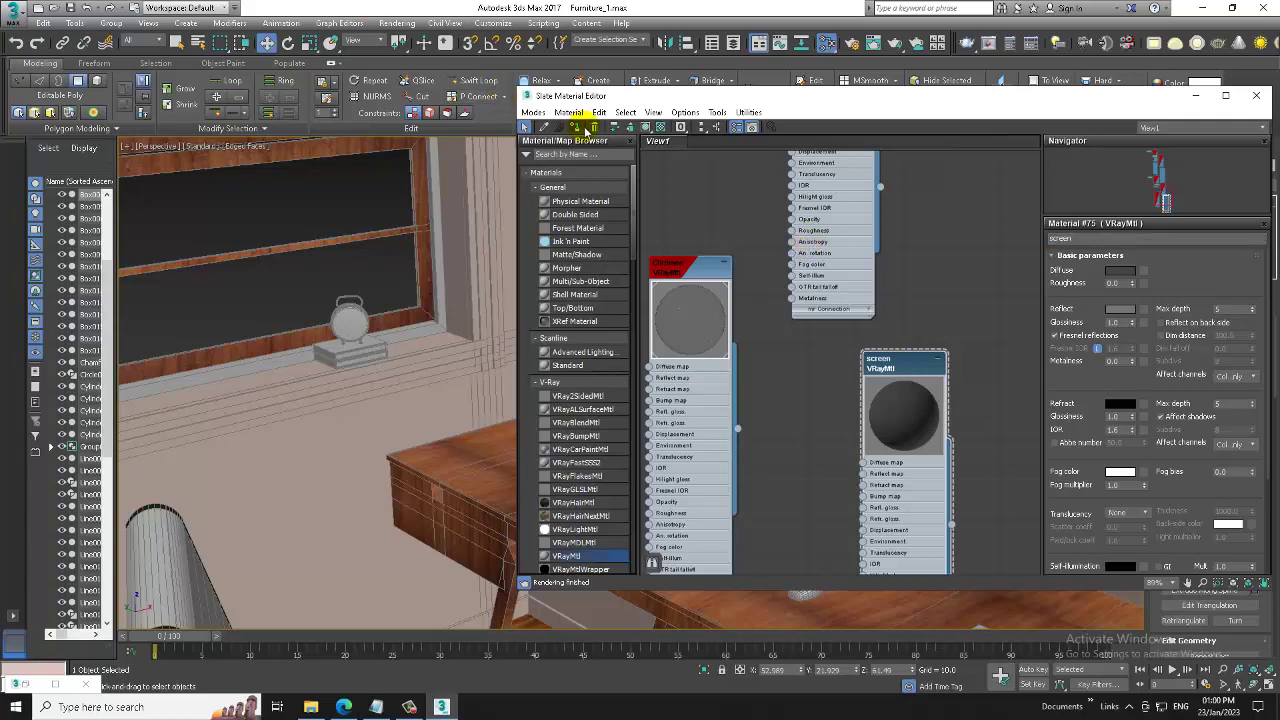
left_click(646, 130)
left_click(1192, 95)
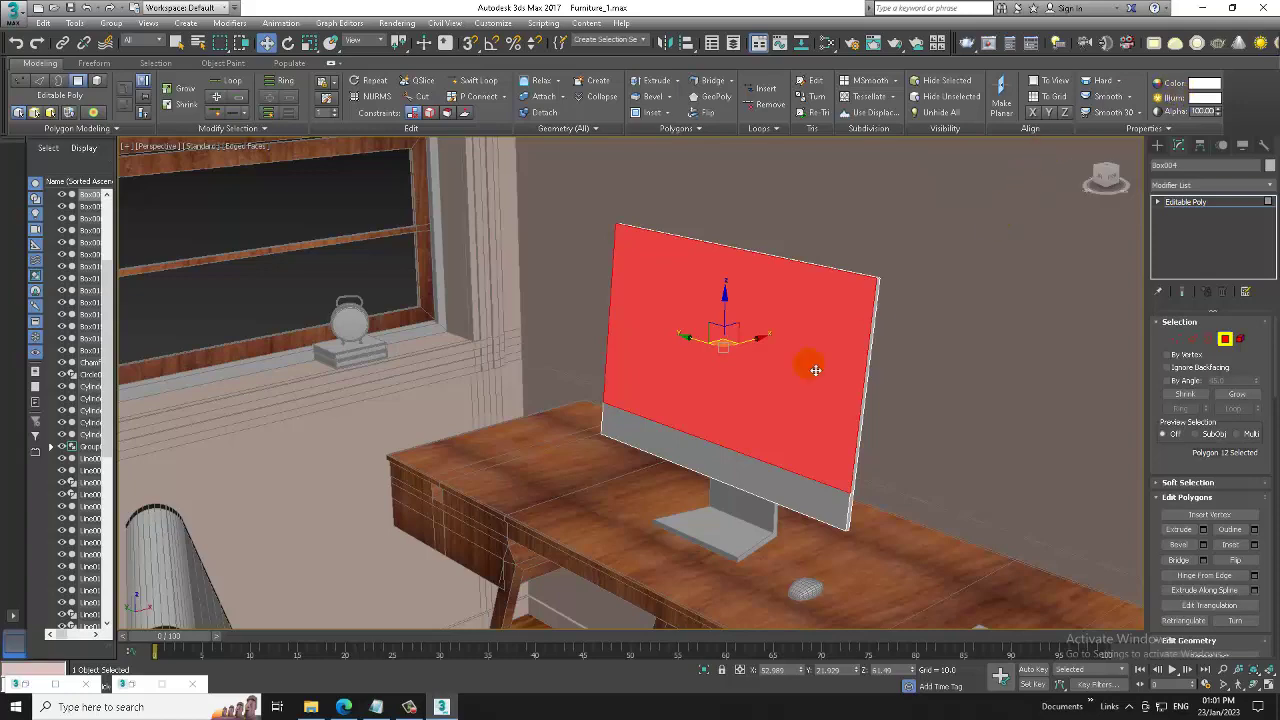
- Invert the selection to the frame and create a VRayMtl with white diffuse
key("ctrl+i")
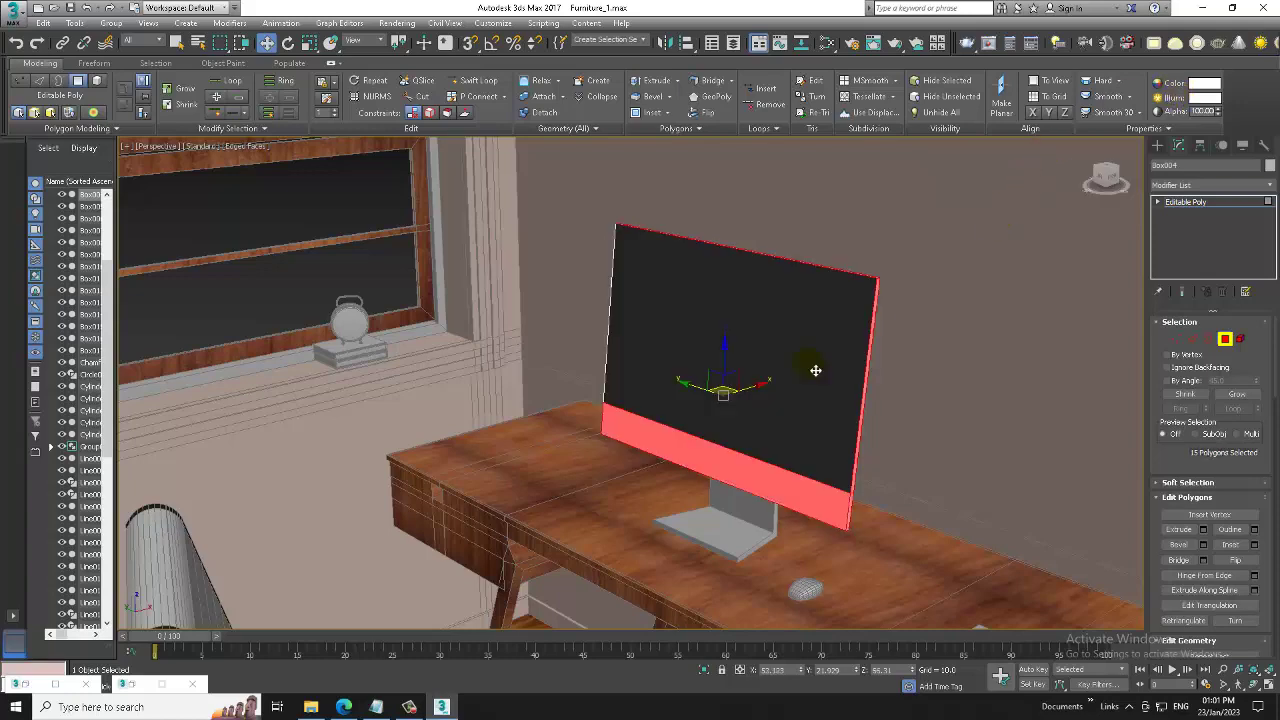
key("m")
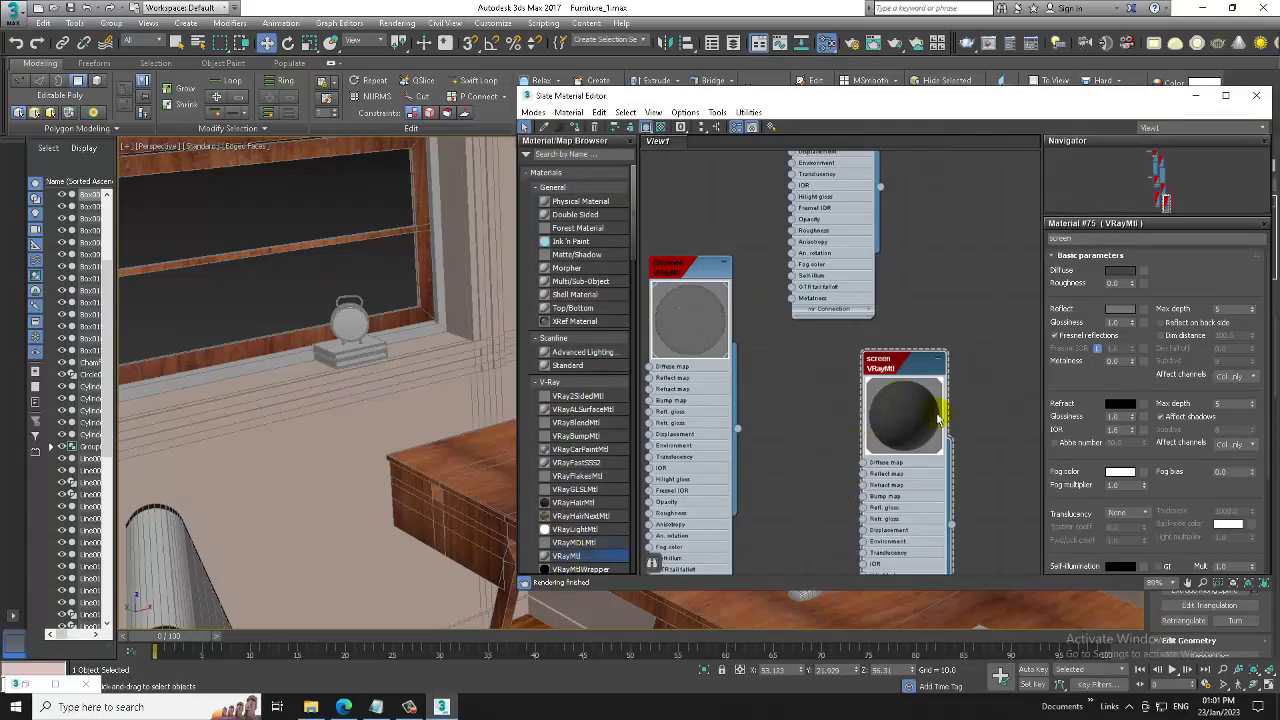
middle_click_drag(938, 418, 929, 194)
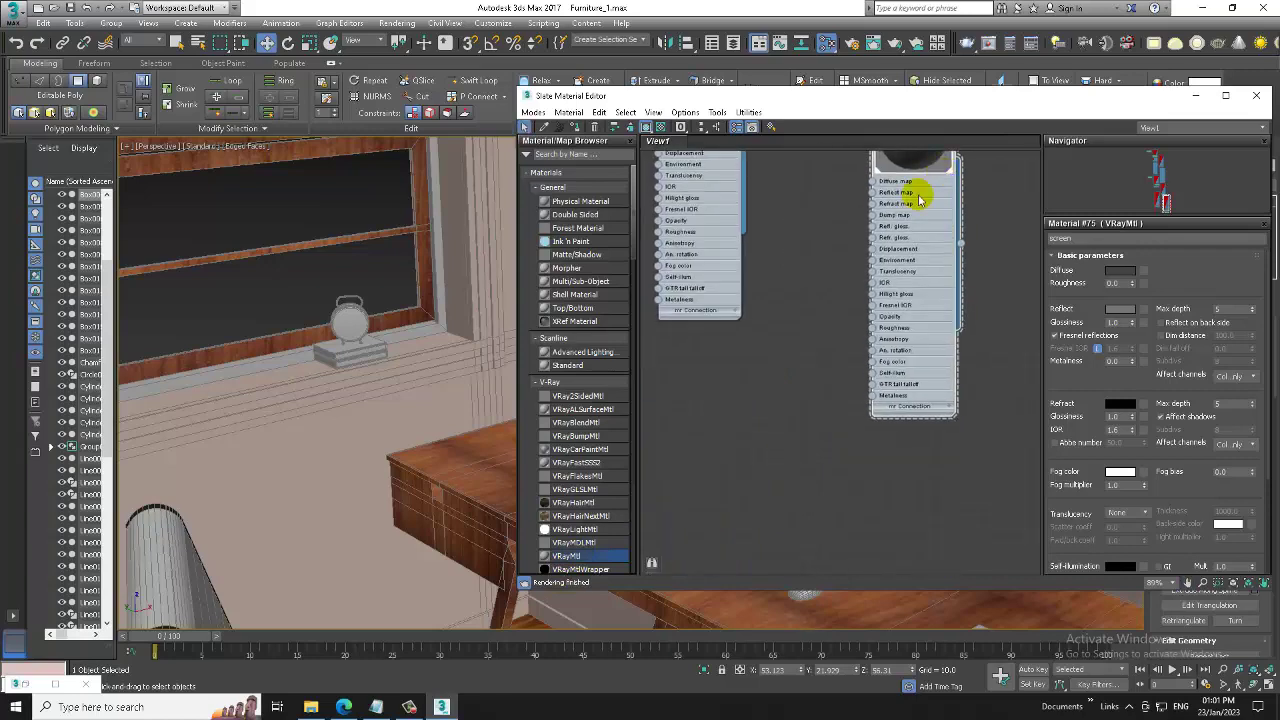
left_click(730, 372)
left_click(1120, 270)
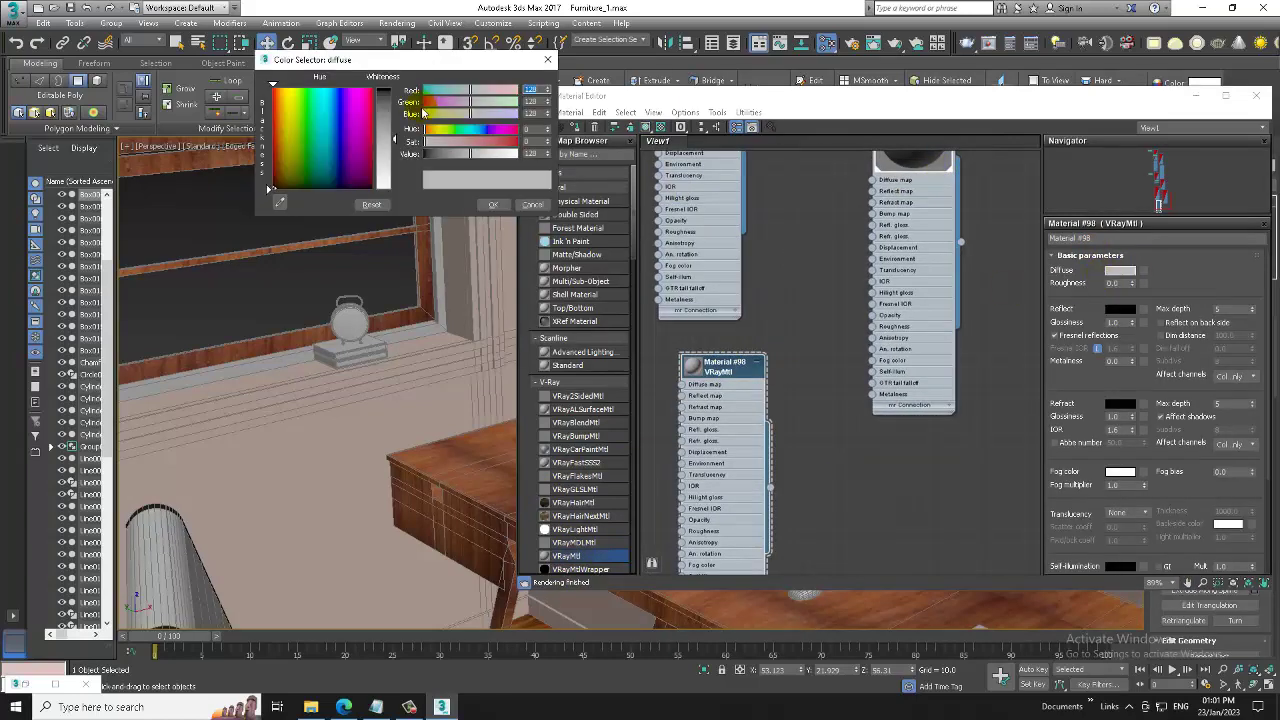
left_click_drag(395, 145, 395, 92)
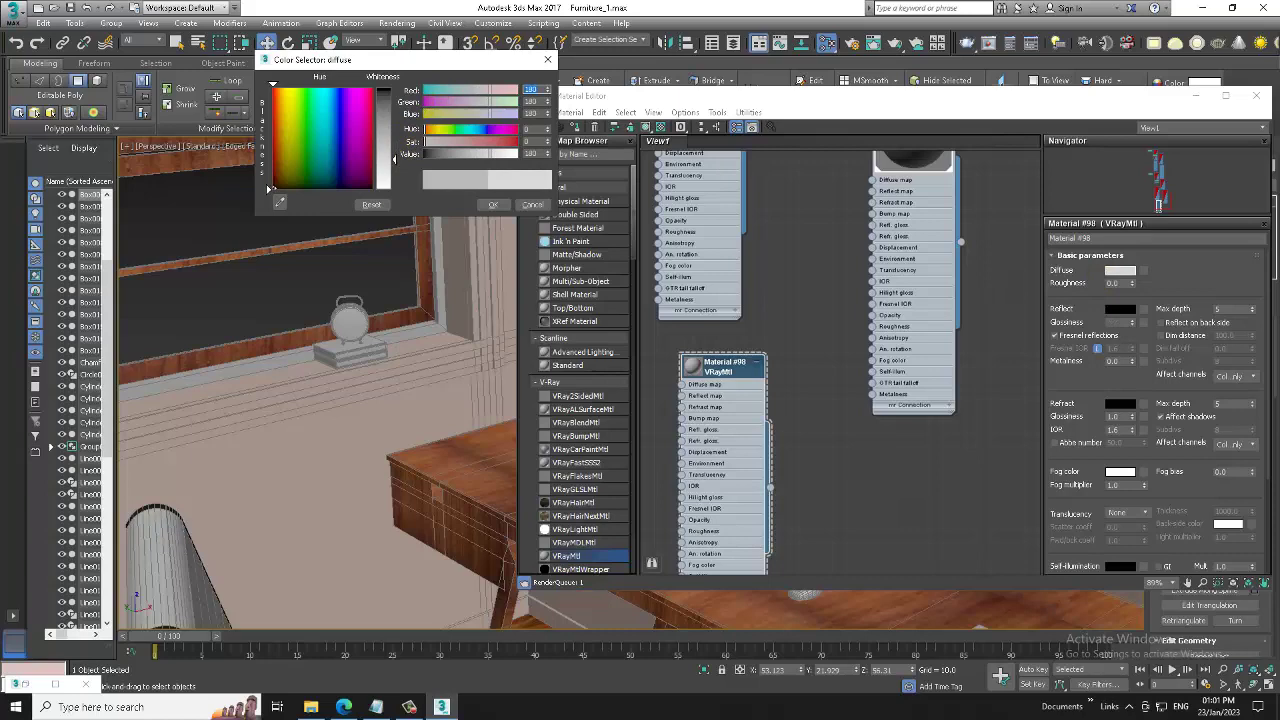
left_click(493, 204)
- Set reflection to grey 144, glossiness about 0.58, and unlocked Fresnel IOR 2.85
left_click(1119, 309)
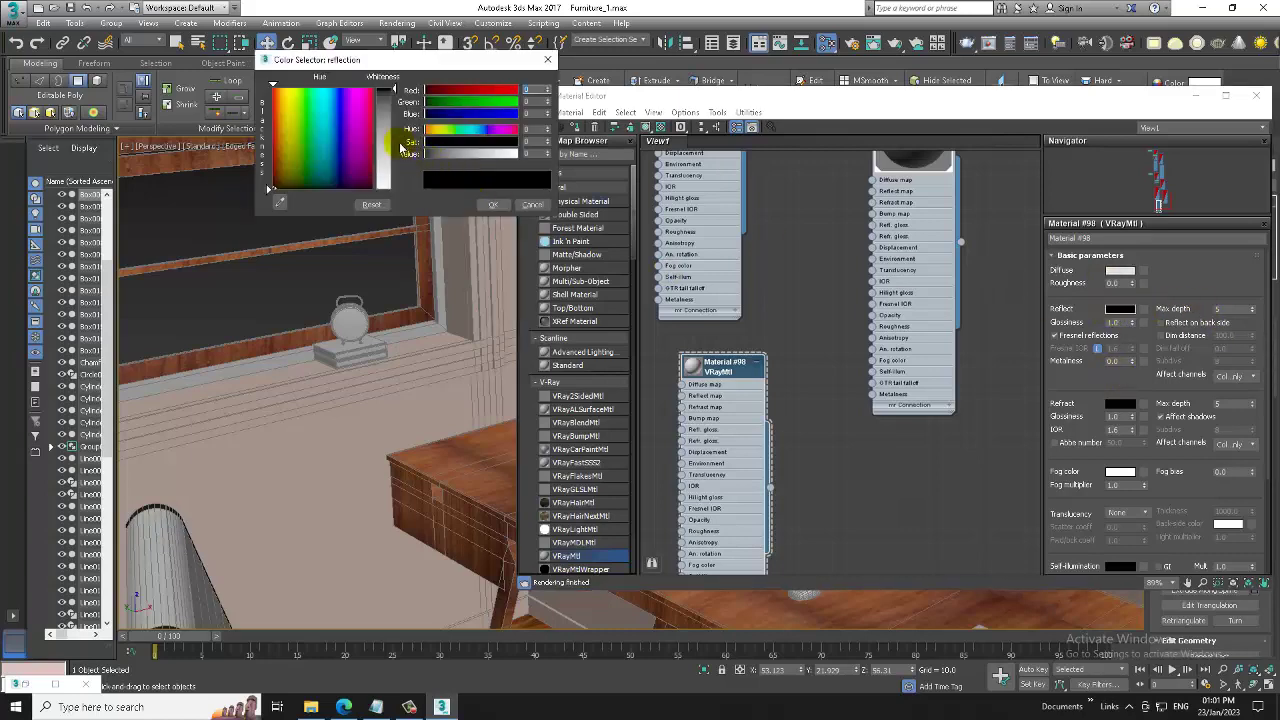
left_click_drag(388, 100, 388, 145)
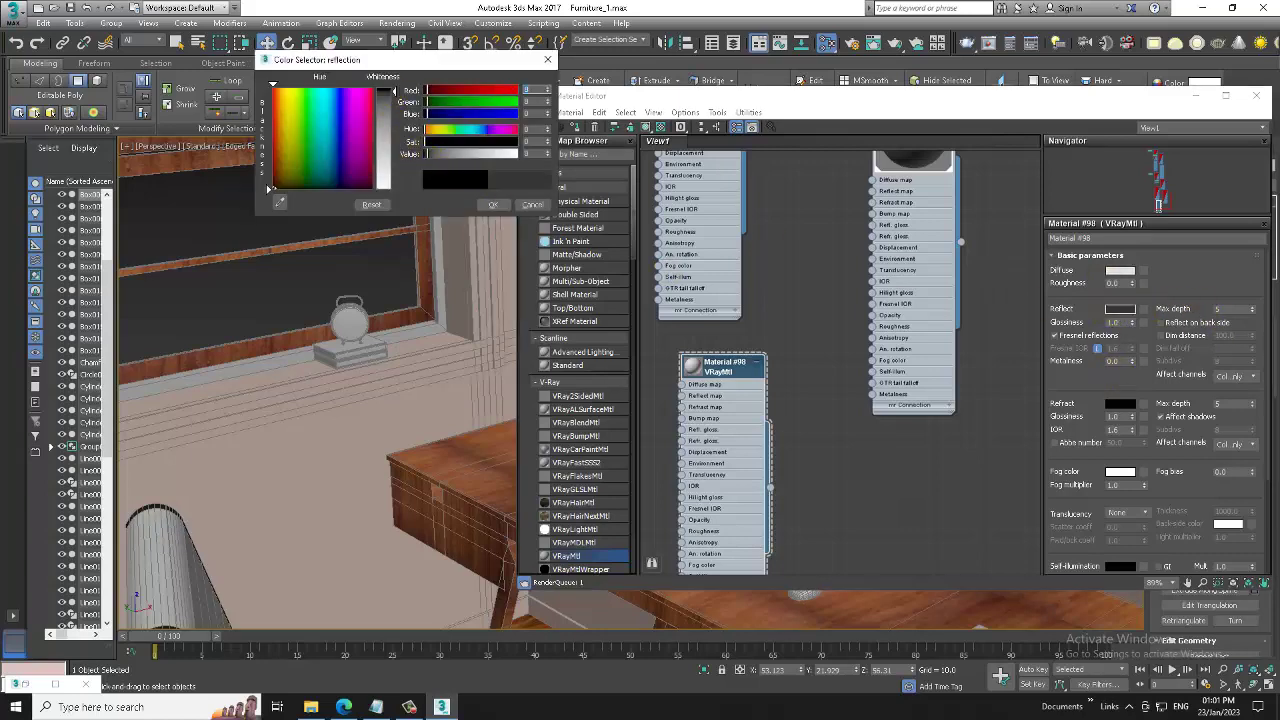
left_click(493, 205)
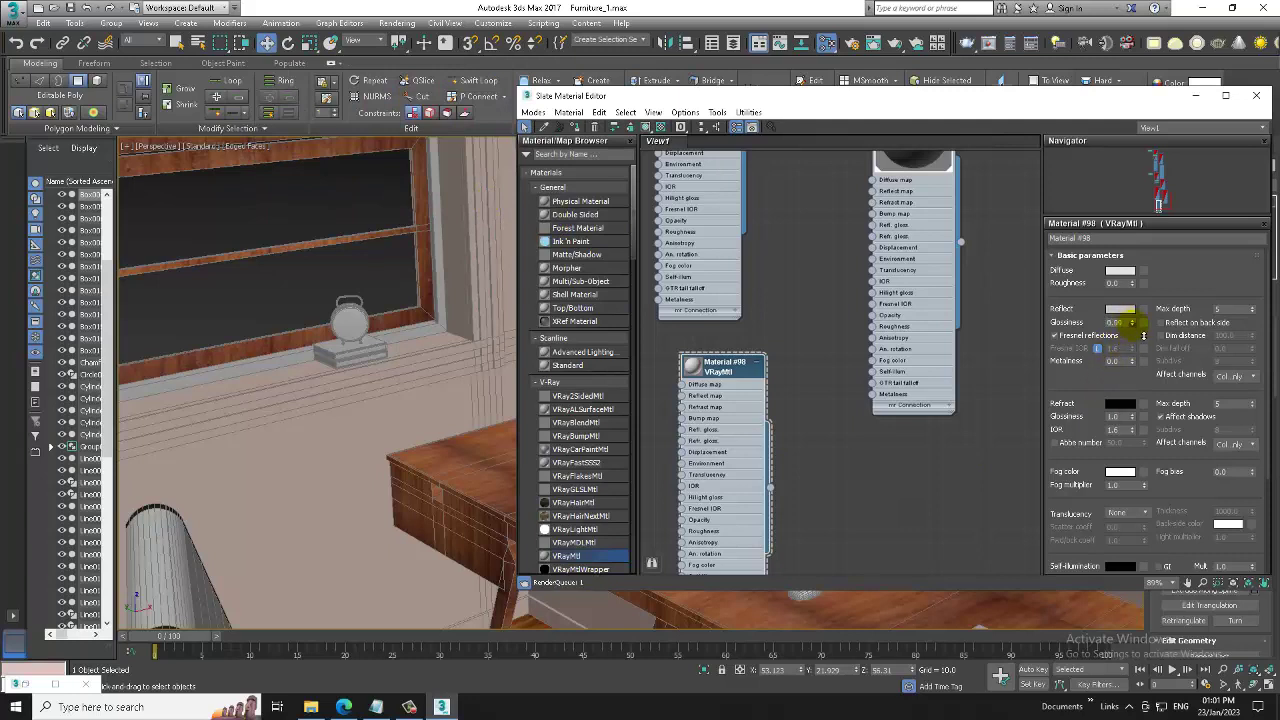
left_click_drag(1133, 323, 1147, 360)
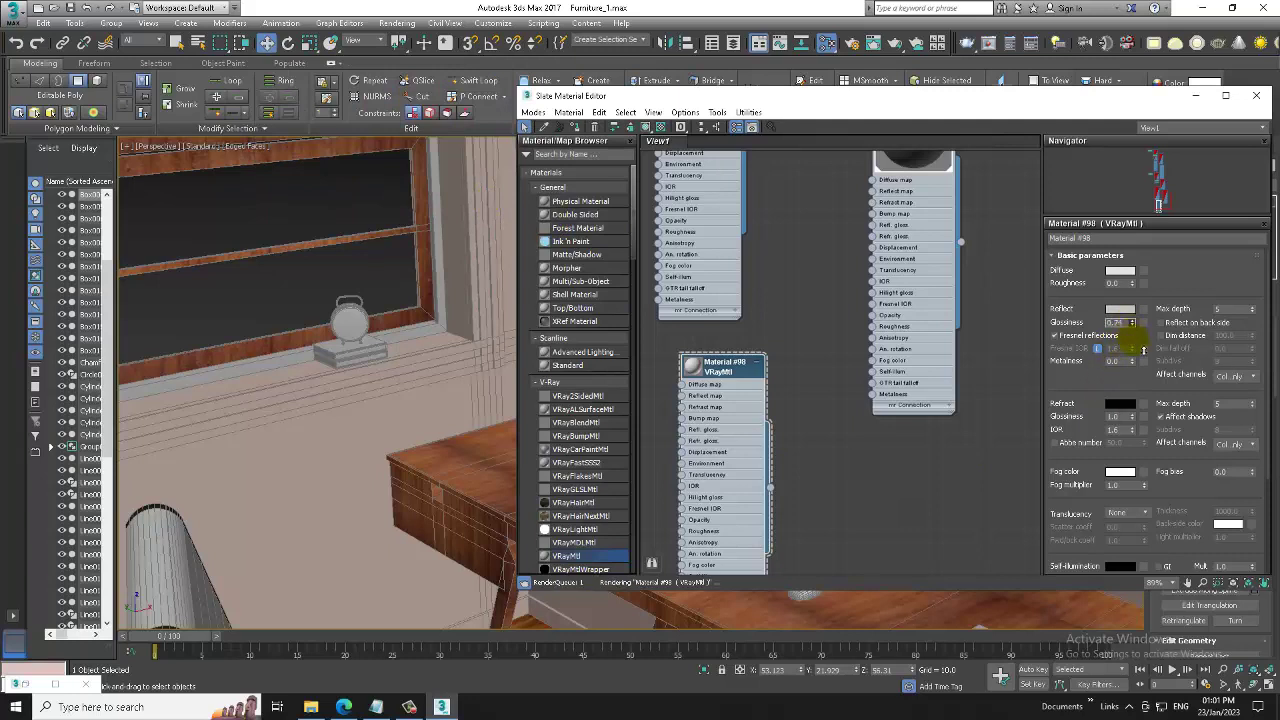
left_click(690, 367)
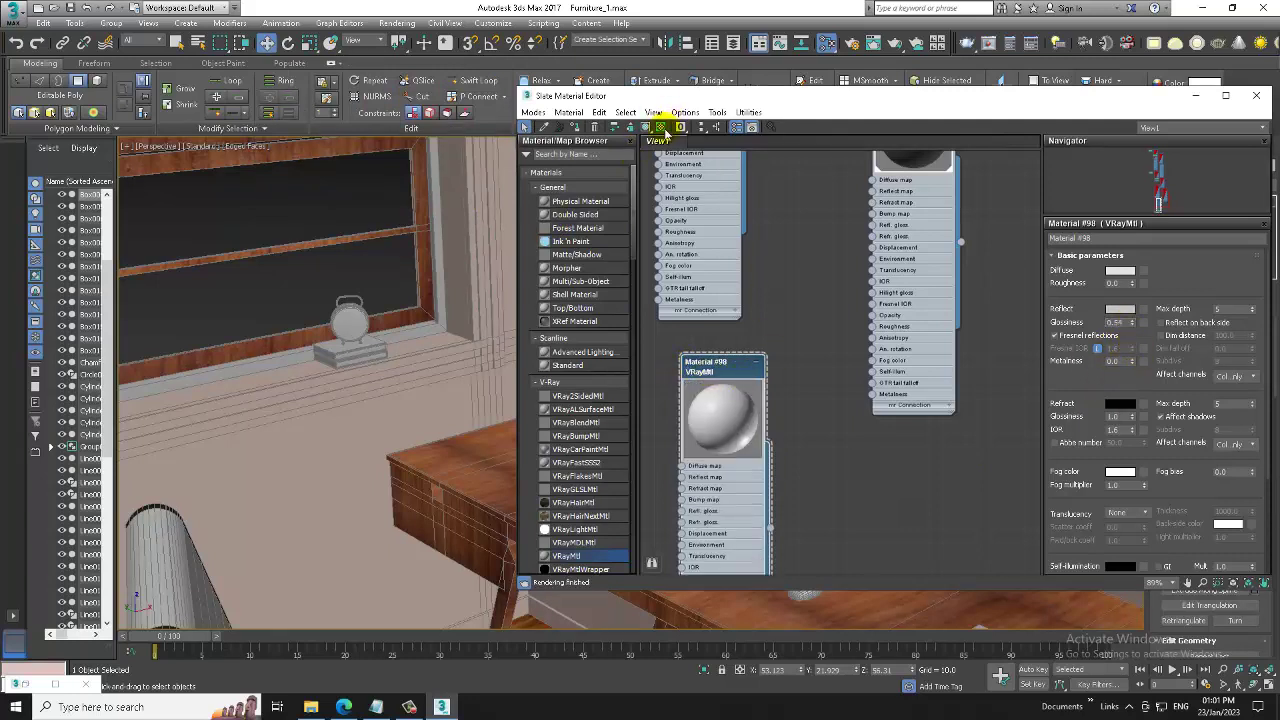
left_click(659, 127)
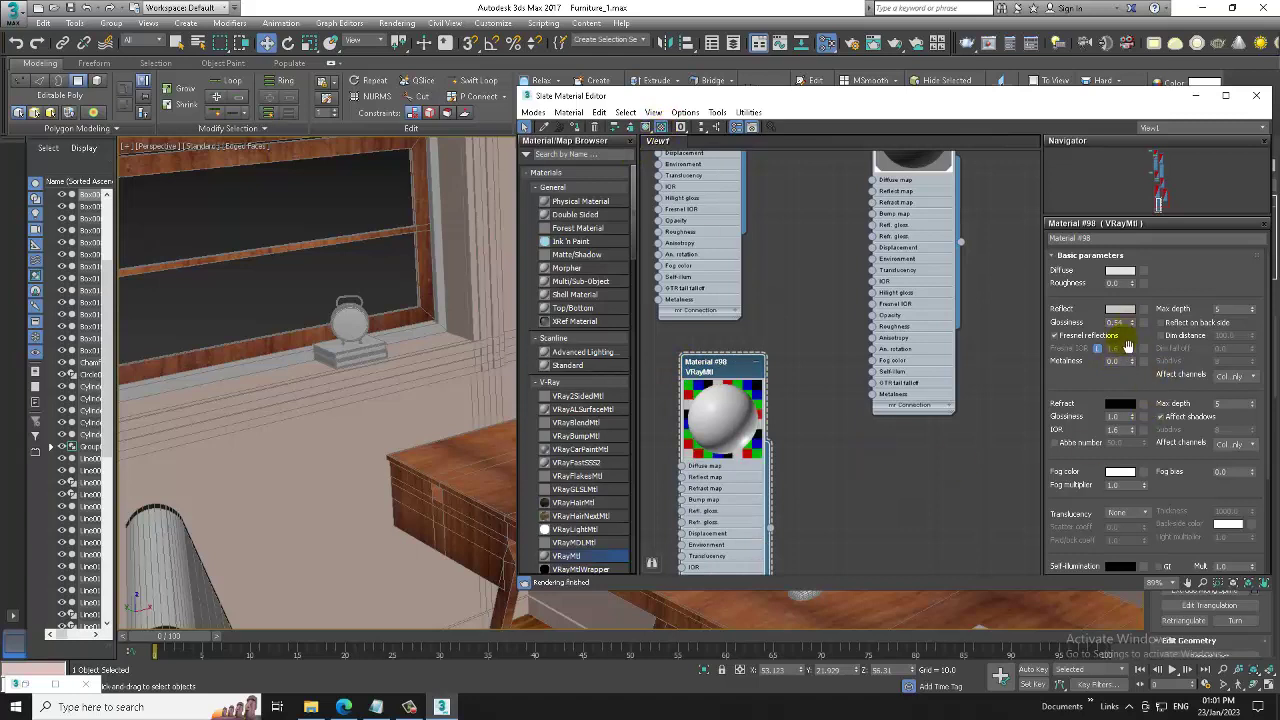
left_click(1097, 348)
mouse_move(1131, 348)
left_mouse_down()
mouse_move(1163, 273)
mouse_move(1149, 257)
left_mouse_up()
left_click_drag(1134, 324, 1147, 326)
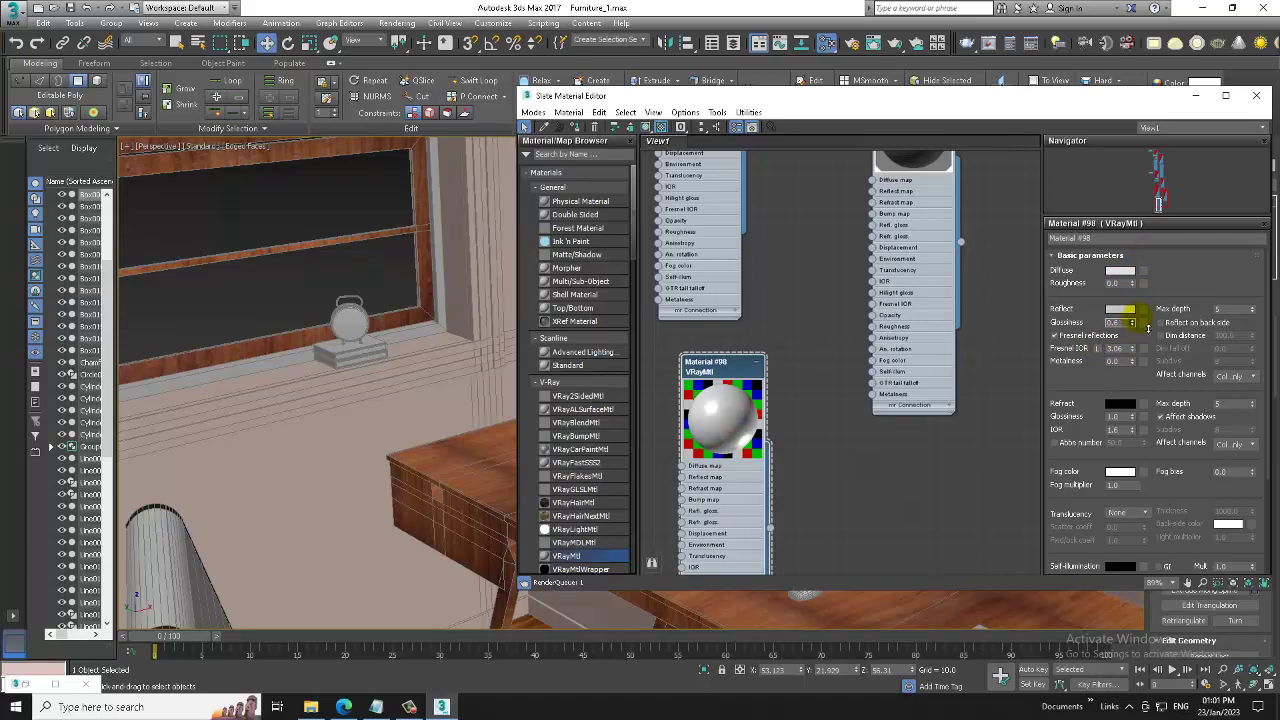
left_click_drag(1147, 326, 1140, 323)
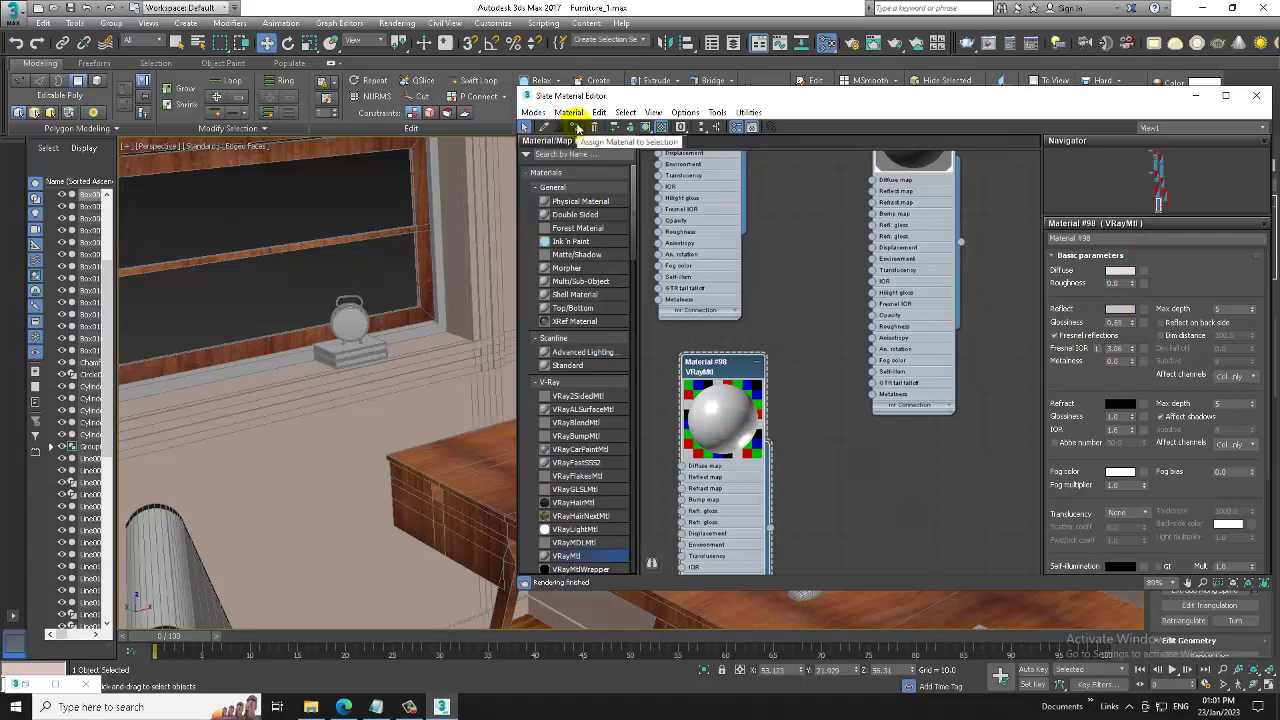
- Assign the new material to the monitor frame polygons and close the material editor
left_click(646, 127)
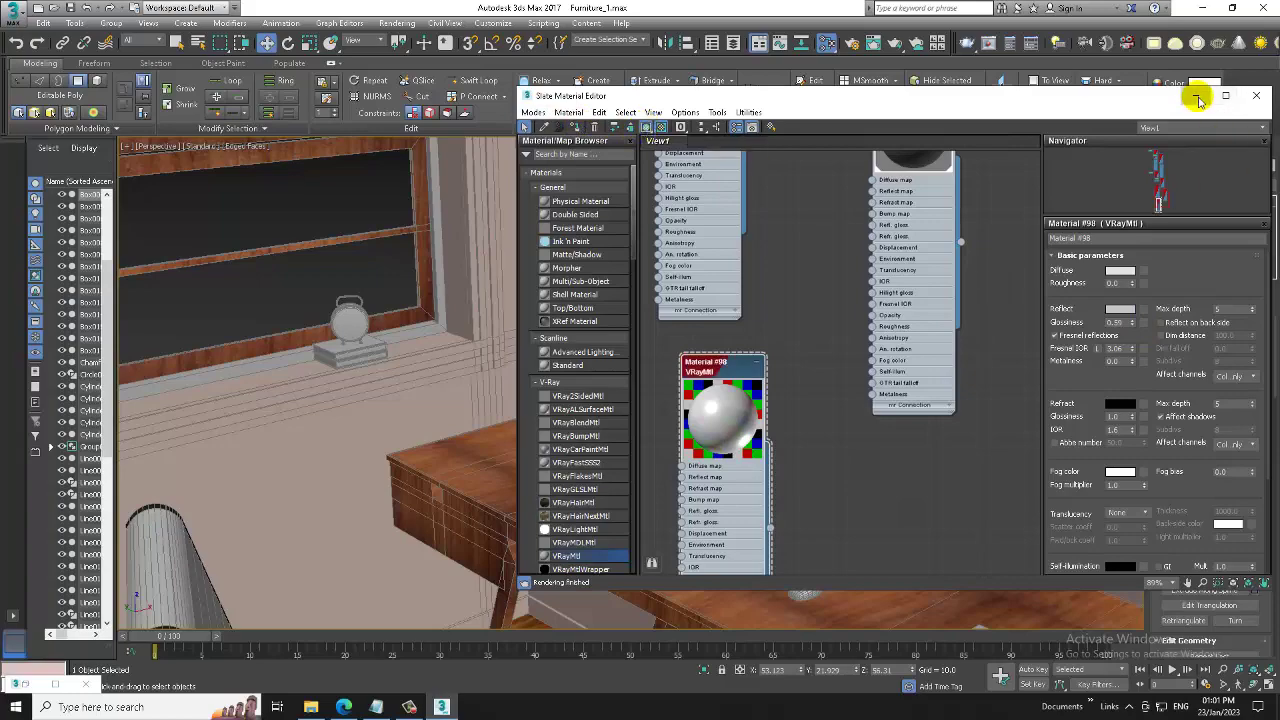
left_click(1195, 95)
scroll(965, 243, "down", 5)
scroll(965, 243, "up", 2)
left_click(965, 243)
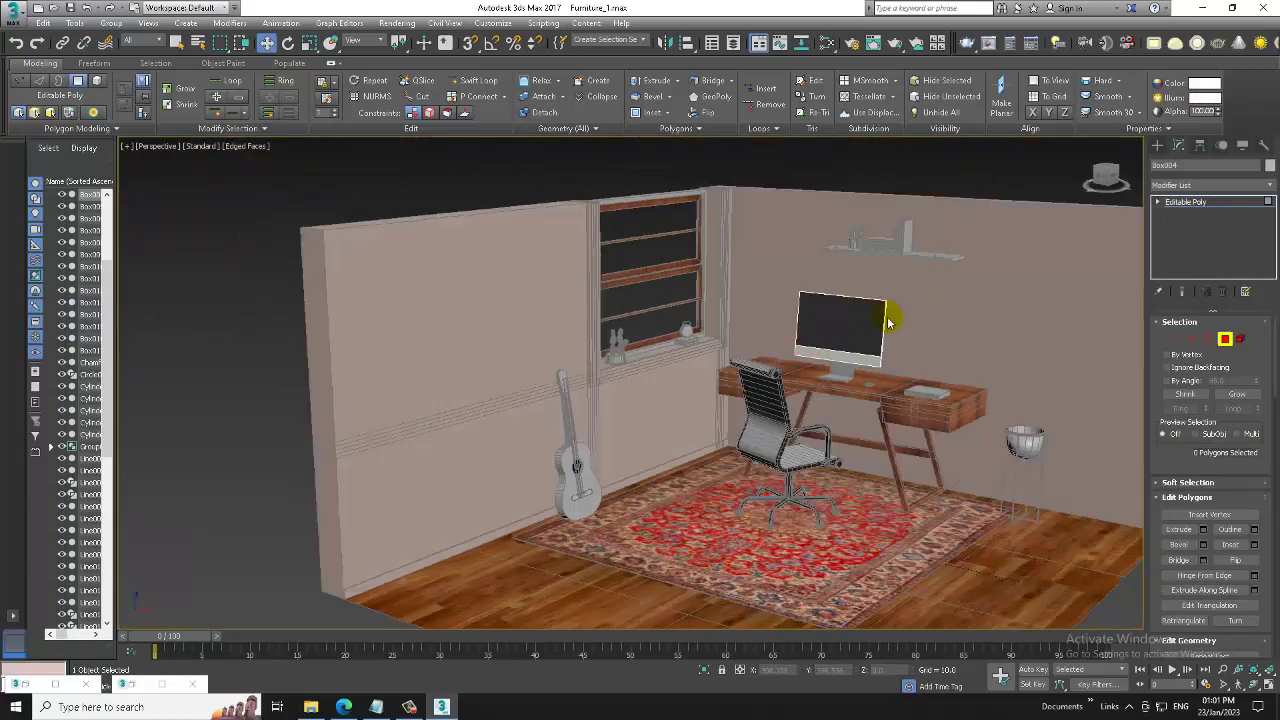
scroll(880, 330, "up", 4)
scroll(780, 320, "up", 4)
scroll(720, 330, "up", 3)
scroll(725, 335, "down", 3)
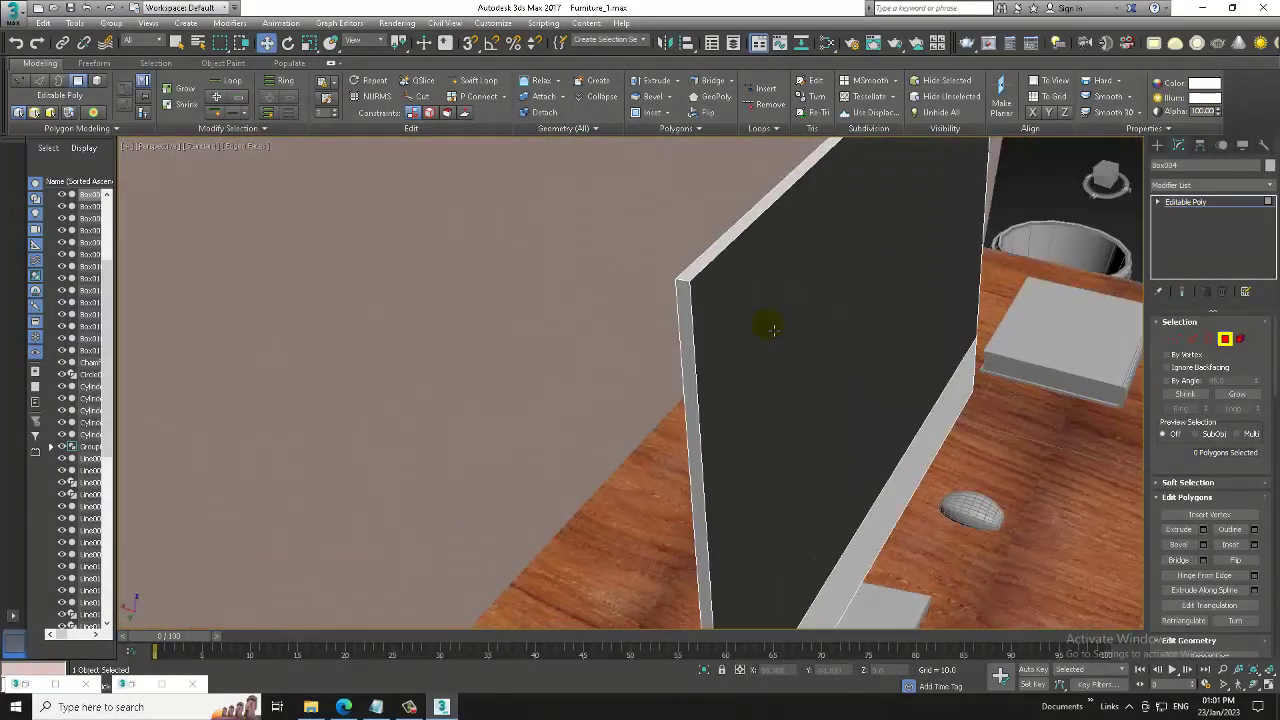
scroll(768, 322, "down", 1)
scroll(771, 320, "down", 4)
scroll(800, 357, "down", 2)
scroll(775, 372, "down", 5)
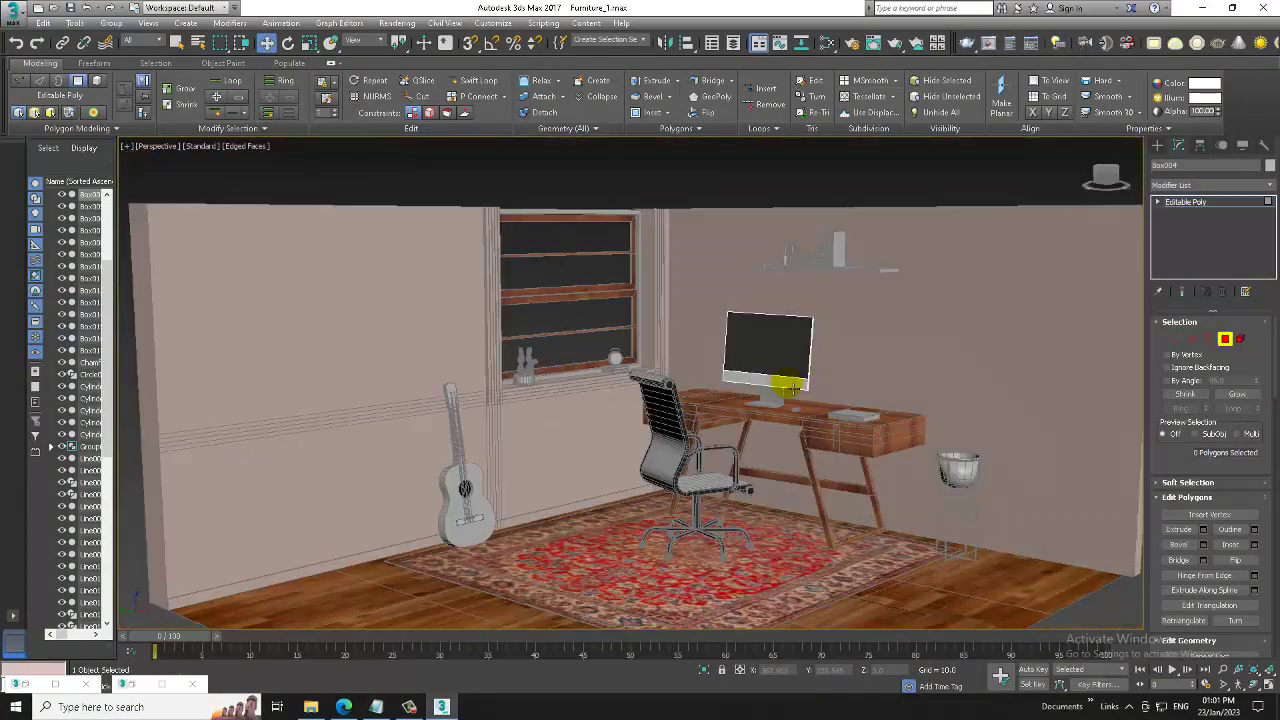
scroll(757, 371, "up", 3)
scroll(846, 374, "down", 3)
scroll(831, 377, "up", 2)
scroll(815, 372, "up", 2)
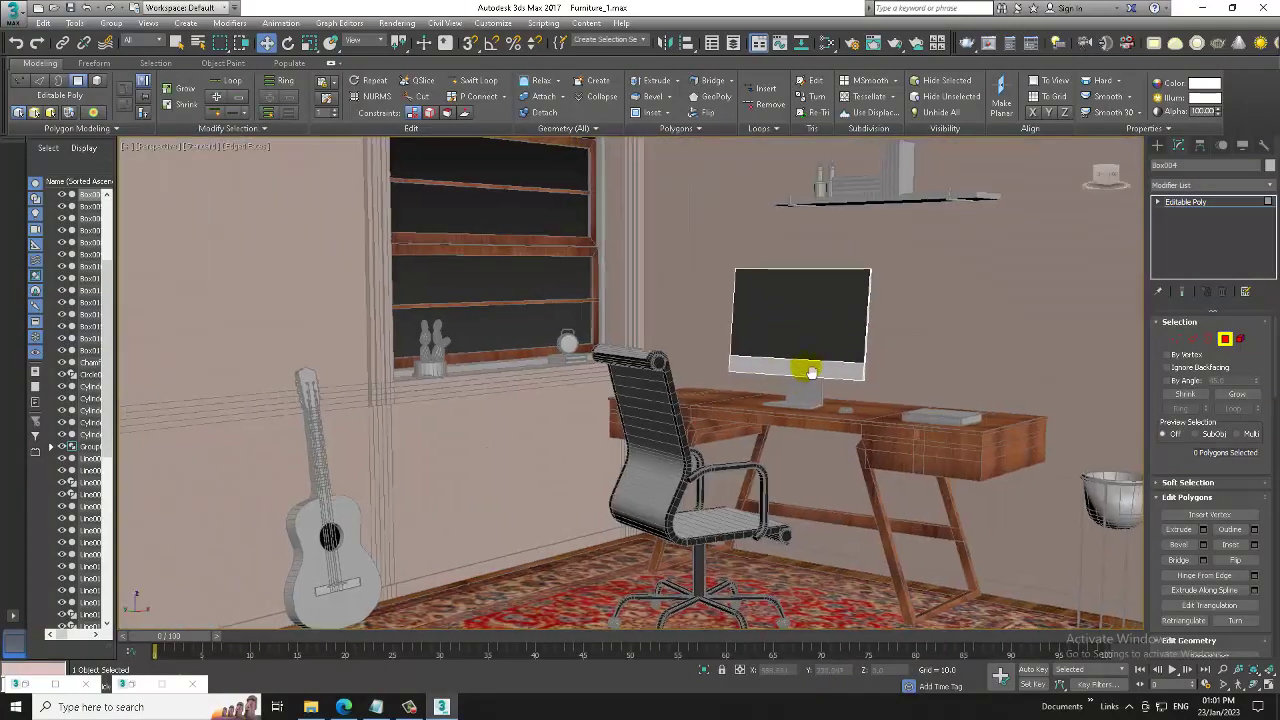
scroll(785, 390, "up", 2)
- Append 'Thanks for Watching' to the Notepad notes, minimize Notepad, and bring up the recorder
left_click(376, 708)
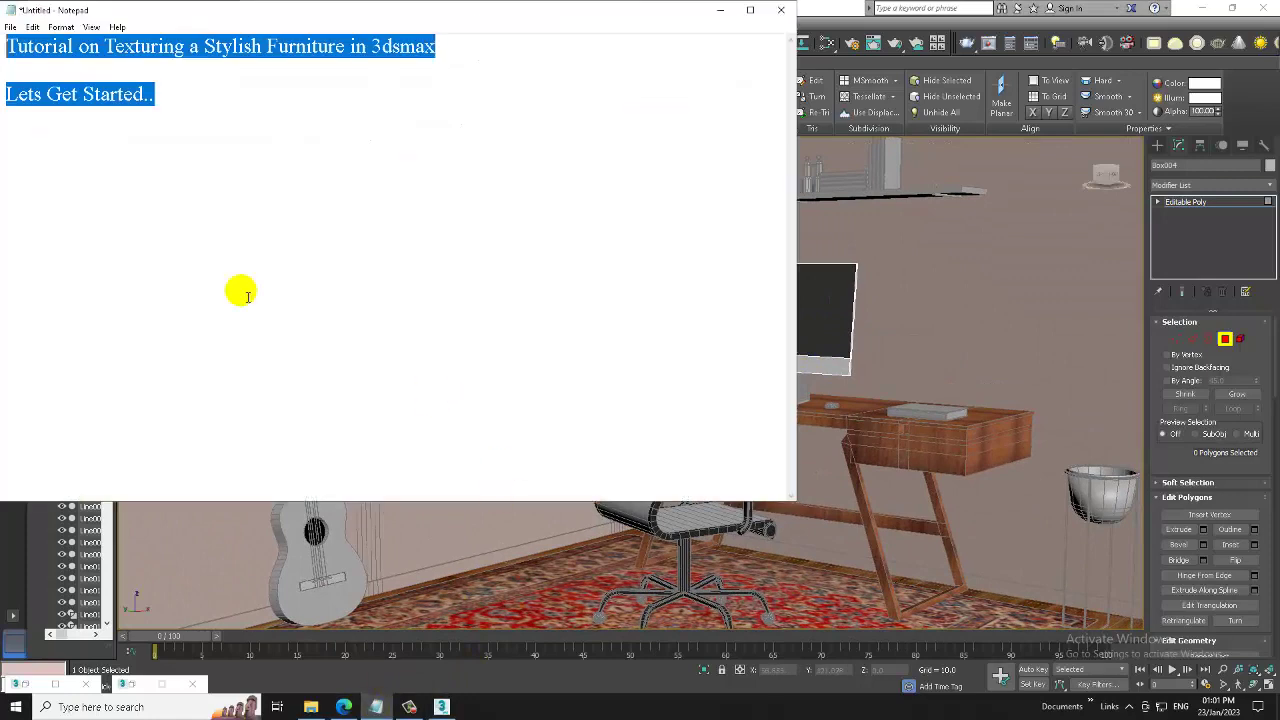
left_click(261, 131)
type("Tha")
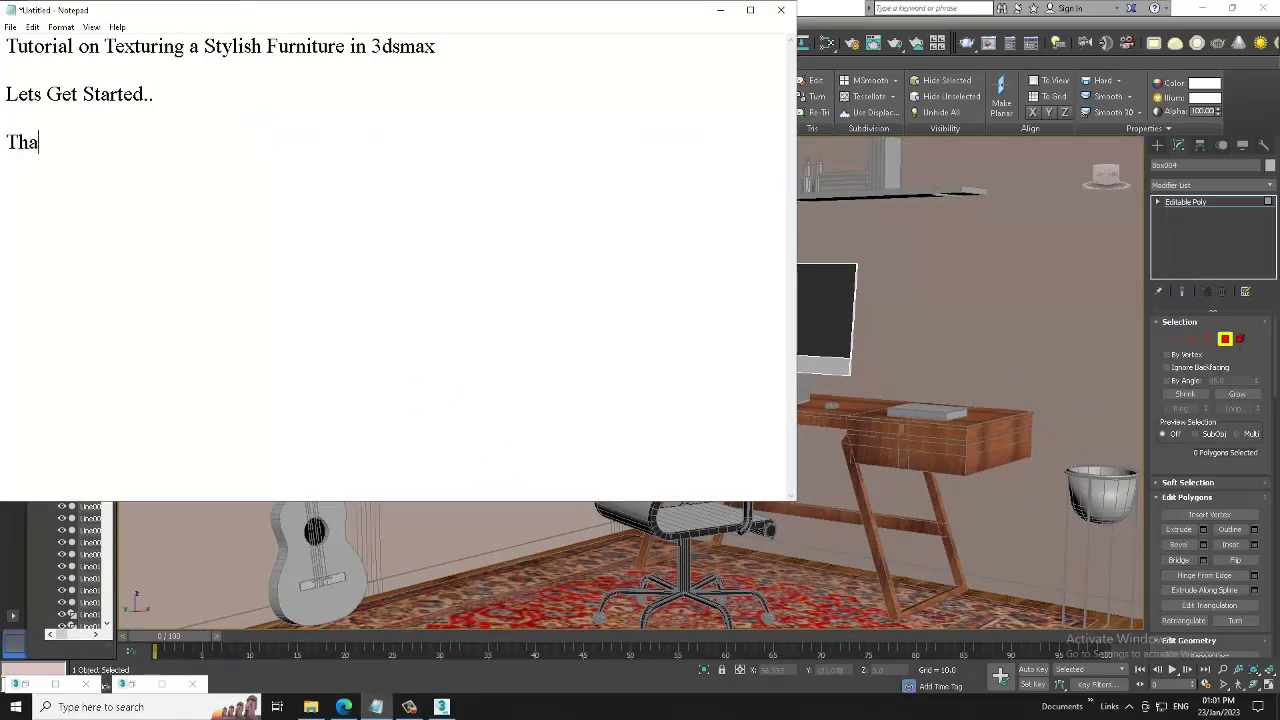
type("nks for Wat")
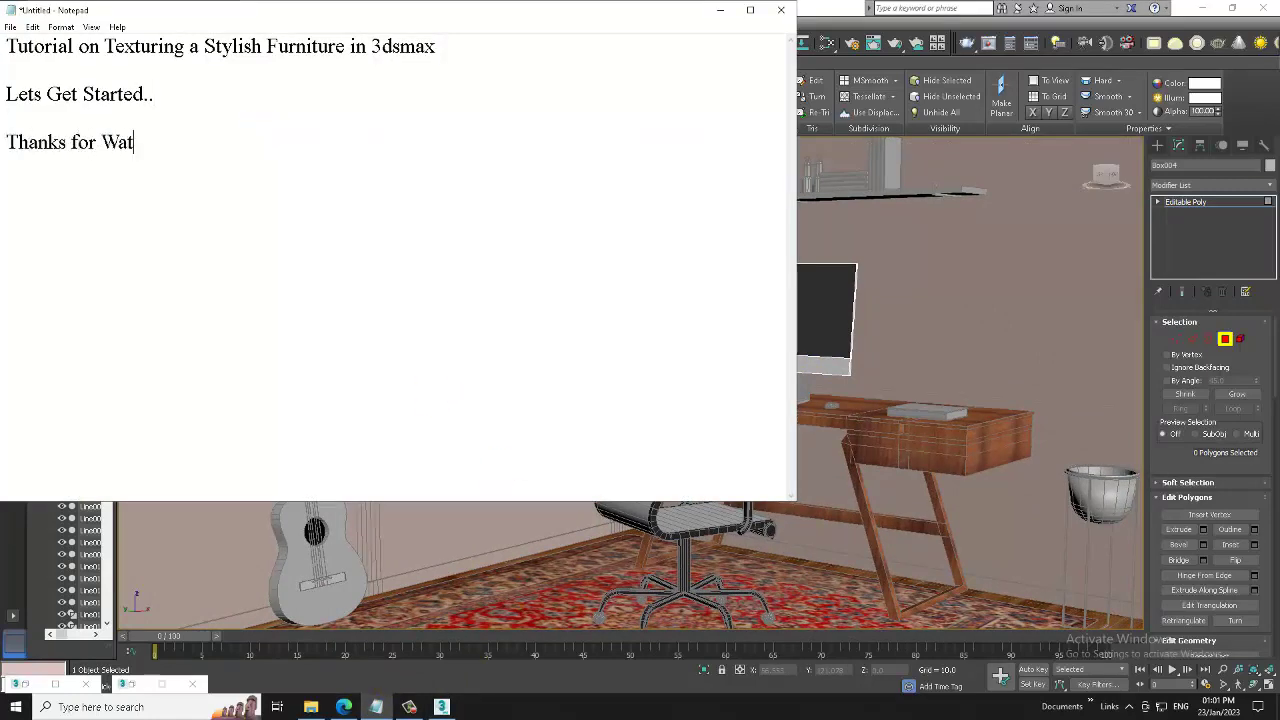
type("ching")
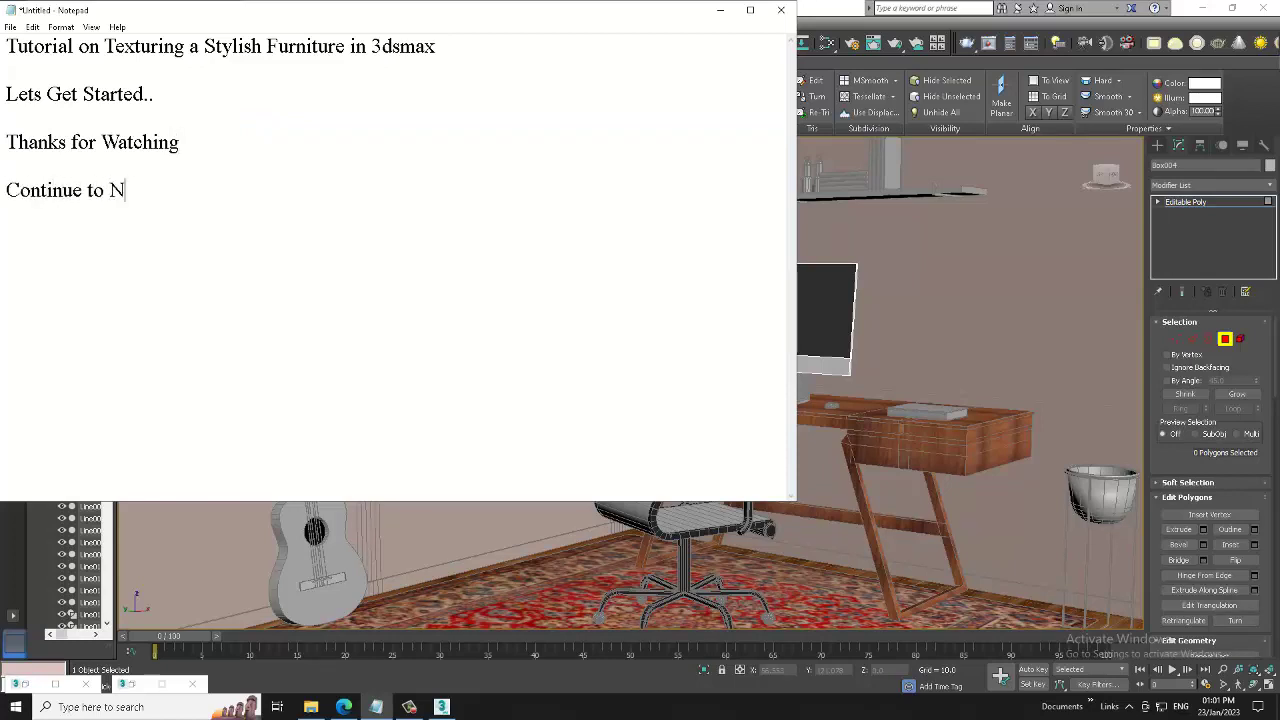
type("ext Part")
left_click(720, 10)
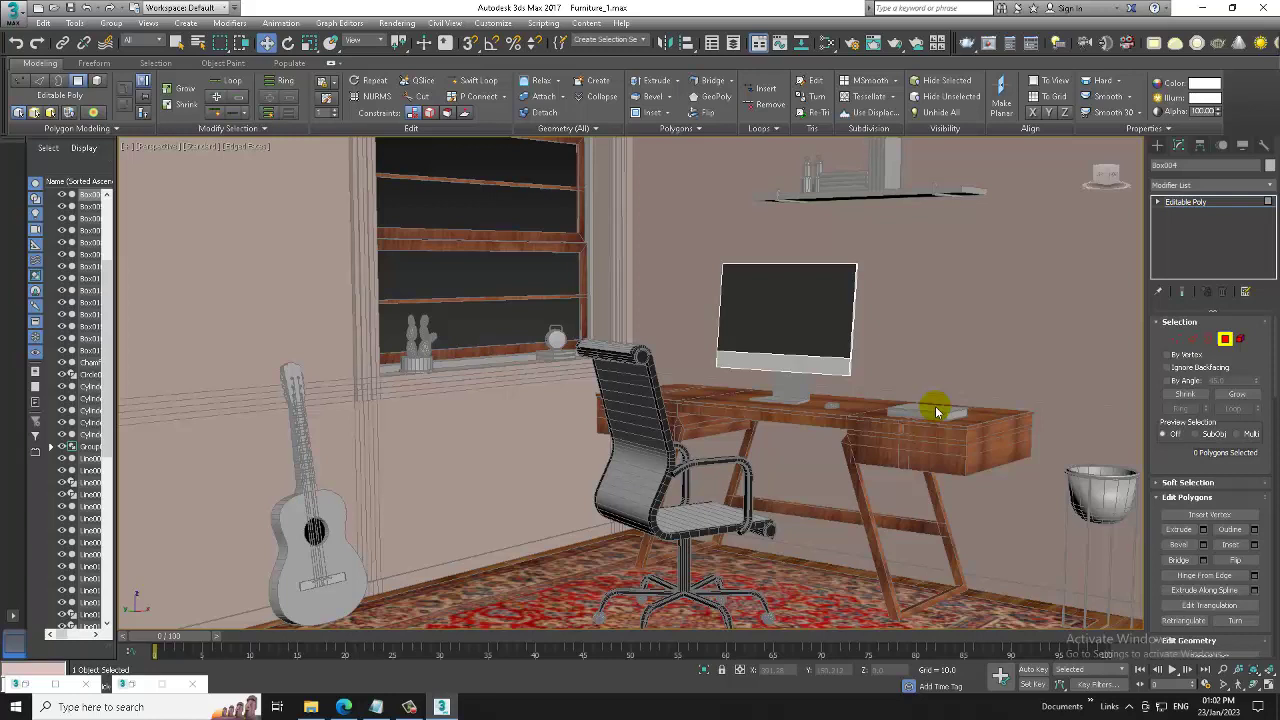
left_click(411, 707)
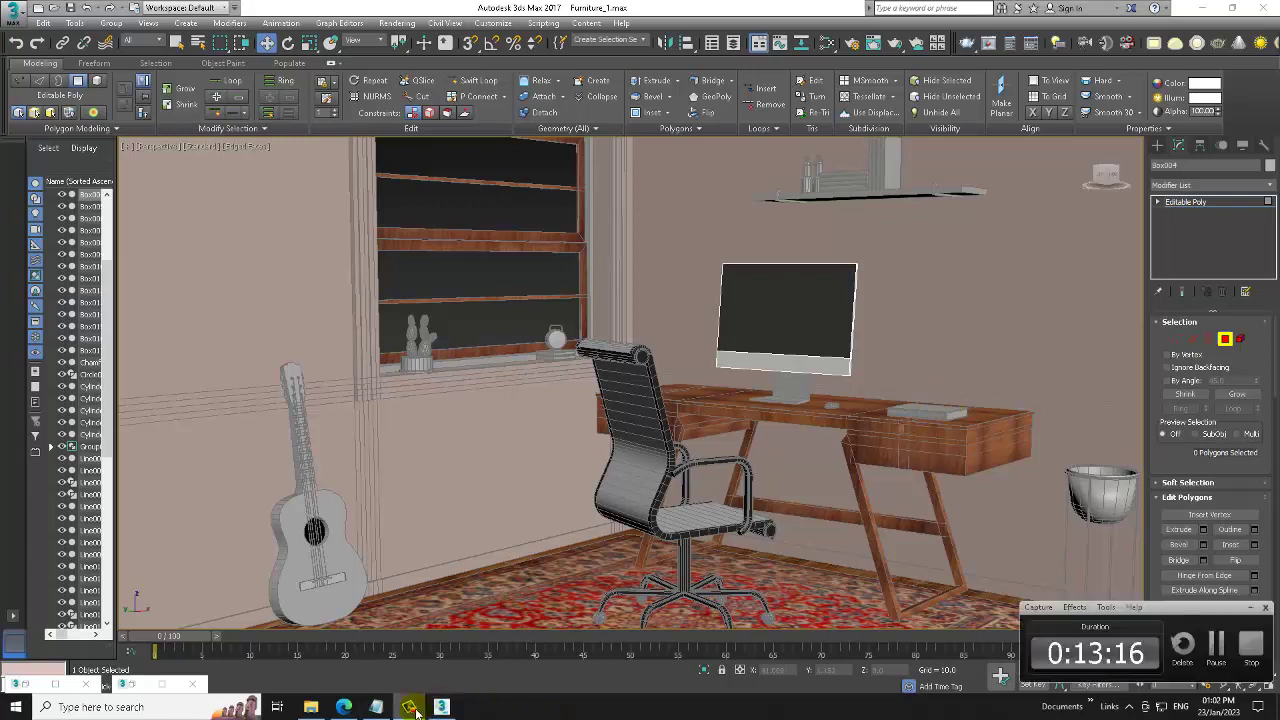